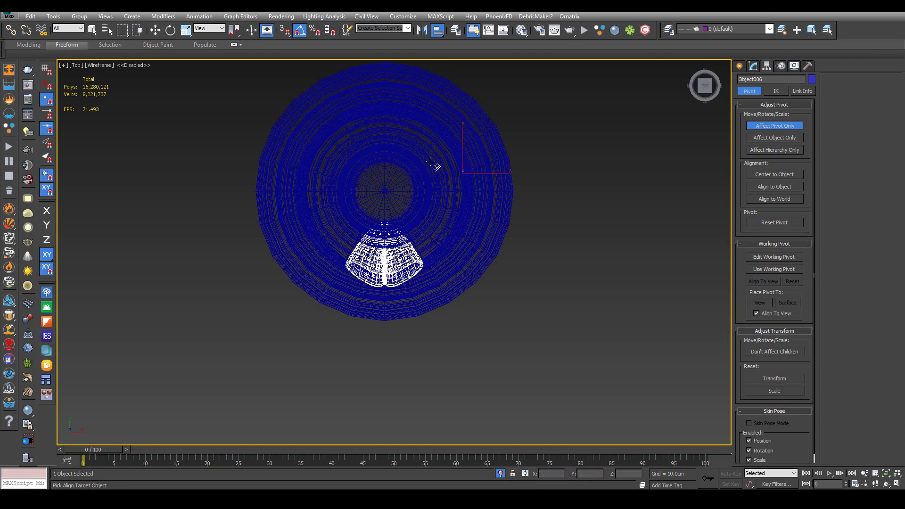
Align the petal's pivot point to the center of the post on the X, Y and Z positions and finish pivot editing
left_click(432, 164)
left_click(584, 209)
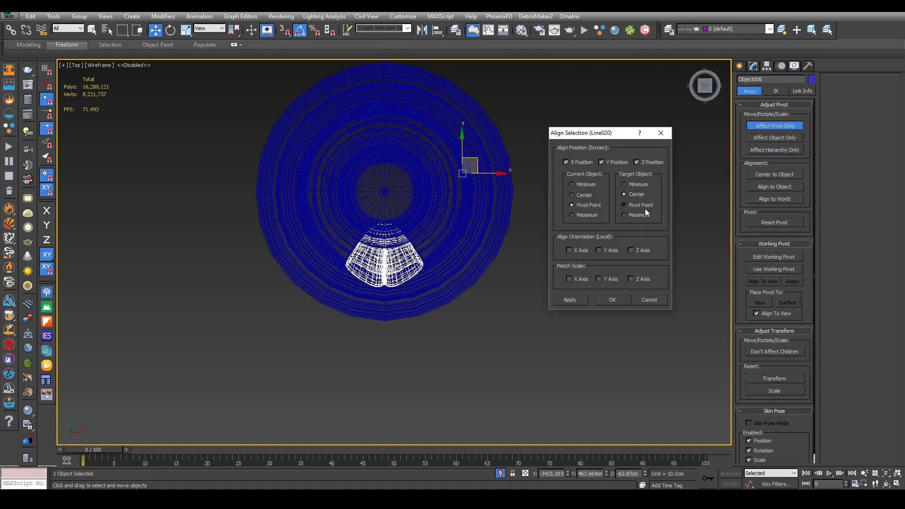
left_click(613, 301)
key("e")
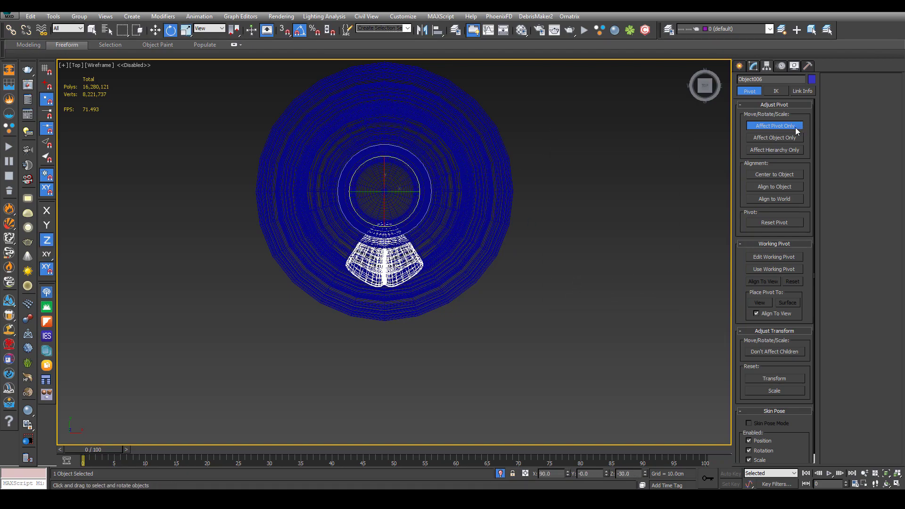
left_click(796, 125)
Try cloning the petal as instances at 90-degree intervals around the post
left_click_drag(408, 169, 456, 173, "shift")
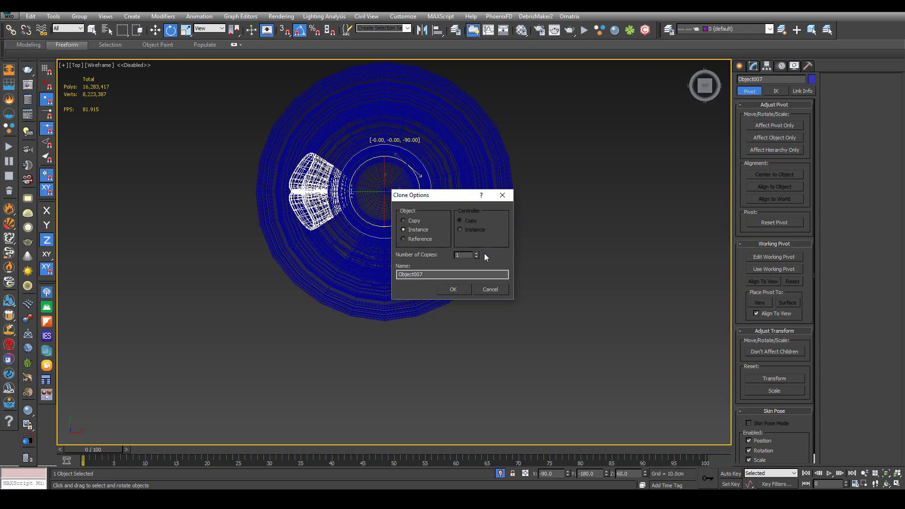
left_click(461, 289)
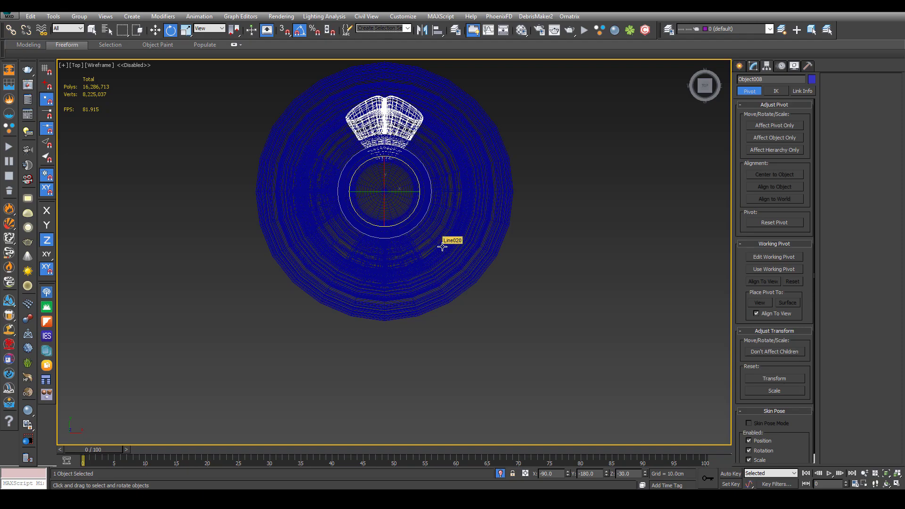
left_click(519, 490)
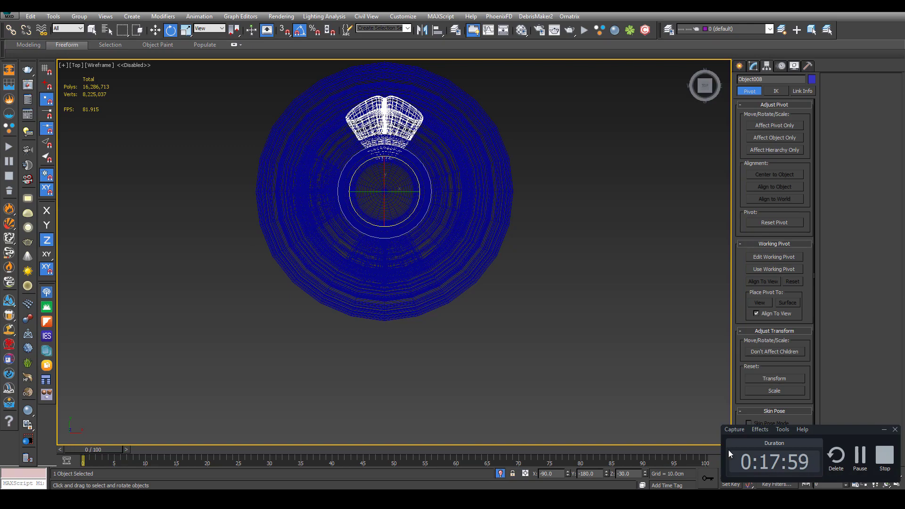
left_click(861, 455)
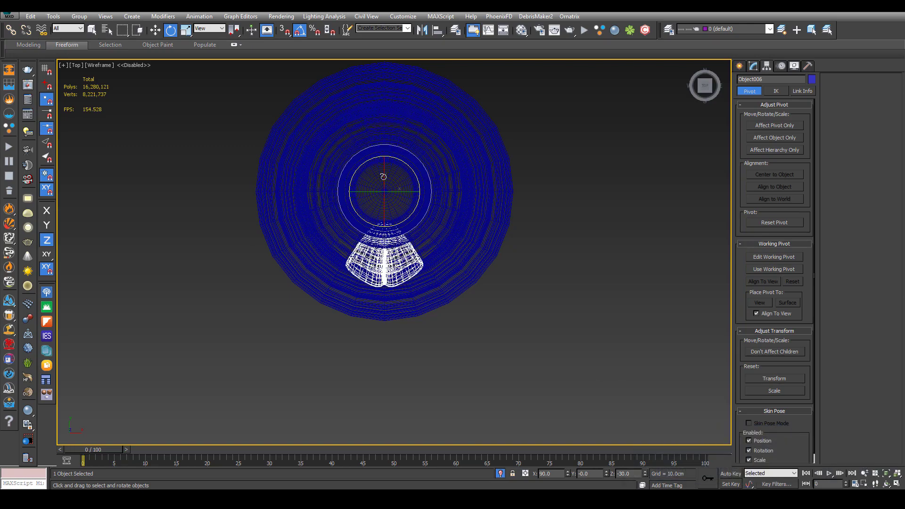
Clone the petal as two instances rotated in -120 degree increments around the post, and display the model shaded in perspective
left_click_drag(409, 164, 461, 182)
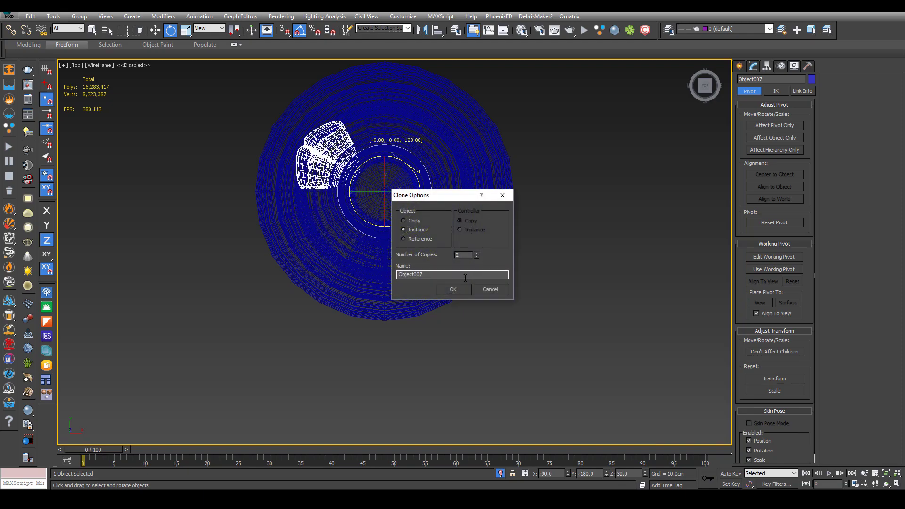
left_click(455, 291)
key("p")
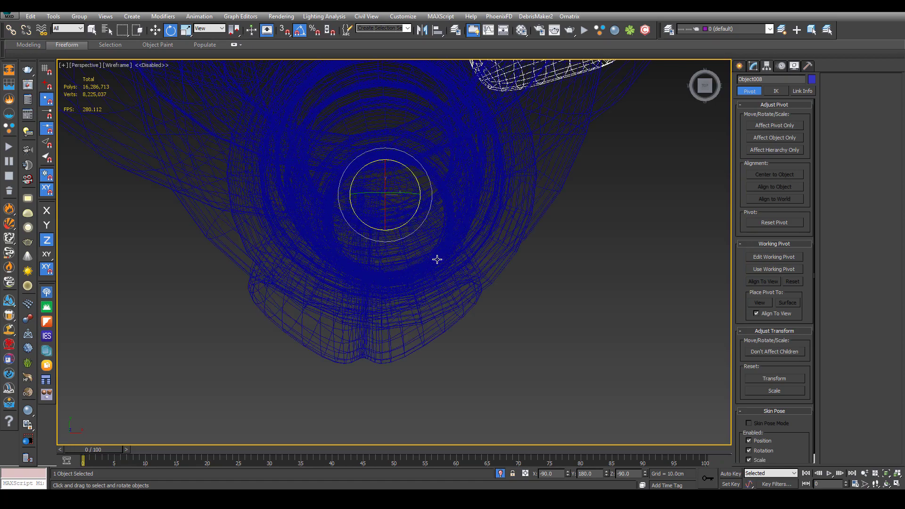
scroll(437, 260, "down", 5)
middle_click_drag(434, 260, 376, 202, "alt")
scroll(404, 225, "up", 5)
key("F3")
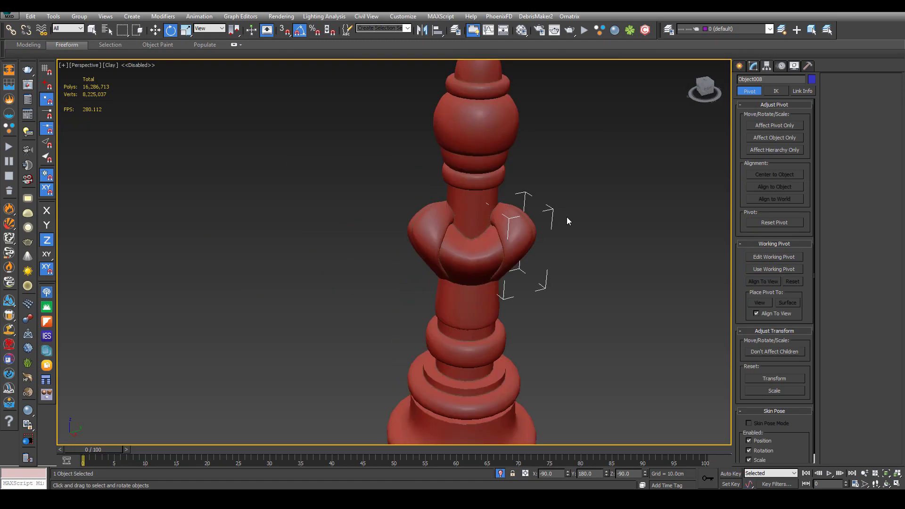
Examine the petal arrangement and the proportions of the whole post from several distances and angles
middle_click_drag(506, 239, 605, 217, "alt")
left_click(598, 213)
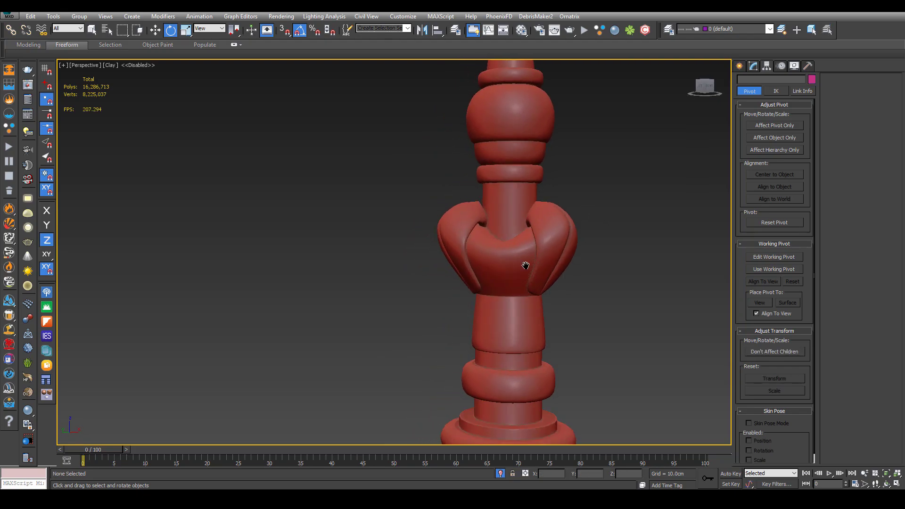
scroll(432, 187, "down", 5)
scroll(426, 155, "up", 4)
scroll(420, 138, "down", 5)
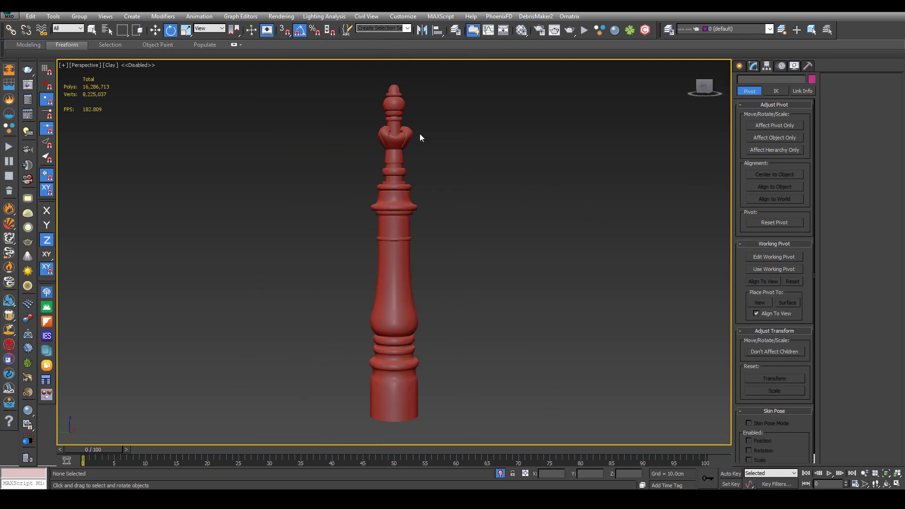
scroll(439, 155, "up", 5)
middle_click_drag(456, 172, 459, 171, "alt")
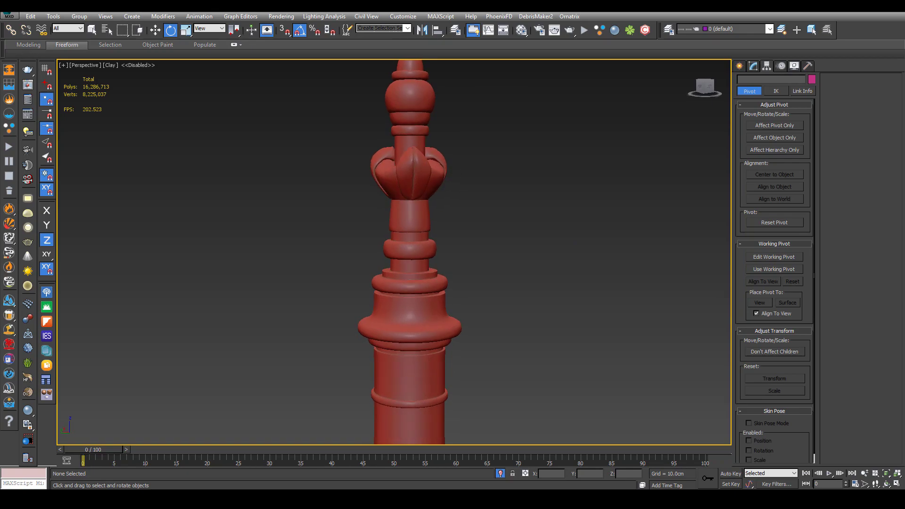
Compare the post's upper ornament with the newel posts in the staircase reference photo
key("alt+Tab")
scroll(549, 190, "up", 2)
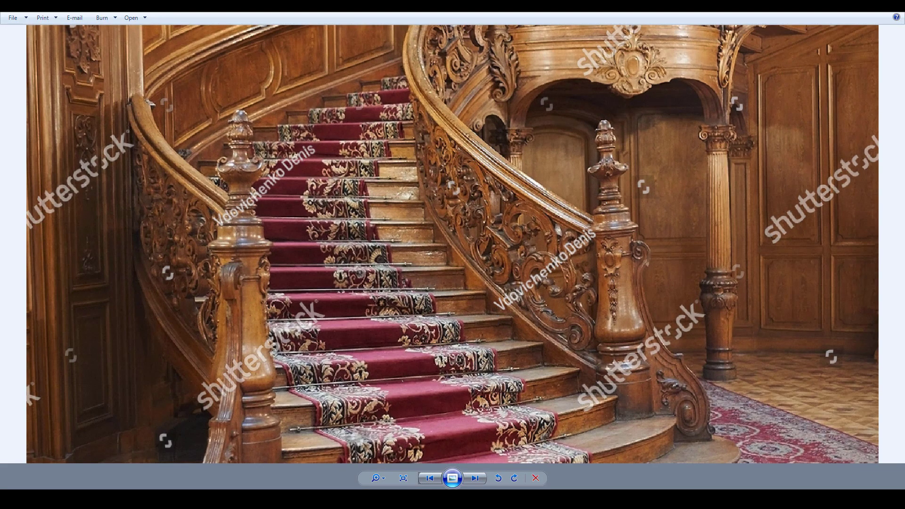
key("alt+Tab")
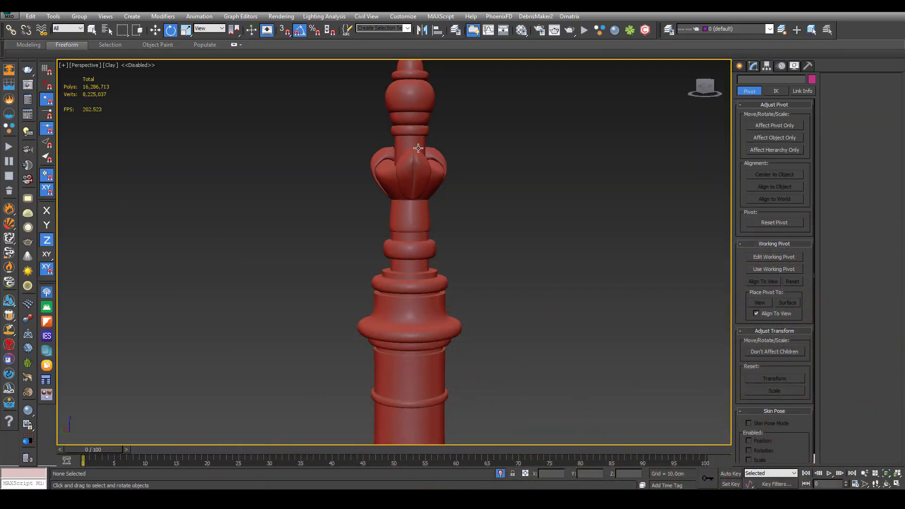
scroll(418, 148, "up", 3)
left_click(466, 219)
middle_click_drag(466, 218, 421, 455, "alt")
key("alt+Tab")
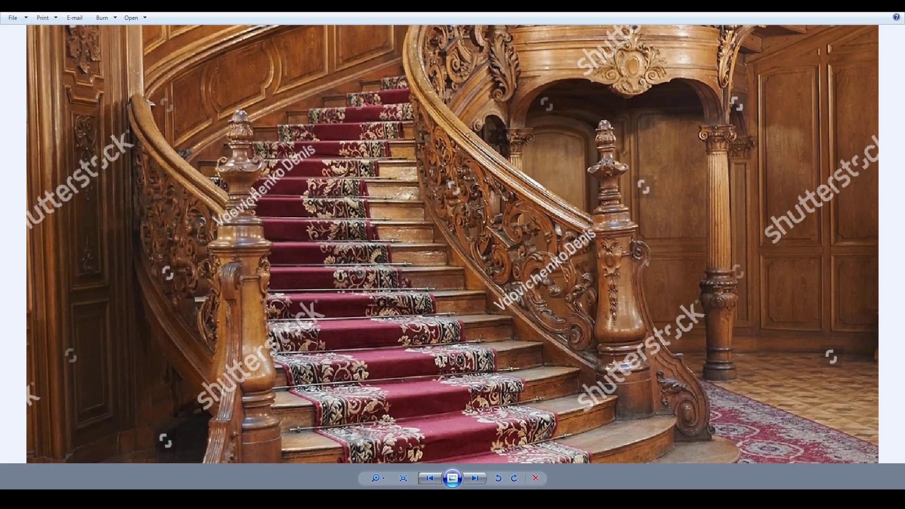
key("alt+Tab")
scroll(439, 261, "down", 5)
left_click(528, 202)
scroll(423, 207, "up", 4)
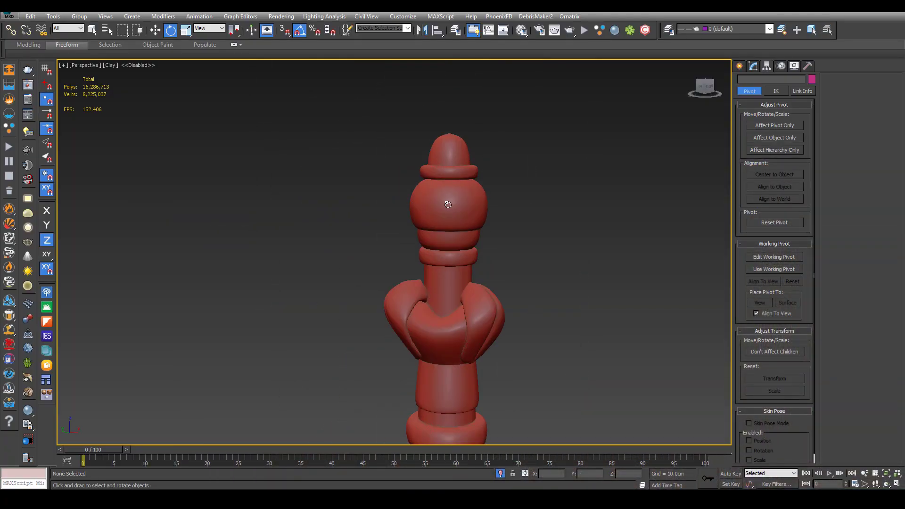
Reselect the post, display edged faces, and open its base Editable Poly for polygon editing
key("ctrl+z")
left_click(755, 66)
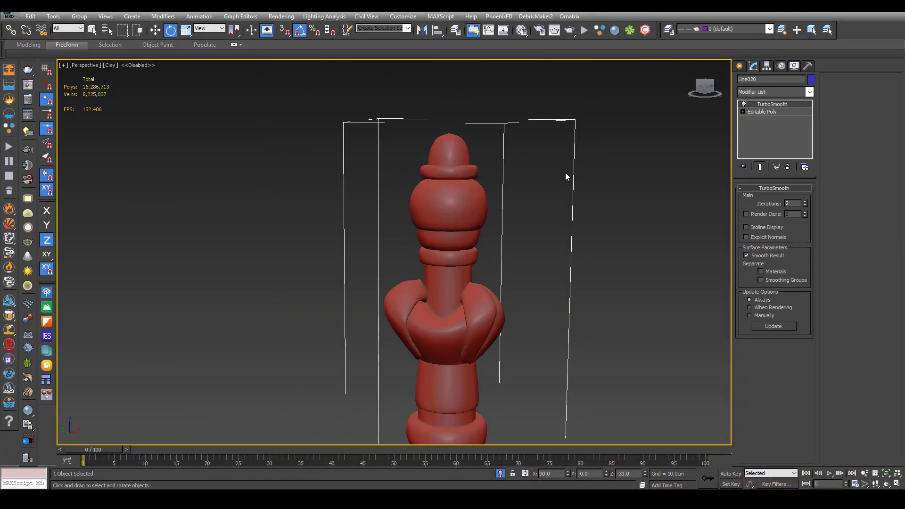
key("F4")
scroll(462, 191, "up", 5)
left_click(789, 112)
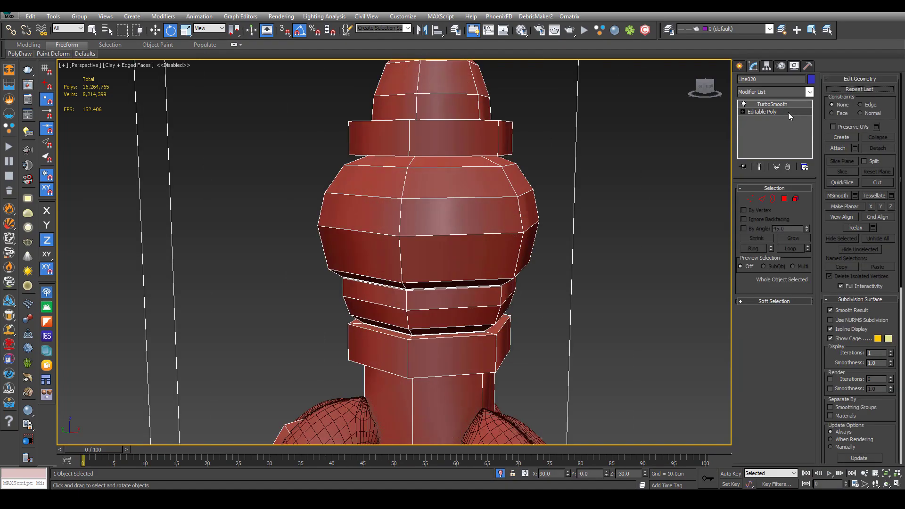
left_click(784, 199)
middle_click_drag(451, 267, 459, 255, "alt")
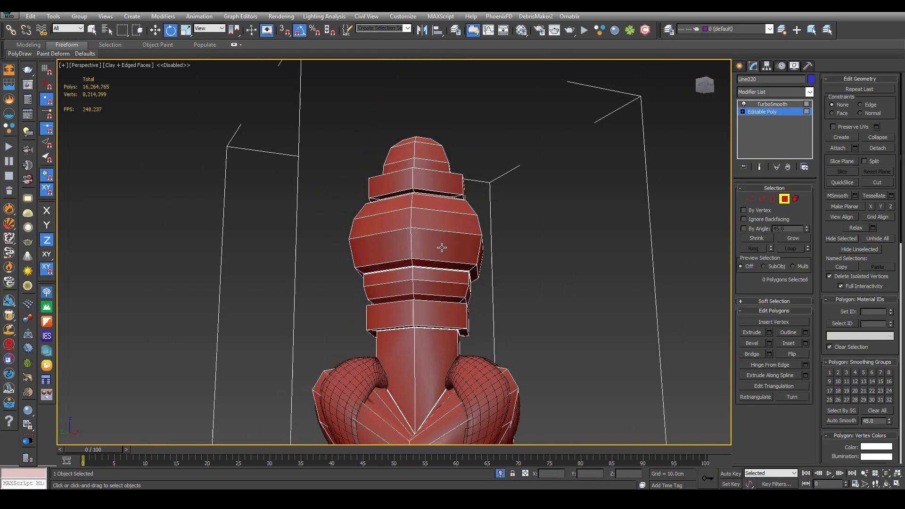
left_click(455, 271)
key("z")
scroll(413, 234, "down", 10)
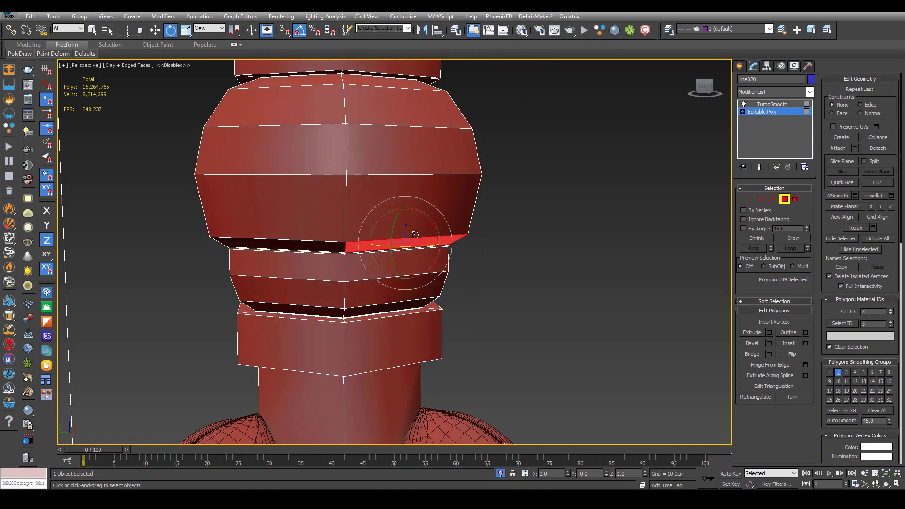
left_click(393, 195)
left_click(366, 193, "shift")
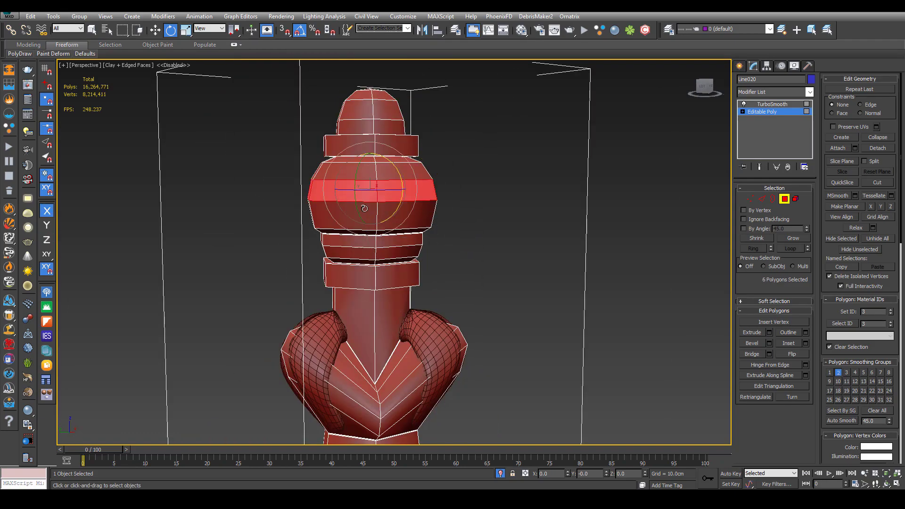
left_click(397, 219, "ctrl")
double_click(346, 216)
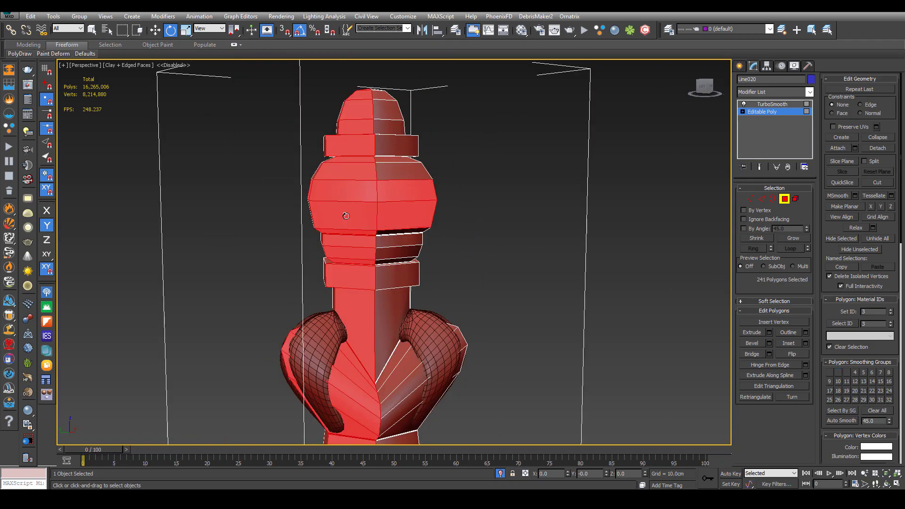
key("ctrl+z")
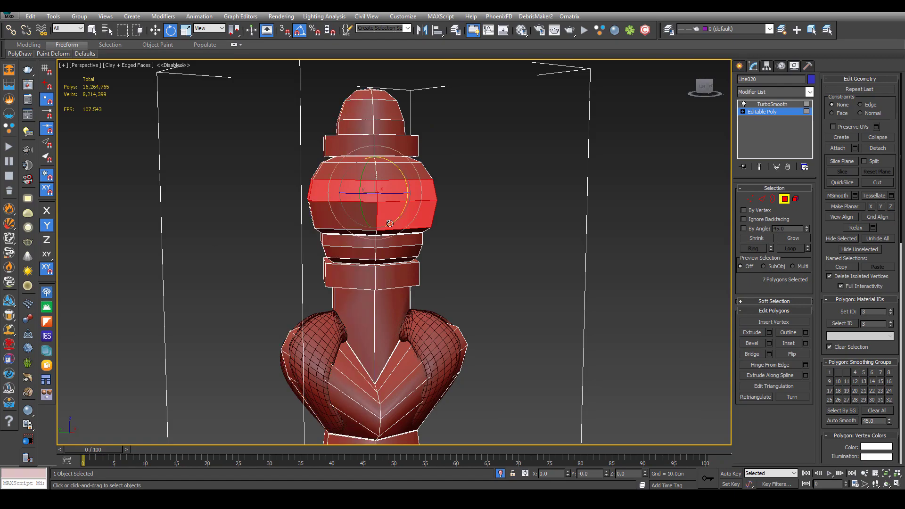
key("w")
scroll(354, 214, "up", 3)
double_click(353, 217)
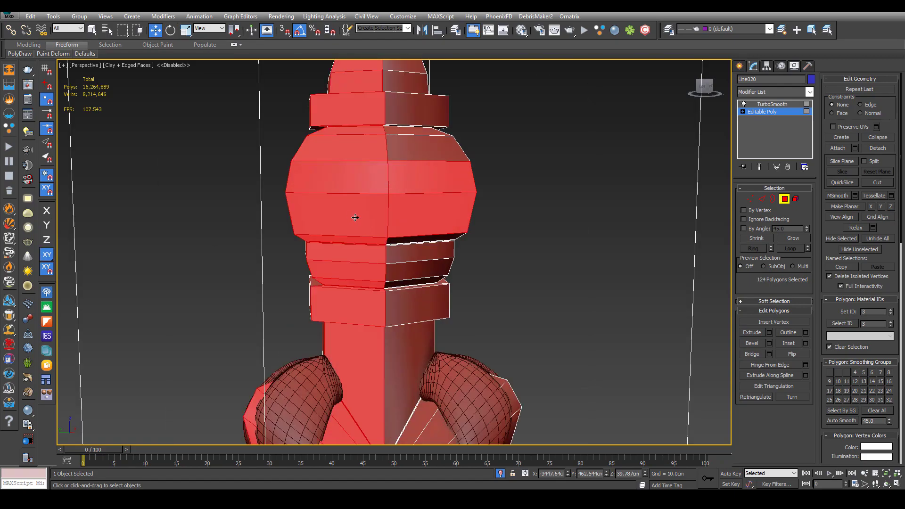
left_click(357, 217)
left_click(405, 209)
left_click(372, 214, "shift")
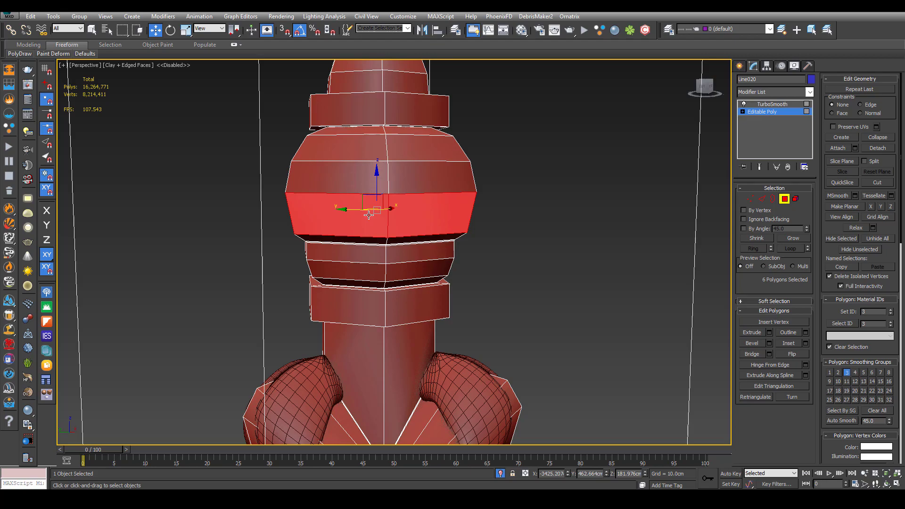
Select the bulb's middle polygon loop, grow the selection twice to cover the whole bulb, and detach it as a separate object
left_click(415, 185)
left_click(375, 188, "shift")
left_click(794, 239)
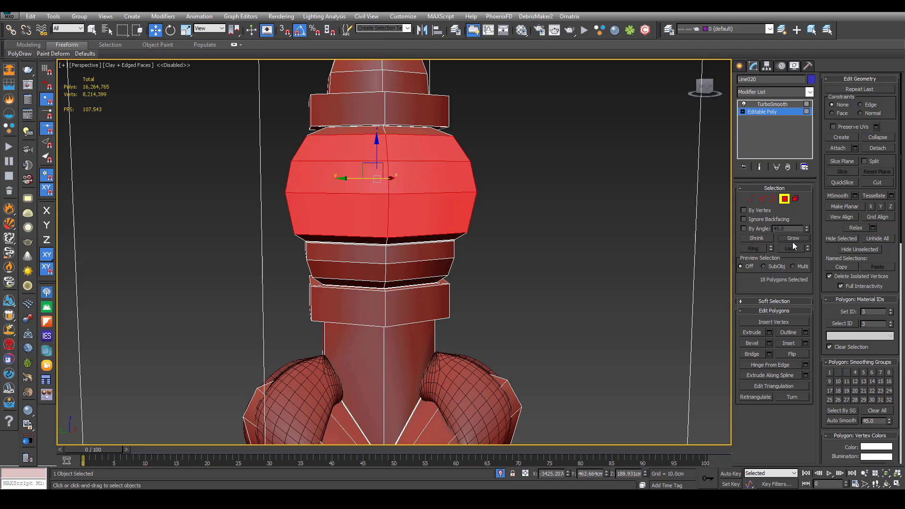
left_click(790, 241)
middle_click_drag(434, 248, 451, 255, "alt")
left_click(879, 149)
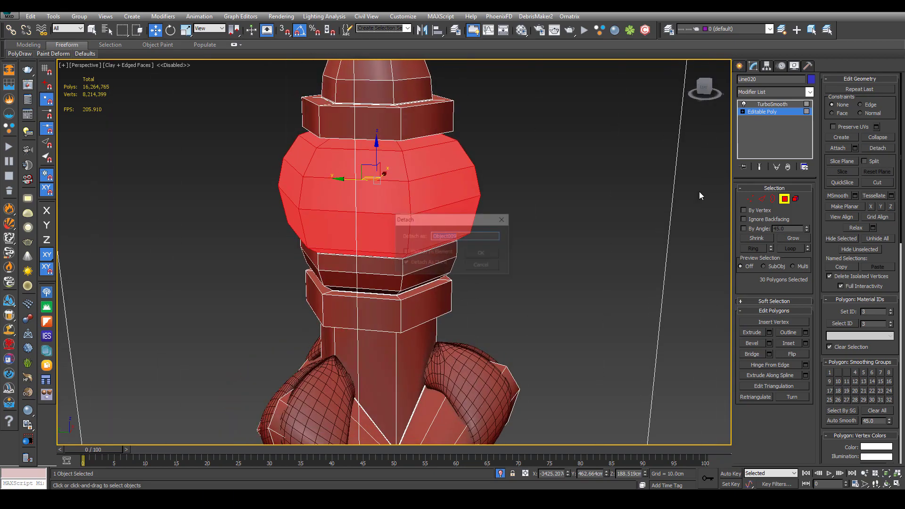
left_click(485, 254)
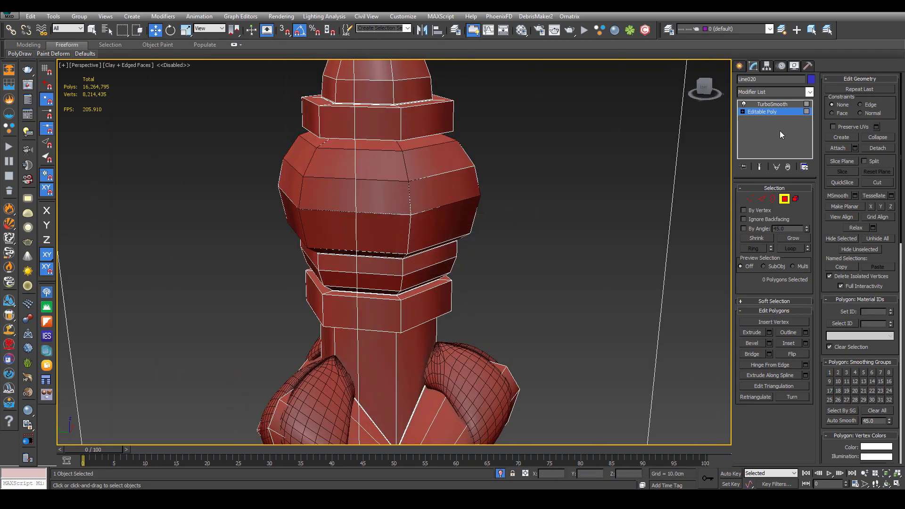
Return the post to its TurboSmooth level, then select the detached bulb and open it for edge editing
left_click(776, 111)
left_click(774, 104)
left_click(457, 182)
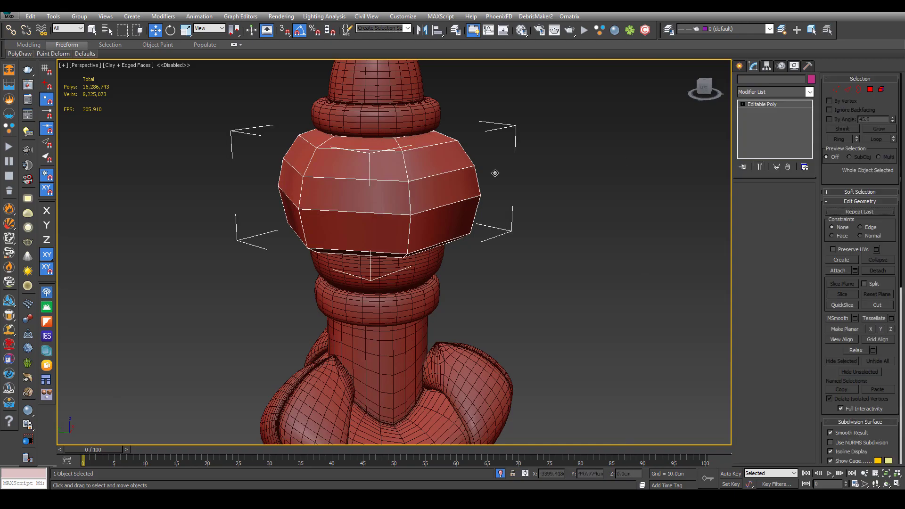
left_click(765, 200)
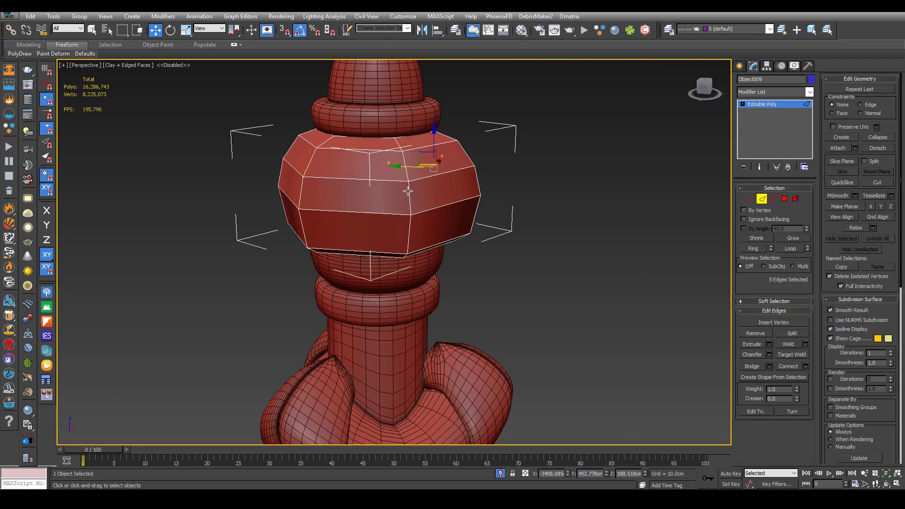
Select all six vertical edge loops around the detached bulb
left_click(409, 191)
double_click(310, 167, "ctrl")
middle_click_drag(310, 167, 347, 204, "alt")
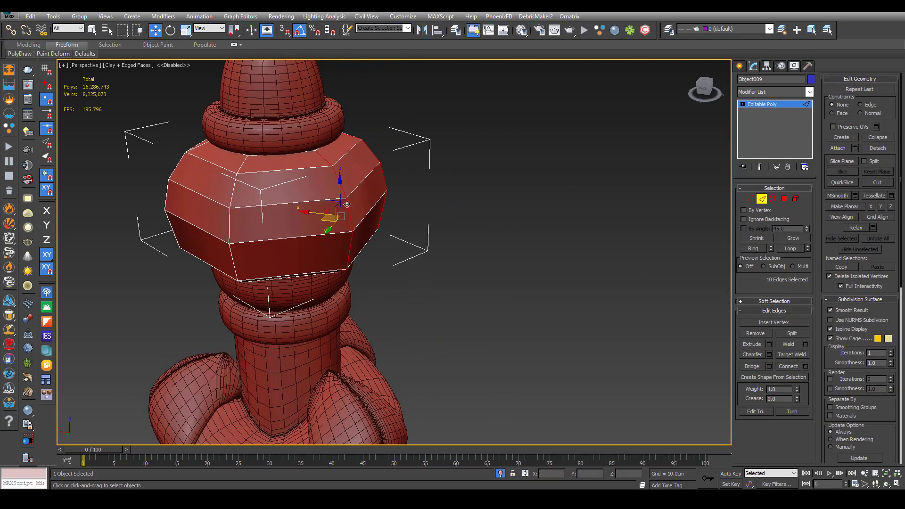
double_click(233, 198, "ctrl")
scroll(239, 198, "down", 4)
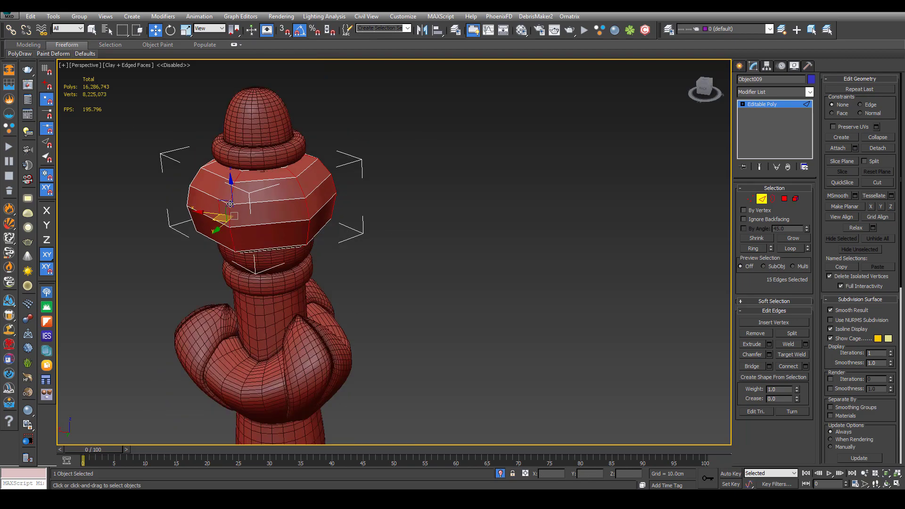
middle_click_drag(238, 200, 320, 210, "alt")
scroll(240, 220, "up", 2)
double_click(195, 189, "ctrl")
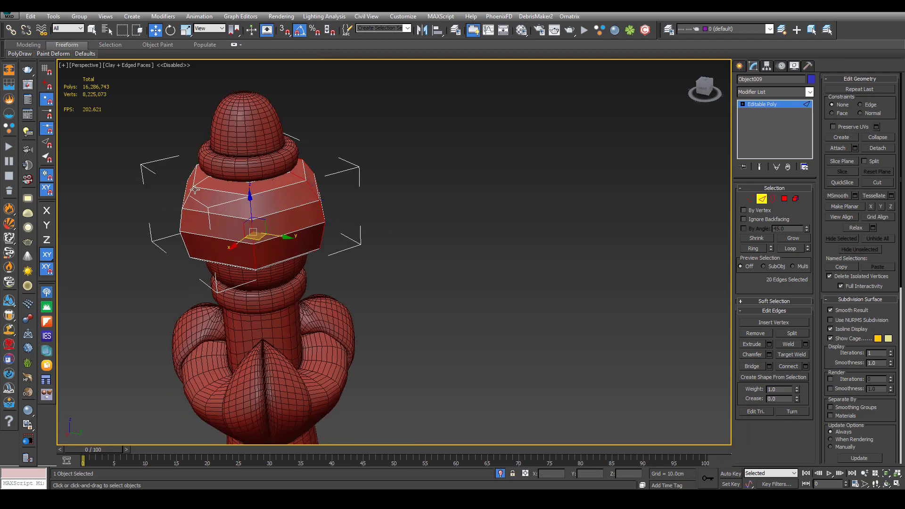
double_click(188, 197, "ctrl")
scroll(260, 222, "up", 4)
middle_click_drag(260, 222, 376, 226, "alt")
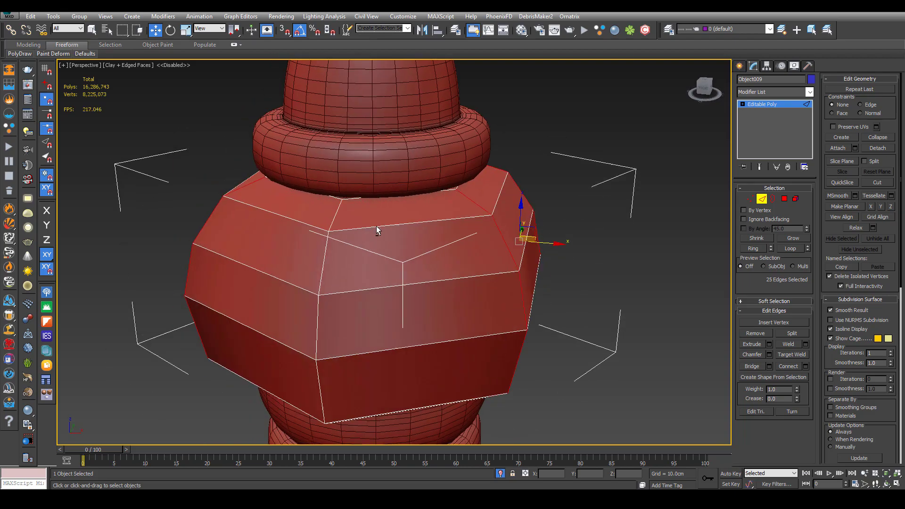
double_click(330, 246, "ctrl")
scroll(330, 246, "down", 3)
middle_click_drag(330, 246, 427, 240, "alt")
Convert the bulb's selected vertical edges to vertices and break them so the faces separate
right_click(427, 240)
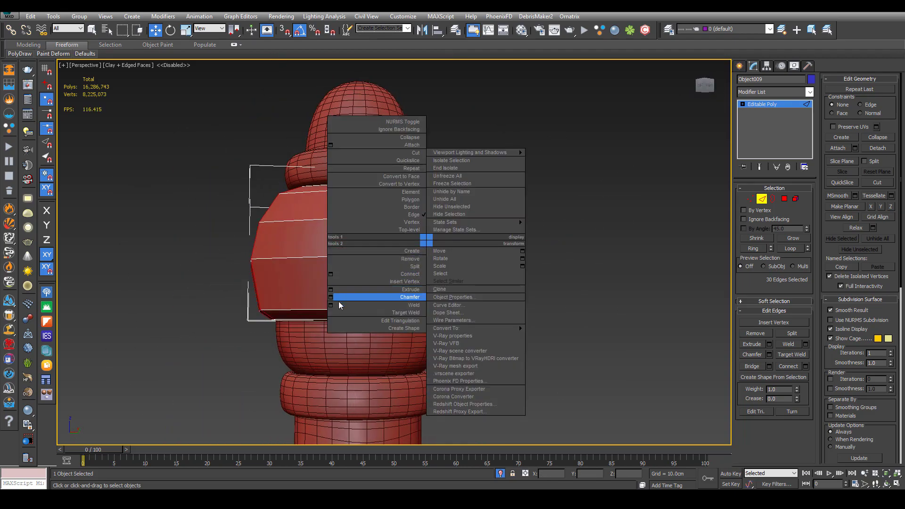
left_click(400, 184)
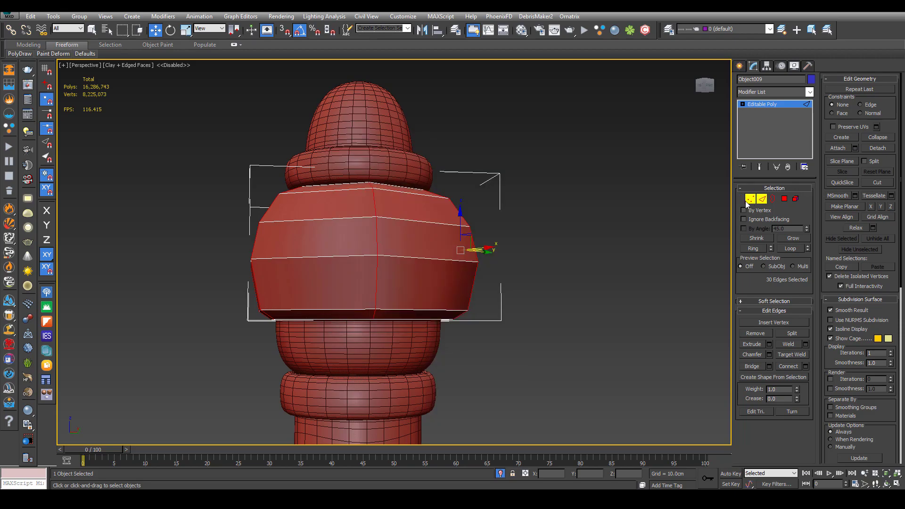
right_click(562, 218)
mouse_move(516, 248)
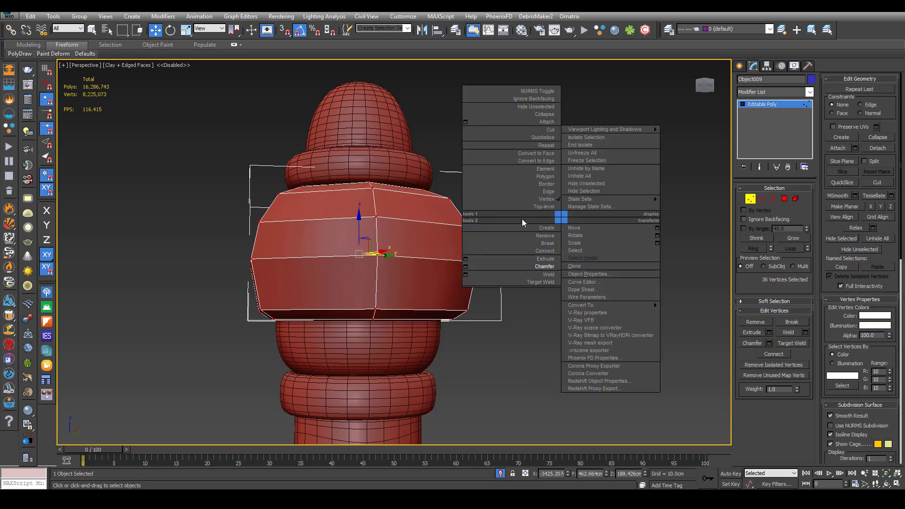
left_click(524, 243)
middle_click_drag(508, 240, 399, 232, "alt")
Try to select a mid-height horizontal edge on all six sides of the bulb and expand the selection with Ring
left_click(763, 198)
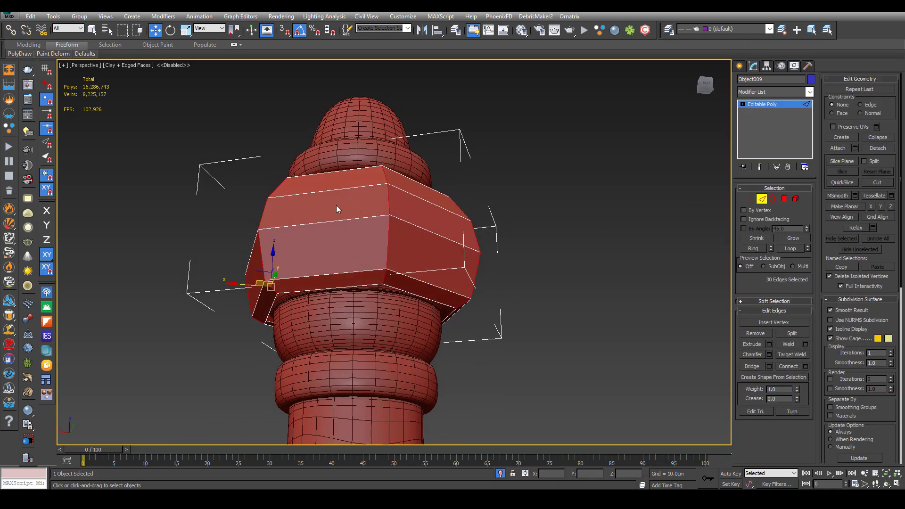
left_click(330, 222)
middle_click_drag(435, 227, 330, 242, "alt")
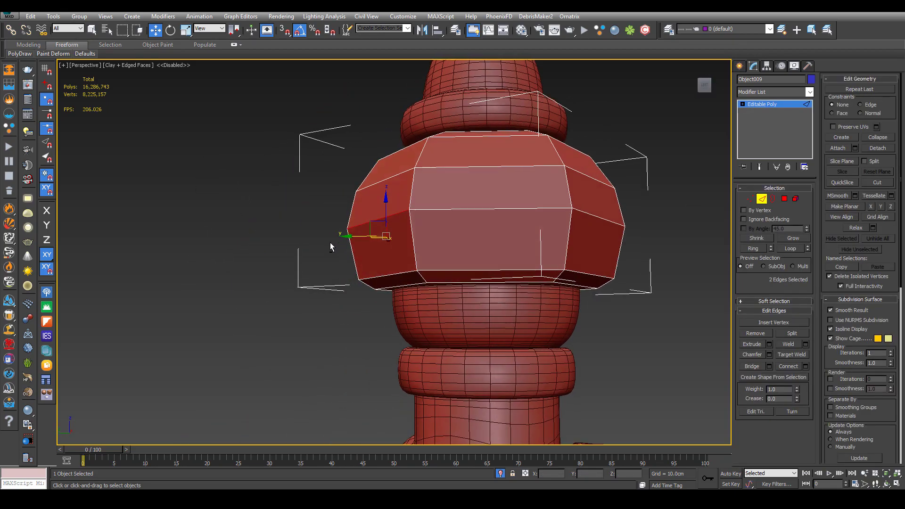
left_click(503, 210, "ctrl")
left_click(598, 216, "ctrl")
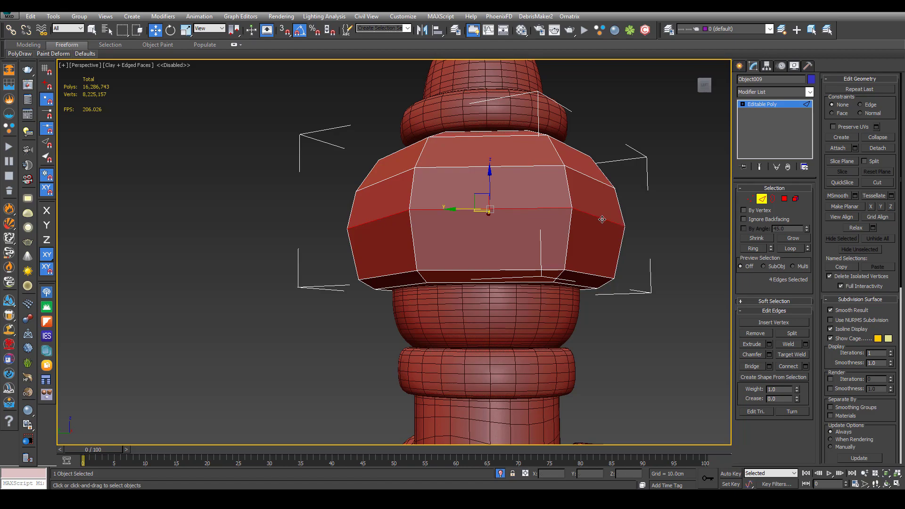
middle_click_drag(602, 219, 427, 245, "alt")
left_click(522, 241, "ctrl")
scroll(522, 243, "down", 2)
left_click(481, 247, "ctrl")
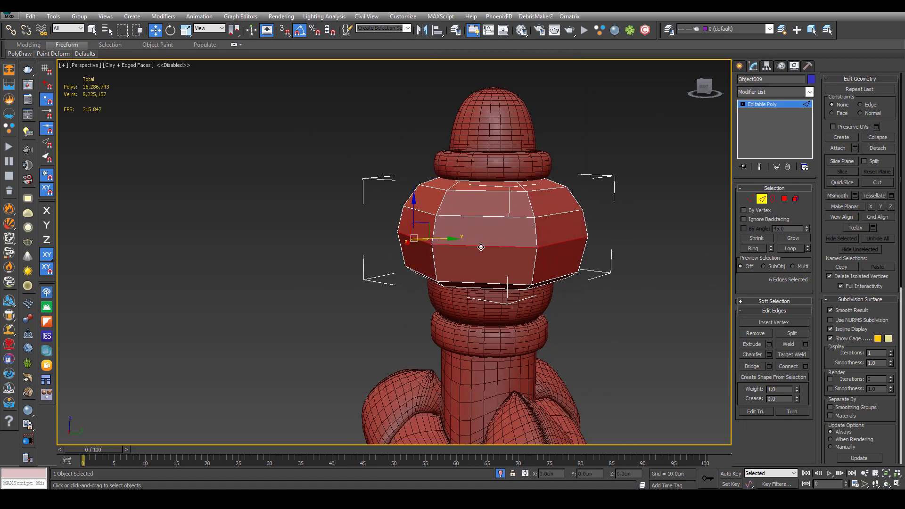
left_click(753, 248)
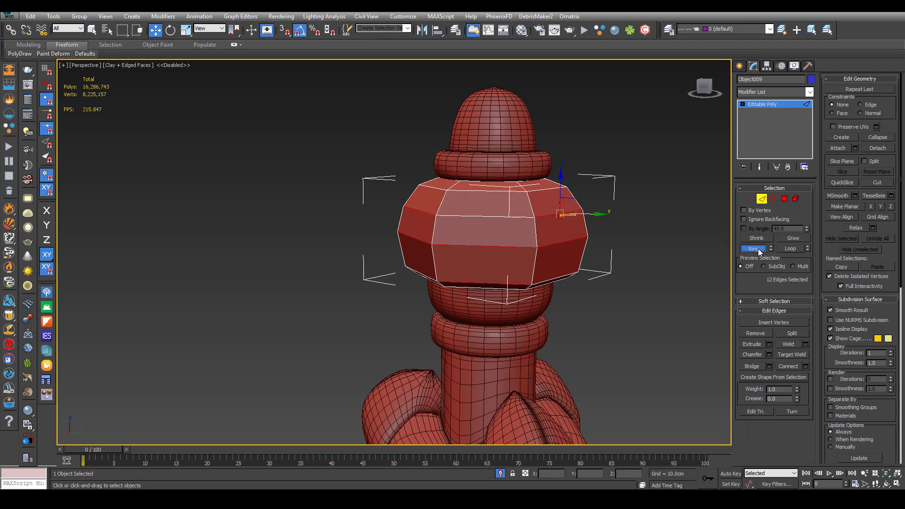
Test element selection on the faces of the broken bulb and undo the trial selection
middle_click_drag(619, 226, 697, 222, "alt")
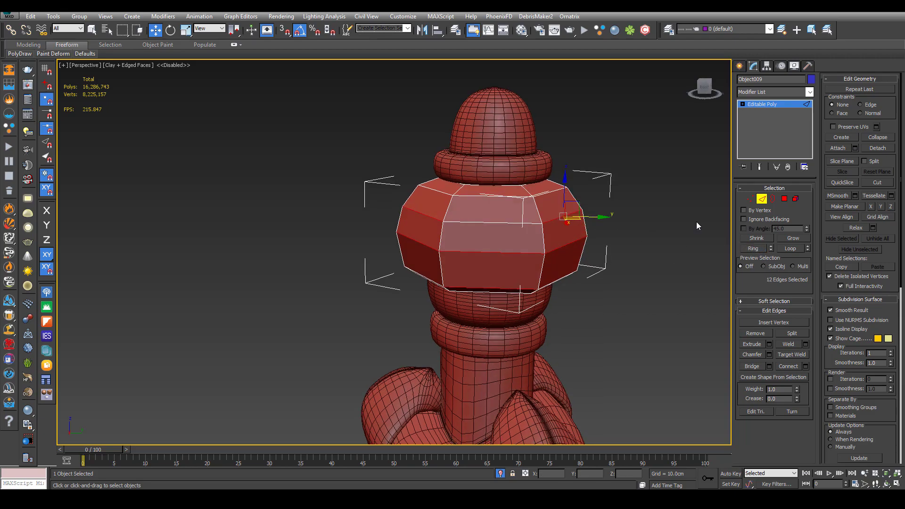
left_click(796, 199)
left_click(482, 216)
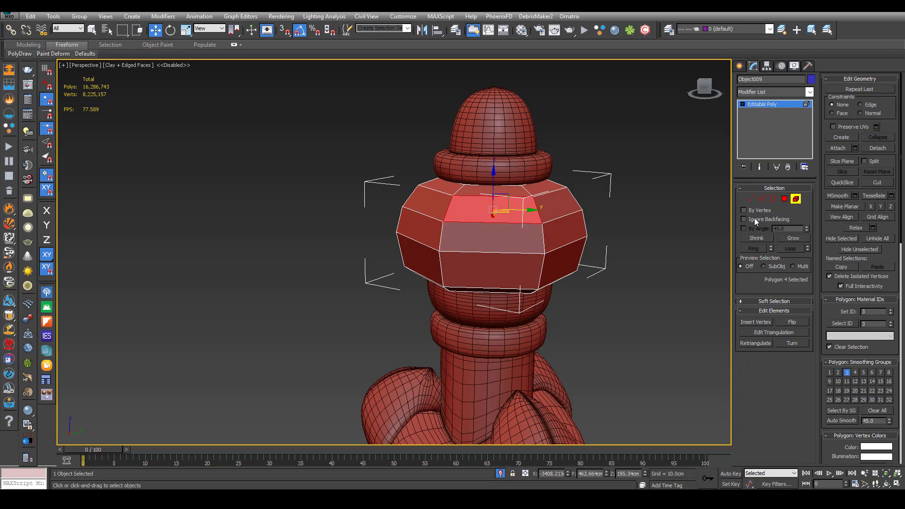
key("ctrl+z")
key("ctrl+z")
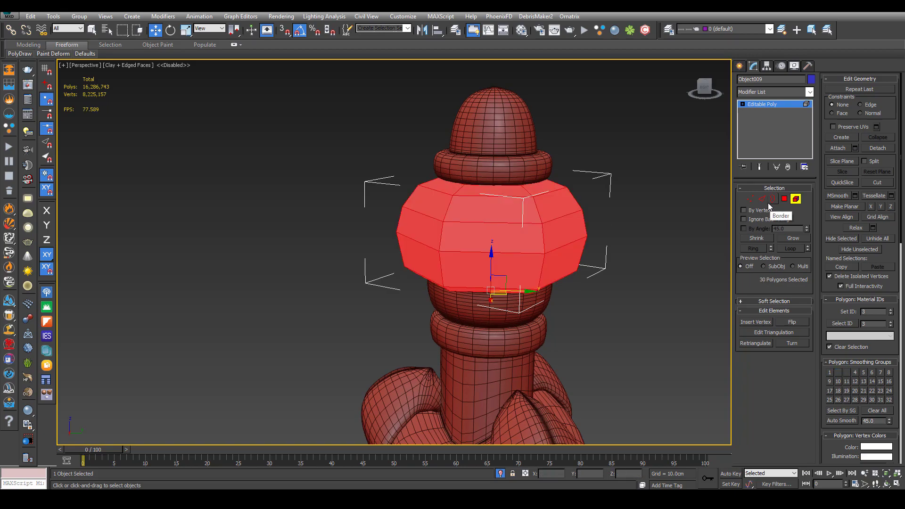
left_click(566, 262)
middle_click_drag(551, 263, 546, 234, "alt")
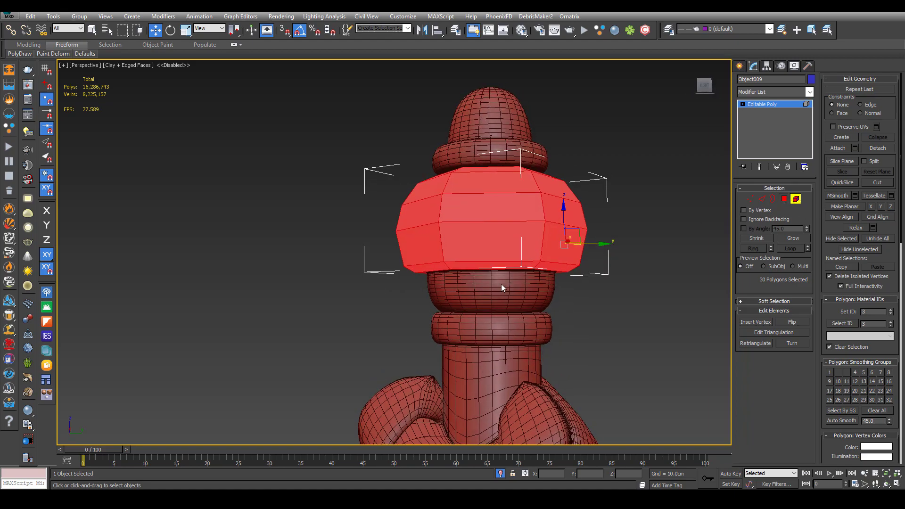
Select the five stacked polygons of the bulb's front panel, convert the selection to vertices, and weld them
left_click(497, 265)
left_click(478, 232, "ctrl")
left_click(488, 181, "ctrl")
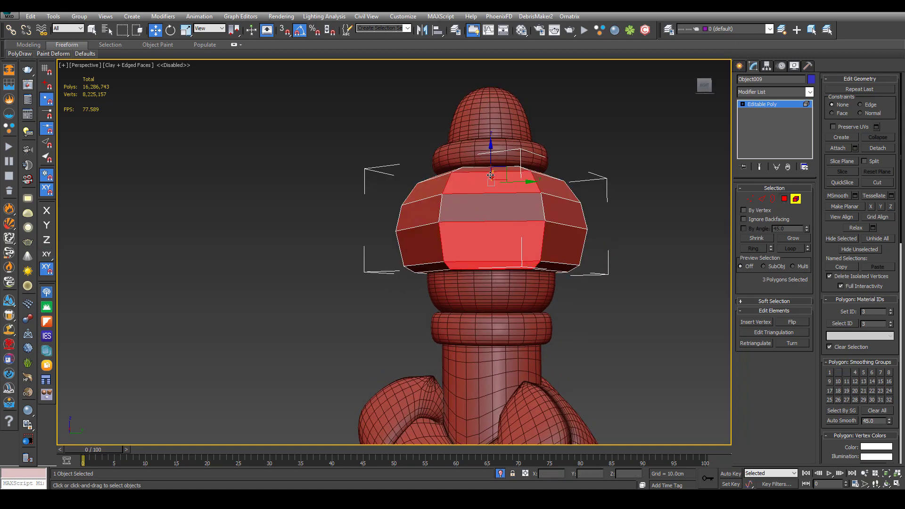
middle_click_drag(502, 158, 495, 184, "alt")
left_click(491, 160, "ctrl")
left_click(492, 205, "ctrl")
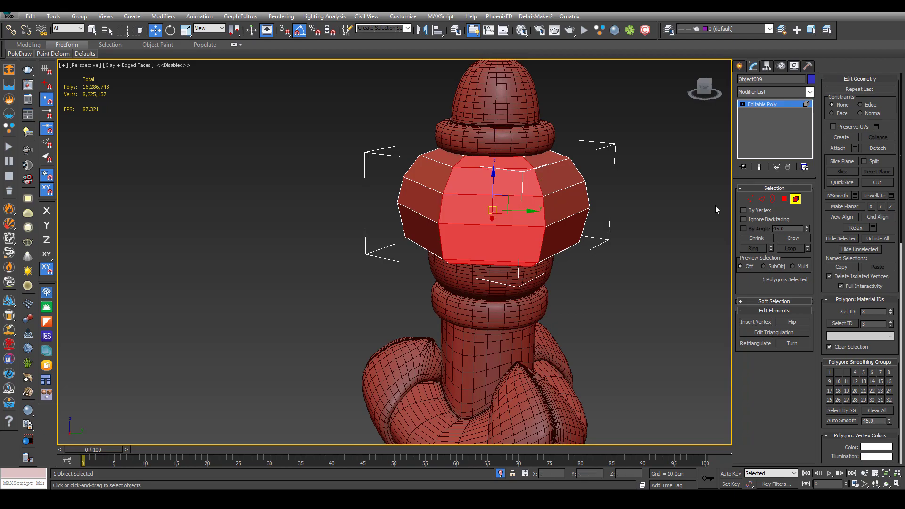
left_click(751, 199, "ctrl")
right_click(636, 200)
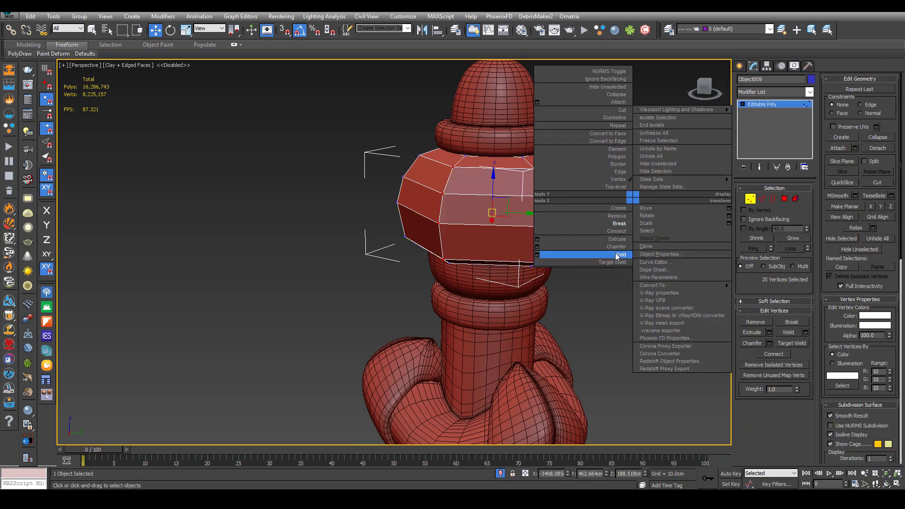
left_click(616, 260)
middle_click_drag(626, 235, 575, 223, "alt")
Select the five stacked polygons of the bulb's second panel, convert them to vertices, and weld the panel together
left_click(796, 199)
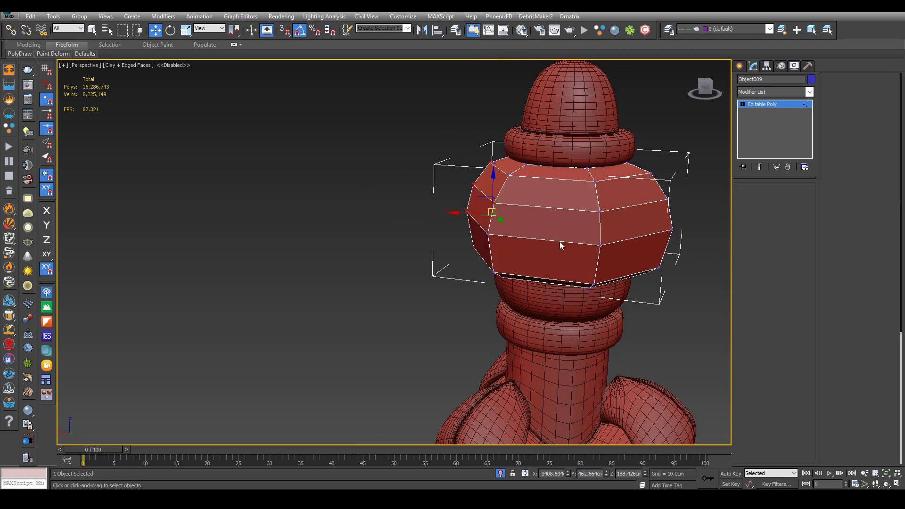
left_click(559, 238)
left_click(558, 265, "ctrl")
left_click(557, 283, "ctrl")
middle_click_drag(557, 283, 574, 259, "alt")
left_click(564, 185, "ctrl")
left_click(563, 180, "ctrl")
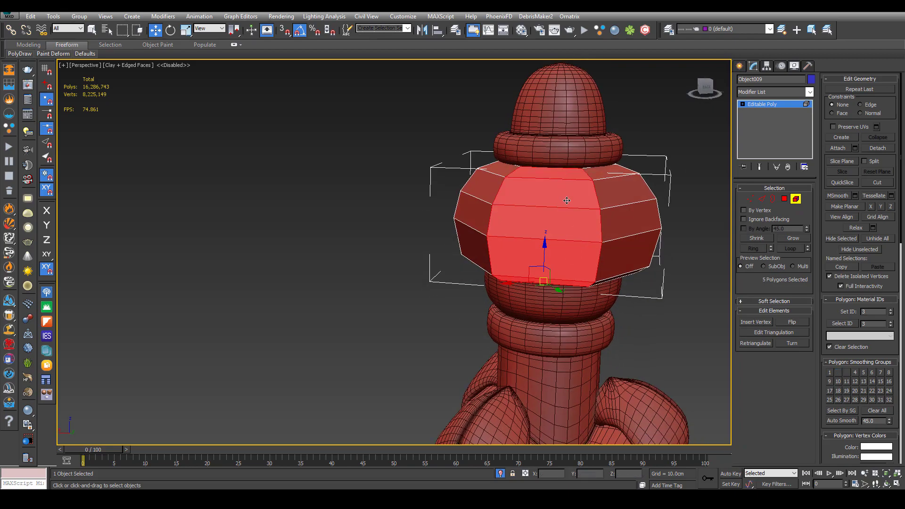
mouse_move(563, 181)
middle_mouse_down("alt")
mouse_move(578, 148)
mouse_move(568, 188)
middle_mouse_up("alt")
left_click(748, 198, "ctrl")
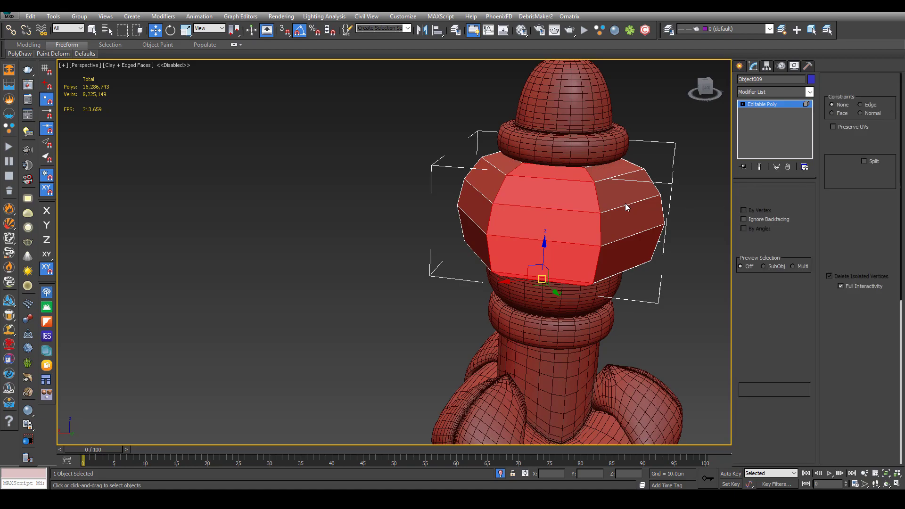
right_click(624, 204)
left_click(608, 259)
middle_click_drag(655, 252, 670, 232, "alt")
Select all five polygons of the bulb's third vertical panel, convert them to vertices, and weld them into one strip
left_click(785, 199)
left_click(534, 283)
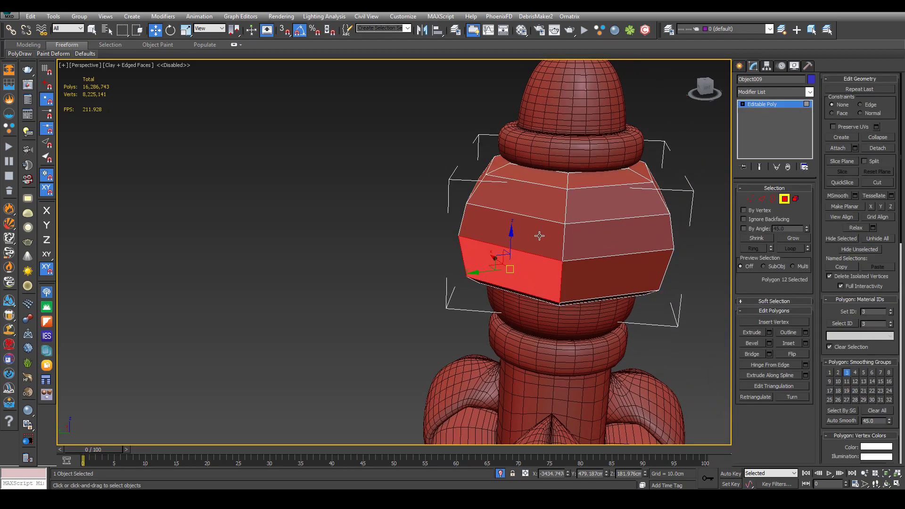
left_click(539, 236, "ctrl")
left_click(536, 203, "ctrl")
left_click(536, 177, "ctrl")
middle_click_drag(535, 237, 548, 255, "alt")
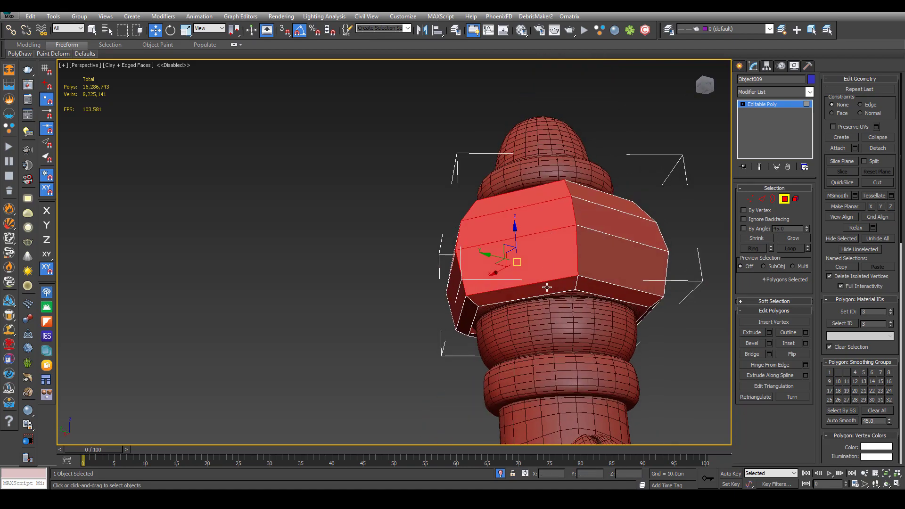
middle_click_drag(547, 288, 543, 324, "alt")
left_click(751, 198)
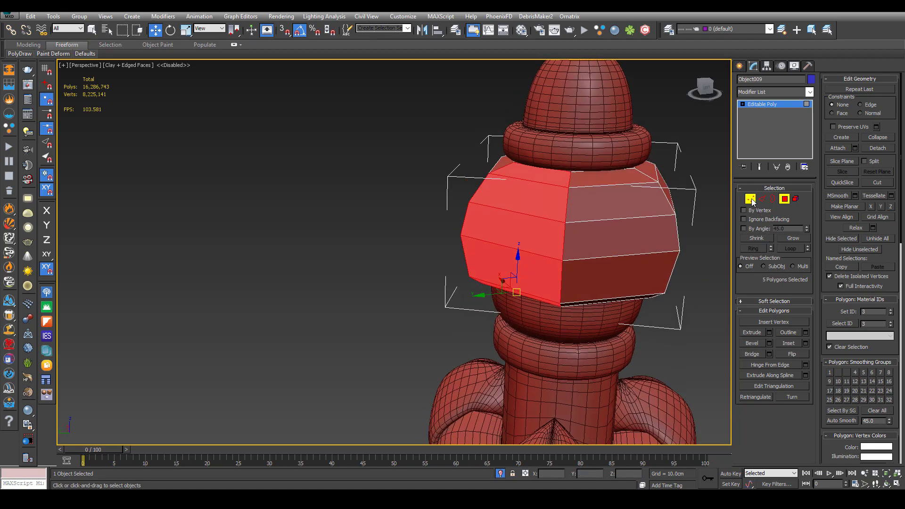
right_click(570, 200)
left_click(544, 243)
middle_click_drag(621, 247, 523, 228)
Pick the fourth panel's five polygons on the bulb, convert them to vertices, and weld that column
left_click(784, 199)
left_click(486, 167)
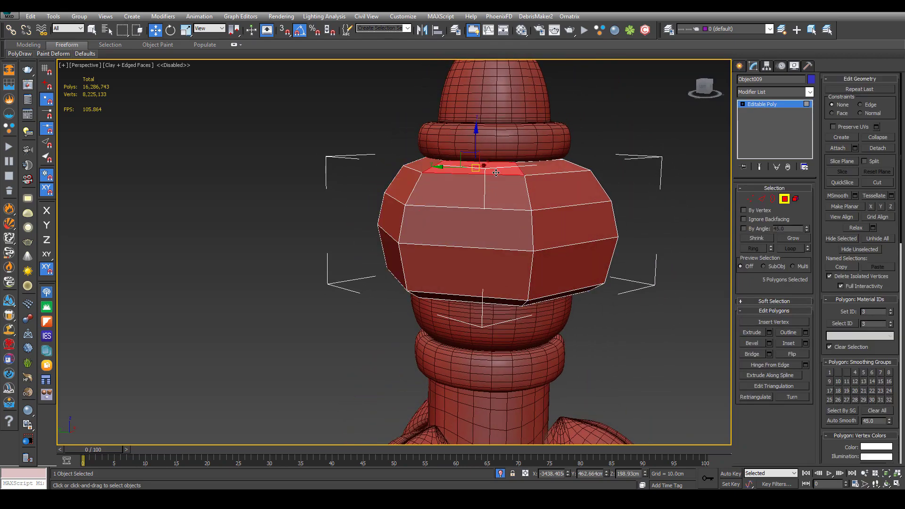
left_click(487, 202, "ctrl")
left_click(482, 232, "ctrl")
left_click(467, 274, "ctrl")
middle_click_drag(467, 273, 482, 250, "alt")
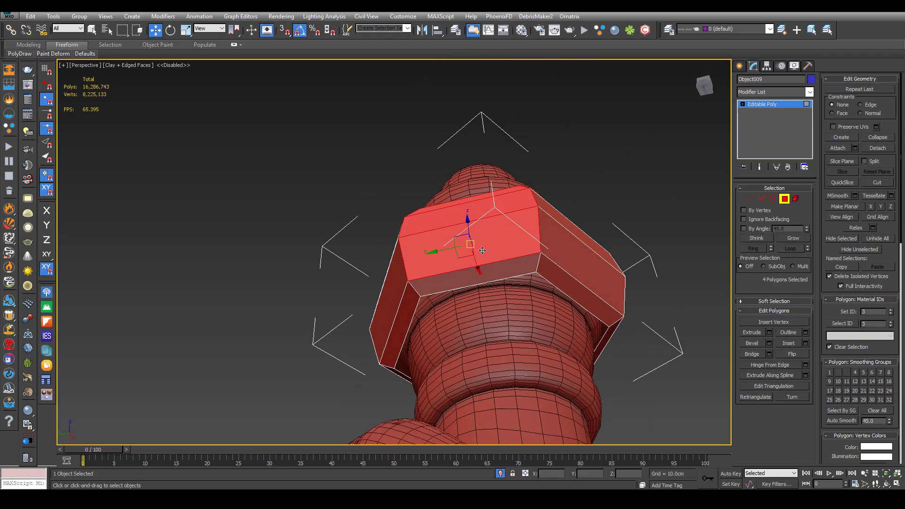
left_click(750, 198, "ctrl")
right_click(610, 198)
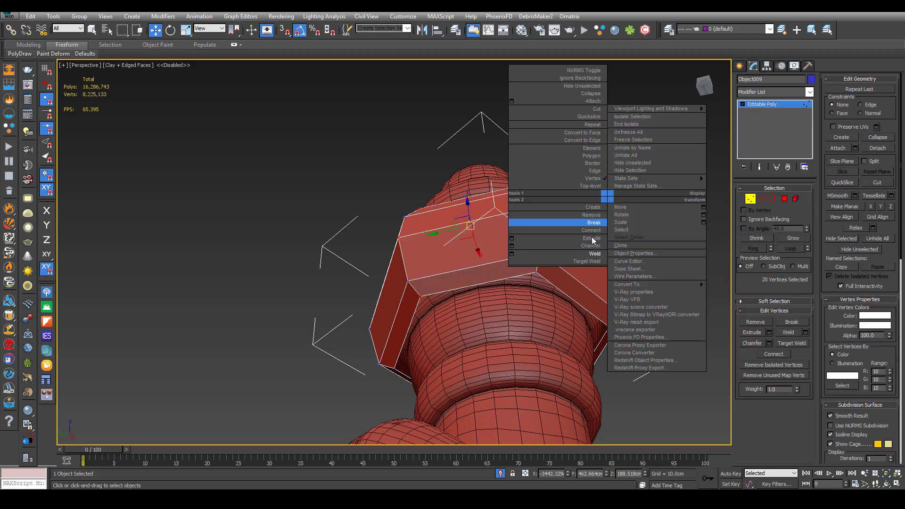
left_click(590, 254)
middle_click_drag(589, 256, 655, 271, "alt")
left_click_drag(469, 200, 469, 225)
key("ctrl+z")
Select the five face elements of the bulb's fifth panel, convert them to vertices, and weld them
left_click(785, 199)
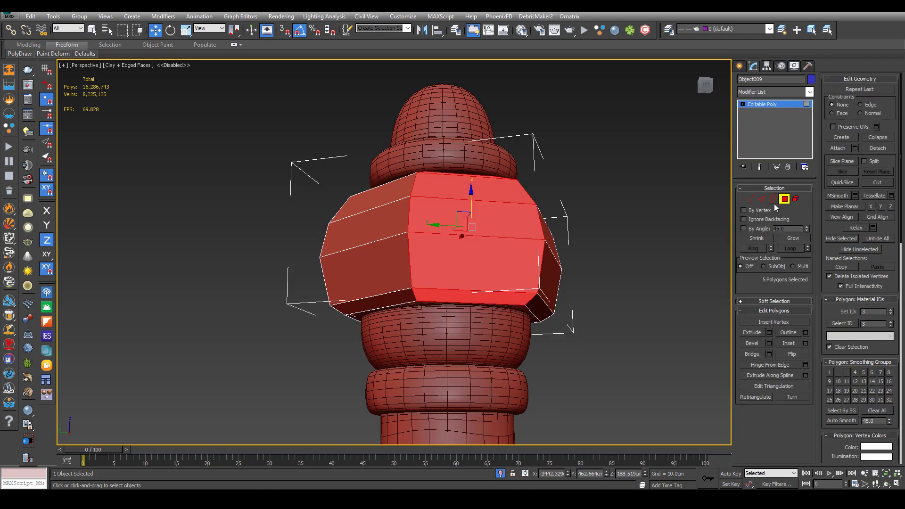
left_click(795, 199)
middle_click_drag(641, 250, 536, 237, "alt")
left_click(552, 259)
left_click(555, 228, "ctrl")
left_click(562, 182, "ctrl")
left_click(562, 160, "ctrl")
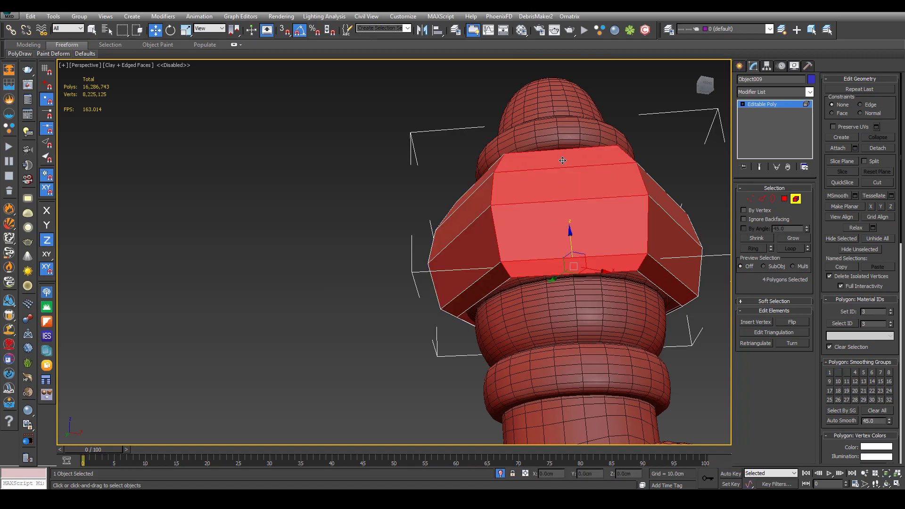
middle_click_drag(562, 161, 550, 222, "alt")
left_click(592, 123, "ctrl")
middle_click_drag(721, 166, 637, 167, "alt")
key("z")
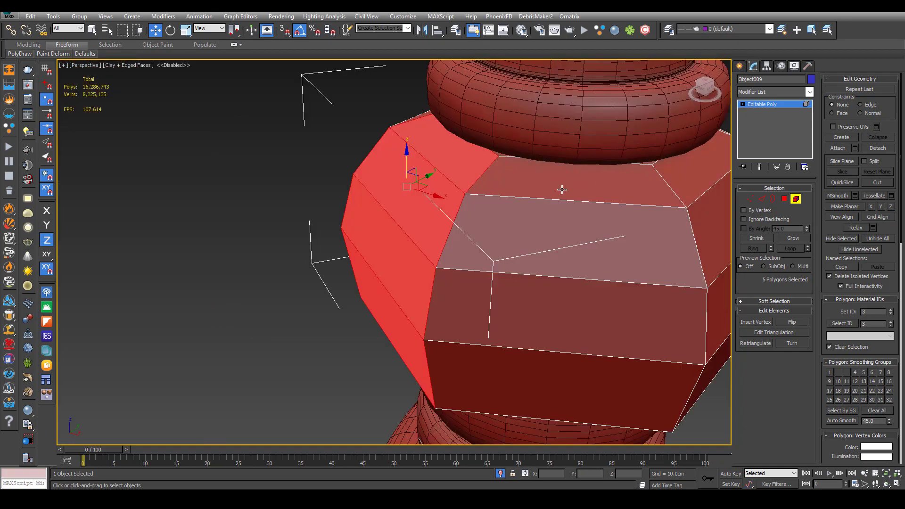
middle_click_drag(559, 189, 580, 186, "alt")
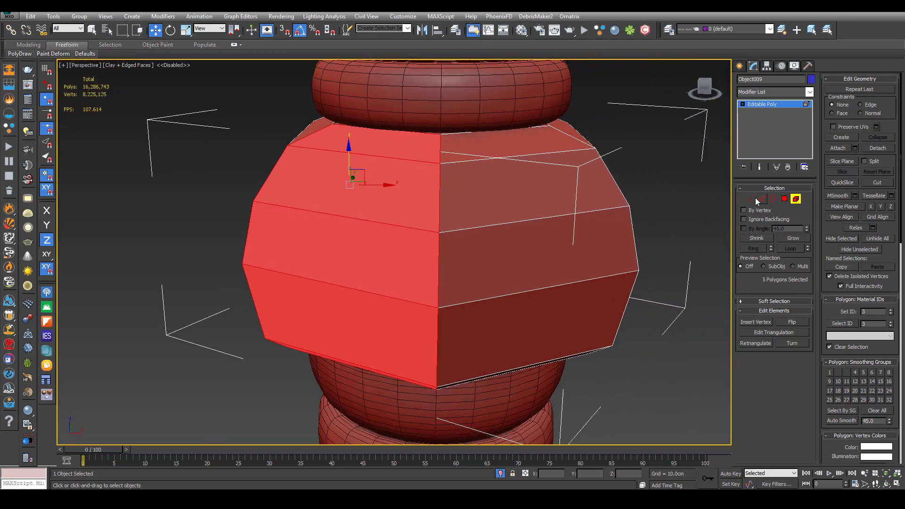
left_click(751, 198, "ctrl")
right_click(550, 173)
left_click(531, 230)
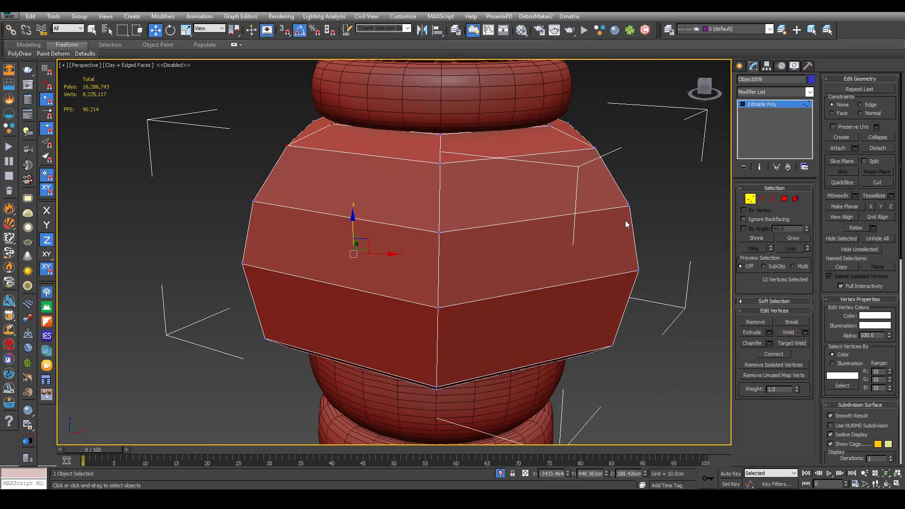
Select the five face elements of the bulb's sixth and last panel, convert them to vertices, and weld them
left_click(796, 199)
left_click(552, 231)
left_click(525, 189, "ctrl")
left_click(507, 141, "ctrl")
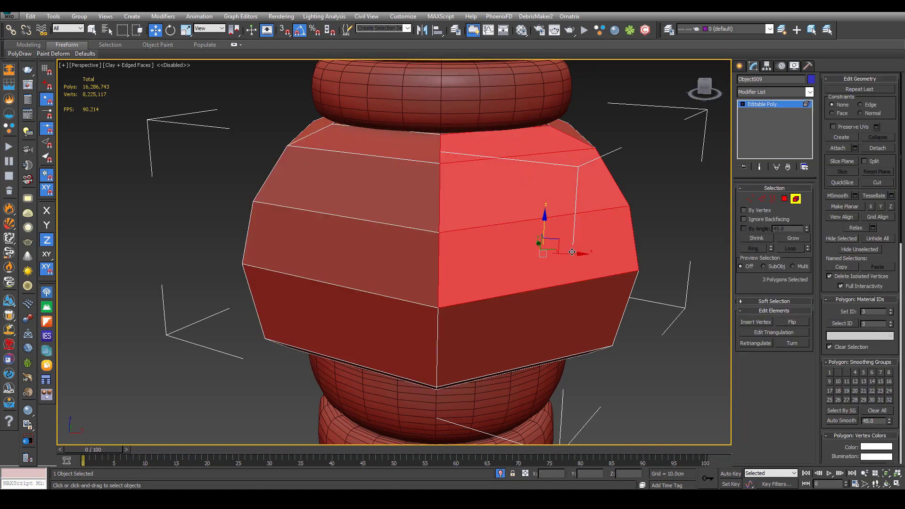
middle_click_drag(572, 253, 528, 184, "alt")
left_click(548, 284)
left_click(520, 368, "ctrl")
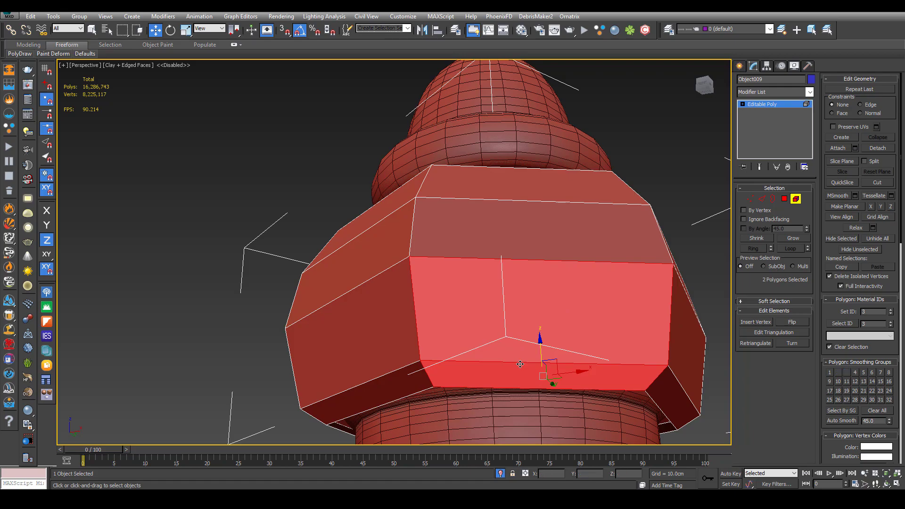
left_click(519, 246, "ctrl")
left_click(507, 189, "ctrl")
middle_click_drag(507, 189, 481, 238, "alt")
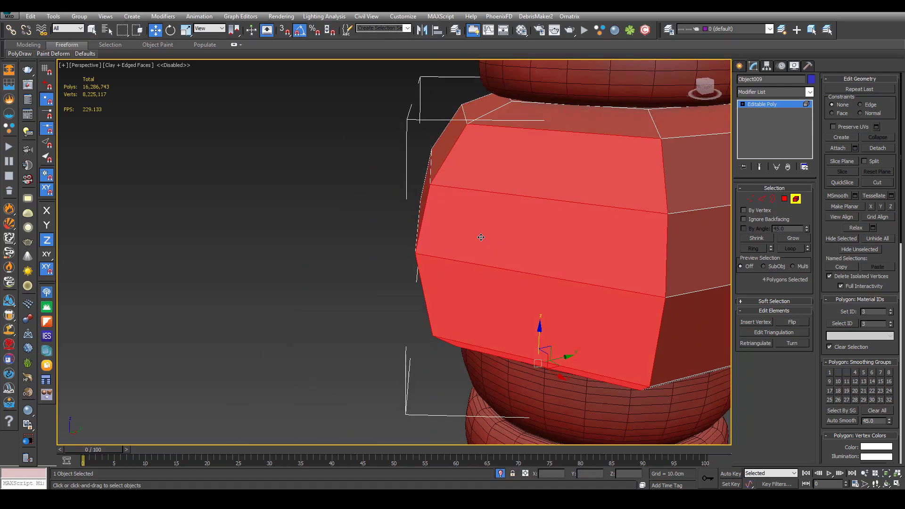
left_click(600, 121, "ctrl")
left_click(753, 201, "ctrl")
right_click(616, 227)
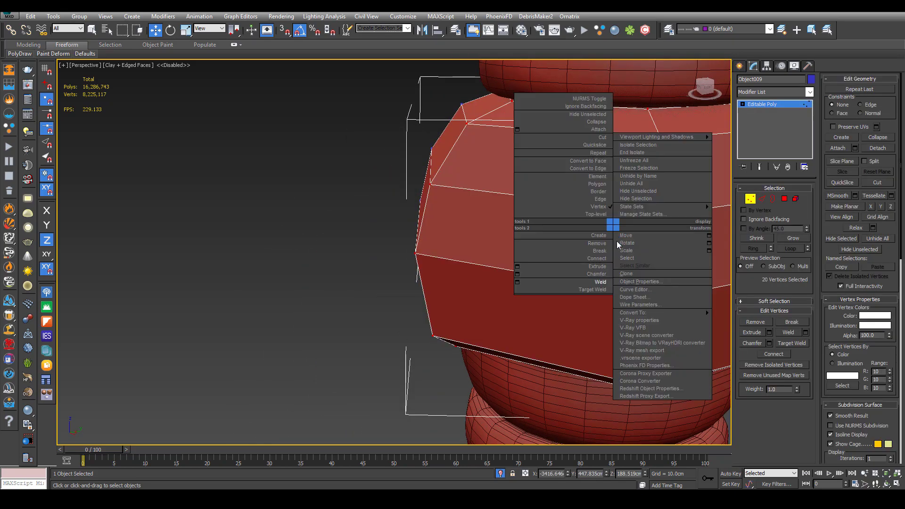
left_click(595, 282)
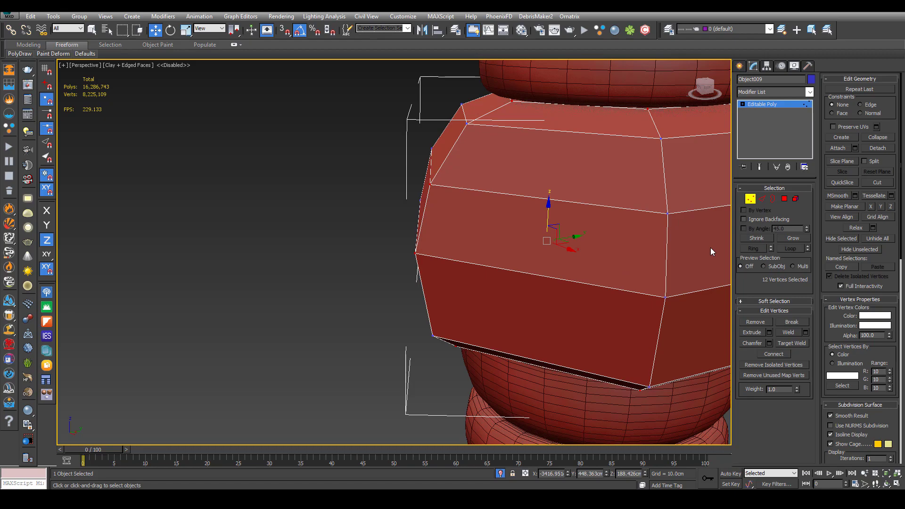
Select one horizontal edge on each of the bulb's six panels and expand the selection to full edge rings
left_click(796, 199)
scroll(636, 220, "down", 4)
left_click(635, 220)
middle_click_drag(596, 226, 662, 236, "alt")
left_click(763, 198)
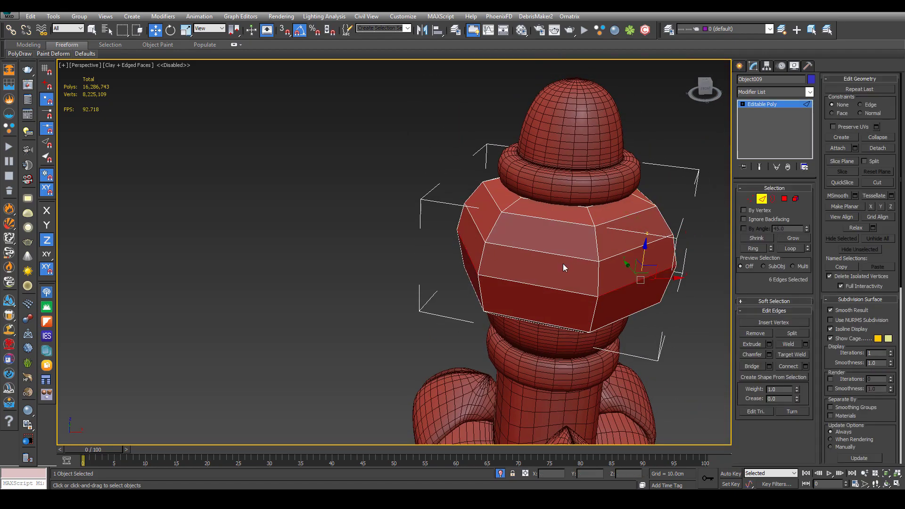
left_click(598, 251)
left_click(624, 253)
key("ctrl+z")
key("ctrl+z")
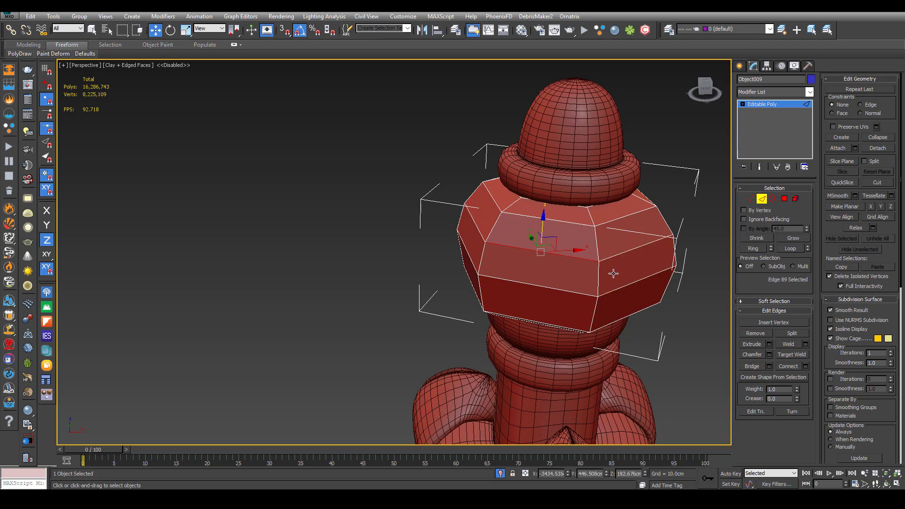
left_click(557, 291, "ctrl")
middle_click_drag(566, 295, 602, 285, "alt")
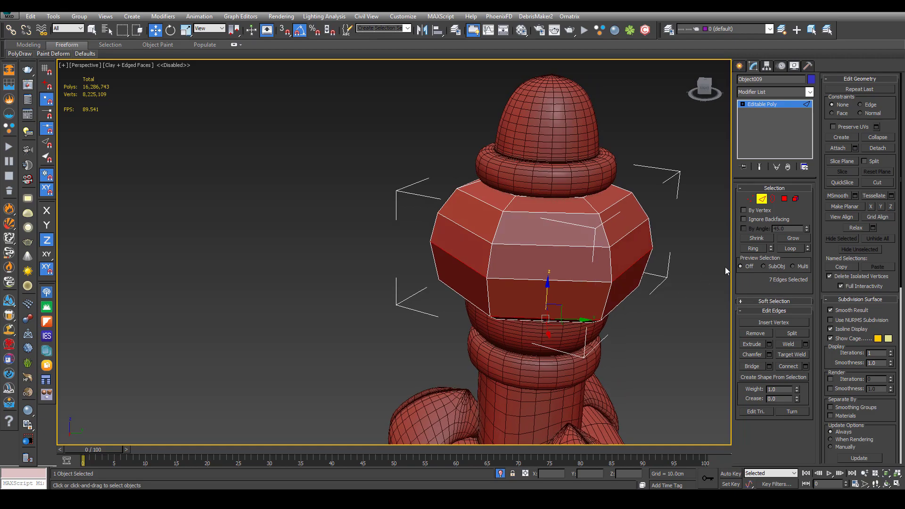
left_click(757, 250)
middle_click_drag(694, 279, 670, 281, "alt")
middle_click_drag(695, 302, 685, 310, "alt")
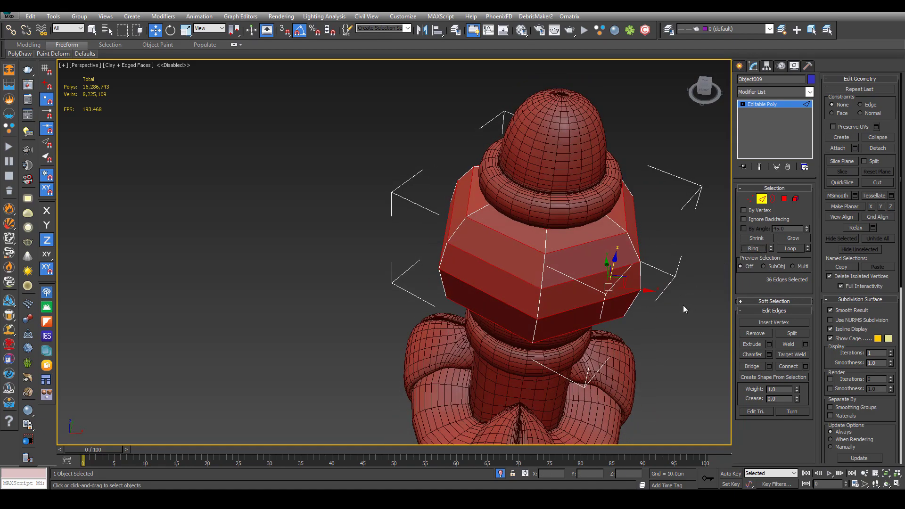
Connect the ringed edges with a vertical center line down each bulb panel and scale these new edges outward
key("ctrl+shift+e")
key("r")
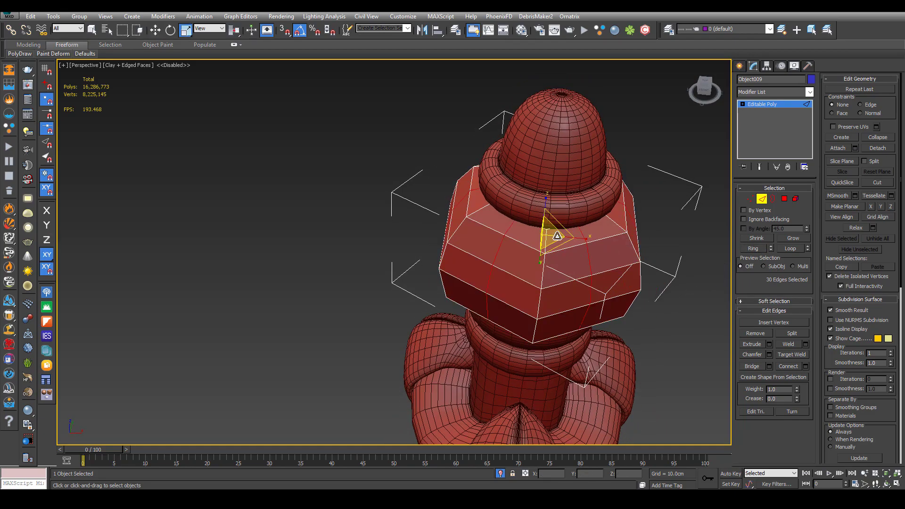
left_click_drag(551, 230, 553, 226)
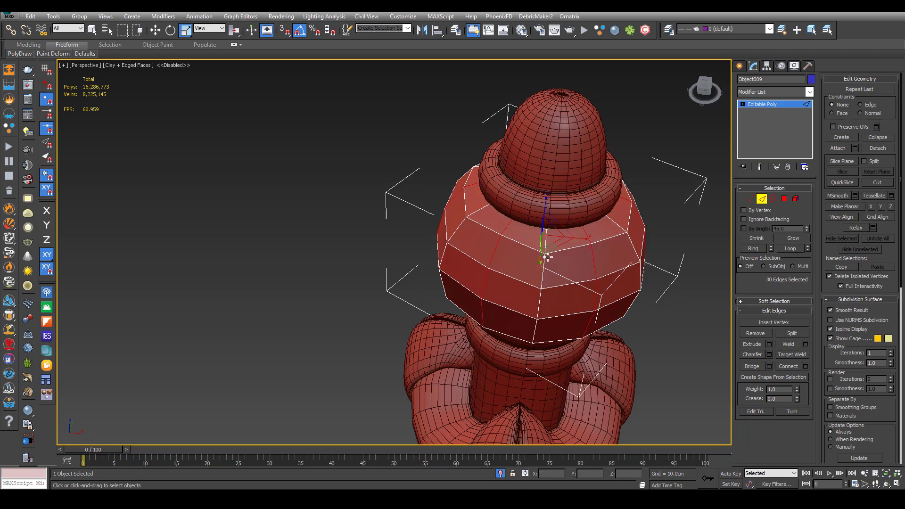
middle_click_drag(545, 256, 610, 186, "alt")
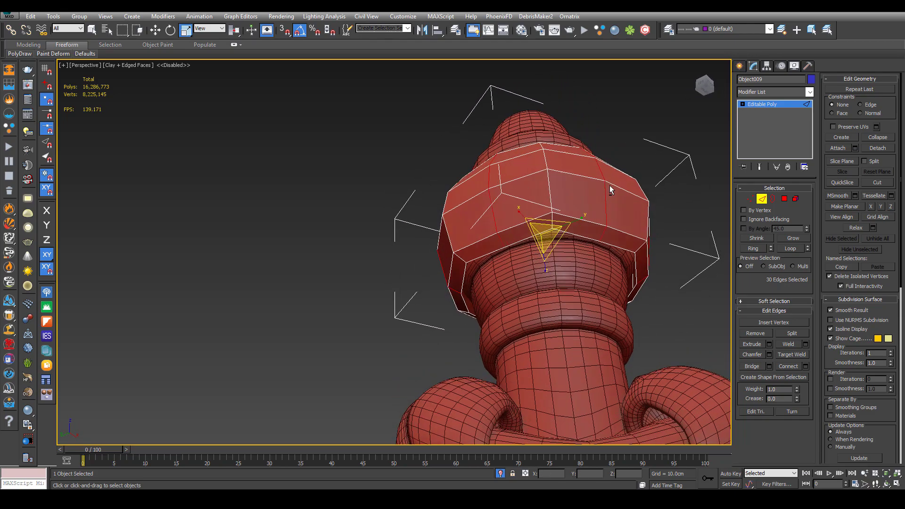
left_click(550, 203)
middle_click_drag(542, 209, 632, 245, "alt")
left_click(472, 192, "ctrl")
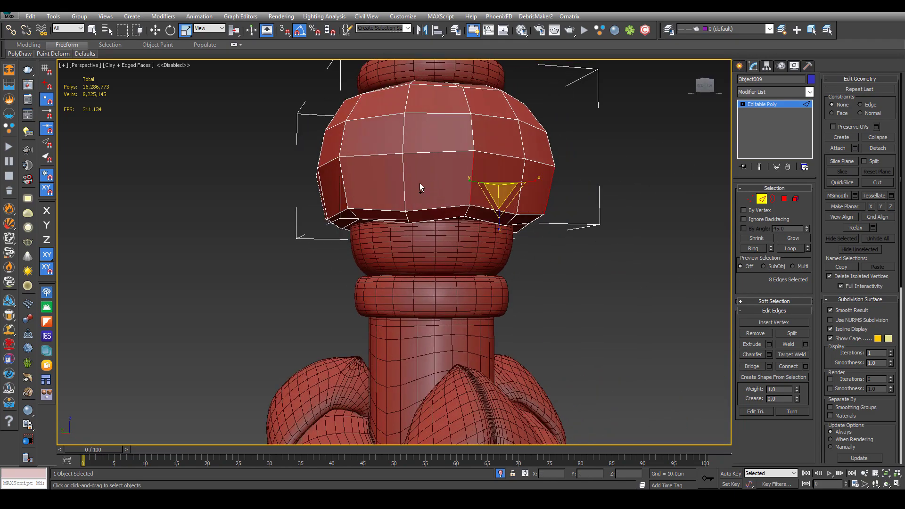
middle_click_drag(366, 183, 465, 227, "alt")
left_click(434, 200, "ctrl")
left_click_drag(413, 222, 413, 223, "ctrl")
middle_click_drag(412, 222, 466, 237, "alt")
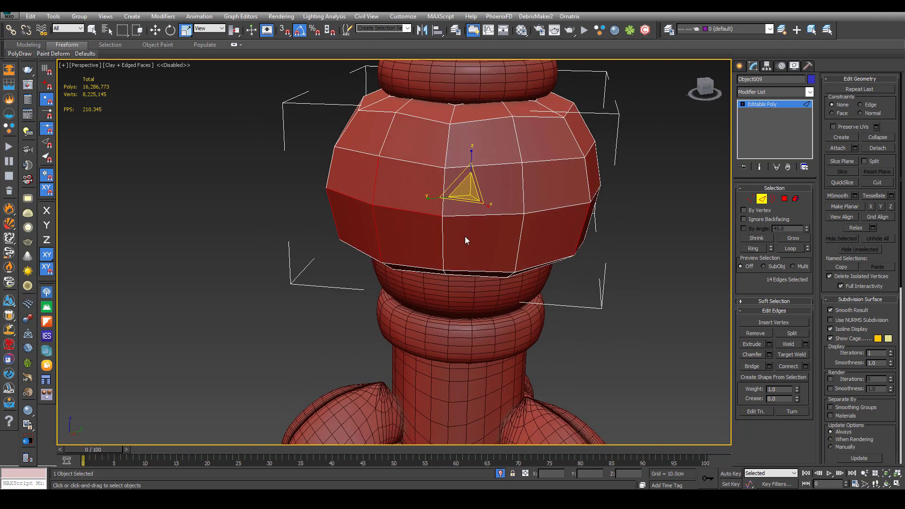
key("alt+r")
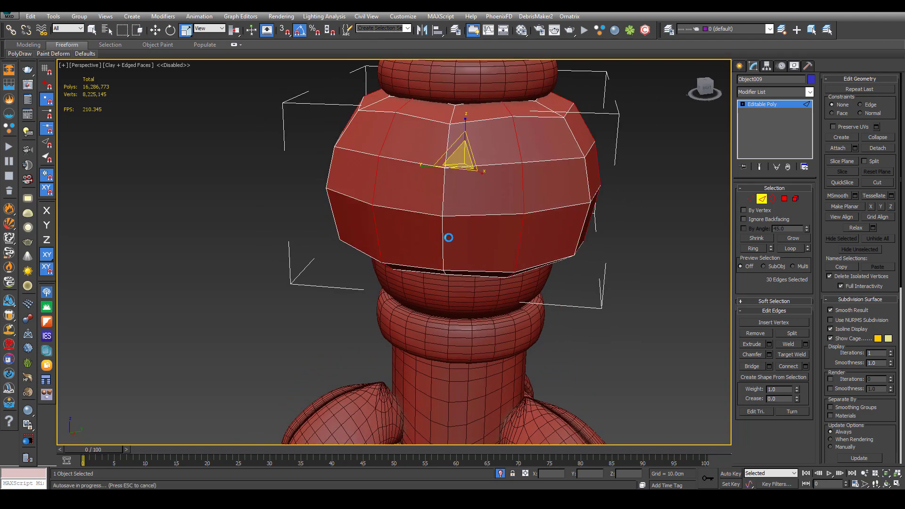
Display the model in wireframe and select one vertical border edge on both sides of each of the six bulb panels
key("F3")
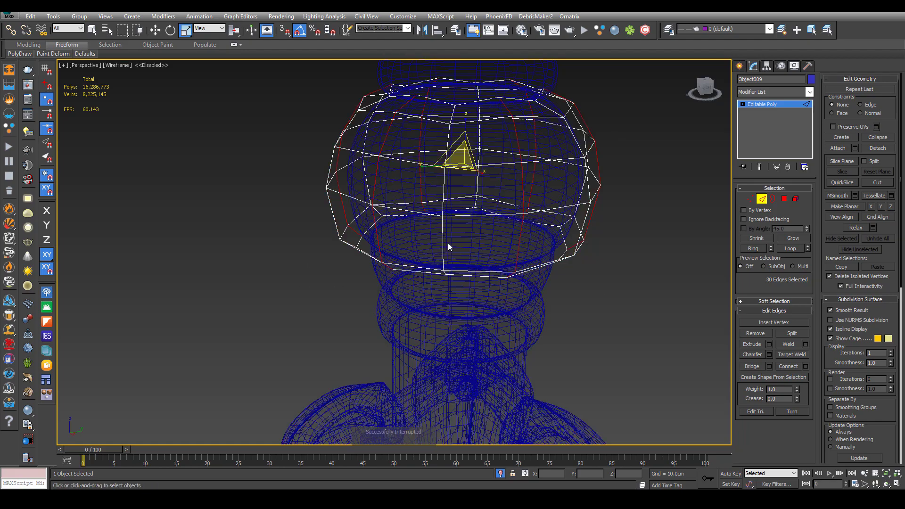
left_click(450, 243)
middle_click_drag(451, 242, 289, 272, "alt")
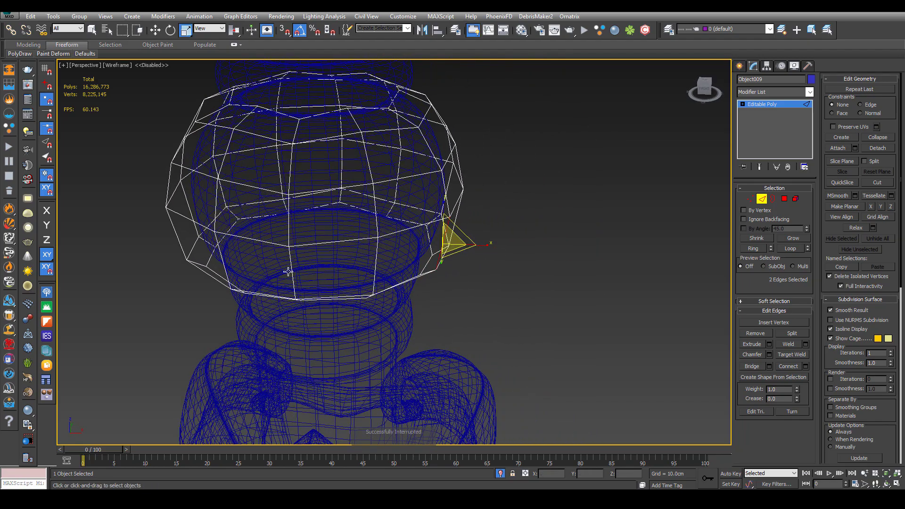
left_click_drag(275, 278, 273, 278, "ctrl")
middle_click_drag(274, 278, 332, 285, "alt")
left_click(157, 338, "ctrl")
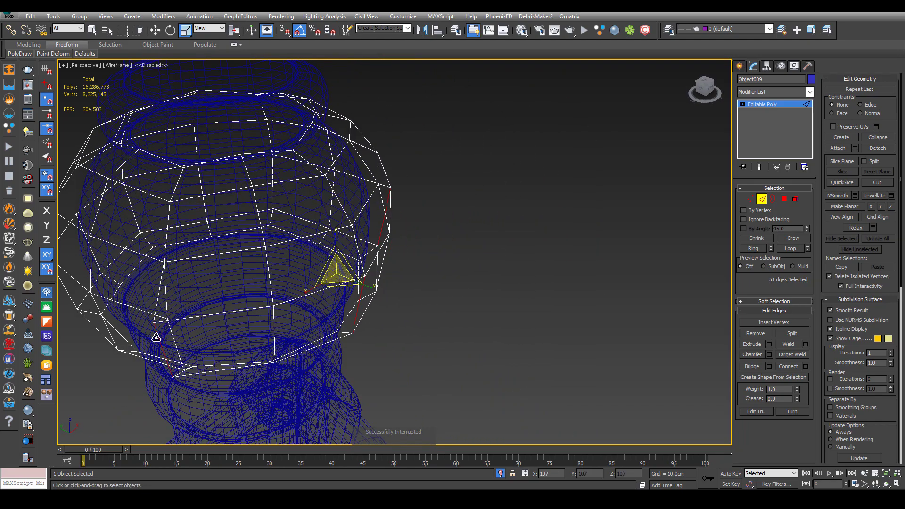
left_click(173, 331, "ctrl")
middle_click_drag(174, 329, 372, 329, "alt")
left_click_drag(372, 329, 336, 329, "ctrl")
middle_click_drag(335, 329, 404, 317, "alt")
left_click_drag(351, 351, 332, 347, "ctrl")
middle_click_drag(332, 347, 382, 365, "alt")
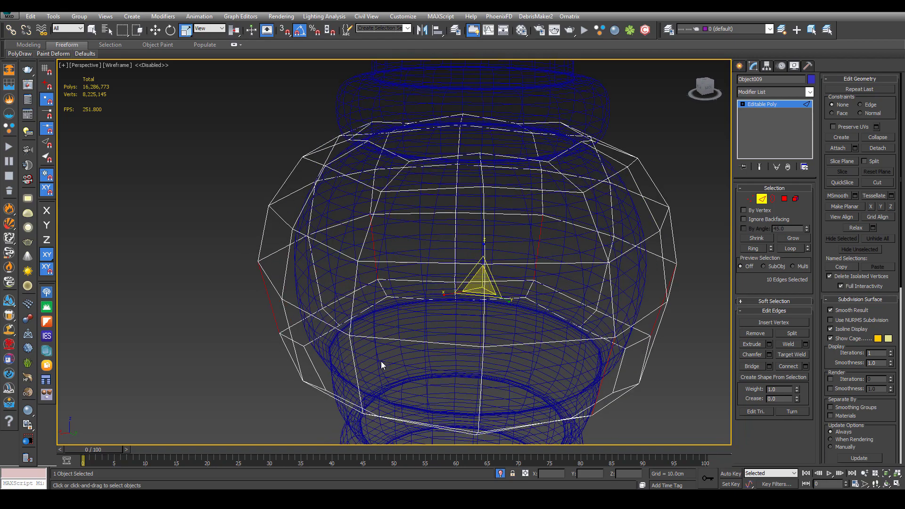
left_click_drag(340, 361, 340, 362, "ctrl")
Extend the selection along the panels' full side borders, restore shaded display, and scale these edges slightly inward
left_click(790, 249)
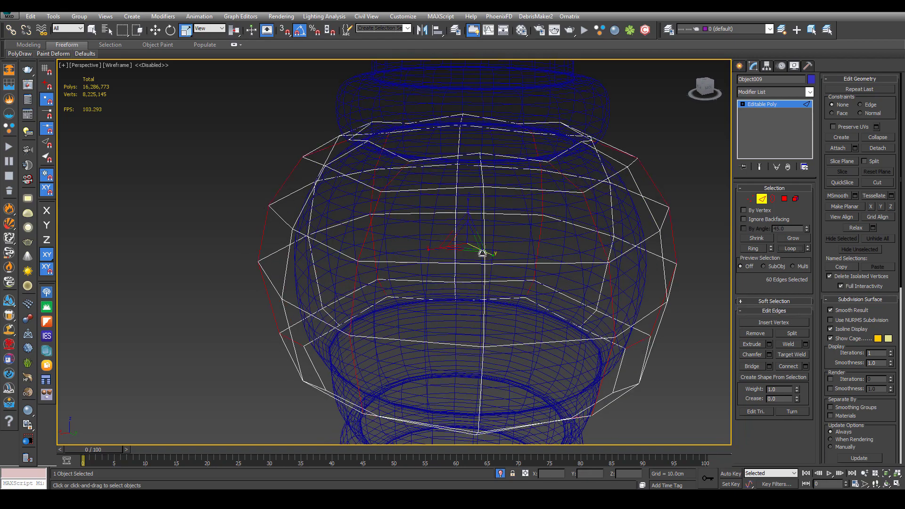
key("F3")
left_click_drag(467, 248, 464, 249)
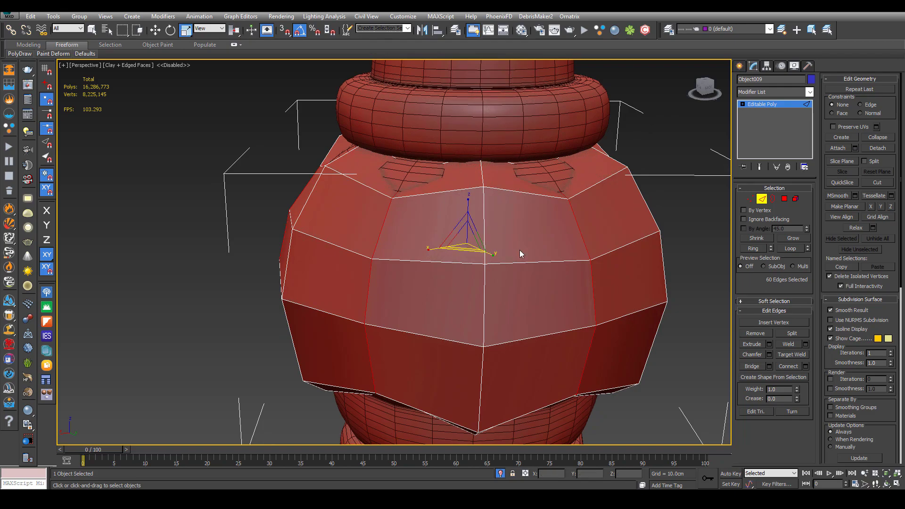
Select the vertical center edge loops of the bulb's six panels
double_click(484, 302)
key("w")
scroll(450, 278, "down", 5)
scroll(451, 278, "down", 3)
scroll(381, 270, "down", 4)
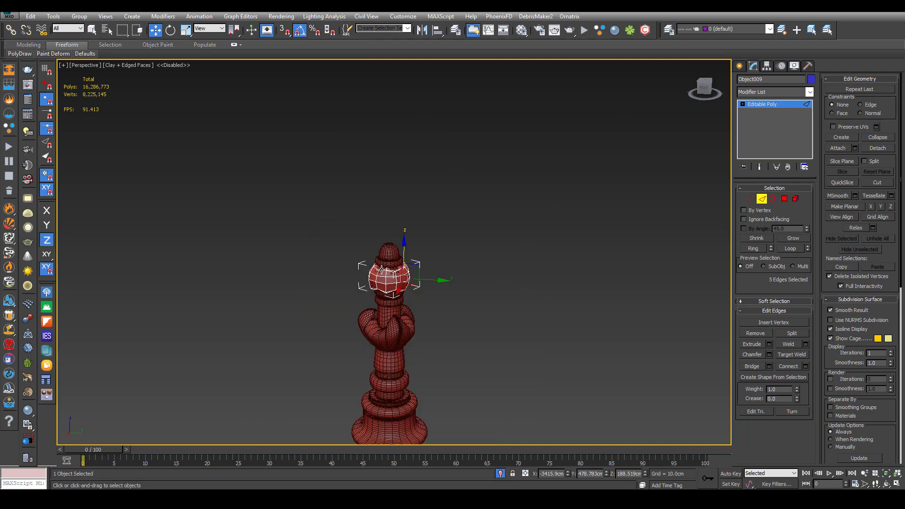
scroll(381, 284, "up", 5)
double_click(394, 257, "ctrl")
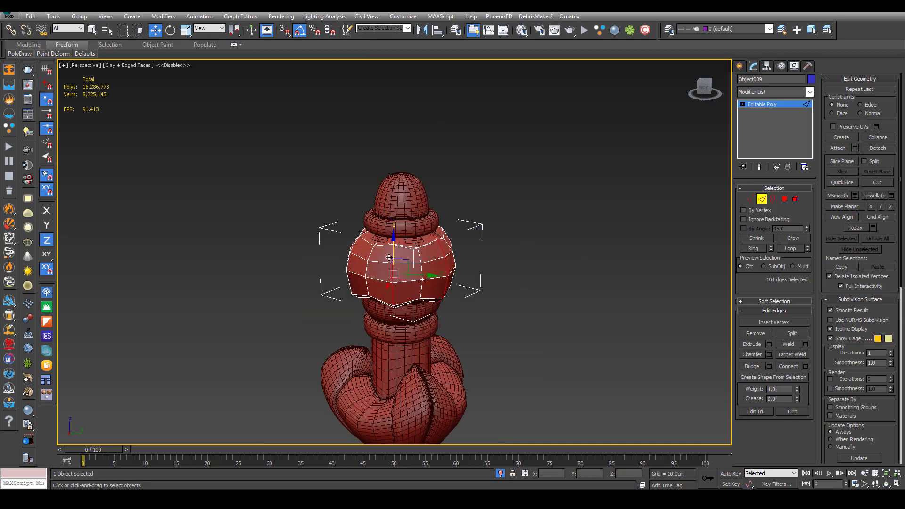
middle_click_drag(394, 256, 456, 267, "alt")
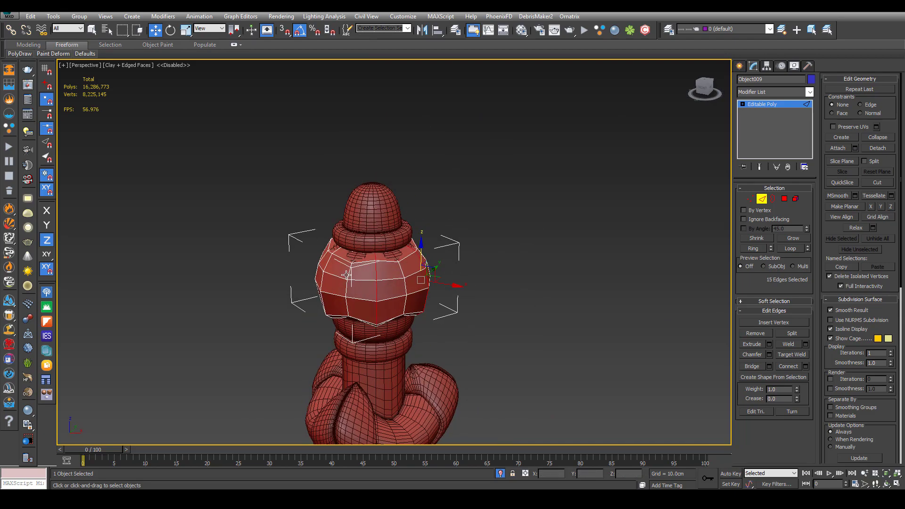
middle_click_drag(330, 268, 401, 295, "alt")
double_click(332, 285, "ctrl")
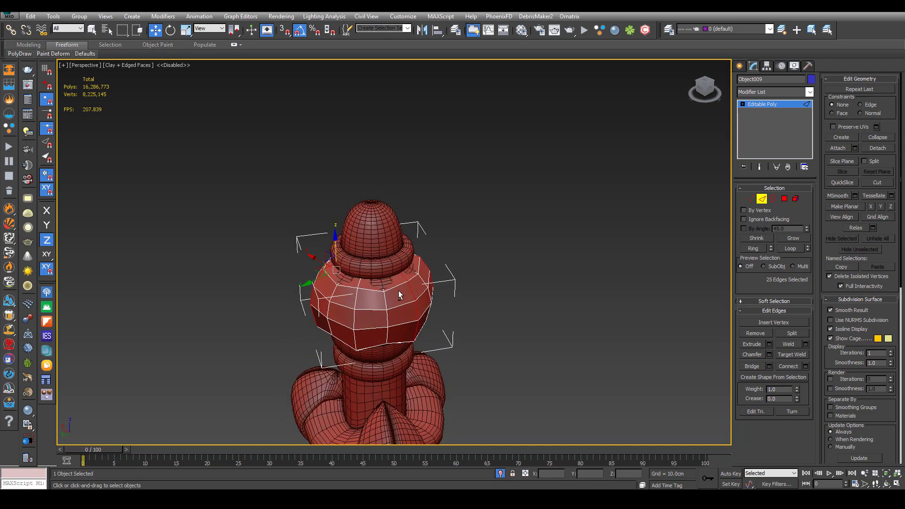
double_click(352, 301, "ctrl")
left_click(352, 300, "alt")
left_click(402, 291, "ctrl")
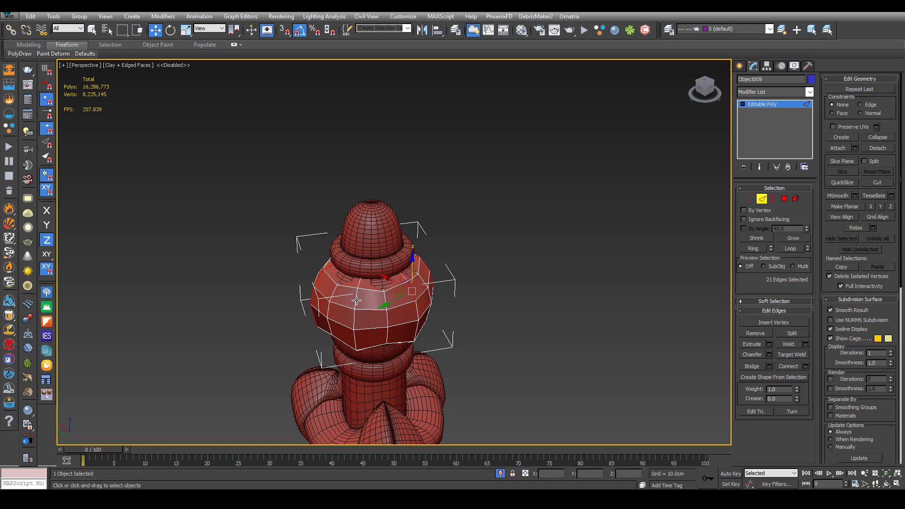
double_click(356, 301, "ctrl")
middle_click_drag(378, 304, 471, 302, "alt")
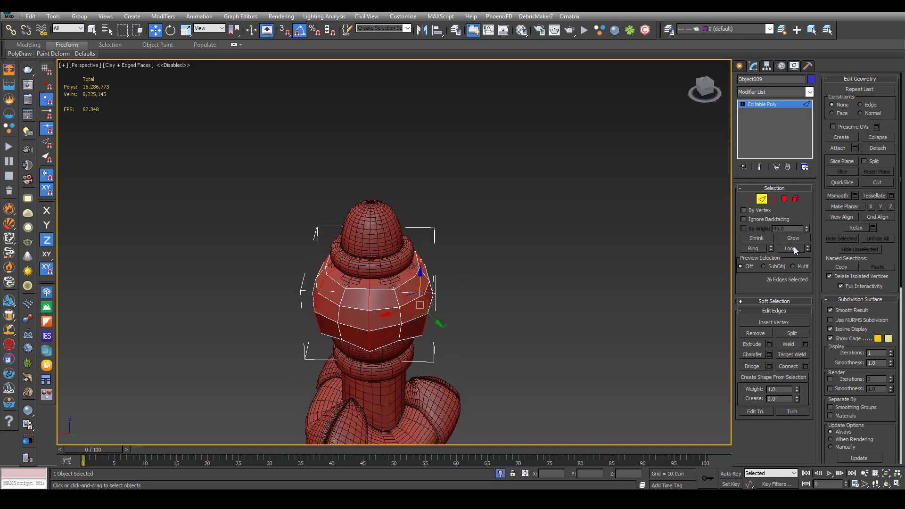
Chamfer the panels' center edge loops, adjusting the edge chamfer amount to split each into separate vertical lines
scroll(455, 281, "up", 8)
scroll(456, 281, "down", 5)
right_click(454, 280)
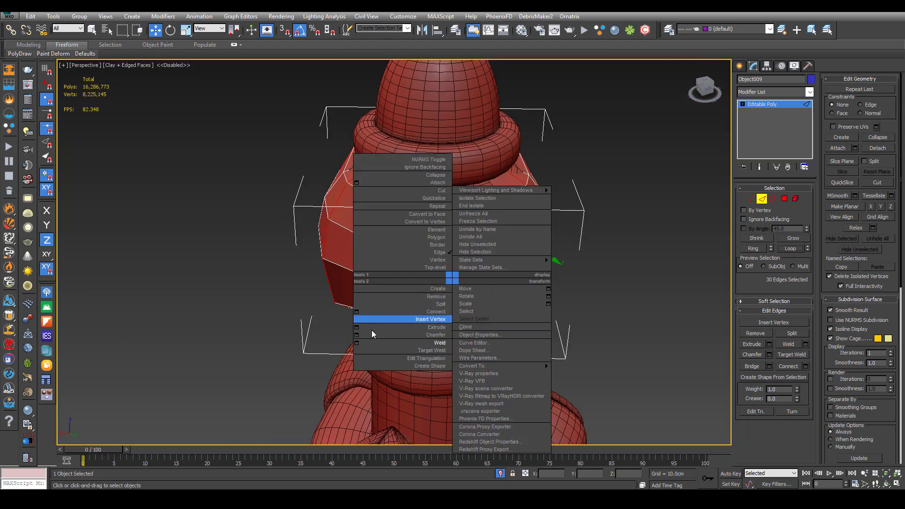
left_click(357, 335)
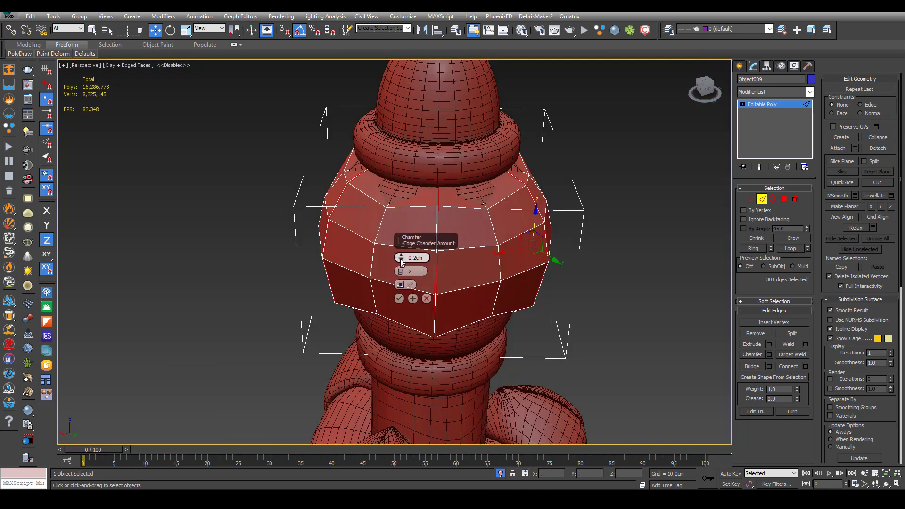
left_click_drag(400, 258, 384, 283)
left_click(398, 299)
middle_click_drag(399, 298, 442, 307, "alt")
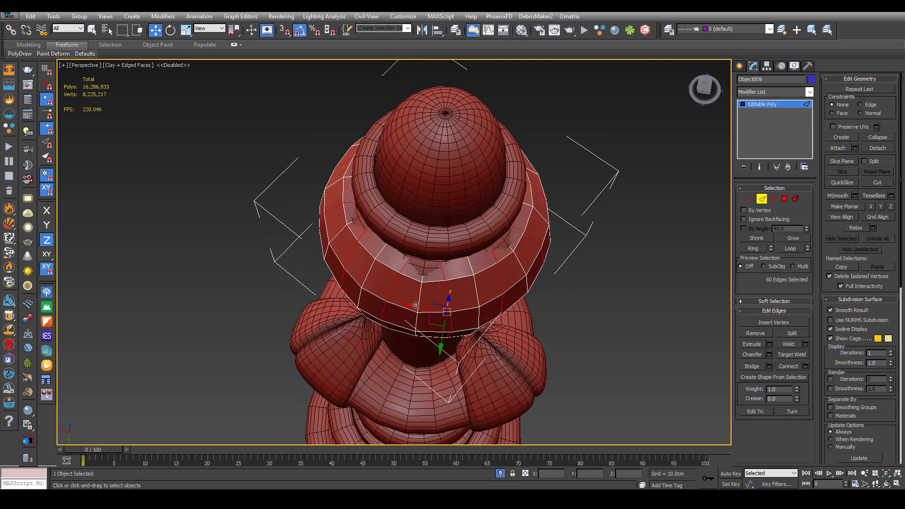
Scale the chamfered center edges outward so that each bulb panel bulges
key("r")
left_click_drag(443, 220, 445, 217)
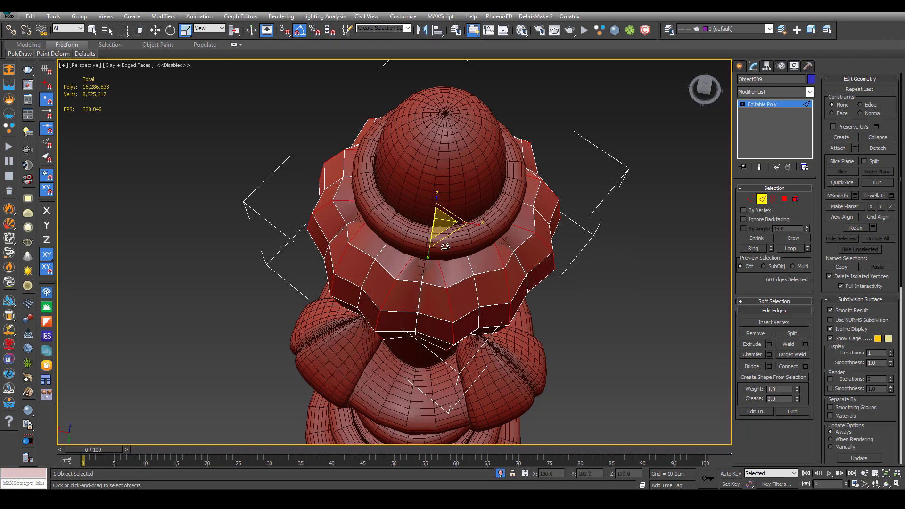
middle_click_drag(444, 247, 484, 203, "alt")
Leave edge editing and add a Shell modifier to the paneled bulb
left_click(763, 104)
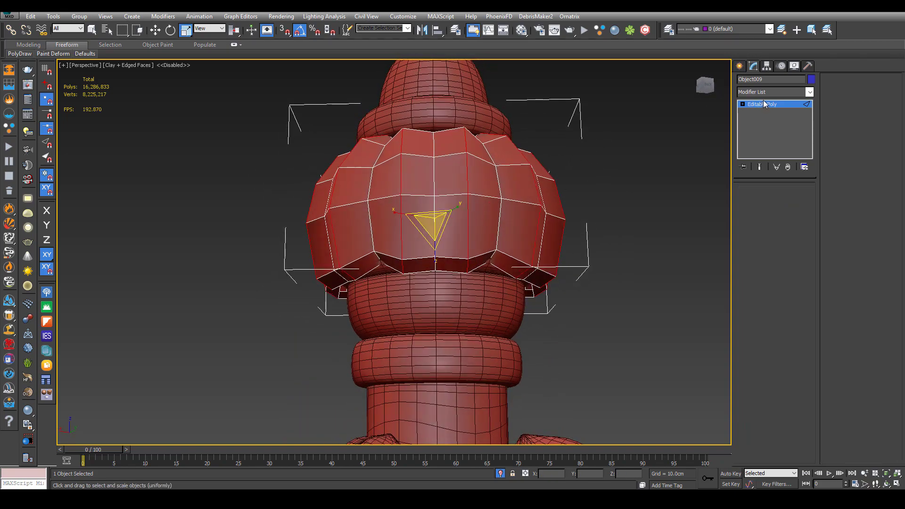
left_click(770, 92)
type("sh")
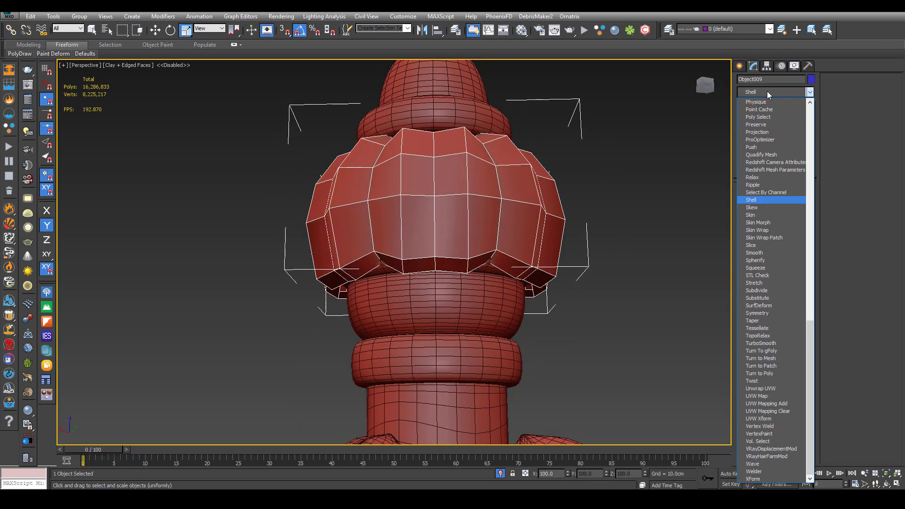
key("Return")
Copy the TurboSmooth modifier from the carved leaf piece below onto the shelled bulb
scroll(501, 359, "down", 4)
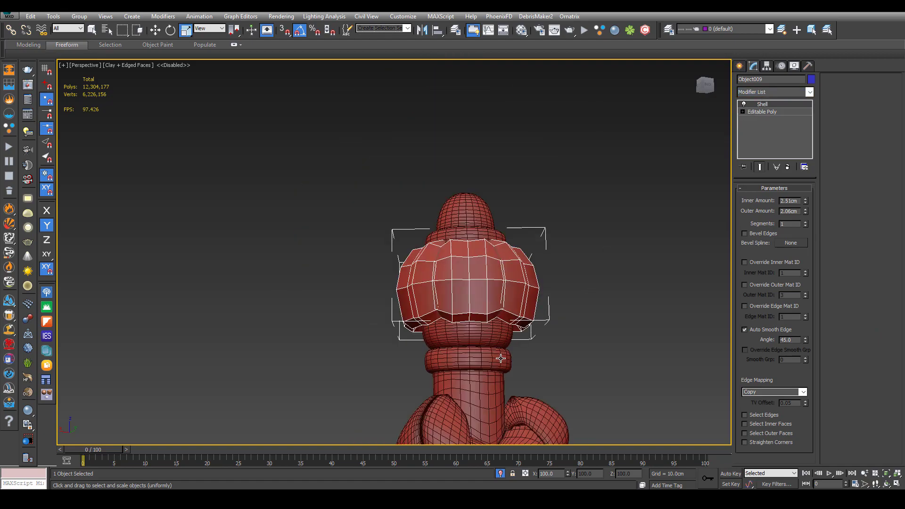
left_click(536, 415)
left_click_drag(775, 107, 491, 273)
left_click(556, 262)
middle_click_drag(522, 273, 472, 306, "alt")
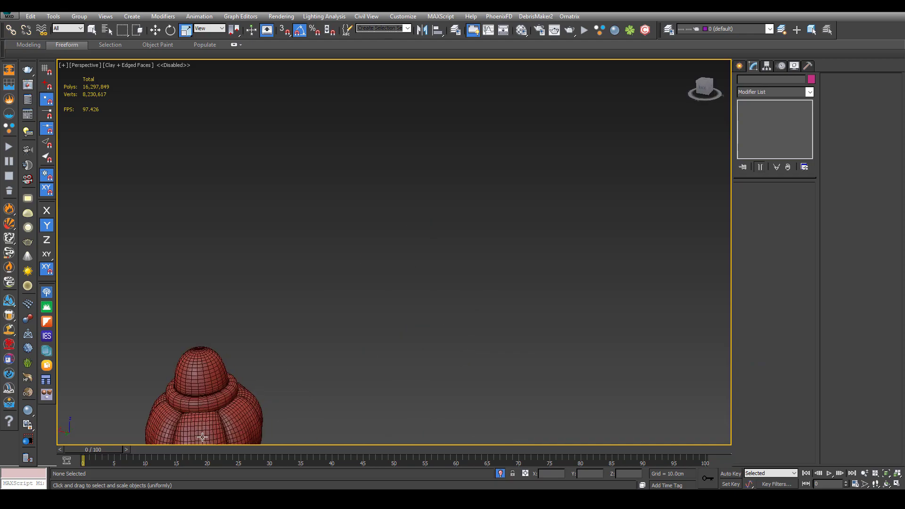
Set the bulb's Shell modifier to an outer amount of 1 cm and an inner amount of 0
left_click(211, 420)
key("z")
left_click(566, 282)
left_click(511, 283)
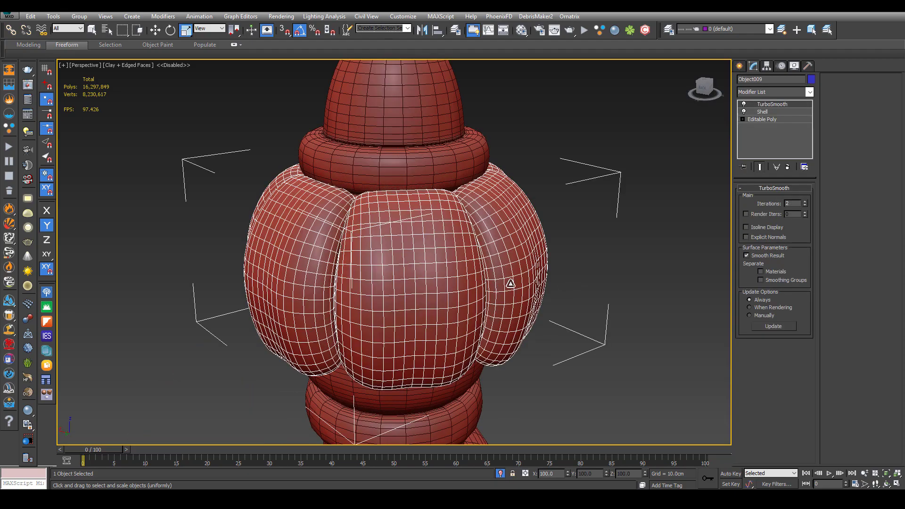
left_click(779, 113)
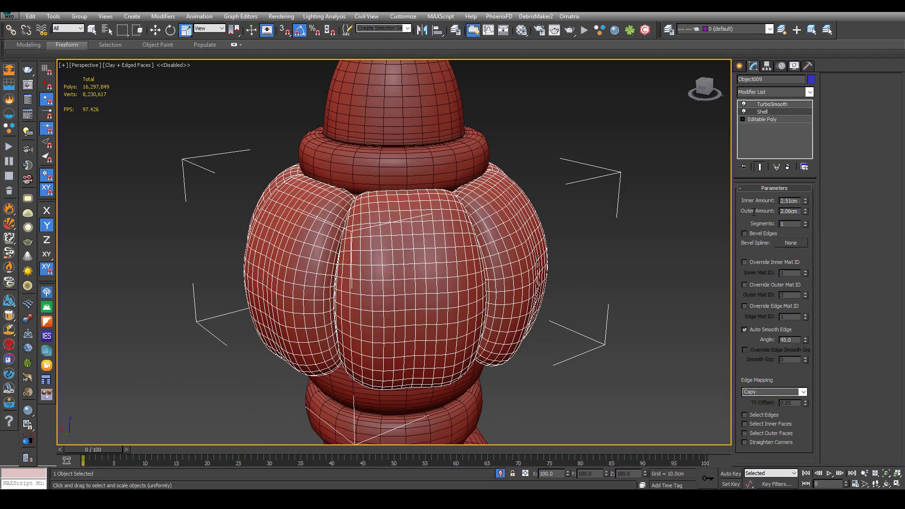
left_click_drag(800, 200, 768, 201)
type("1")
key("Return")
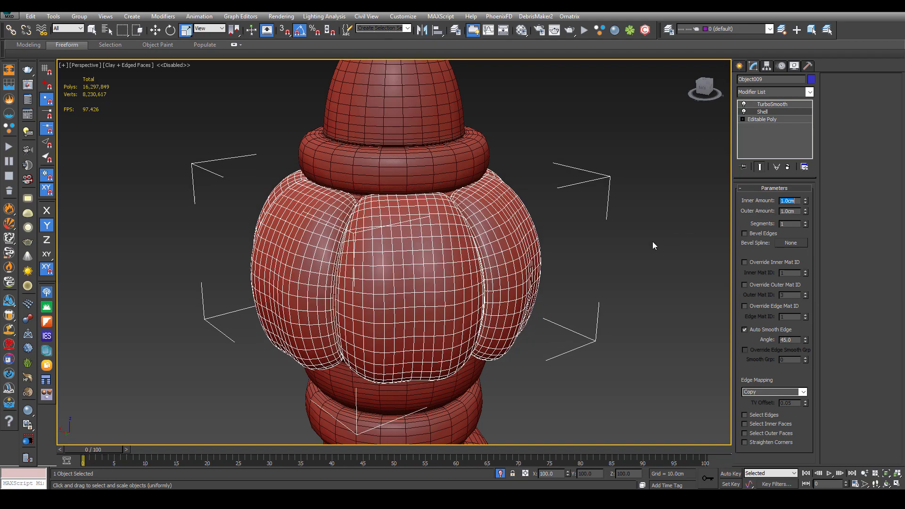
type("0")
key("Return")
left_click(623, 267)
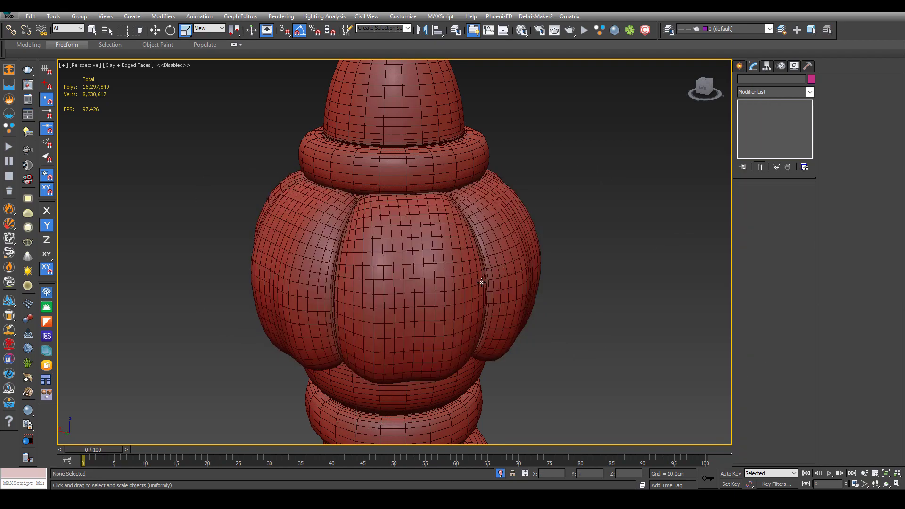
middle_click_drag(481, 282, 402, 250, "alt")
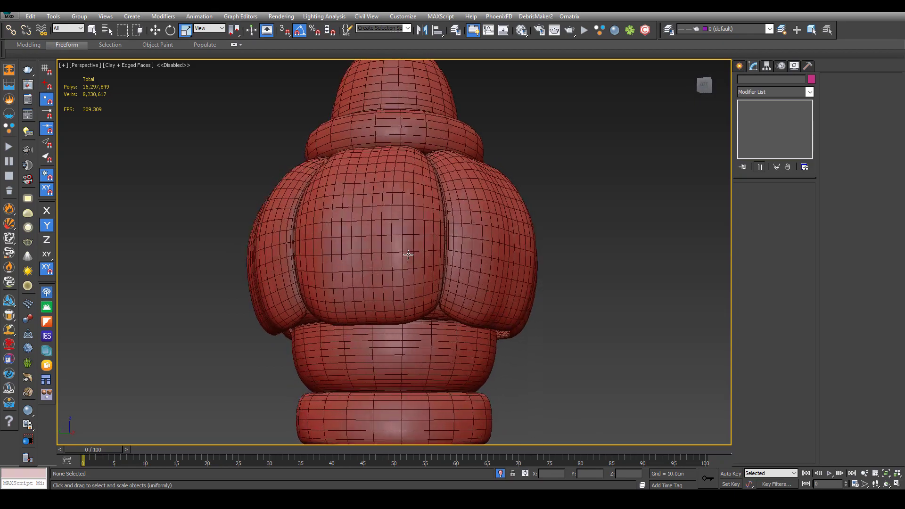
Examine the smoothed post from several angles and compare its leaf collar with the staircase reference photo
key("F4")
scroll(533, 217, "down", 6)
middle_click_drag(507, 238, 489, 186)
middle_click_drag(489, 186, 413, 226, "alt")
scroll(396, 153, "up", 3)
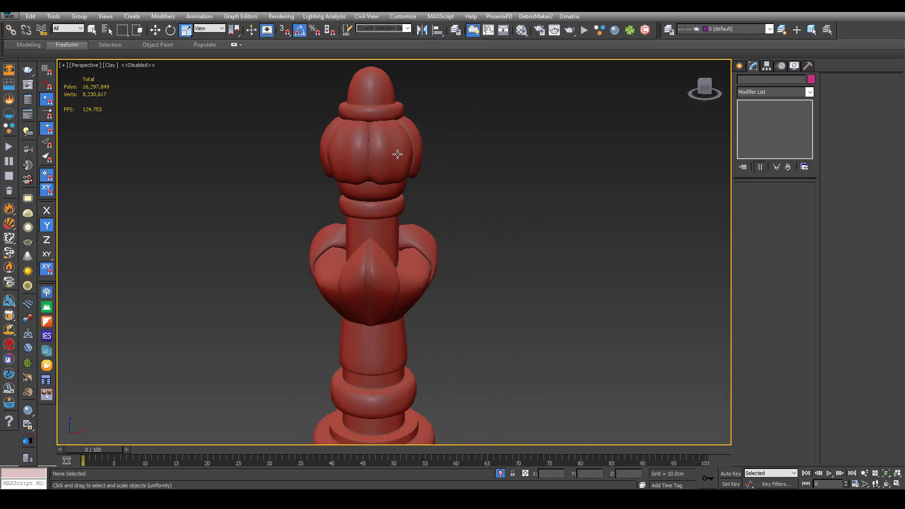
scroll(398, 154, "down", 3)
middle_click_drag(397, 154, 467, 114, "alt")
scroll(446, 116, "up", 5)
scroll(508, 172, "up", 5)
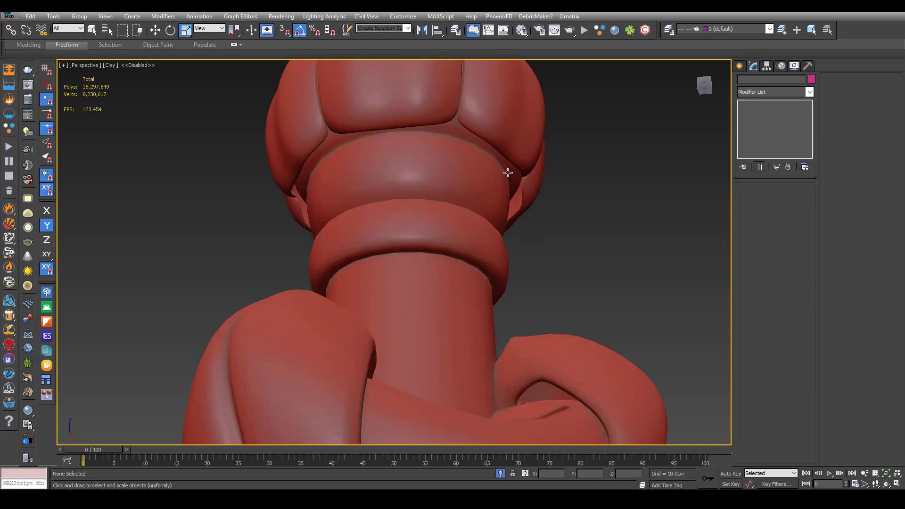
scroll(508, 173, "up", 3)
middle_click_drag(508, 173, 505, 214, "alt")
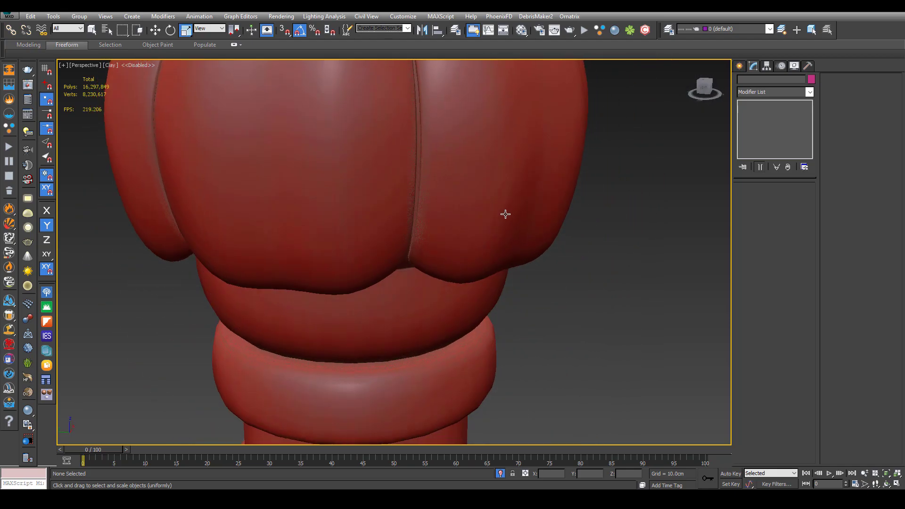
scroll(505, 214, "down", 10)
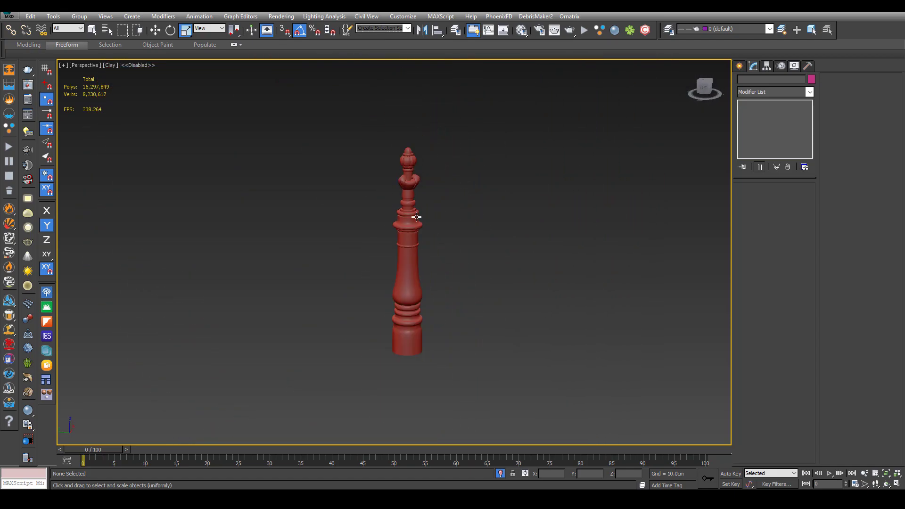
scroll(416, 218, "up", 4)
middle_click_drag(415, 218, 519, 221, "alt")
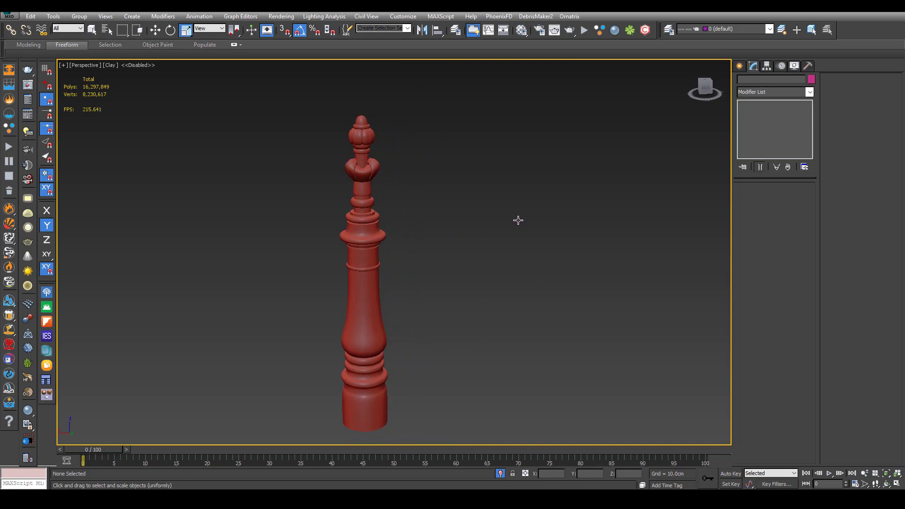
scroll(329, 171, "up", 8)
key("F4")
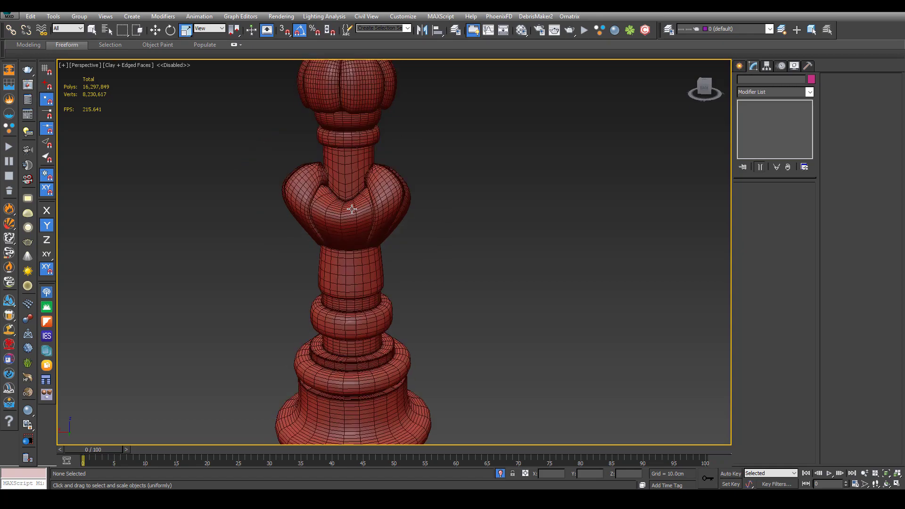
scroll(351, 209, "up", 6)
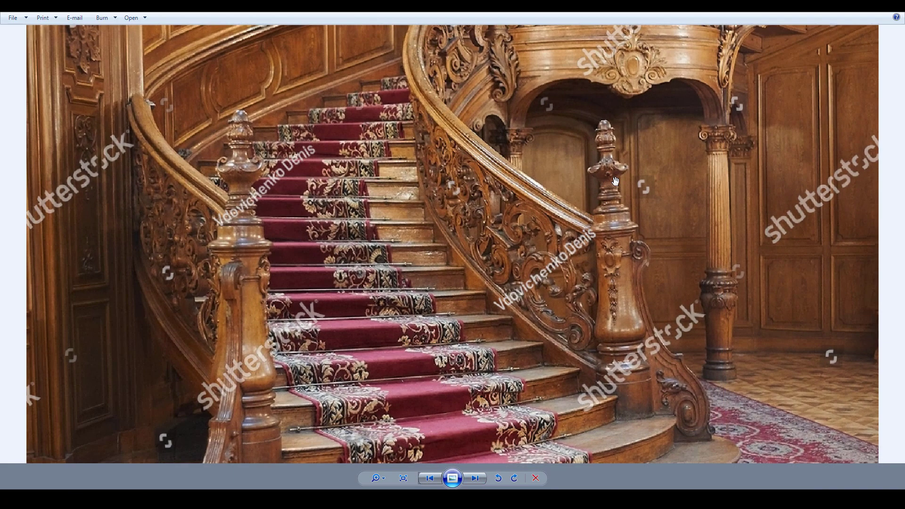
scroll(616, 182, "up", 3)
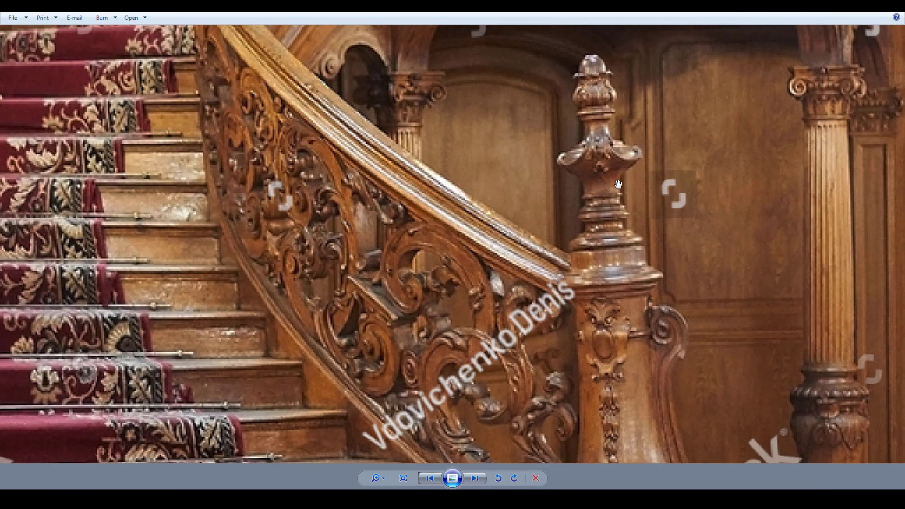
scroll(615, 177, "down", 3)
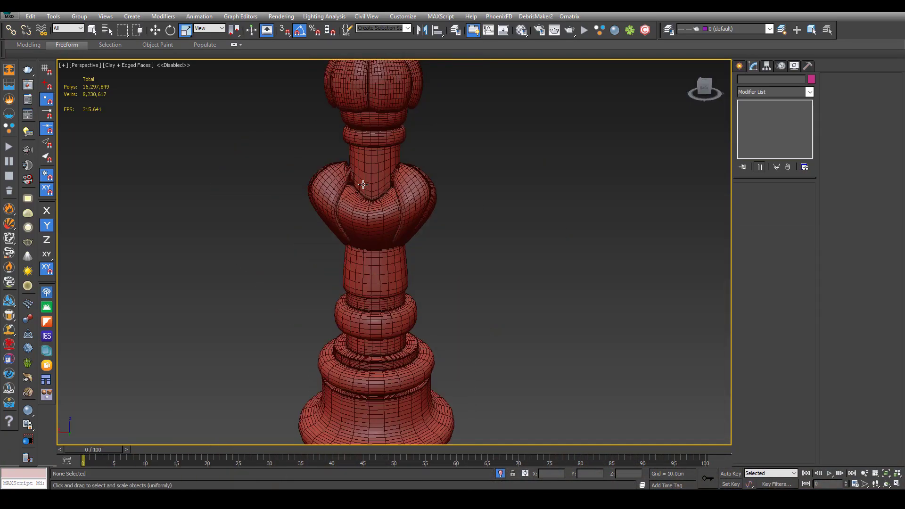
Delete the two separate carved leaf pieces on the sides of the post's collar
left_click(421, 195)
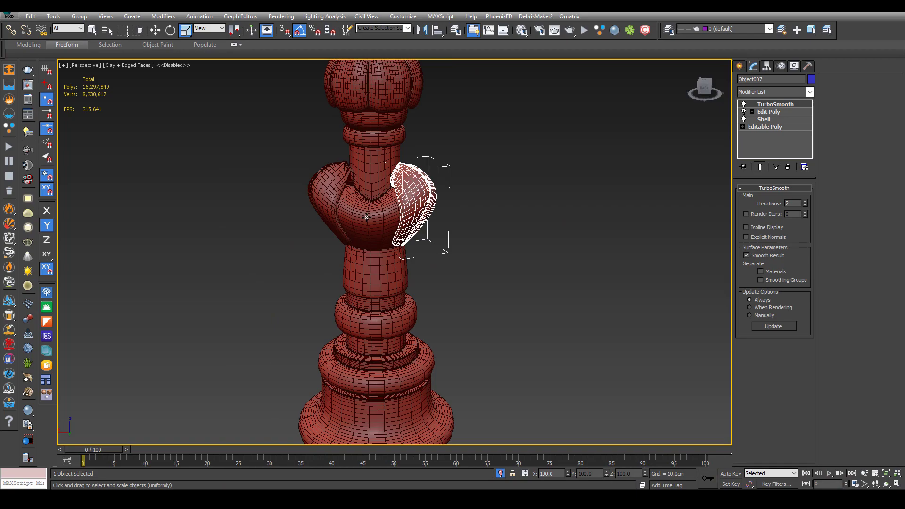
key("Delete")
left_click(321, 192)
key("Delete")
scroll(402, 180, "up", 4)
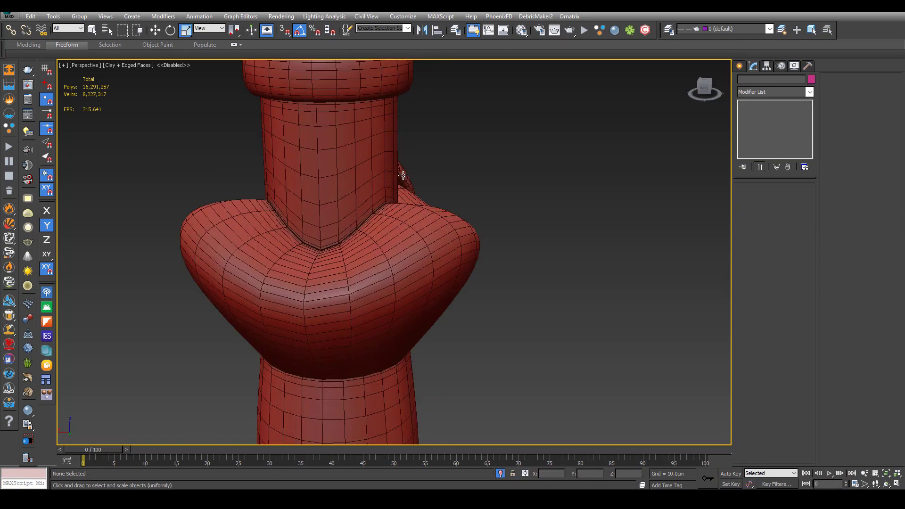
Select the post and go to its base Editable Poly level beneath the TurboSmooth modifier
left_click(403, 176)
scroll(403, 176, "down", 4)
left_click(776, 111)
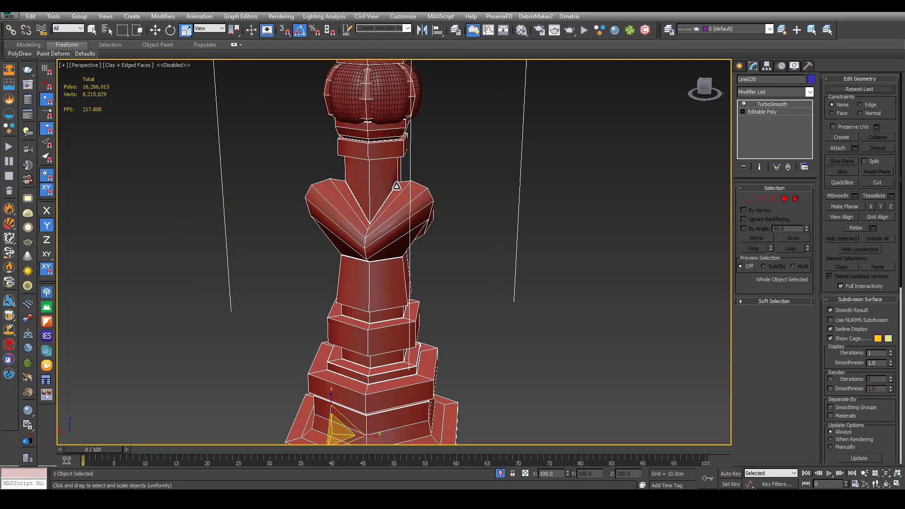
scroll(398, 195, "up", 3)
Try to remove the heart-shaped collar section by deleting its edges
left_click(763, 199)
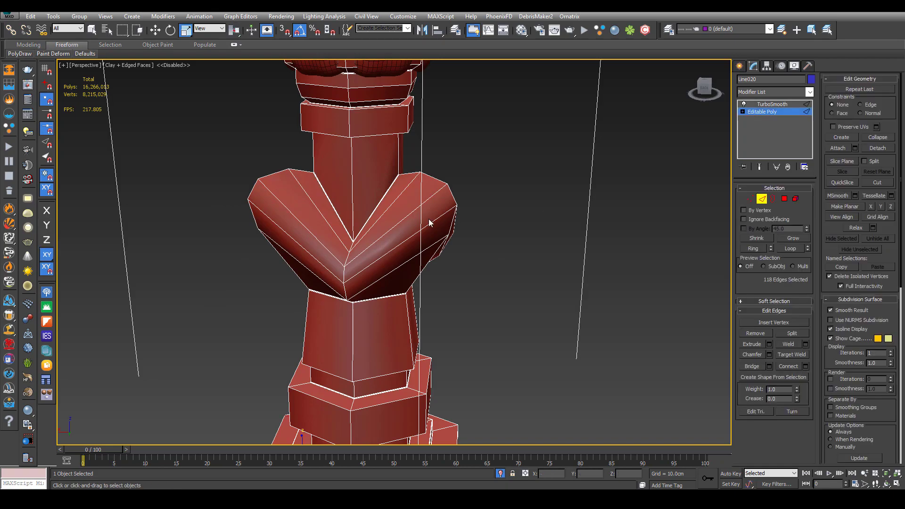
middle_click_drag(428, 222, 416, 213, "alt")
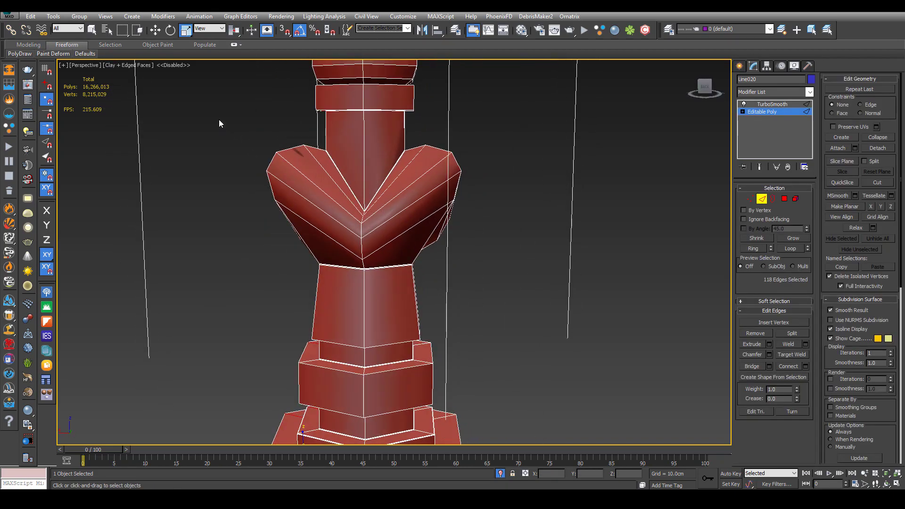
left_click_drag(219, 123, 550, 304)
key("Delete")
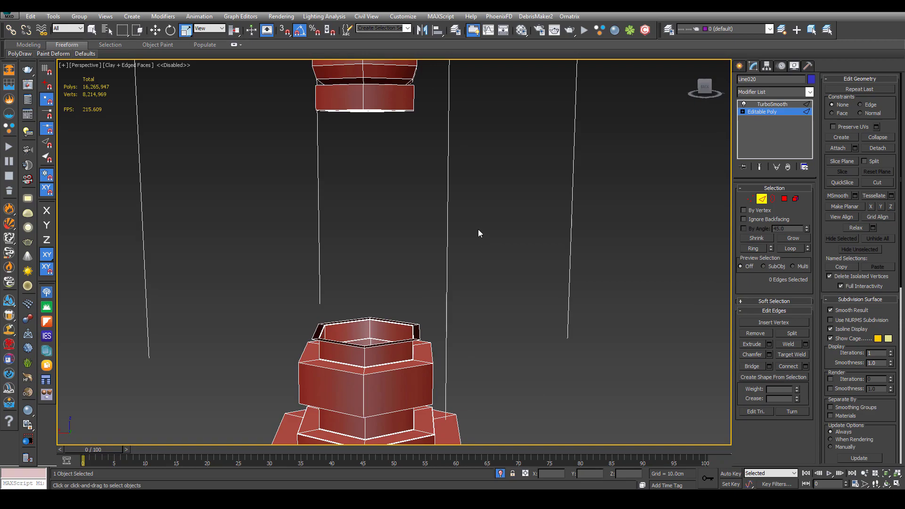
key("ctrl+z")
Delete the polygons of the heart-shaped collar section between the upper and lower shafts
left_click(785, 198)
left_click_drag(231, 126, 564, 314)
key("Delete")
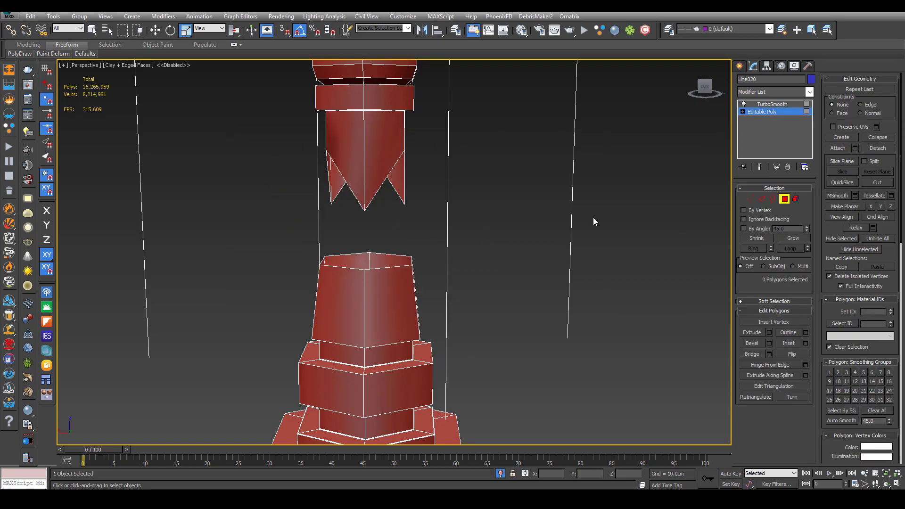
Select the open border on top of the lower shaft and extrude it outward by scaling into a wide hexagonal flange
left_click(774, 199)
key("ctrl+a")
left_click(380, 268)
key("w")
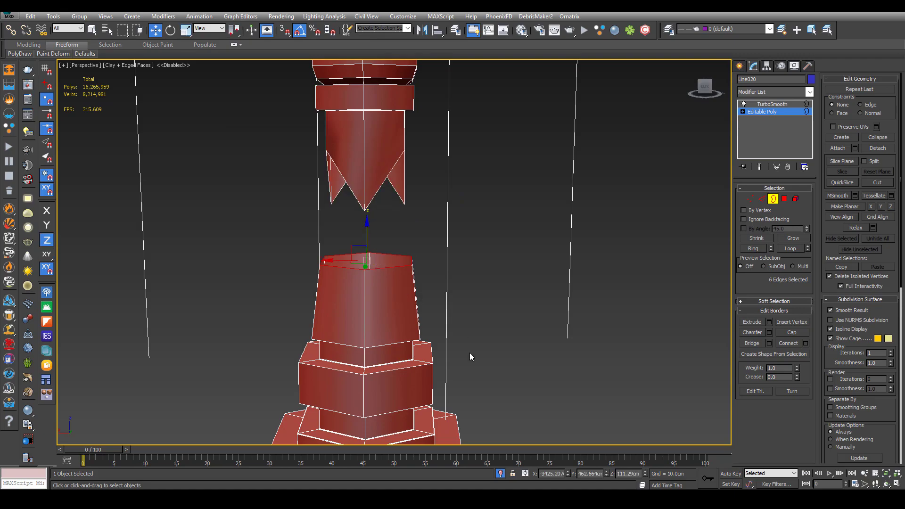
middle_click_drag(440, 301, 442, 317, "alt")
key("r")
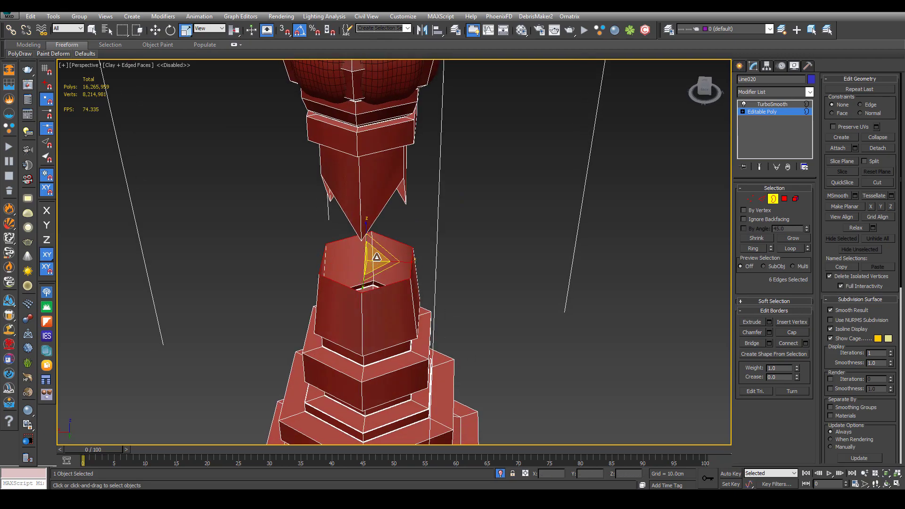
left_click_drag(377, 257, 426, 211, "shift")
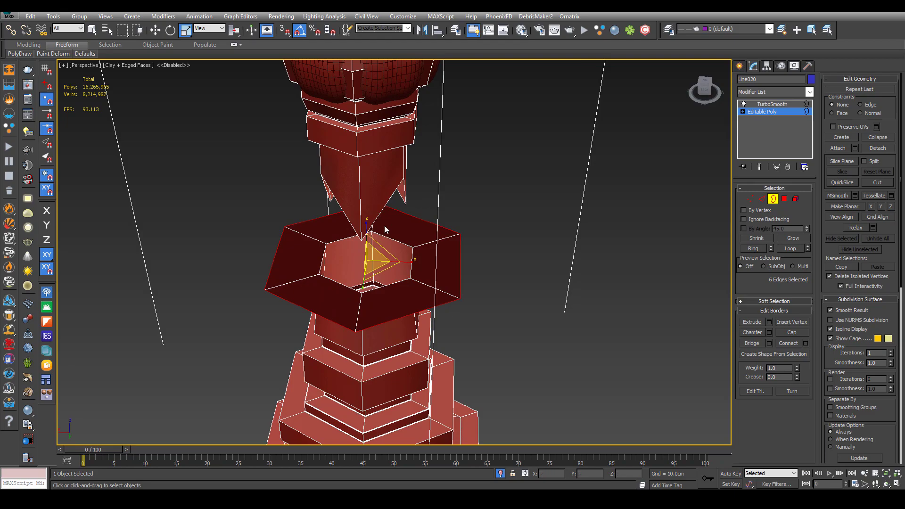
Raise the flange's outer border to about Z 124.5 cm in the front view, forming a flared cup
key("w")
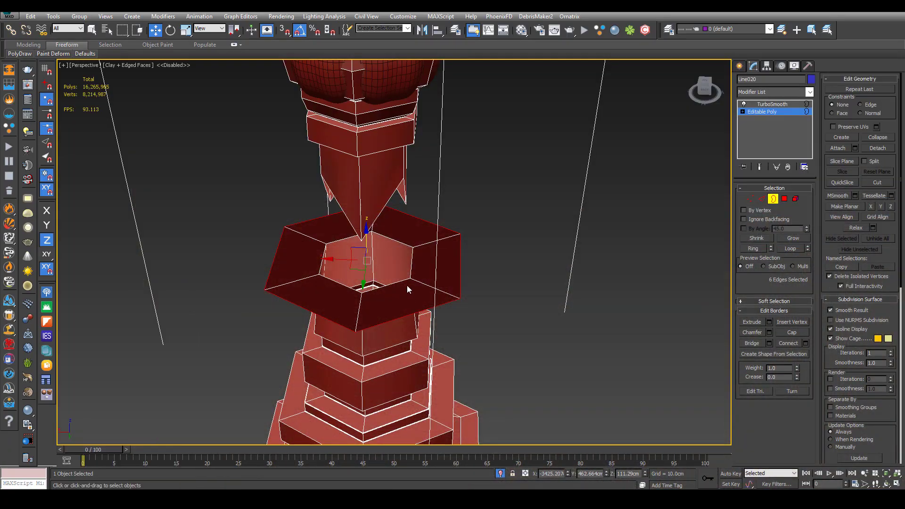
key("f")
key("z")
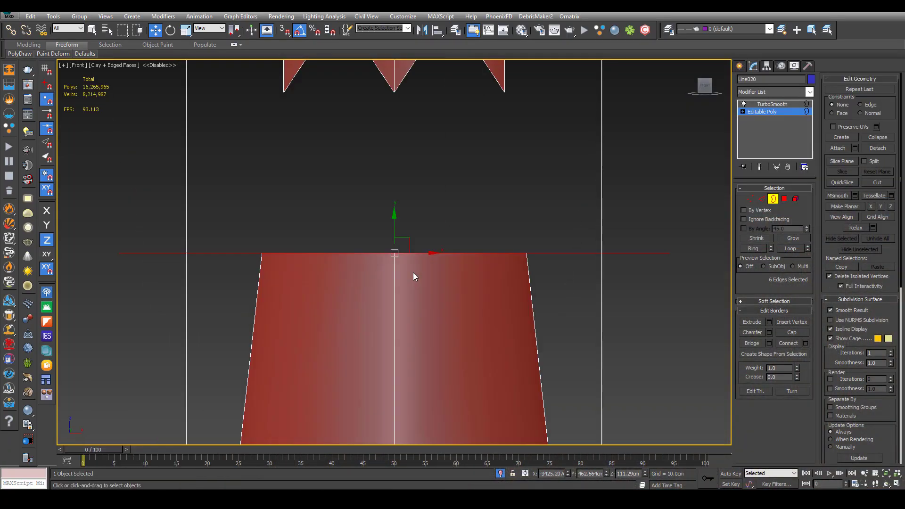
scroll(413, 272, "down", 5)
scroll(421, 254, "up", 3)
left_click_drag(398, 262, 396, 241)
key("r")
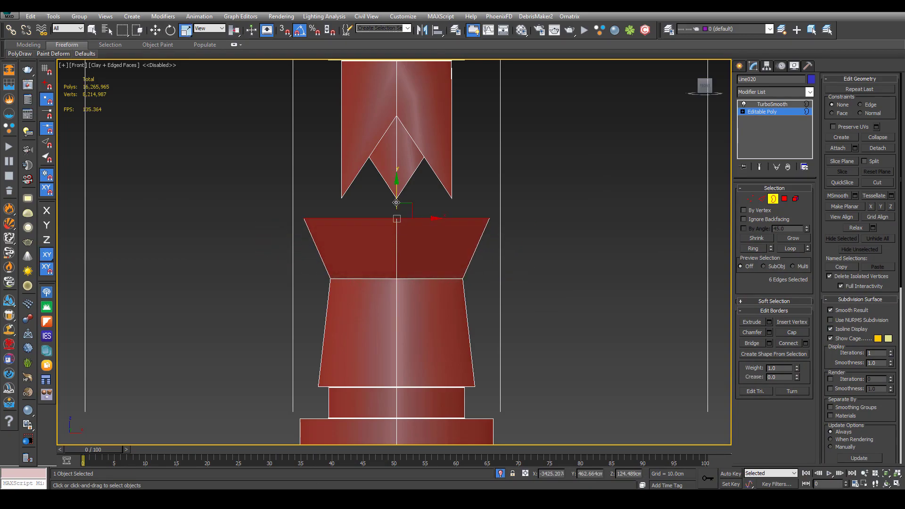
Extrude the cup's border upward into a second, wider flared ring topped by a vertical rim
key("w")
left_click_drag(396, 196, 397, 124)
key("r")
key("w")
Compare the cup with the staircase reference photo and lower its top border to about Z 136.6 cm for a thinner rim
key("alt+Tab")
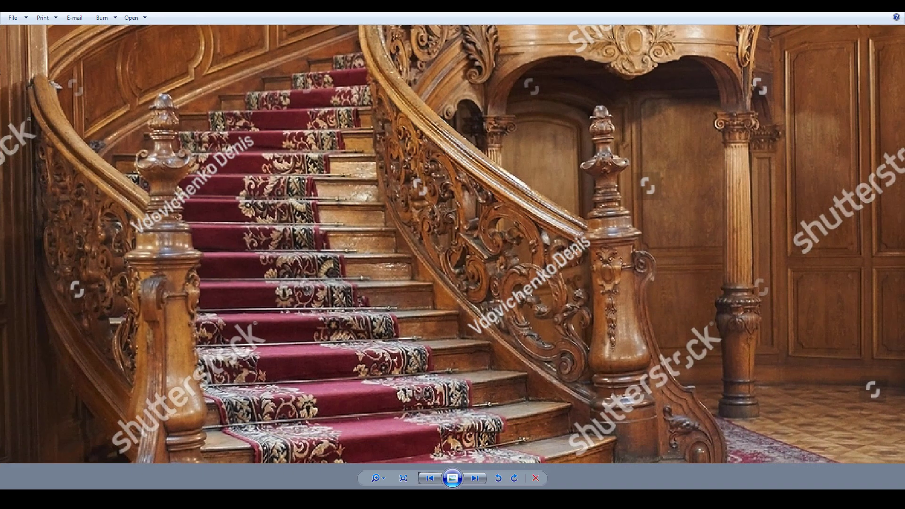
key("alt+Tab")
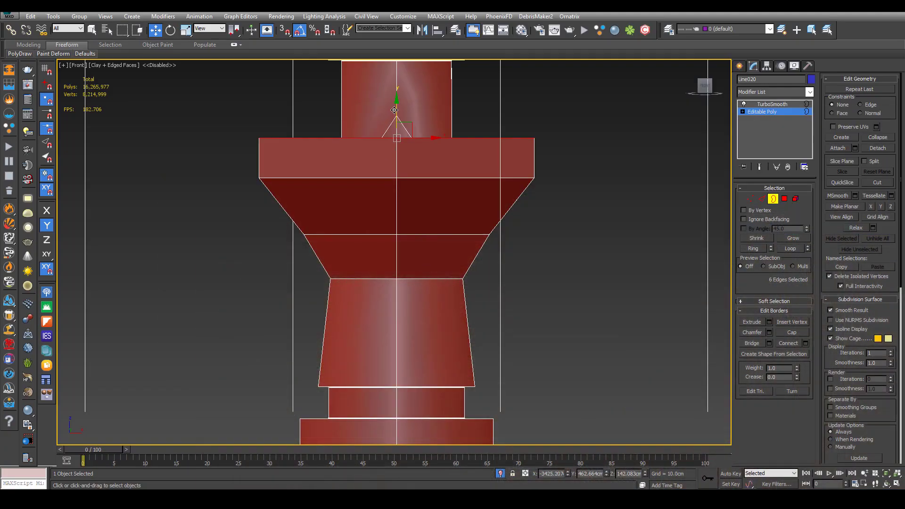
left_click_drag(394, 110, 395, 106)
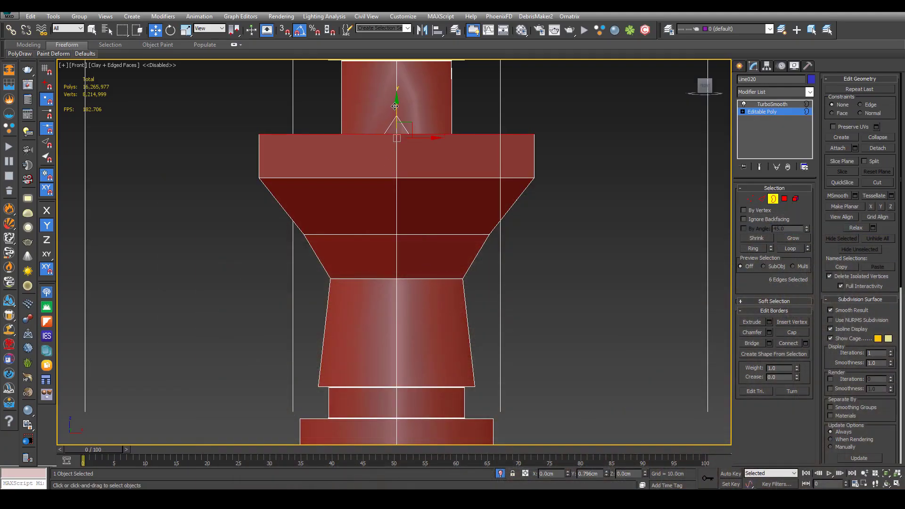
key("alt+Tab")
scroll(652, 175, "up", 3)
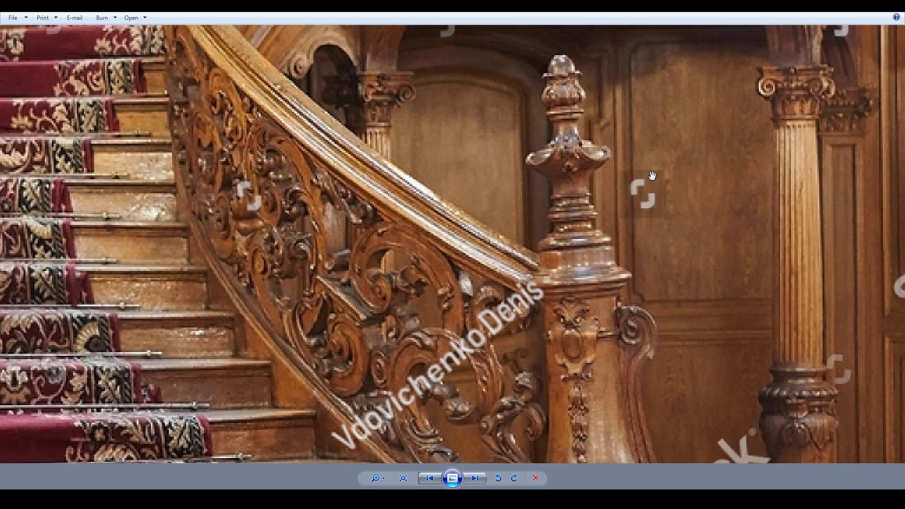
key("alt+Tab")
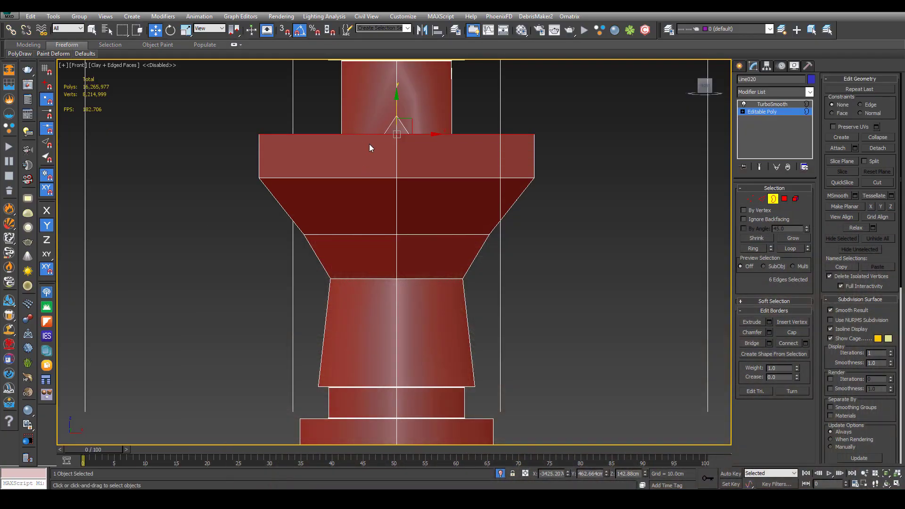
left_click_drag(396, 110, 387, 137)
key("p")
scroll(379, 264, "up", 5)
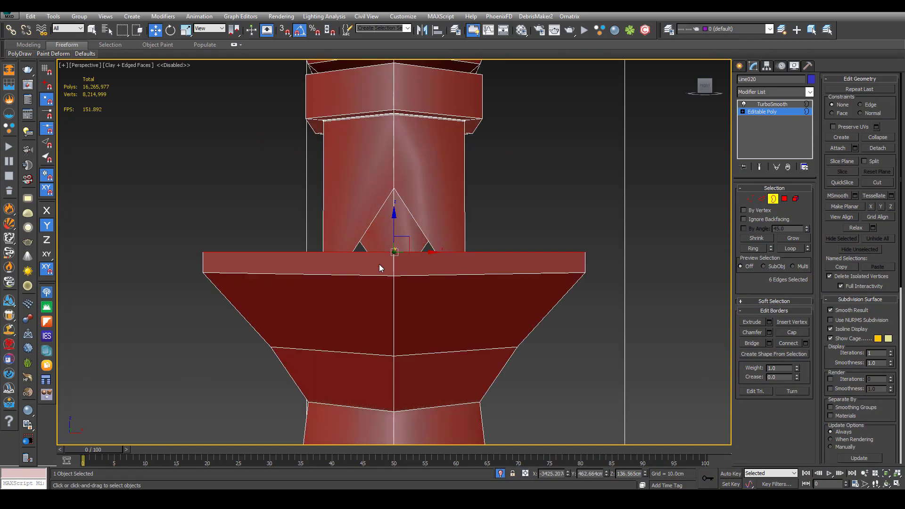
Select the six vertical corner edge loops that run along the post and the flared cup
middle_click_drag(379, 265, 634, 253, "alt")
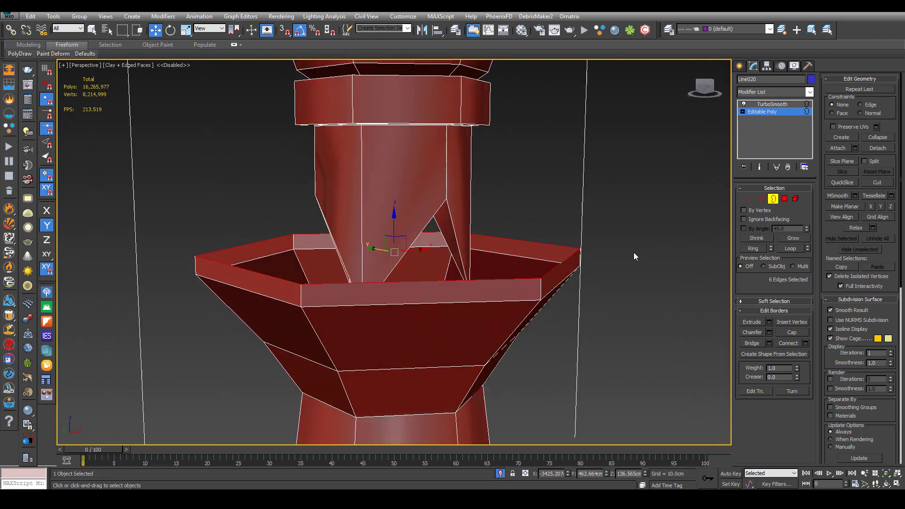
left_click(753, 199)
mouse_move(454, 311)
middle_mouse_down("alt")
mouse_move(481, 306)
mouse_move(449, 307)
mouse_move(420, 325)
mouse_move(445, 317)
middle_mouse_up("alt")
left_click(764, 200)
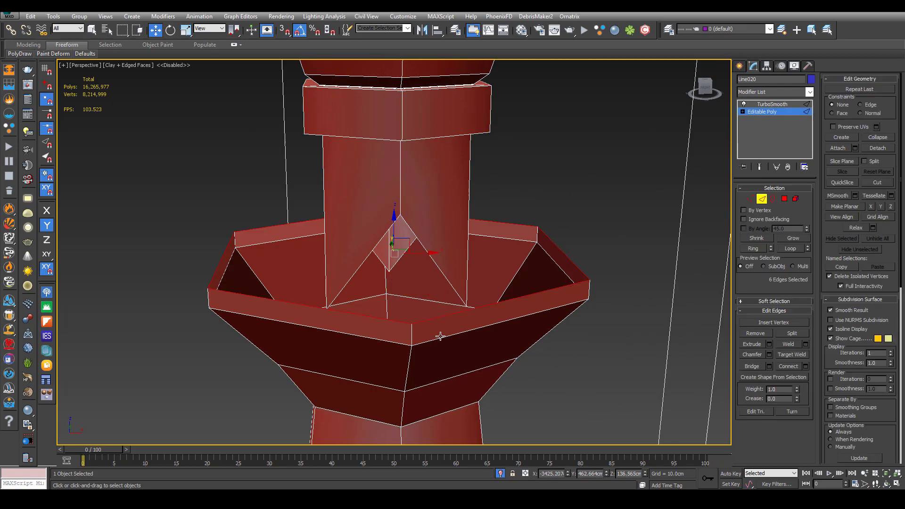
double_click(413, 336)
scroll(422, 330, "down", 3)
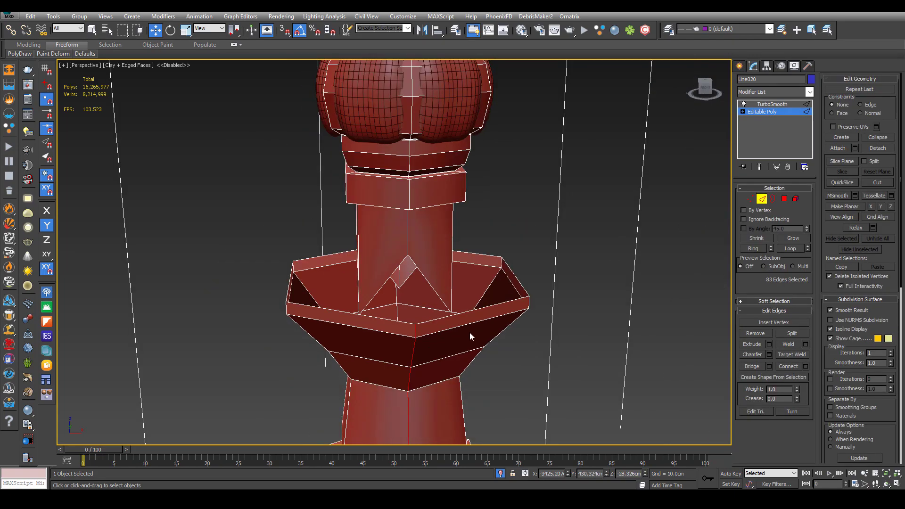
middle_click_drag(451, 338, 540, 367, "alt")
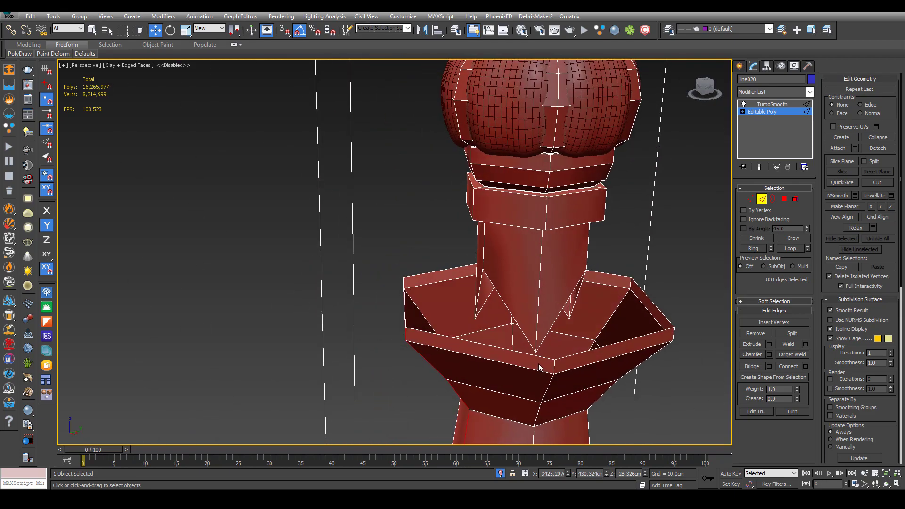
double_click(554, 365, "ctrl")
scroll(555, 366, "down", 4)
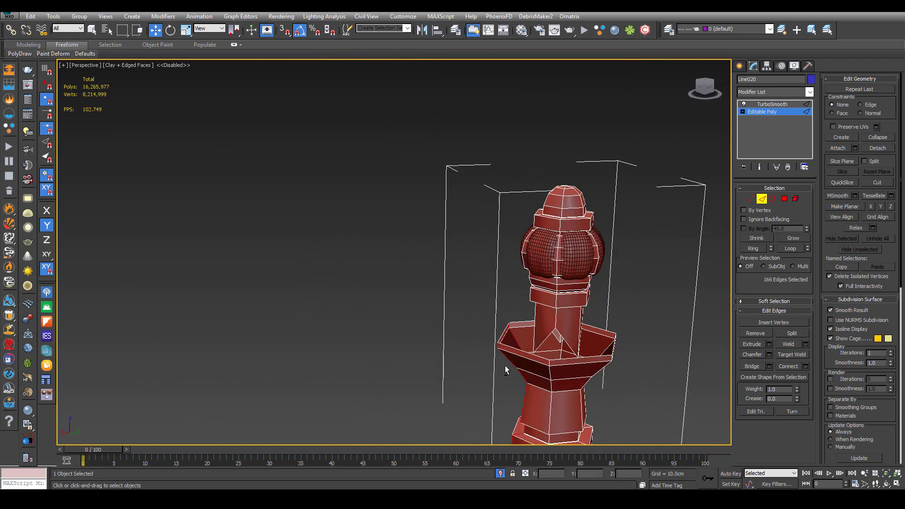
scroll(557, 363, "up", 3)
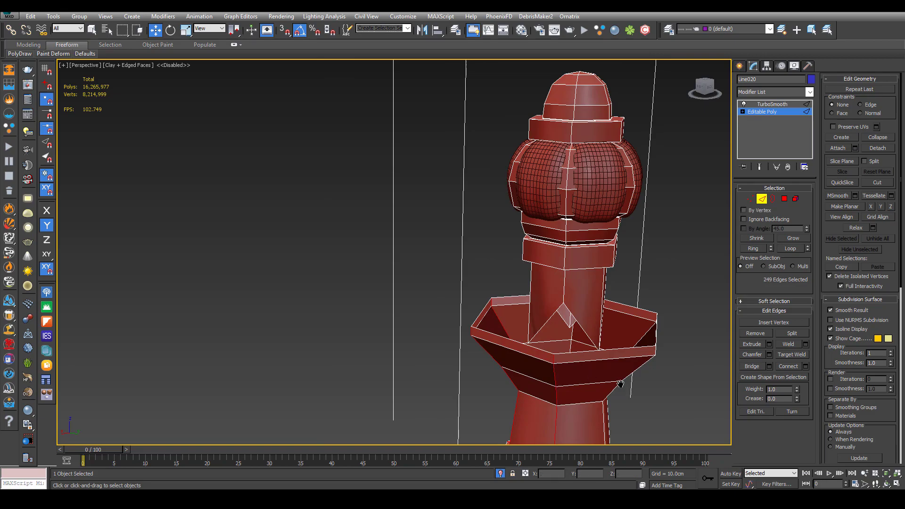
middle_click_drag(620, 385, 430, 320)
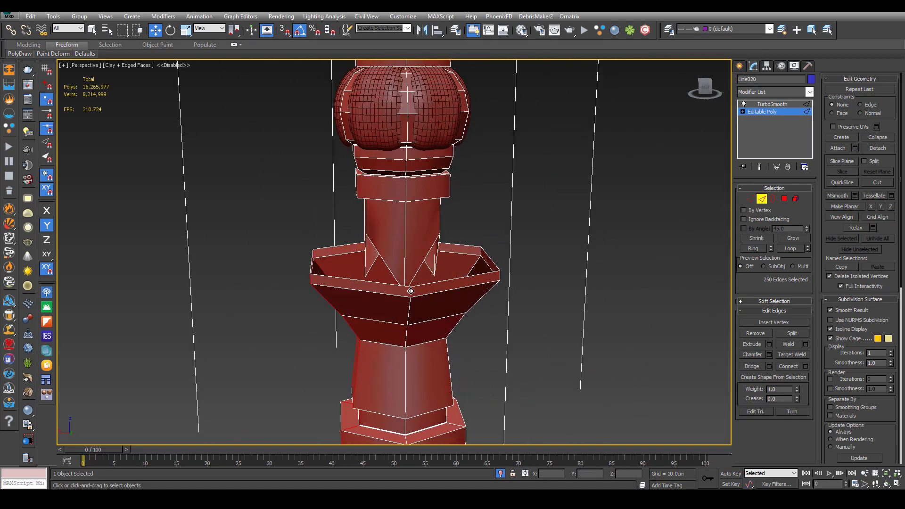
double_click(411, 291, "ctrl")
middle_click_drag(485, 311, 419, 317, "alt")
double_click(436, 310, "ctrl")
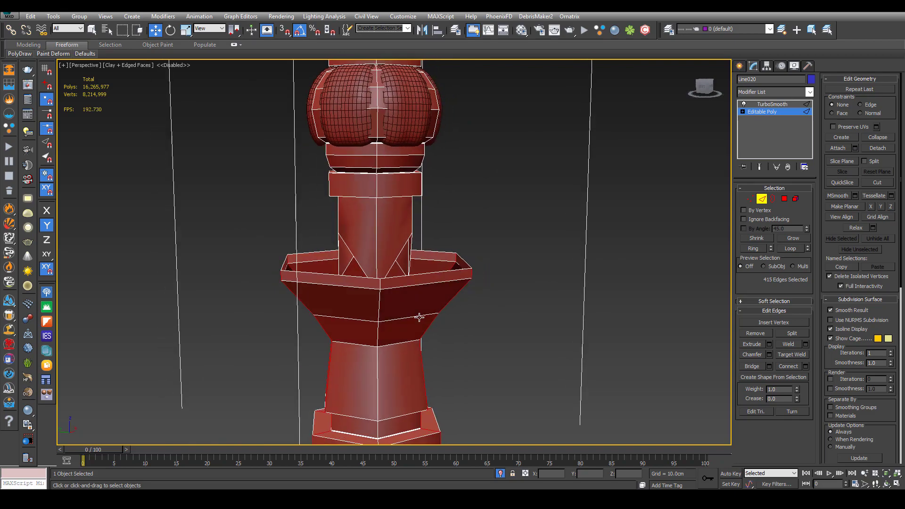
double_click(381, 285, "ctrl")
Try a one-segment chamfer of 5.453 cm on the selected vertical corner edges
scroll(377, 274, "up", 5)
right_click(404, 262)
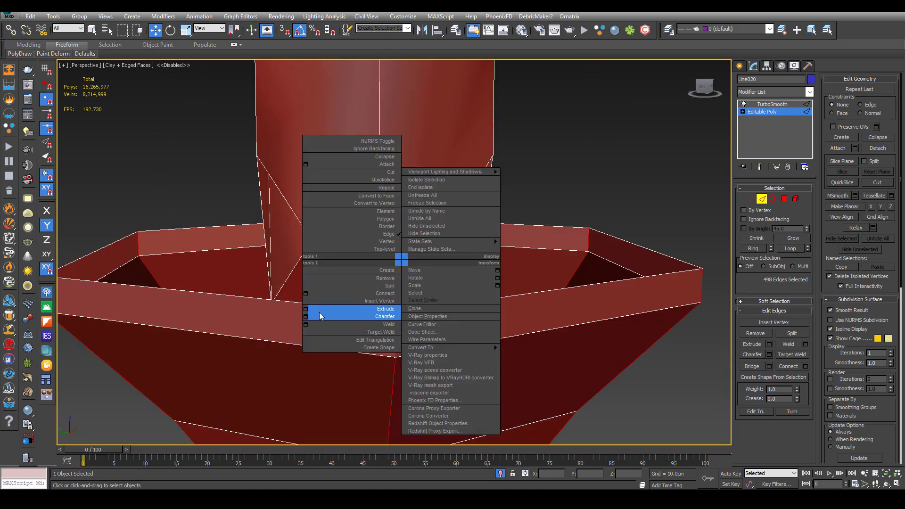
left_click(320, 316)
scroll(311, 274, "down", 5)
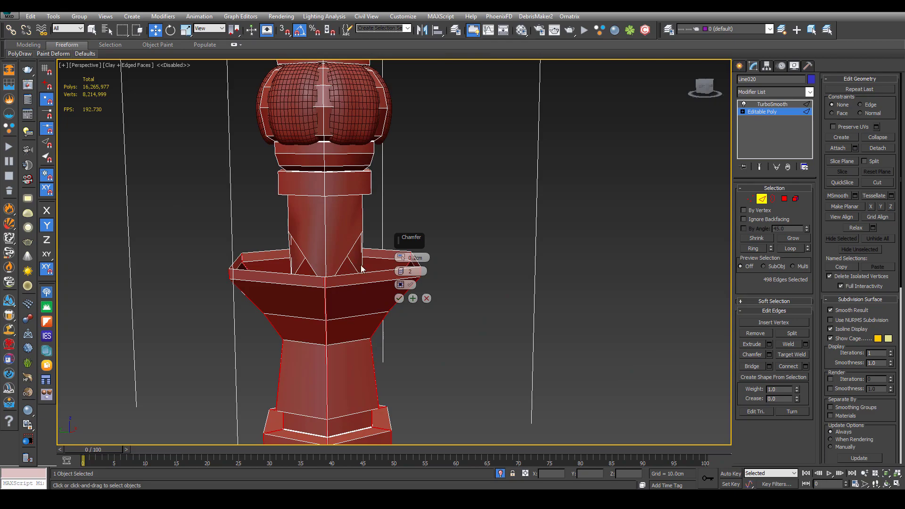
right_click(400, 259)
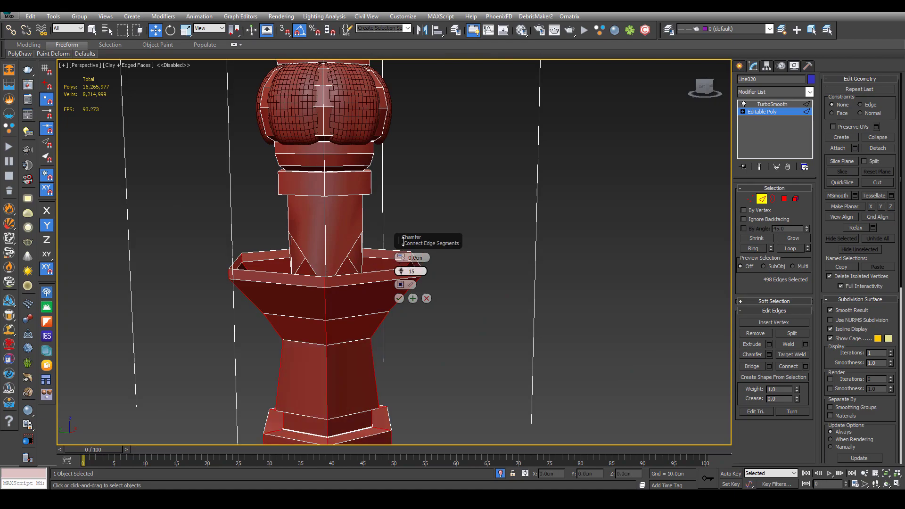
right_click(400, 272)
left_click_drag(401, 258, 402, 231)
mouse_move(326, 291)
middle_mouse_down("alt")
mouse_move(315, 303)
mouse_move(374, 293)
mouse_move(333, 297)
middle_mouse_up("alt")
scroll(334, 297, "down", 5)
middle_click_drag(321, 338, 320, 313)
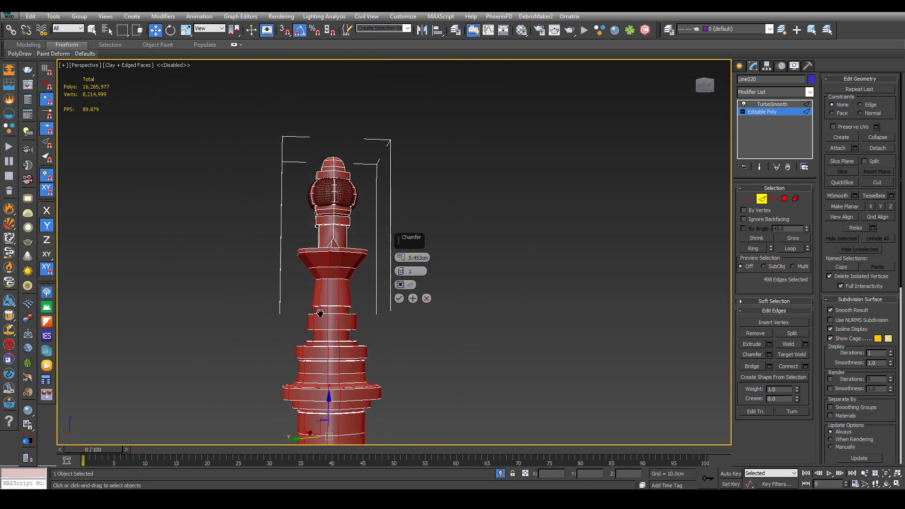
Restrict the chamfer selection to the flared cup's corner edges, deselecting those on the rest of the post
key("f")
scroll(303, 282, "down", 3)
scroll(300, 273, "down", 2)
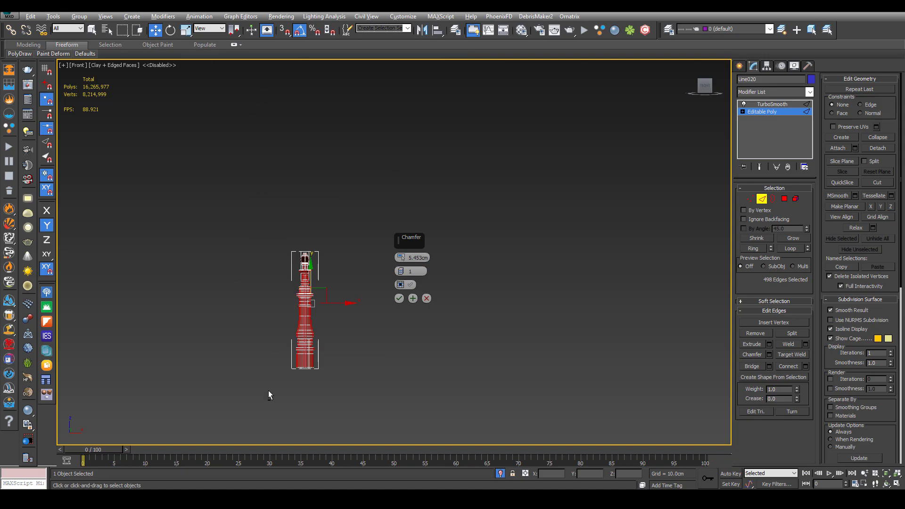
left_click_drag(336, 300, 305, 285, "alt")
scroll(281, 279, "up", 8)
scroll(360, 288, "up", 6)
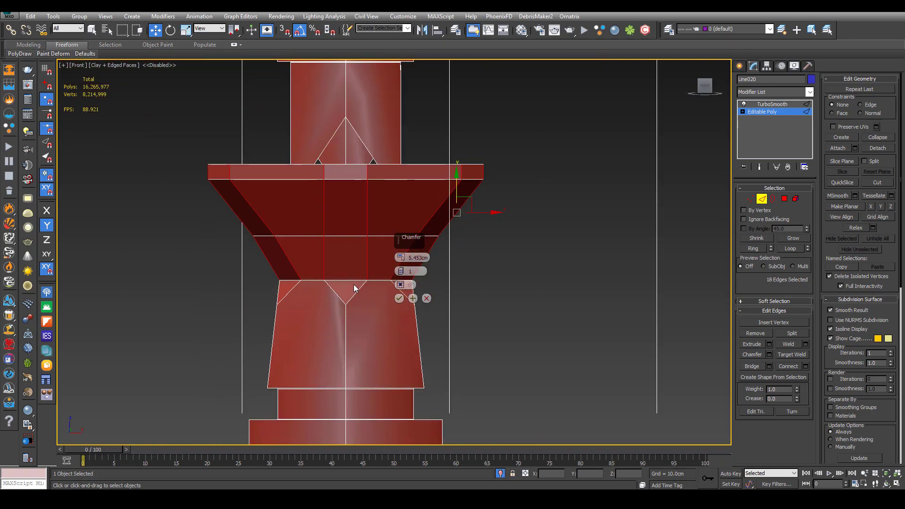
Inspect the chamfered cup in perspective, reset the chamfer amount to 0 cm and cancel the chamfer
key("p")
key("z")
middle_click_drag(341, 305, 351, 328, "alt")
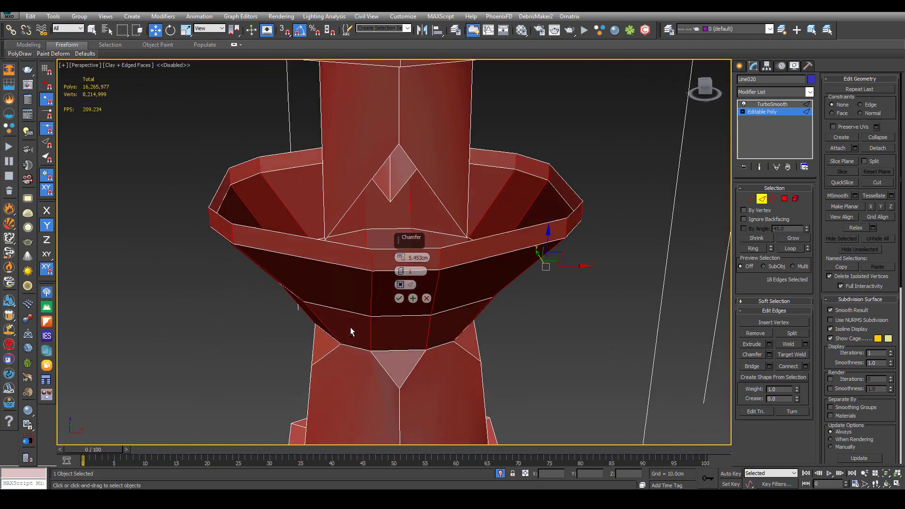
right_click(401, 257)
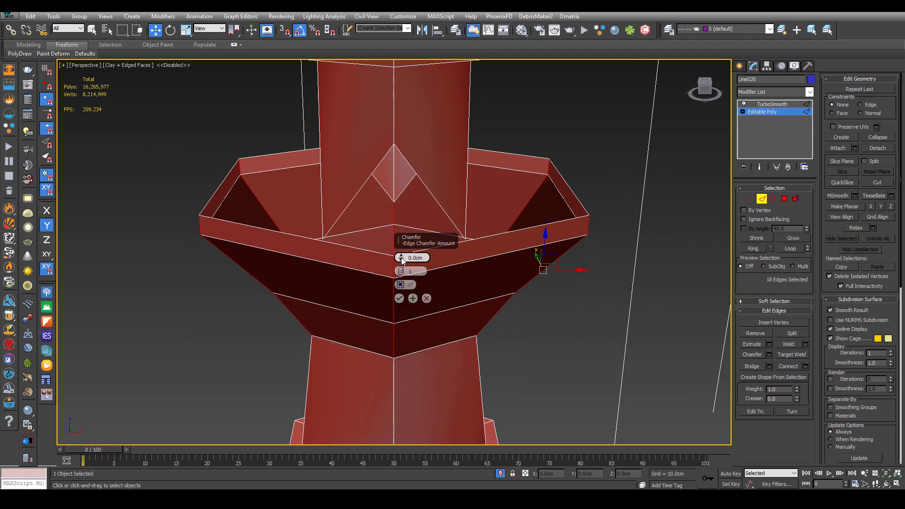
scroll(351, 282, "down", 4)
middle_click_drag(351, 282, 434, 299, "alt")
left_click(427, 298)
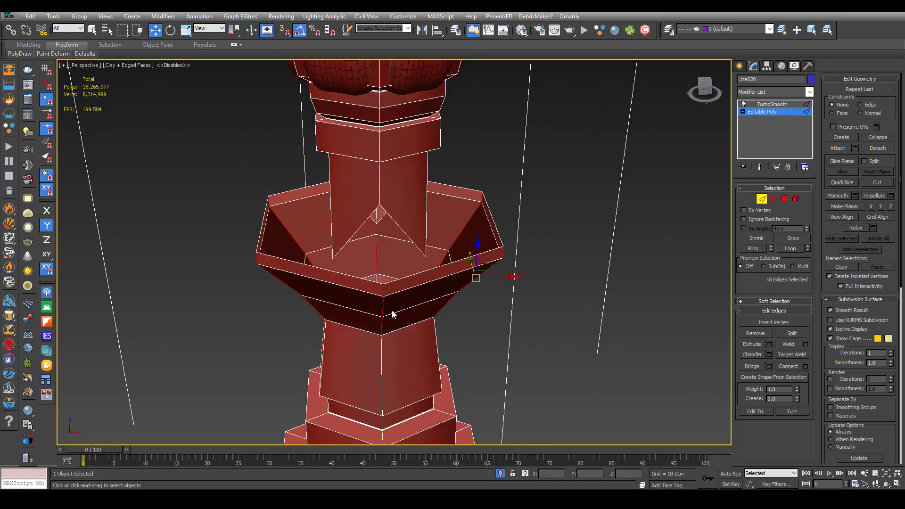
Select the horizontal edges around the whole post and connect them with a vertical edge loop through the middle of each side
left_click(354, 288)
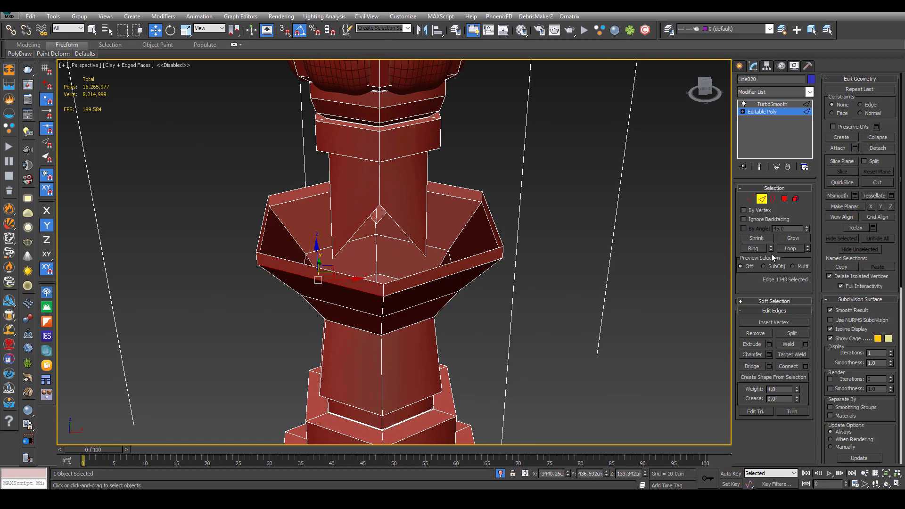
left_click(791, 249)
scroll(444, 282, "down", 3)
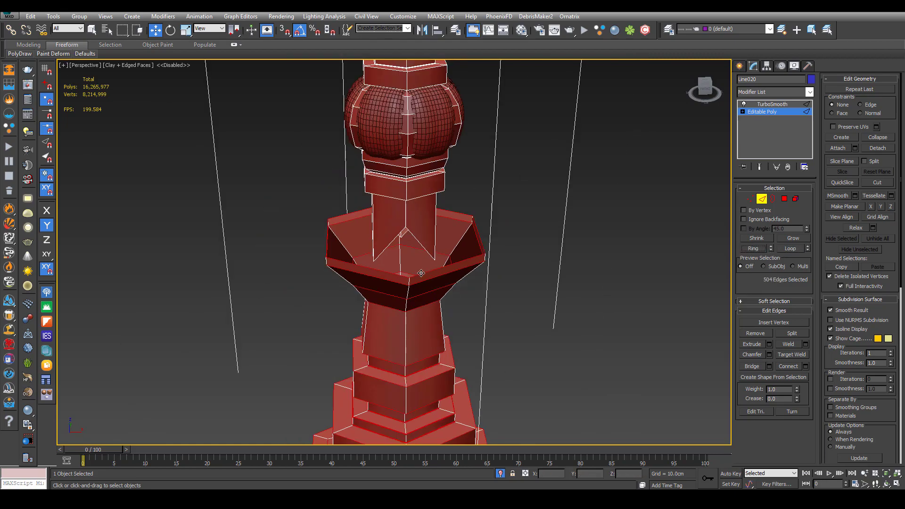
key("ctrl+shift+e")
scroll(420, 276, "down", 3)
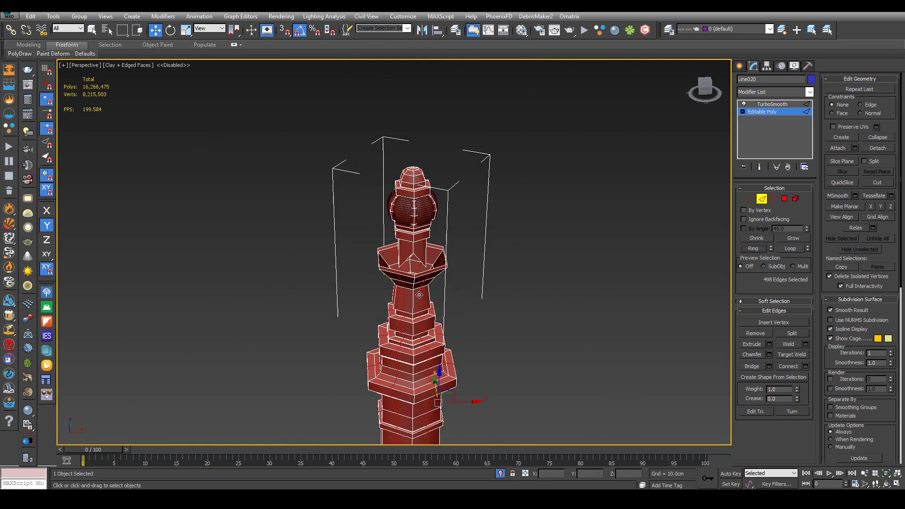
middle_click_drag(419, 295, 405, 281)
Try scaling the new mid-side edges outward to 115% in the top view and check the post in perspective
key("t")
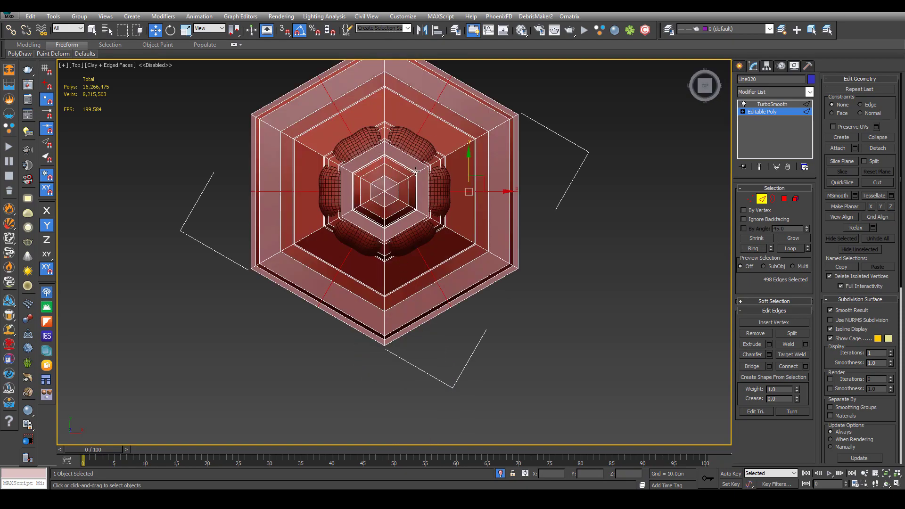
key("r")
left_click_drag(388, 182, 389, 176)
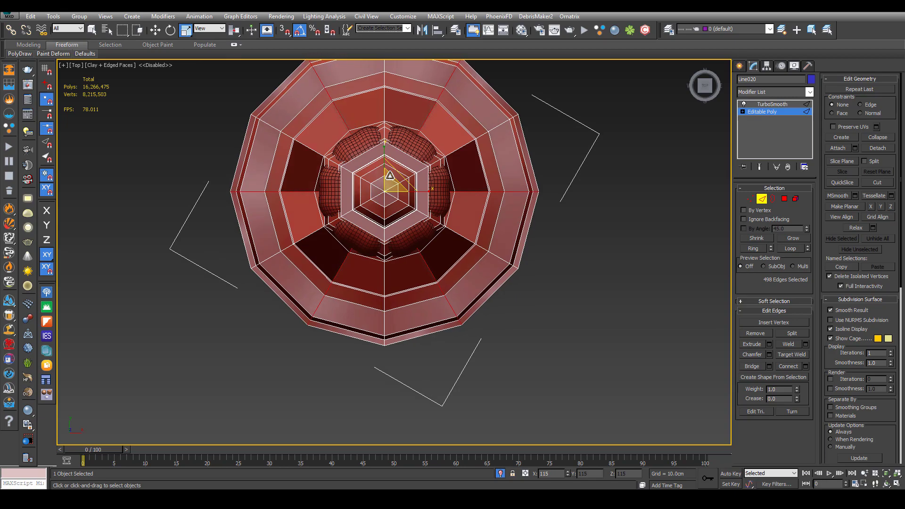
key("w")
key("p")
scroll(384, 178, "down", 8)
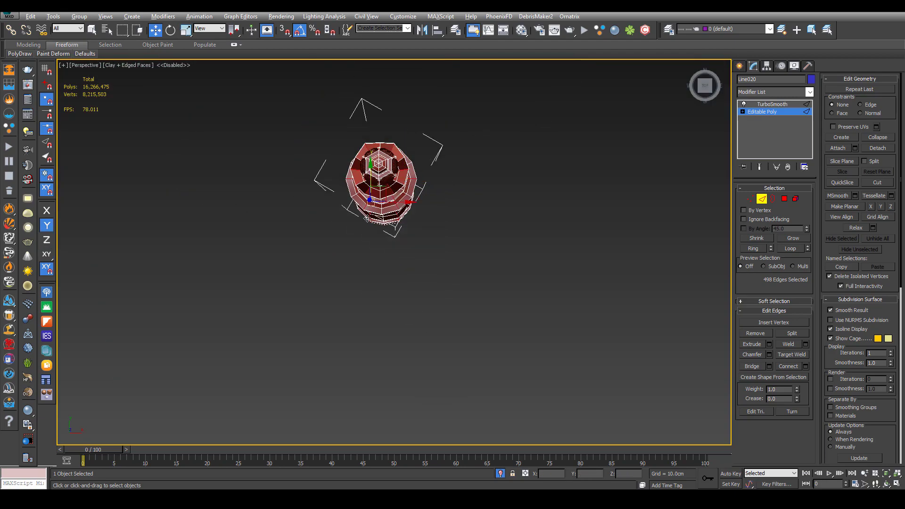
middle_click_drag(384, 178, 435, 132, "alt")
middle_click_drag(398, 106, 390, 114, "alt")
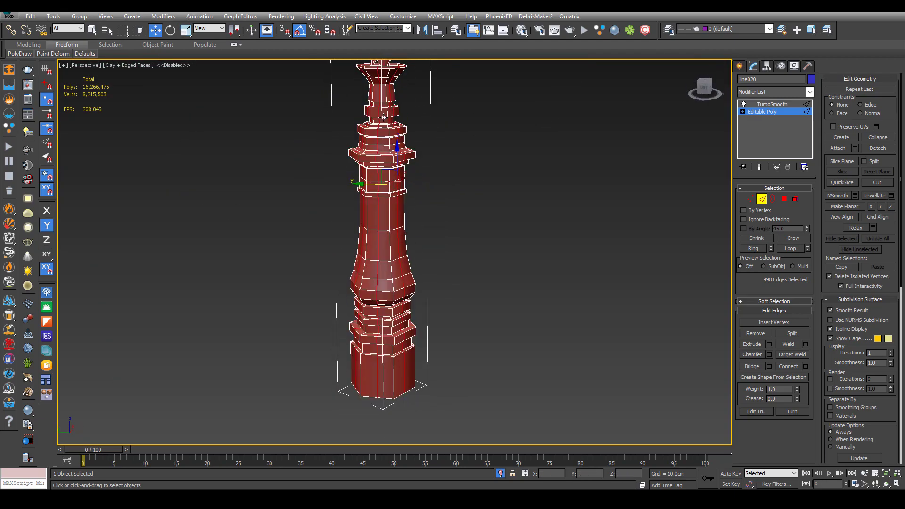
Try scaling the mid-side edges to 114% in the top view, inspect the post and undo the scaling
key("r")
key("t")
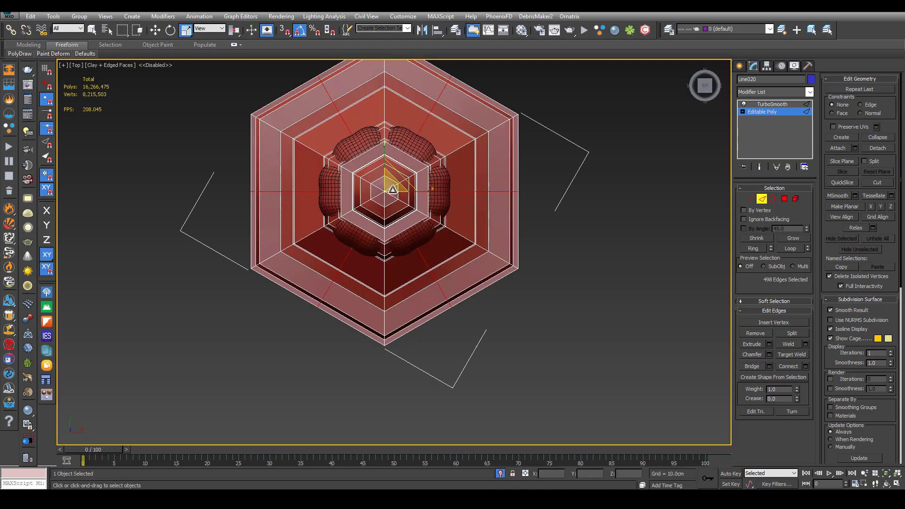
left_click_drag(391, 186, 394, 180)
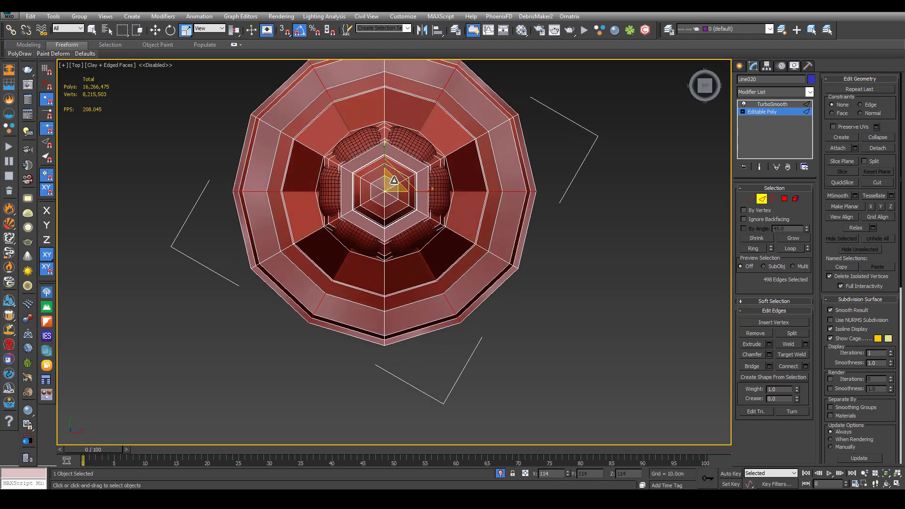
key("w")
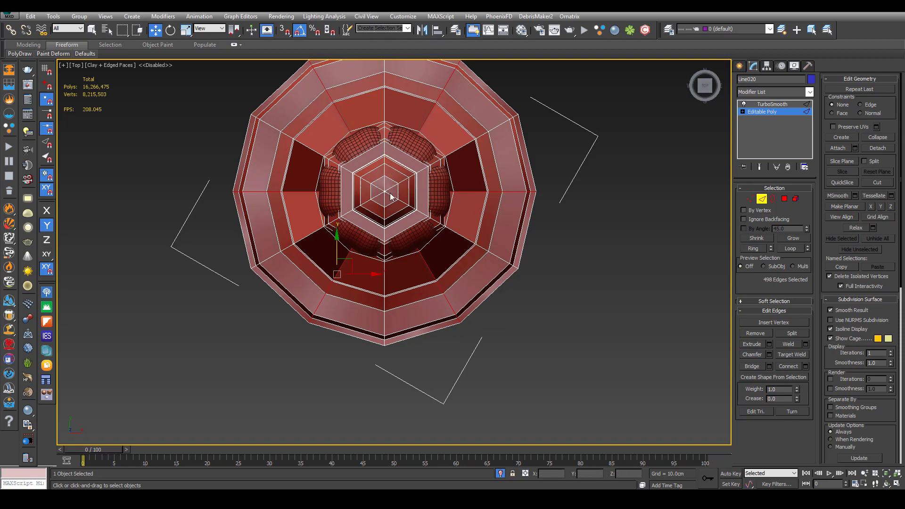
key("p")
middle_click_drag(392, 195, 438, 145, "alt")
key("ctrl+z")
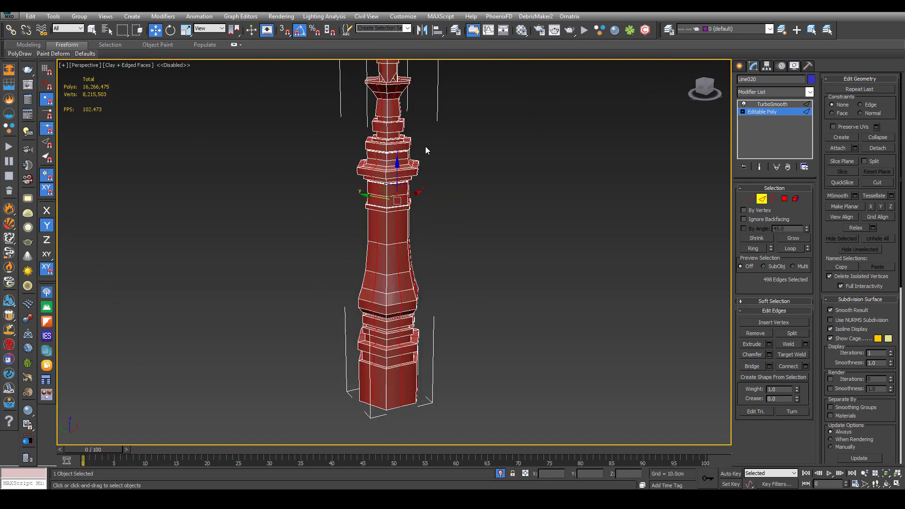
Scale the mid-side edges outward uniformly in the top view so the post's hexagonal sections become rounder twelve-sided ones
key("t")
key("r")
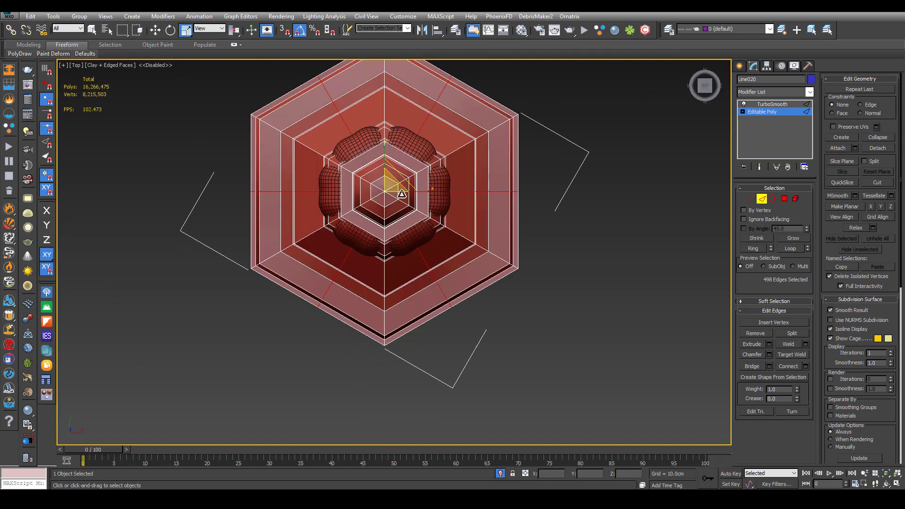
left_click_drag(408, 181, 414, 176)
key("w")
key("p")
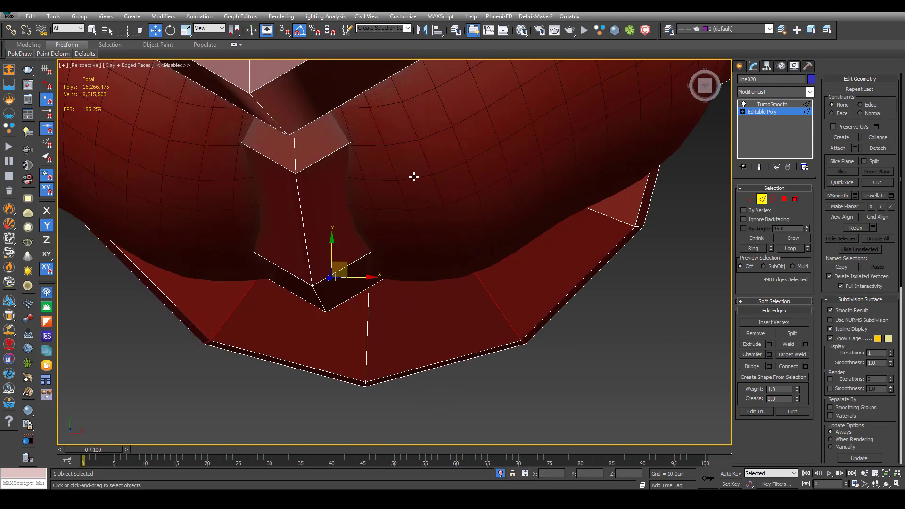
key("z")
middle_click_drag(414, 177, 392, 129, "alt")
scroll(399, 139, "up", 4)
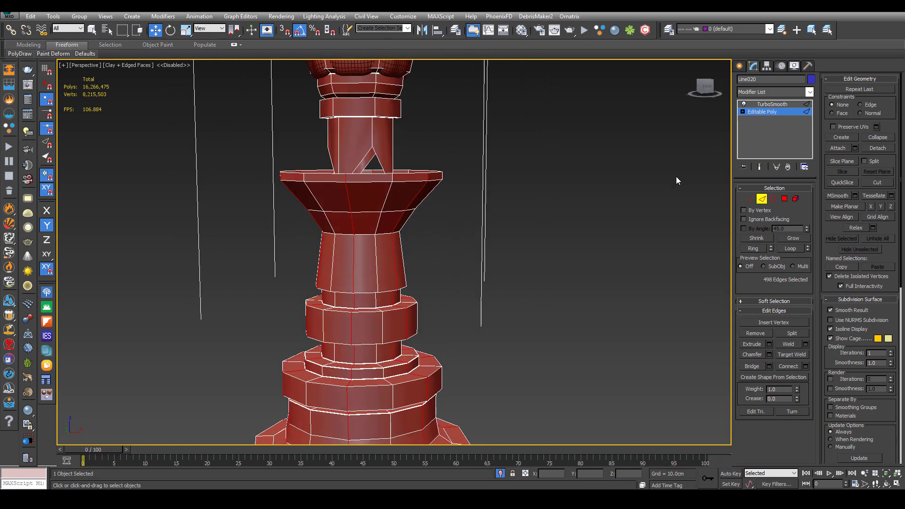
Switch to vertex editing and pick an upper and lower vertex pair on the flared cup's rim
left_click(751, 199)
left_click(364, 176)
scroll(364, 177, "up", 2)
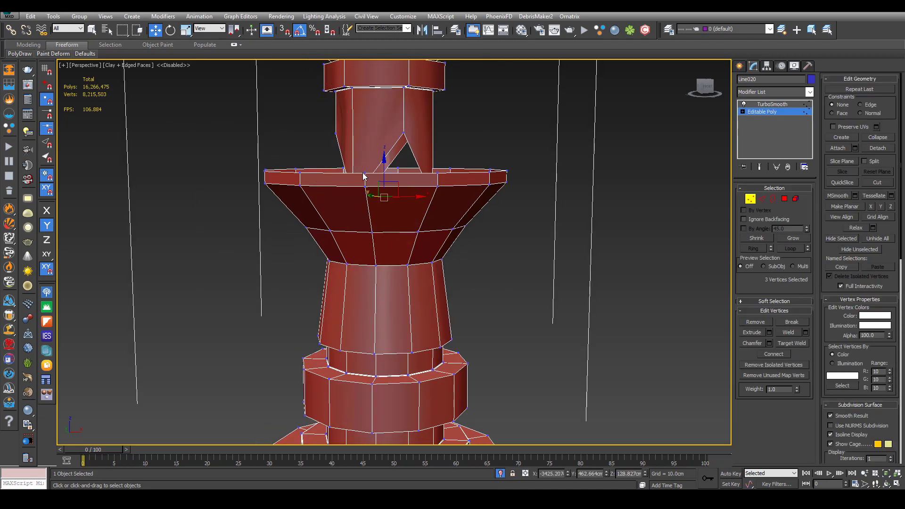
left_click(366, 174)
left_click(365, 186, "ctrl")
mouse_move(498, 215)
middle_mouse_down("alt")
mouse_move(471, 223)
mouse_move(490, 220)
middle_mouse_up("alt")
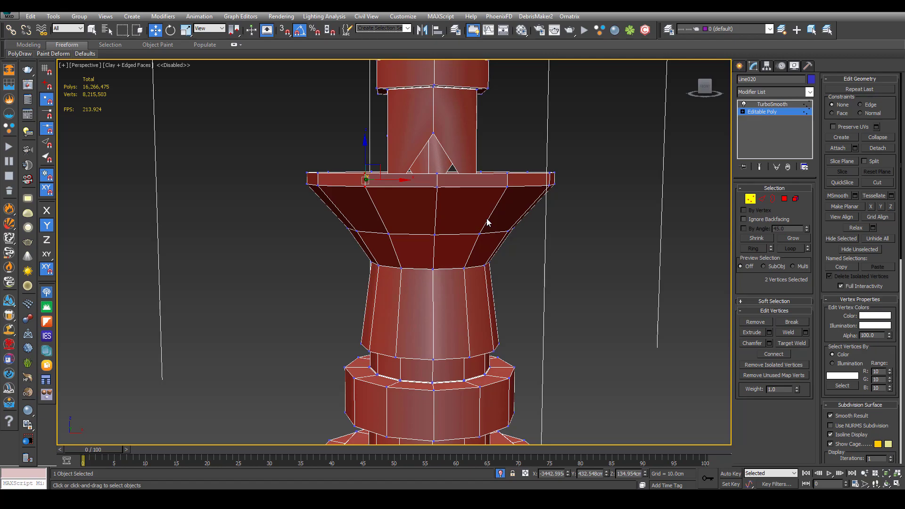
key("f")
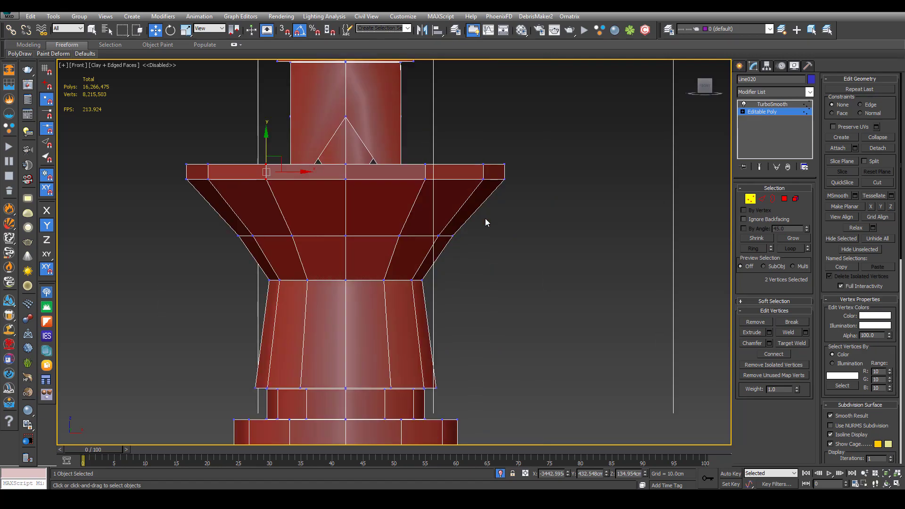
left_click(346, 165)
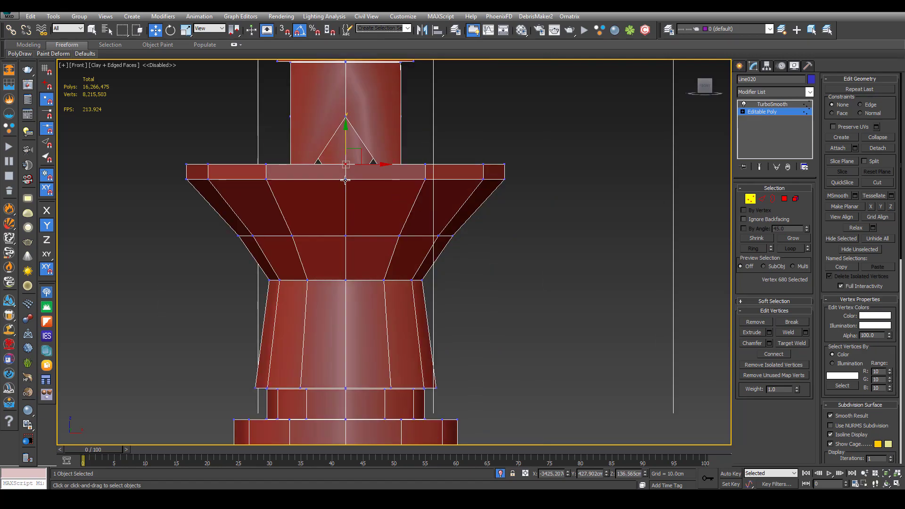
Try selecting alternating vertex pairs around the cup's rim from the front and perspective views, and clear the selection
left_click(267, 165)
left_click(267, 179, "ctrl")
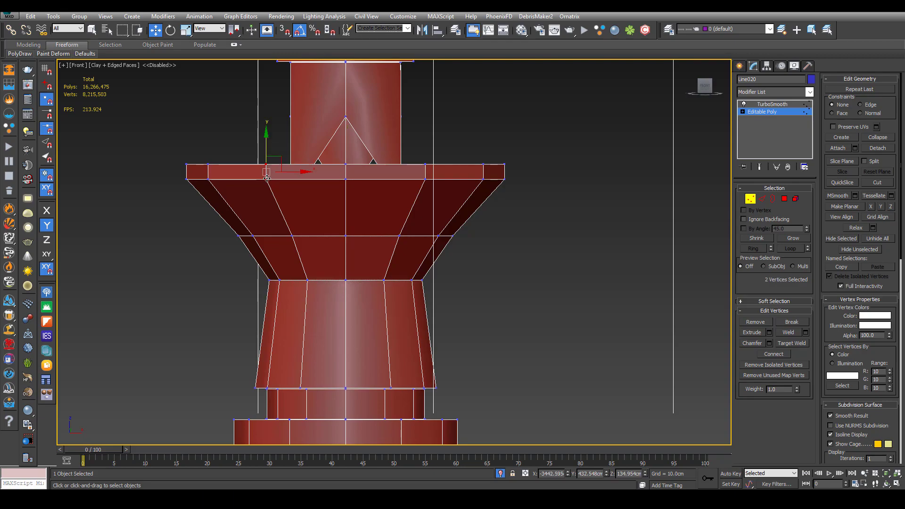
left_click(484, 164, "ctrl")
left_click(482, 178, "ctrl")
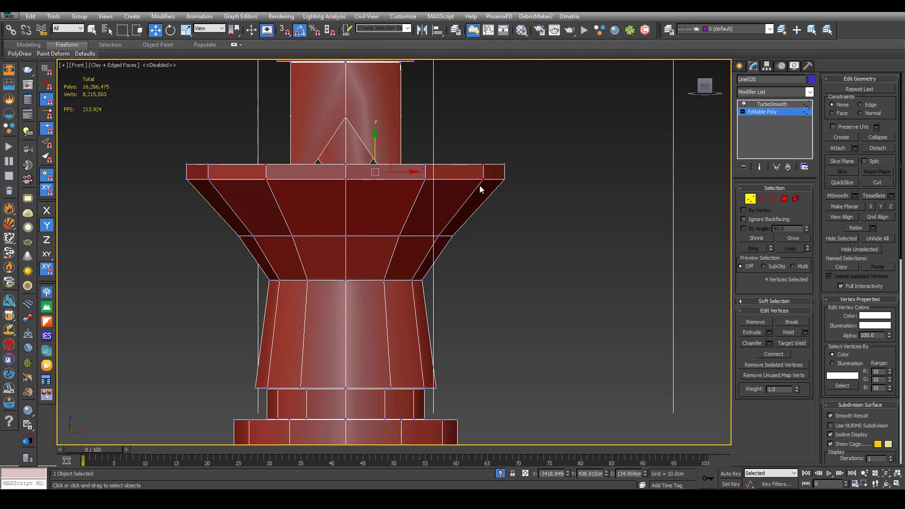
key("p")
middle_click_drag(473, 191, 451, 250, "alt")
left_click(448, 242, "ctrl")
left_click(478, 248, "ctrl")
left_click(478, 254, "ctrl")
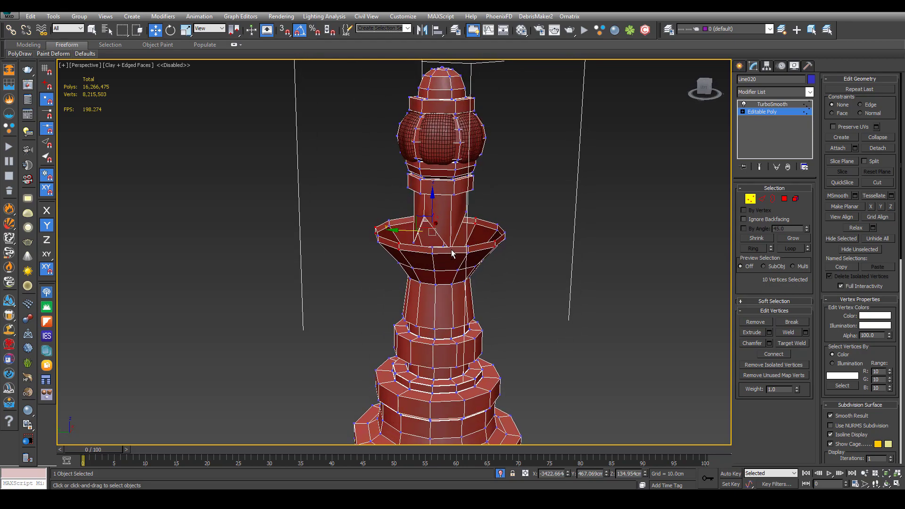
key("f")
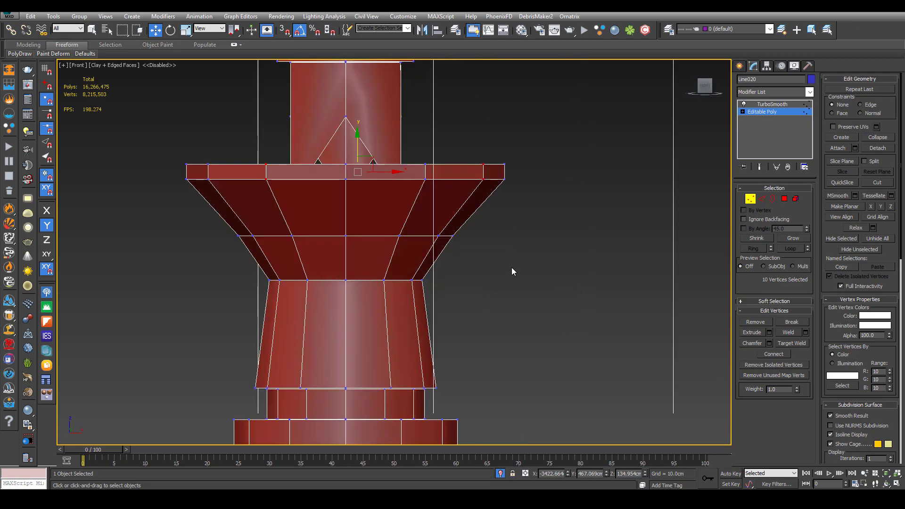
left_click(356, 188)
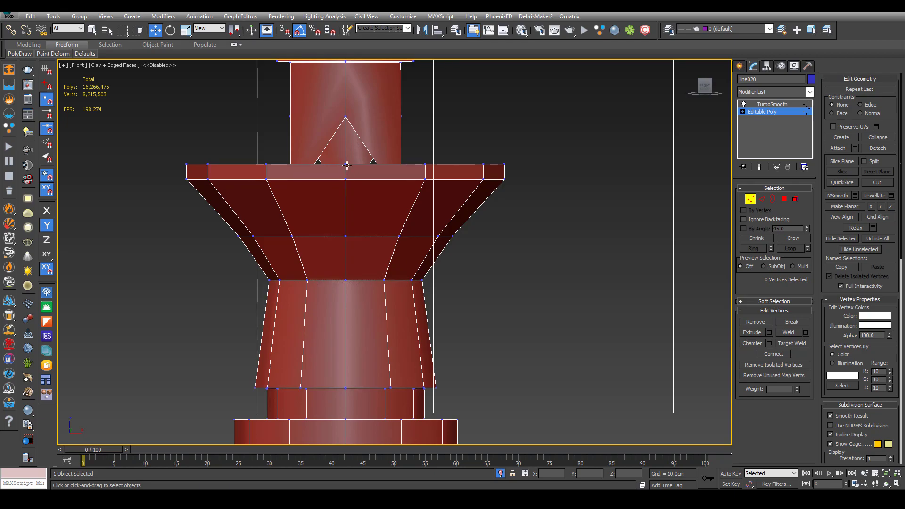
Select the first two alternating upper and lower vertex pairs on the front of the cup's rim
left_click(267, 165)
left_click(266, 179, "ctrl")
key("p")
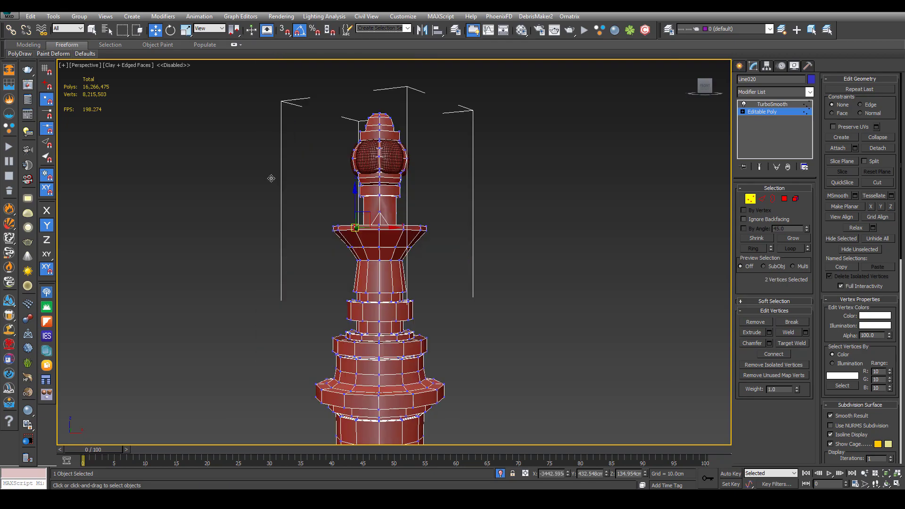
key("z")
middle_click_drag(314, 229, 390, 242, "alt")
scroll(387, 243, "down", 5)
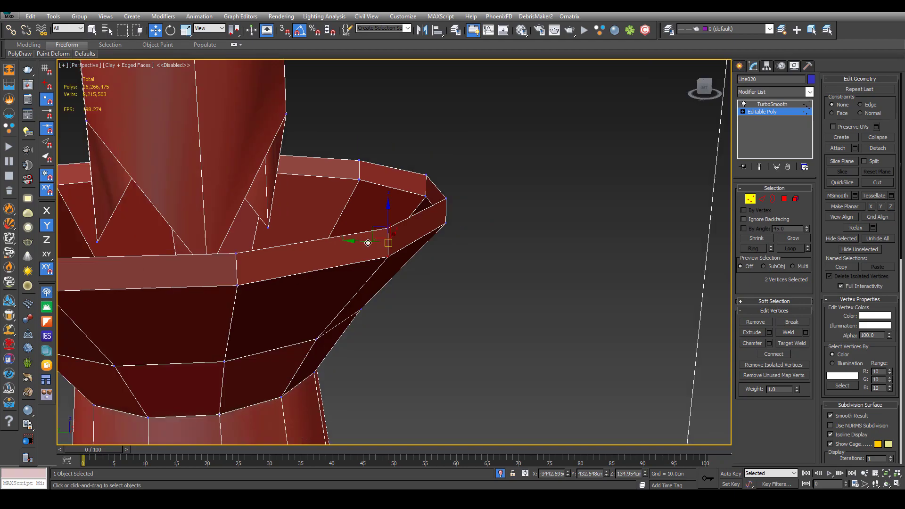
middle_click_drag(336, 259, 610, 228)
left_click(334, 226, "ctrl")
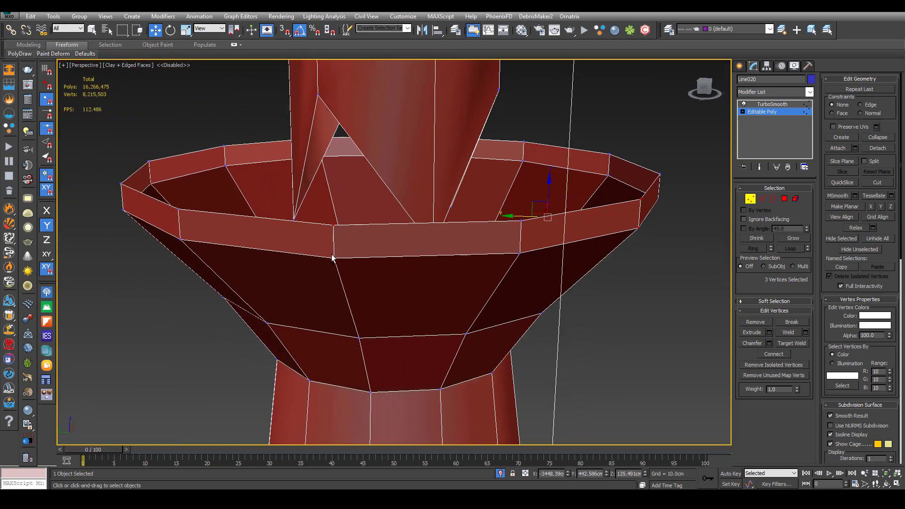
left_click(334, 258, "ctrl")
scroll(334, 259, "down", 2)
middle_click_drag(333, 259, 422, 231, "alt")
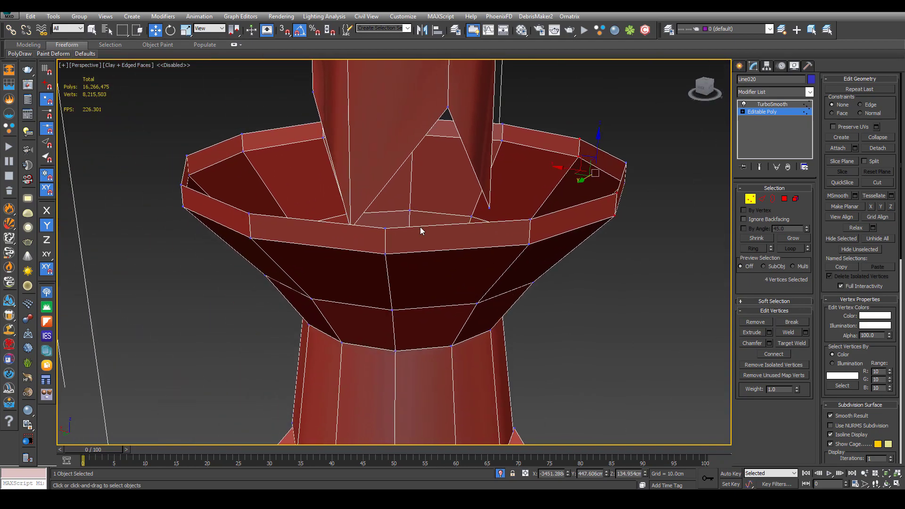
Add the following three alternating vertex pairs around the cup's rim to the selection
left_click(385, 228, "ctrl")
left_click(385, 253, "ctrl")
middle_click_drag(308, 255, 477, 230, "alt")
left_click(404, 213, "ctrl")
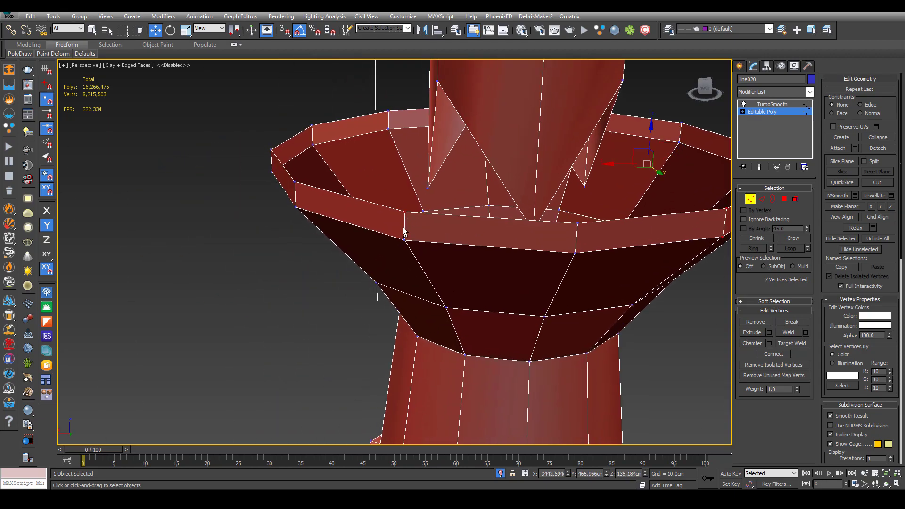
left_click(404, 241, "ctrl")
scroll(404, 242, "down", 5)
middle_click_drag(390, 267, 410, 259, "alt")
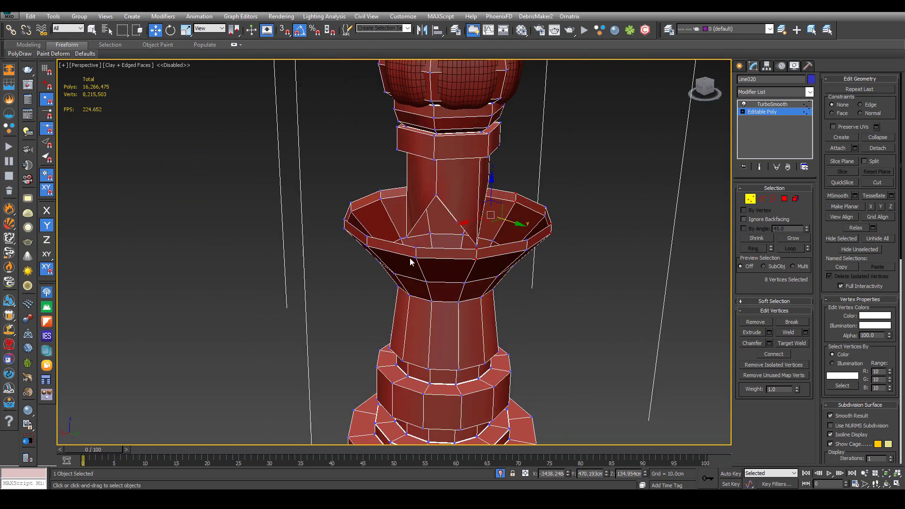
scroll(409, 258, "up", 5)
left_click(428, 227, "ctrl")
left_click(427, 259, "ctrl")
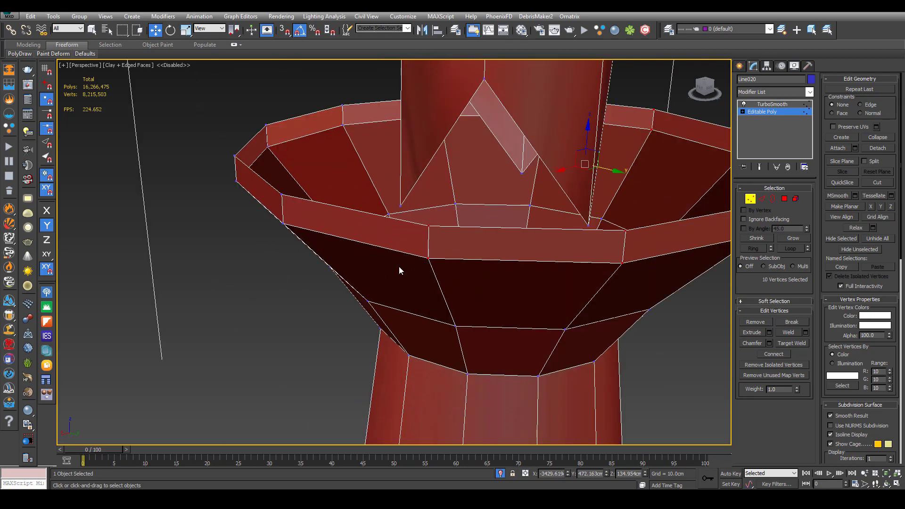
Add two more vertex pairs on the remaining side of the cup's rim to the selection
scroll(403, 272, "down", 5)
scroll(408, 260, "up", 5)
left_click(434, 245, "ctrl")
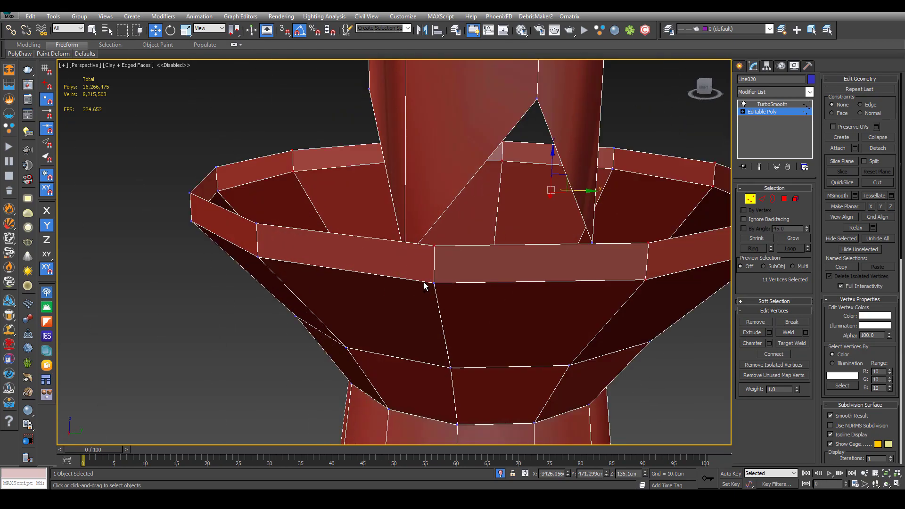
left_click(433, 283, "ctrl")
scroll(427, 283, "down", 5)
scroll(380, 257, "up", 5)
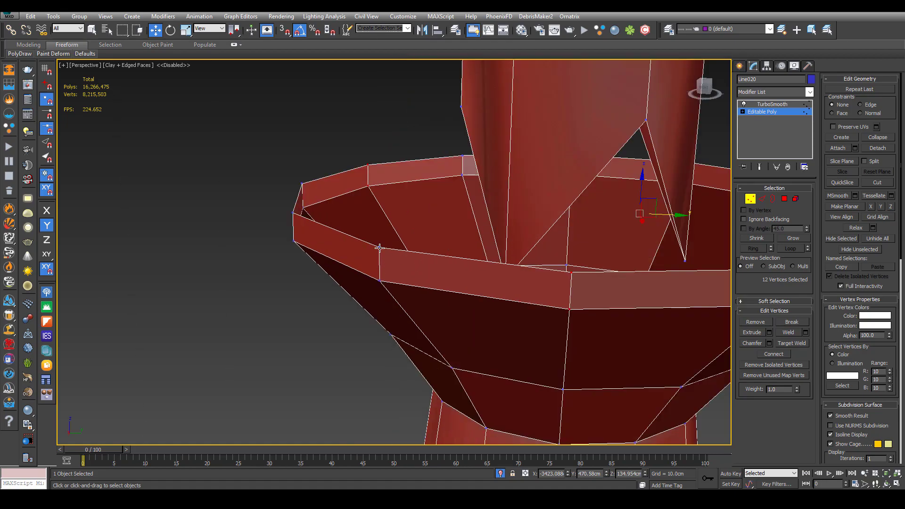
scroll(379, 247, "down", 5)
scroll(425, 273, "up", 5)
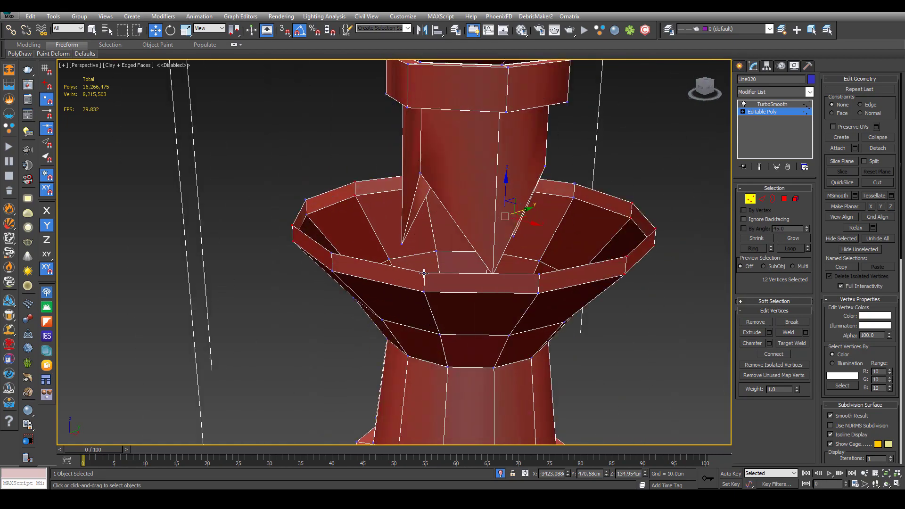
left_click(424, 274, "ctrl")
left_click(423, 292, "ctrl")
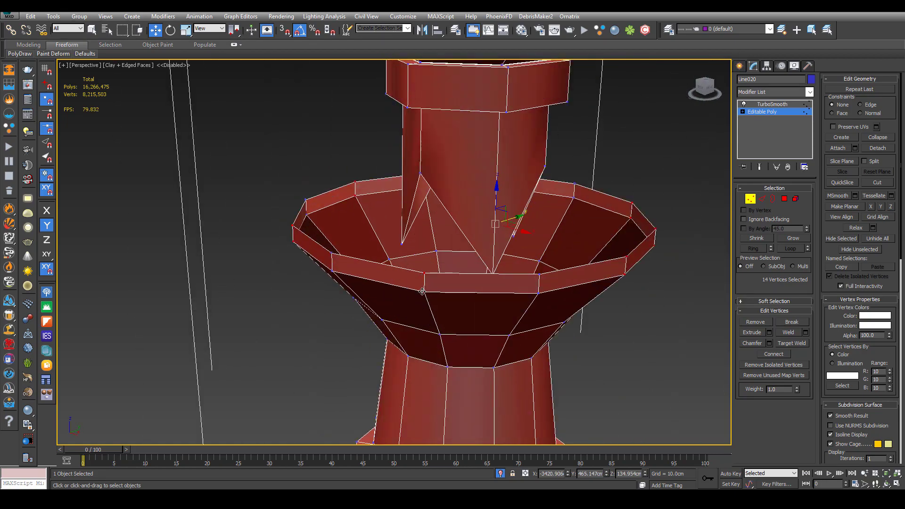
Try lowering the selected rim vertices about 7.2 cm in the front view, inspect the scalloped rim and undo the move
middle_click_drag(423, 292, 383, 273, "alt")
key("f")
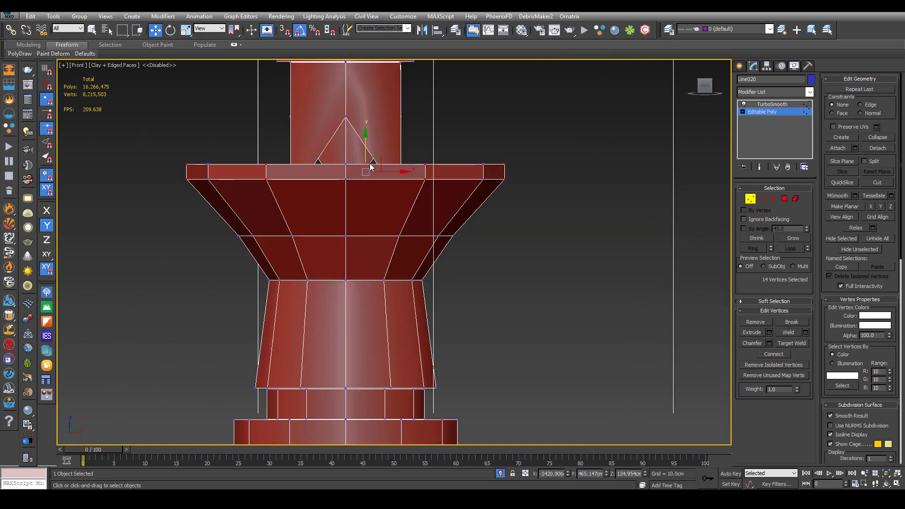
scroll(369, 168, "up", 3)
left_click_drag(361, 147, 359, 192)
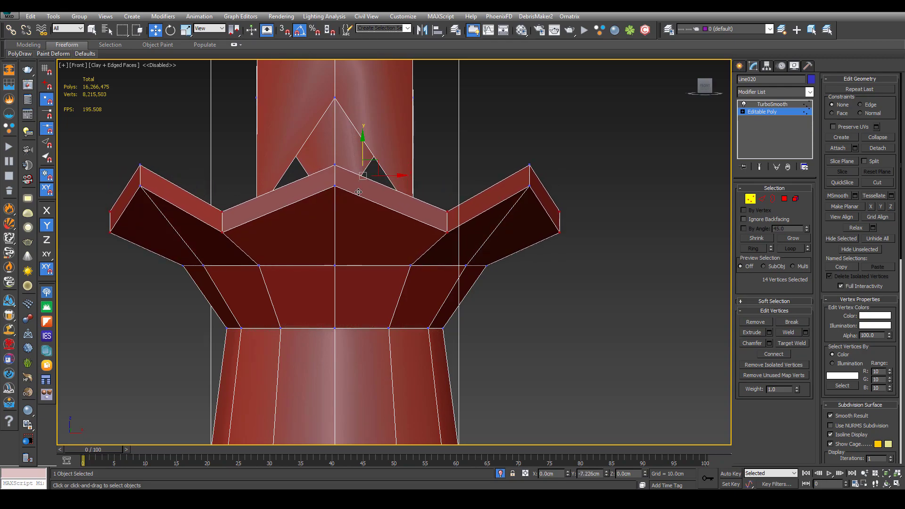
key("p")
middle_click_drag(361, 216, 474, 239, "alt")
middle_click_drag(384, 237, 375, 259, "alt")
key("ctrl+z")
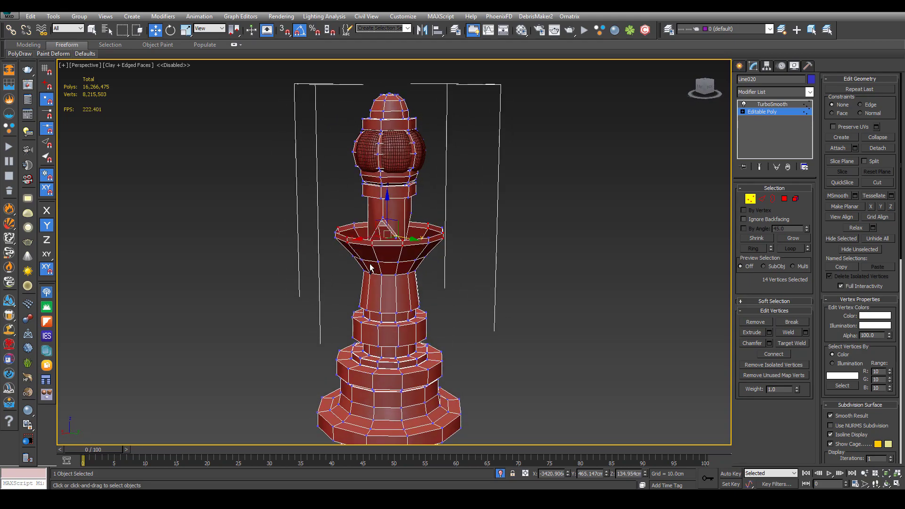
Correct the rim selection by adding one vertex pair and removing another pair
scroll(372, 253, "up", 1)
left_click_drag(382, 244, 386, 238, "ctrl")
middle_click_drag(409, 235, 440, 240, "alt")
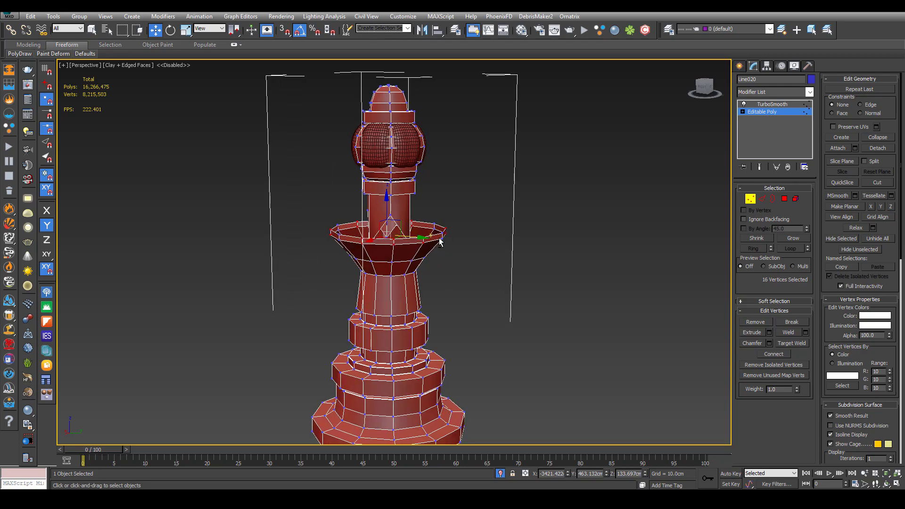
scroll(427, 240, "up", 2)
left_click_drag(403, 232, 404, 234, "alt")
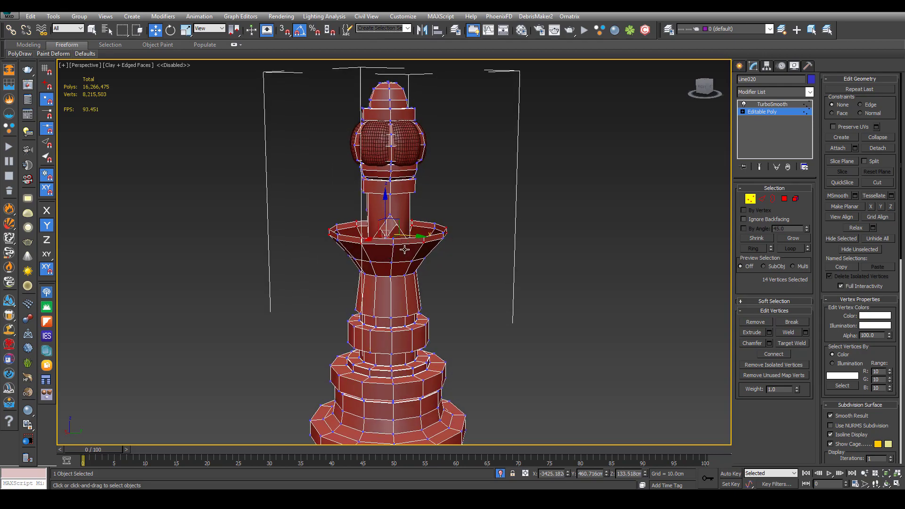
Try lowering the corrected selection of rim vertices about 9 cm along Z, inspect the cup and undo the move
middle_click_drag(404, 248, 359, 234, "alt")
left_click_drag(385, 213, 387, 234)
middle_click_drag(387, 233, 436, 215, "alt")
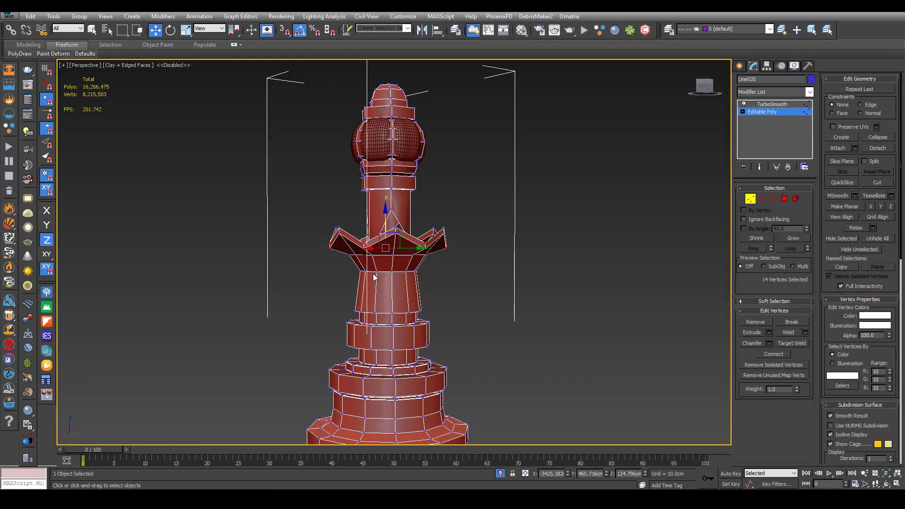
scroll(392, 236, "up", 3)
middle_click_drag(392, 235, 337, 247, "alt")
key("ctrl+z")
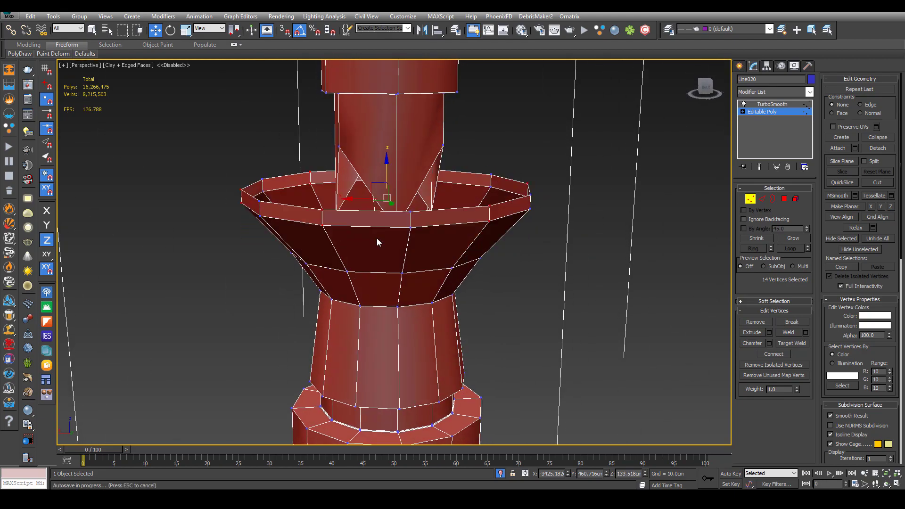
Clear the selection and select the center vertex pairs on the front and back of the cup's rim in the front view
middle_click_drag(377, 239, 308, 243, "alt")
key("f")
left_click(440, 237)
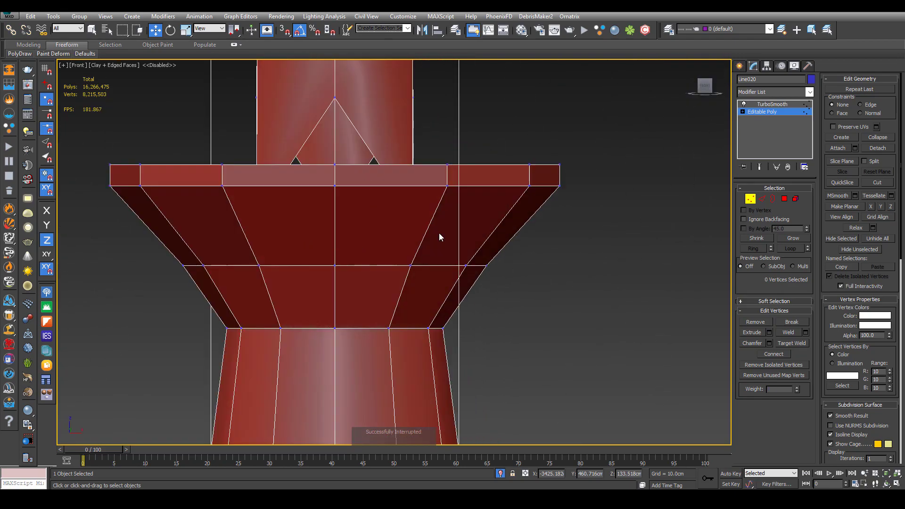
left_click(335, 165)
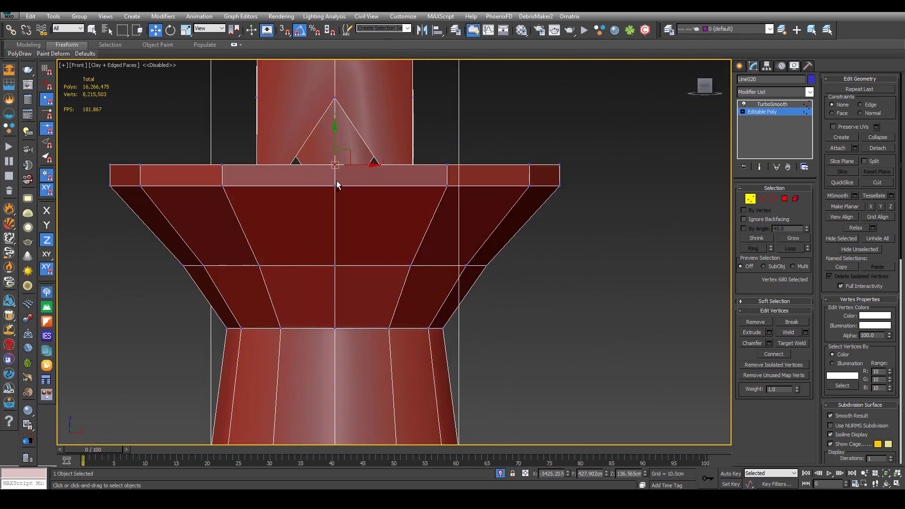
key("F3")
scroll(326, 173, "up", 2)
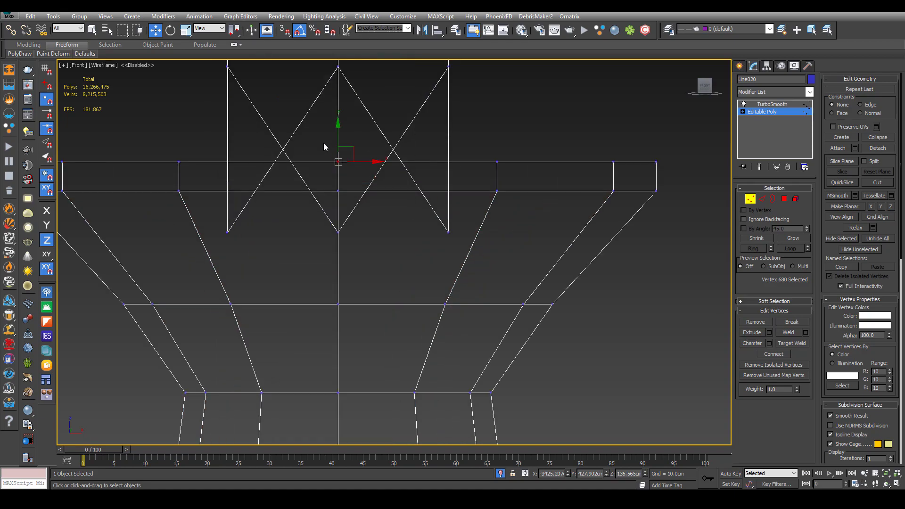
left_click_drag(323, 143, 357, 202)
key("F3")
scroll(316, 177, "down", 2)
Try lowering the front and back rim vertex pairs about 8 cm, check them in perspective and undo the move
left_click_drag(338, 155, 333, 190)
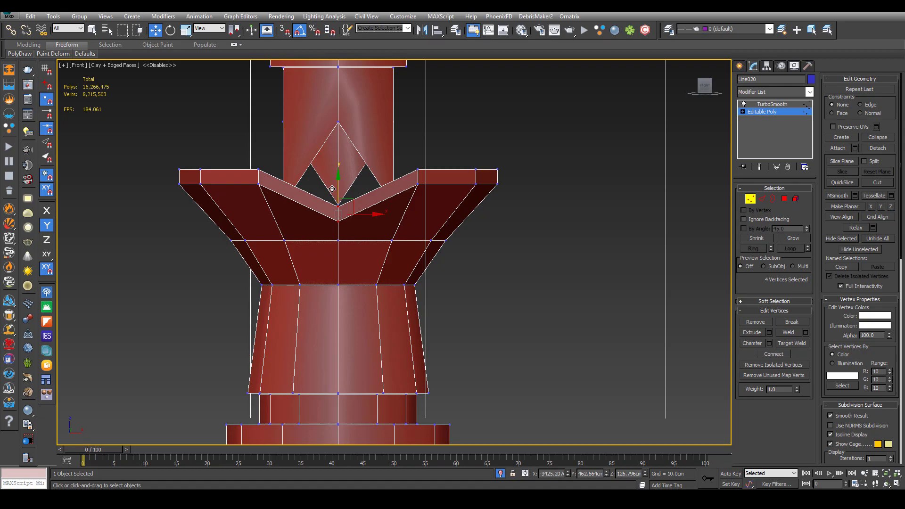
key("p")
scroll(342, 206, "down", 1)
middle_click_drag(342, 206, 300, 252, "alt")
key("f")
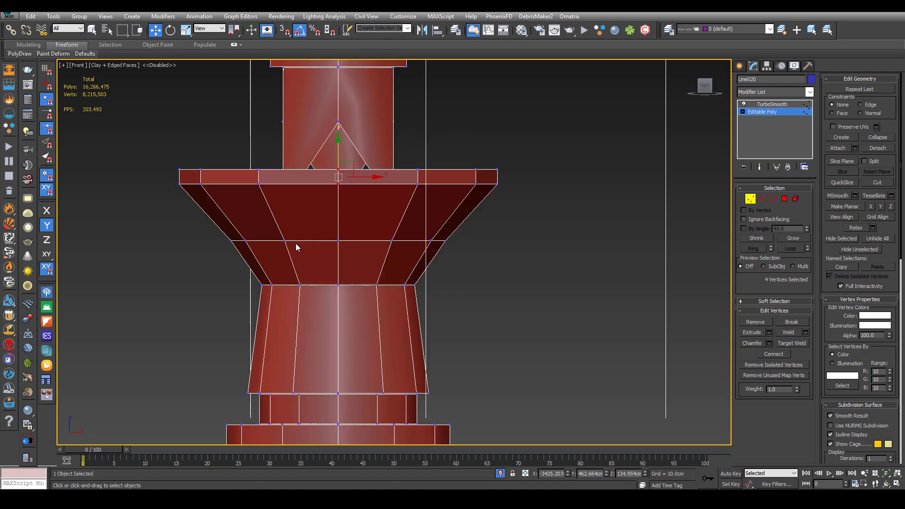
Add the center vertex pairs on the rim's two sides in the left view and lower all four pairs about 10 cm
key("l")
scroll(295, 242, "down", 3)
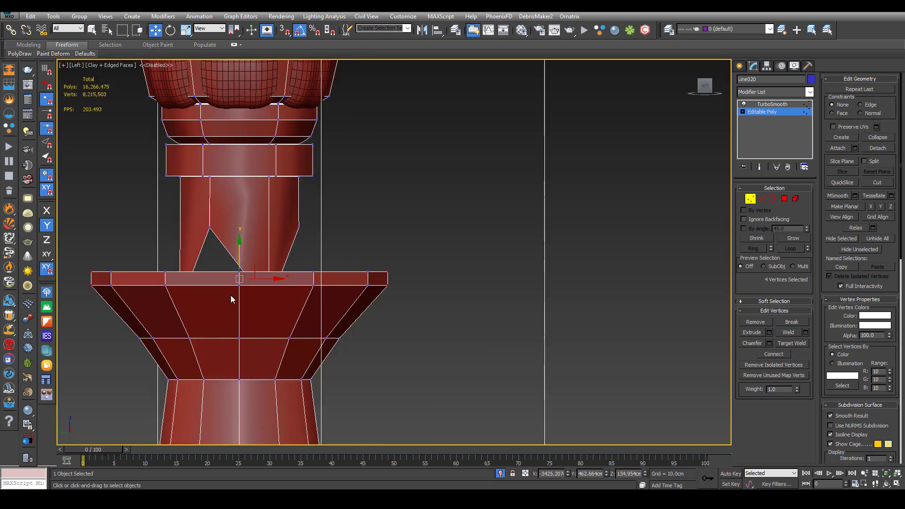
scroll(230, 295, "up", 3)
key("F3")
scroll(276, 208, "down", 4)
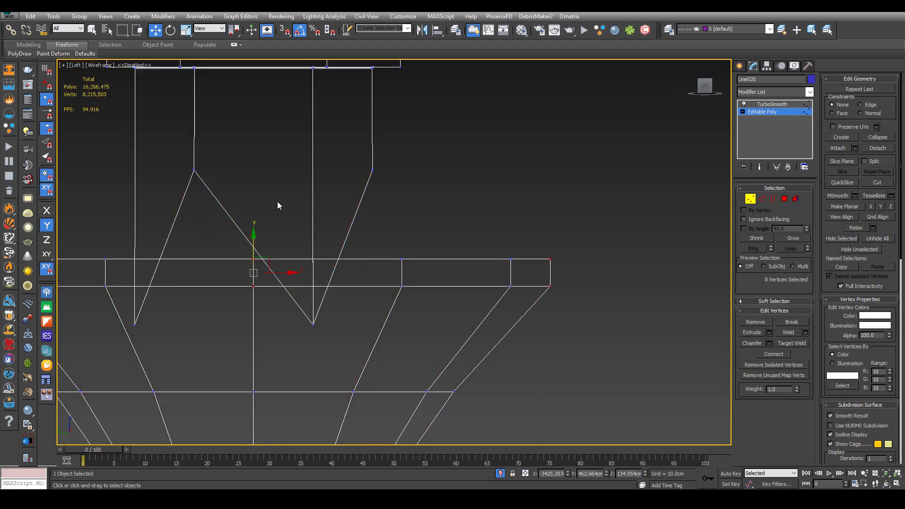
left_click_drag(262, 220, 253, 263)
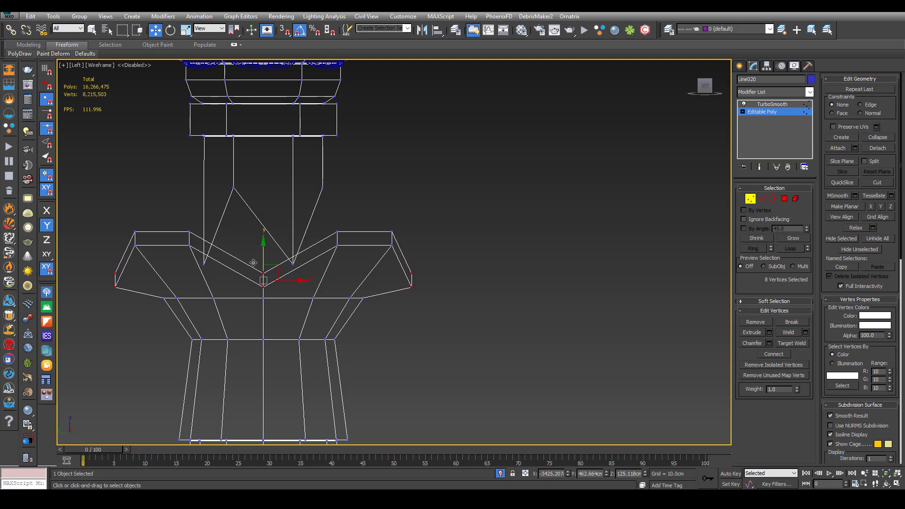
Lower the eight selected rim vertices about 1.2 cm further along Z in a shaded perspective view with edged faces
key("p")
key("z")
mouse_move(266, 256)
middle_mouse_down("alt")
mouse_move(293, 283)
mouse_move(348, 308)
mouse_move(336, 286)
mouse_move(375, 267)
mouse_move(439, 277)
mouse_move(421, 279)
mouse_move(417, 264)
mouse_move(432, 251)
mouse_move(466, 259)
mouse_move(408, 255)
middle_mouse_up("alt")
key("F3")
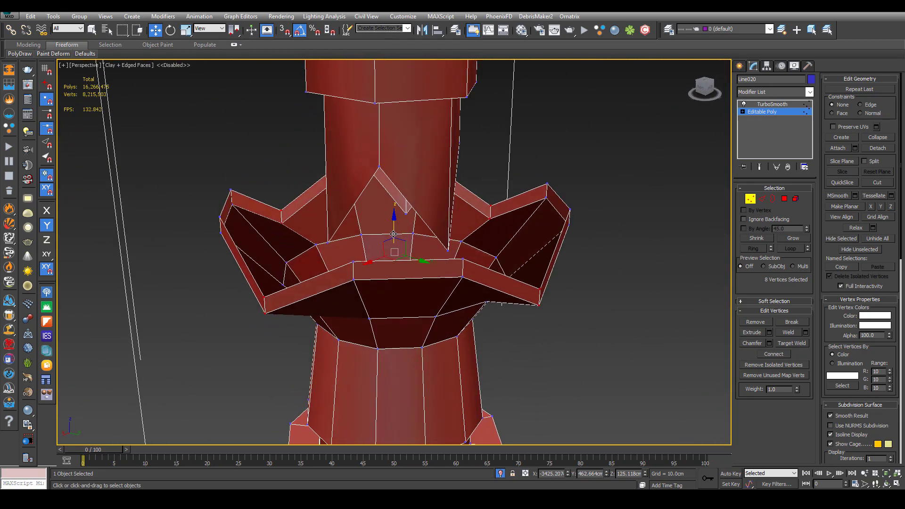
left_click_drag(393, 234, 395, 241)
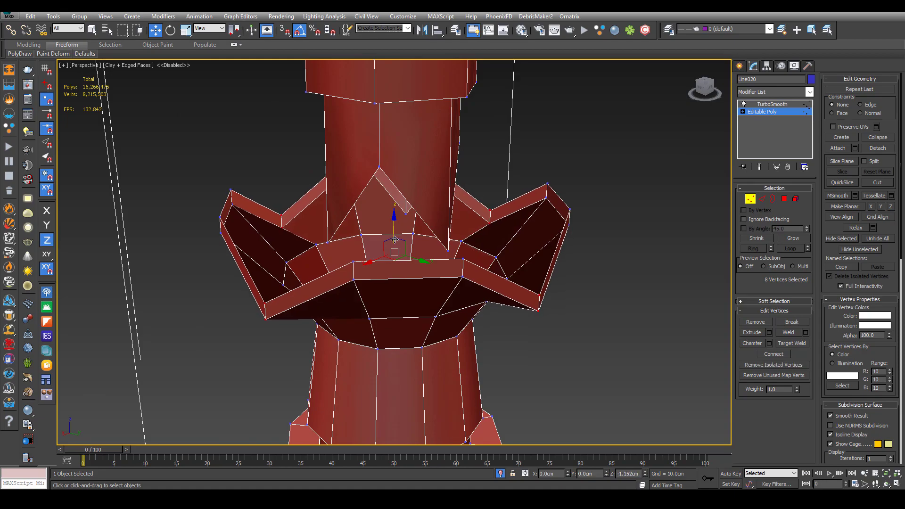
Select the upper outer edge of each of the cup rim's four raised lobes
left_click(763, 199)
left_click(564, 200)
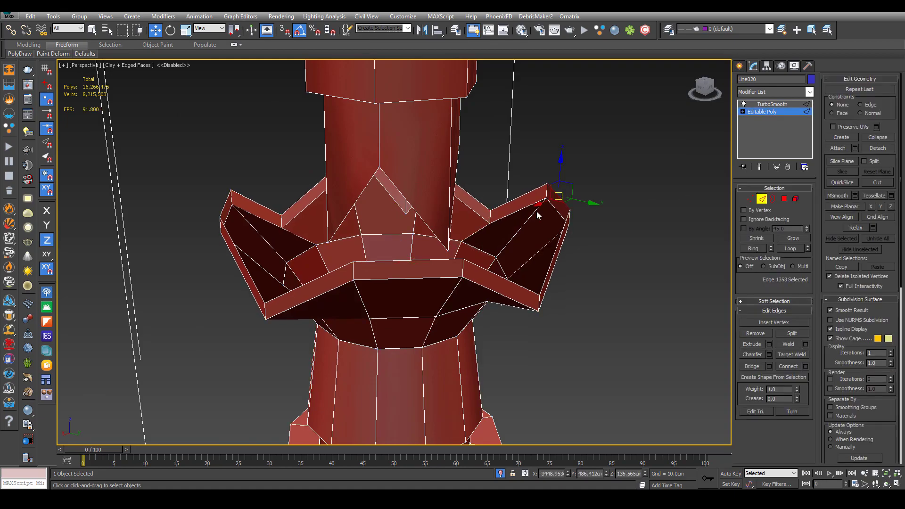
left_click(411, 260, "ctrl")
left_click(226, 201, "ctrl")
mouse_move(226, 202)
middle_mouse_down("alt")
mouse_move(327, 209)
mouse_move(210, 198)
middle_mouse_up("alt")
Extend the four lobe edges inward toward the shaft with a scaled copy and raise them in the front view
key("f")
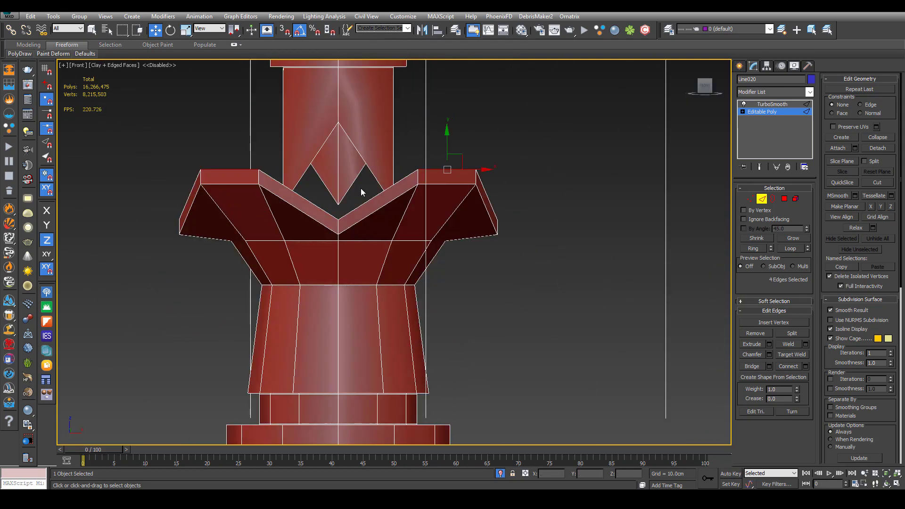
key("r")
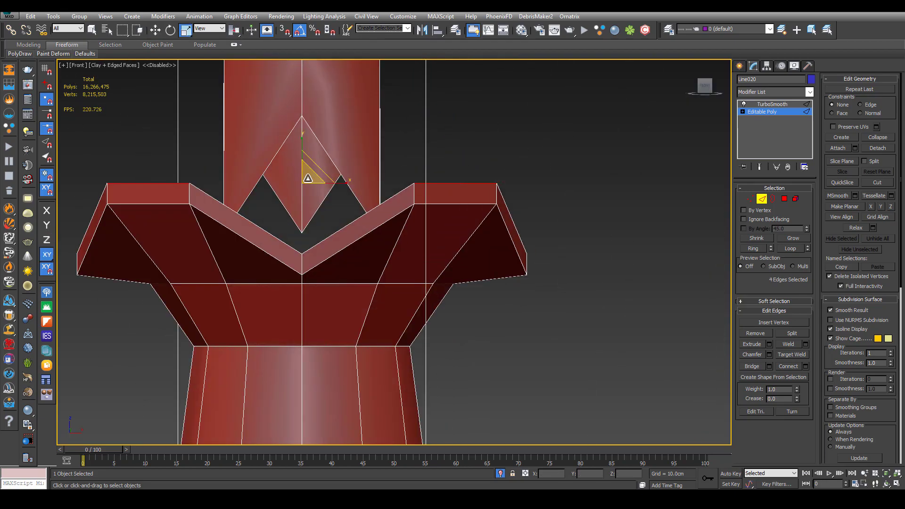
left_click_drag(308, 179, 308, 196, "shift")
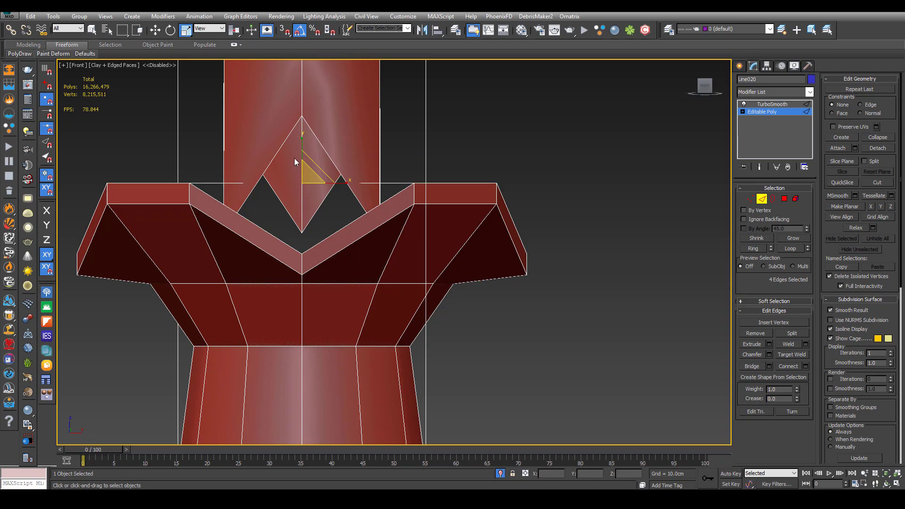
key("w")
left_click_drag(383, 155, 391, 102)
Try extending the four inner edges downward and outward with a 139% scaled copy, and undo both extensions
key("p")
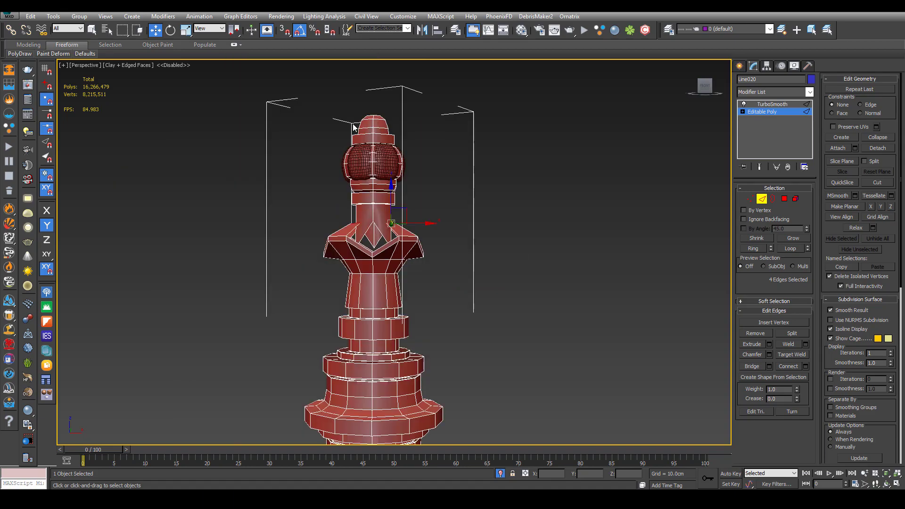
key("z")
middle_click_drag(333, 223, 368, 178, "alt")
scroll(386, 243, "down", 3)
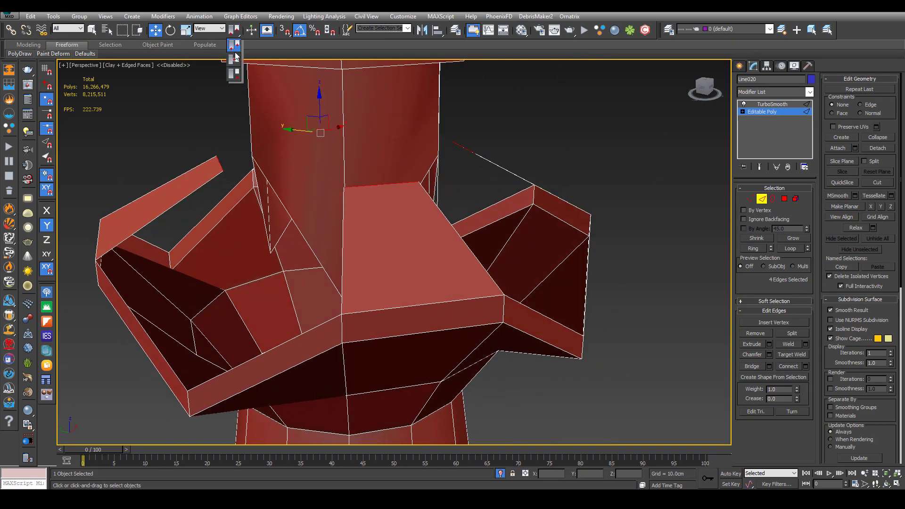
middle_click_drag(288, 89, 306, 105, "alt")
left_click_drag(347, 134, 340, 172, "shift")
middle_click_drag(341, 172, 360, 199, "alt")
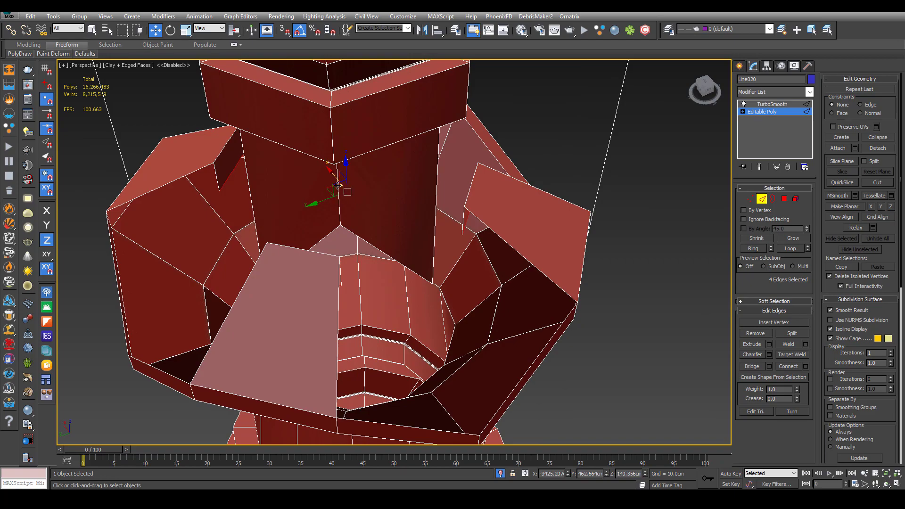
key("r")
left_click_drag(349, 188, 352, 179, "shift")
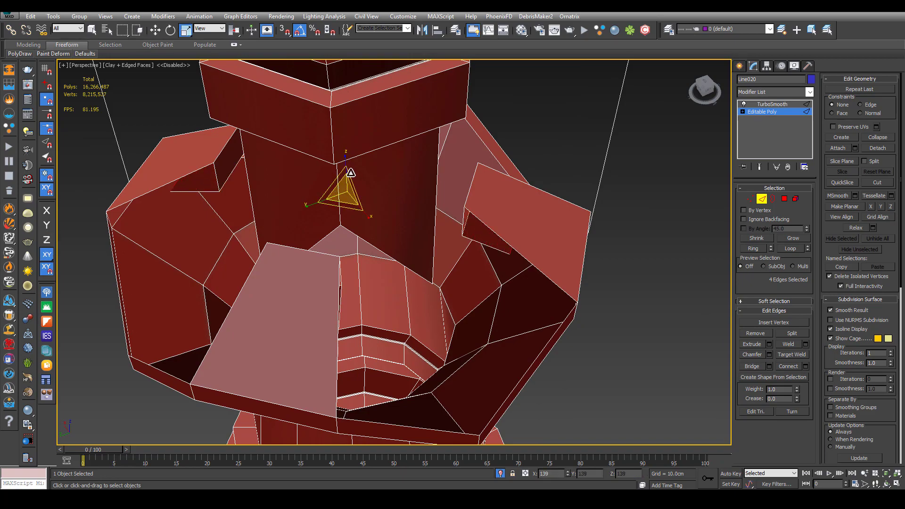
scroll(349, 180, "down", 5)
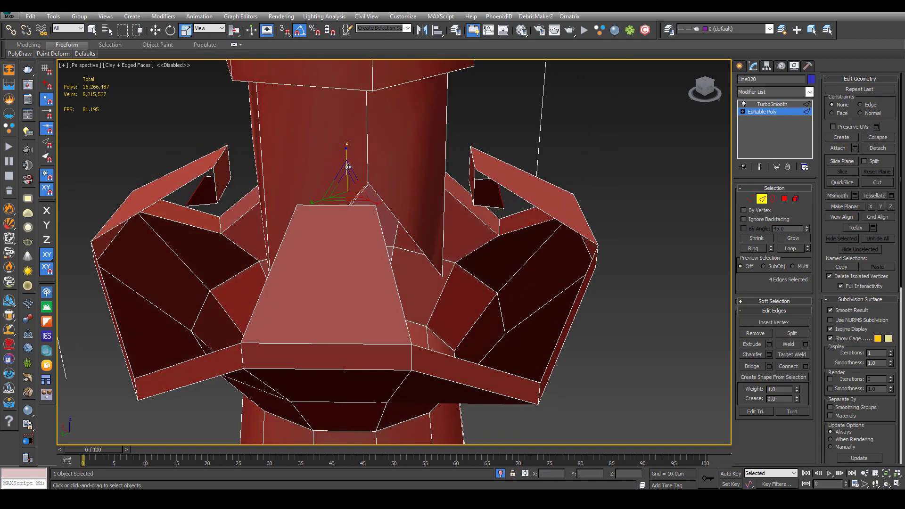
key("w")
key("ctrl+z")
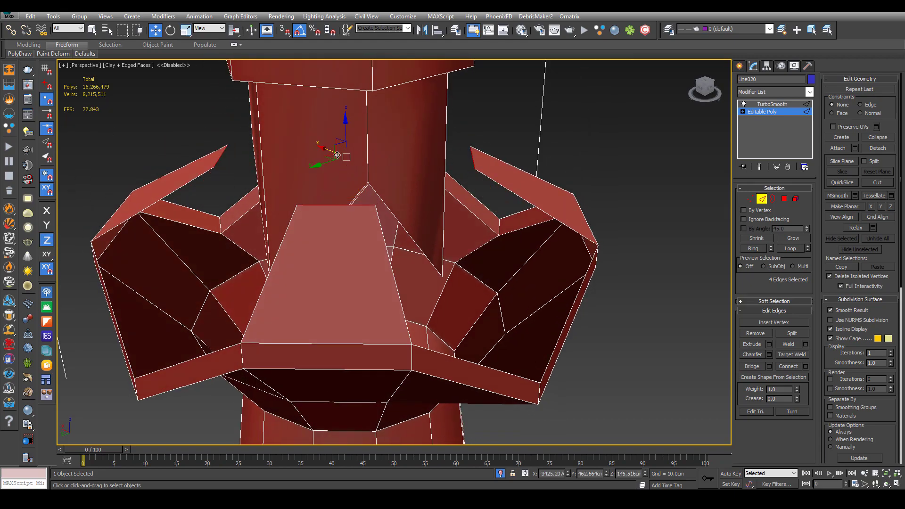
Scale the four inner edges to 55% toward the shaft and extend them straight down about 9.7 cm
key("r")
left_click_drag(339, 162, 331, 185)
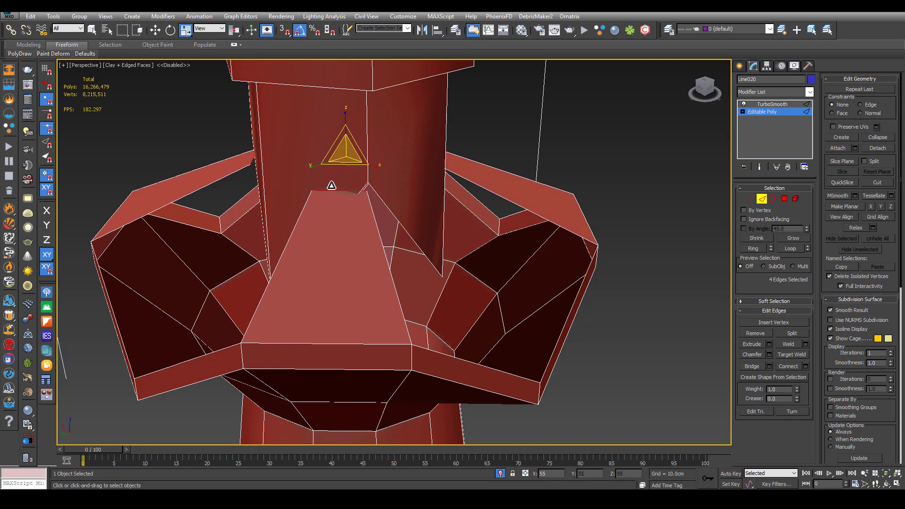
key("w")
middle_click_drag(344, 185, 418, 133, "alt")
left_click_drag(344, 126, 333, 199, "shift")
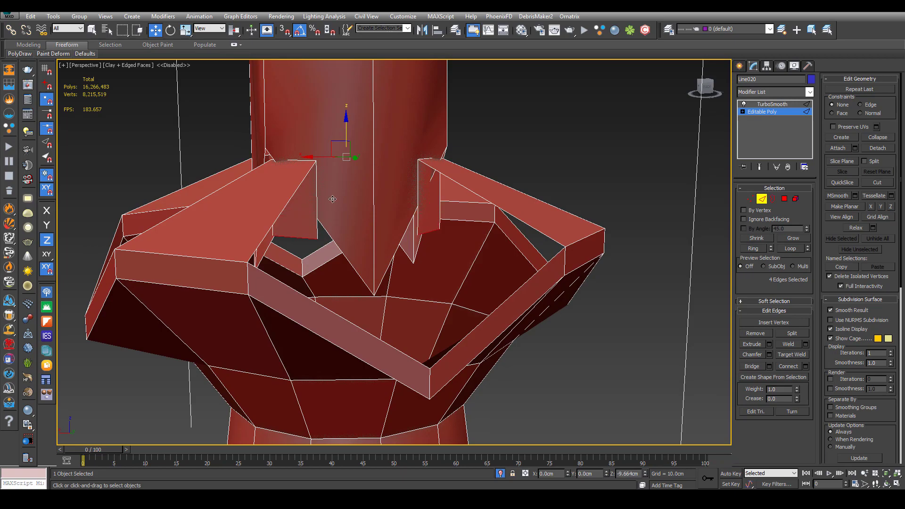
Extend the four lower edges outward with a scaled copy and extend them up about 5.4 cm to begin the curls
mouse_move(333, 199)
middle_mouse_down("alt")
mouse_move(348, 202)
mouse_move(342, 211)
middle_mouse_up("alt")
key("r")
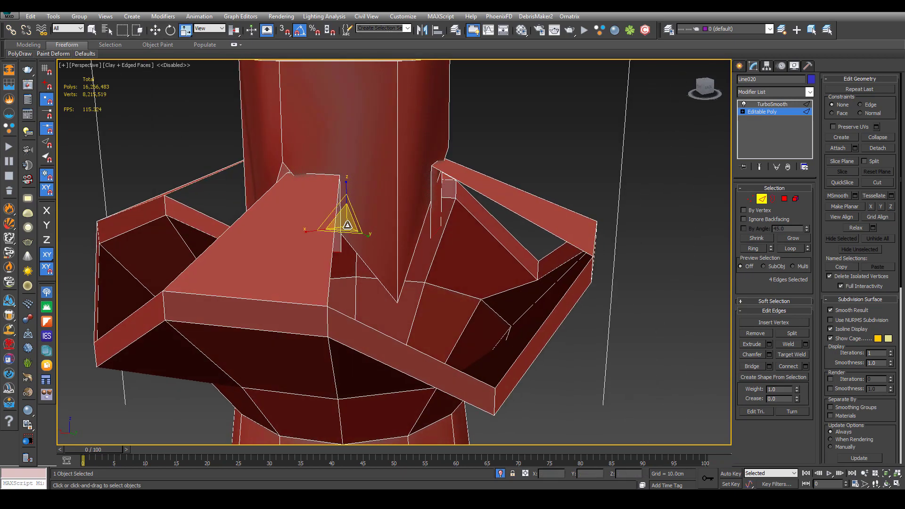
left_click_drag(348, 212, 352, 195, "shift")
middle_click_drag(353, 195, 378, 198, "alt")
key("w")
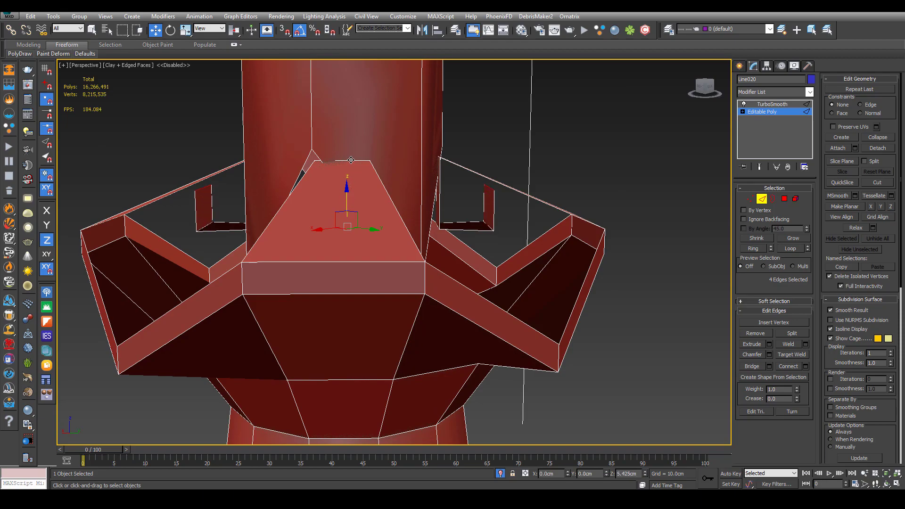
left_click_drag(351, 160, 332, 210, "shift")
Finish the four small curls by extending their edges inward with a 76% scaled copy, down and back outward
key("r")
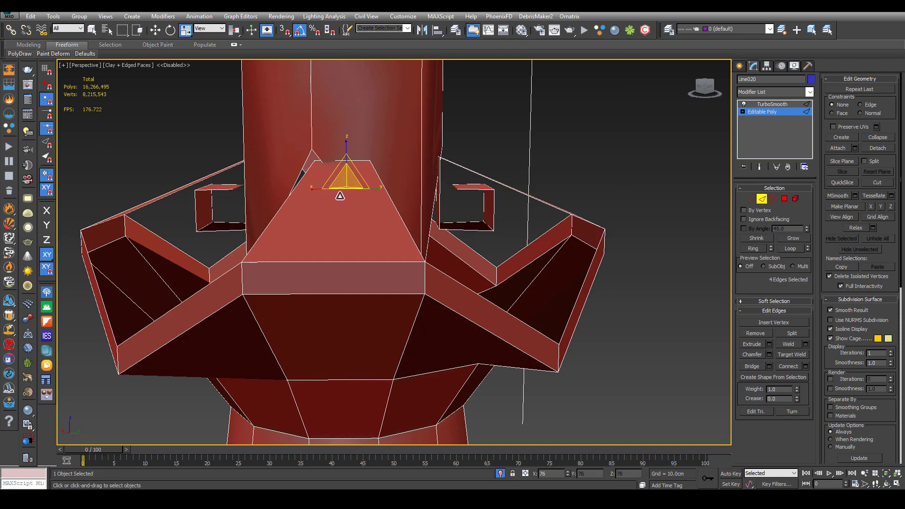
key("w")
left_click_drag(348, 161, 347, 177, "shift")
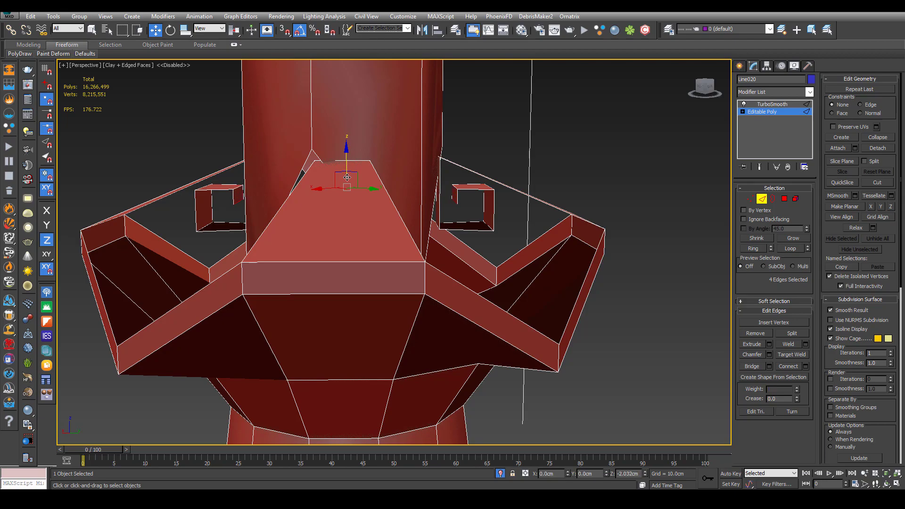
key("r")
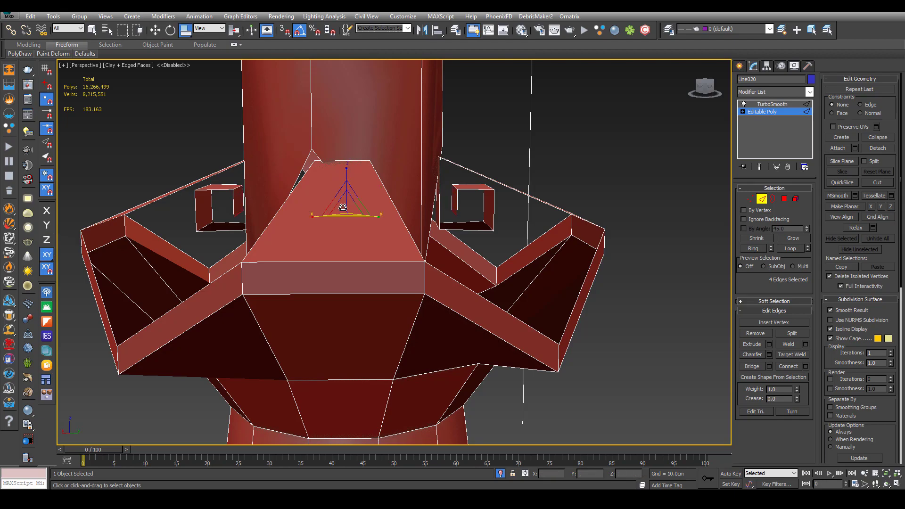
left_click_drag(350, 197, 338, 209)
middle_click_drag(375, 208, 422, 215, "alt")
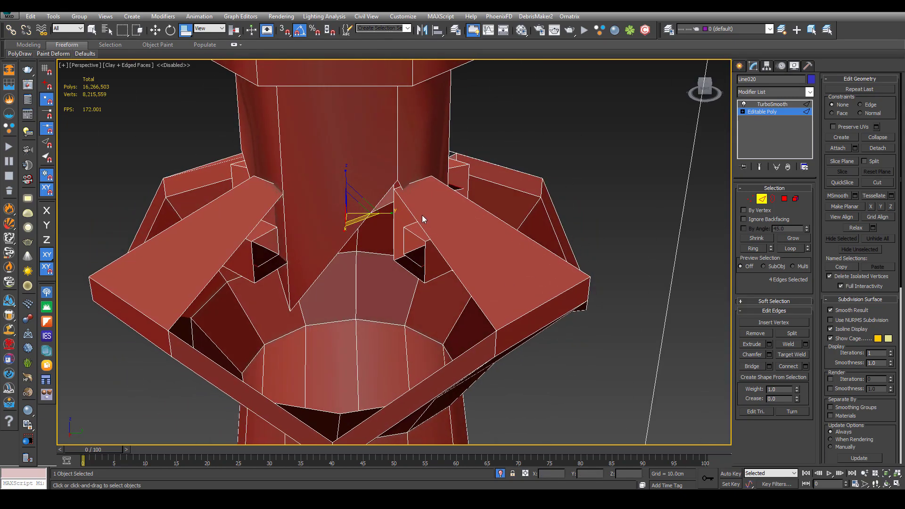
Select the long side edges of the four sloping strips and connect them with one cross edge per strip
key("w")
left_click(440, 241)
left_click(483, 215, "ctrl")
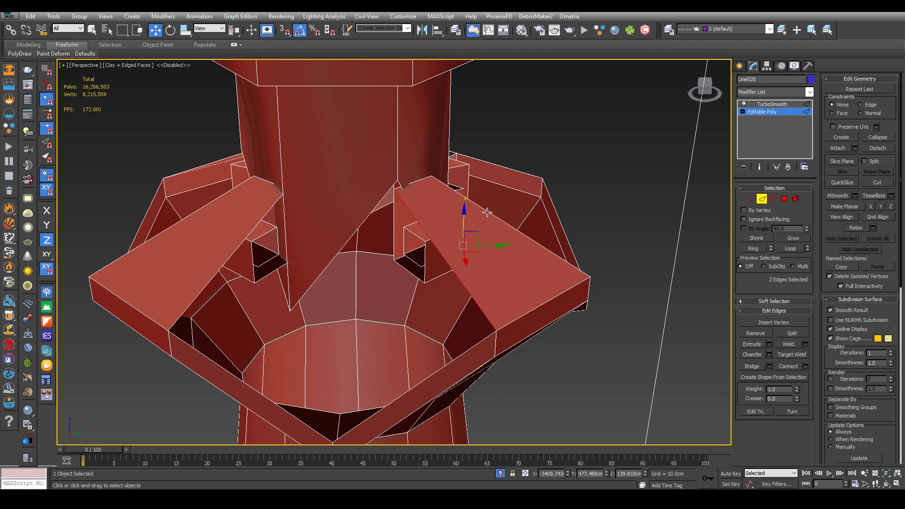
middle_click_drag(493, 183, 458, 216, "alt")
left_click(547, 160, "ctrl")
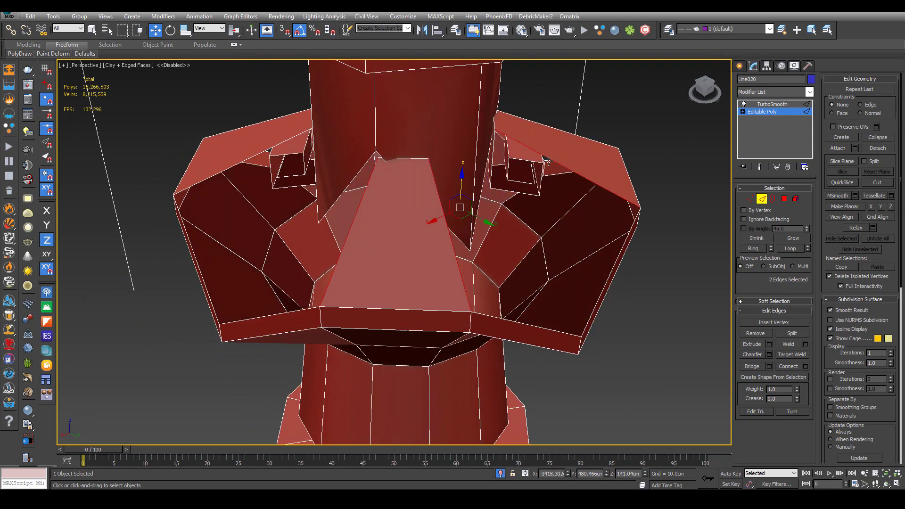
scroll(315, 178, "down", 2)
left_click(276, 171, "ctrl")
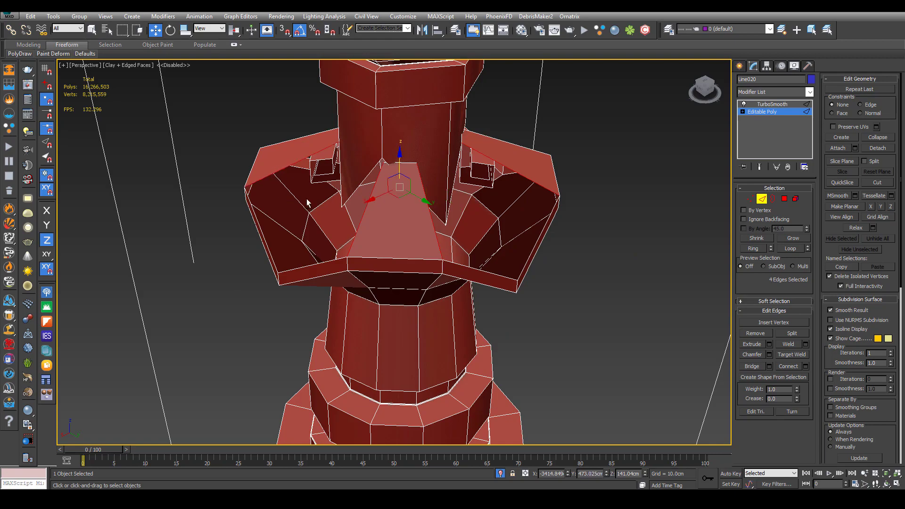
middle_click_drag(277, 171, 296, 264, "alt")
left_click(289, 299, "ctrl")
middle_click_drag(288, 298, 772, 283, "alt")
left_click(763, 248)
key("ctrl+shift+e")
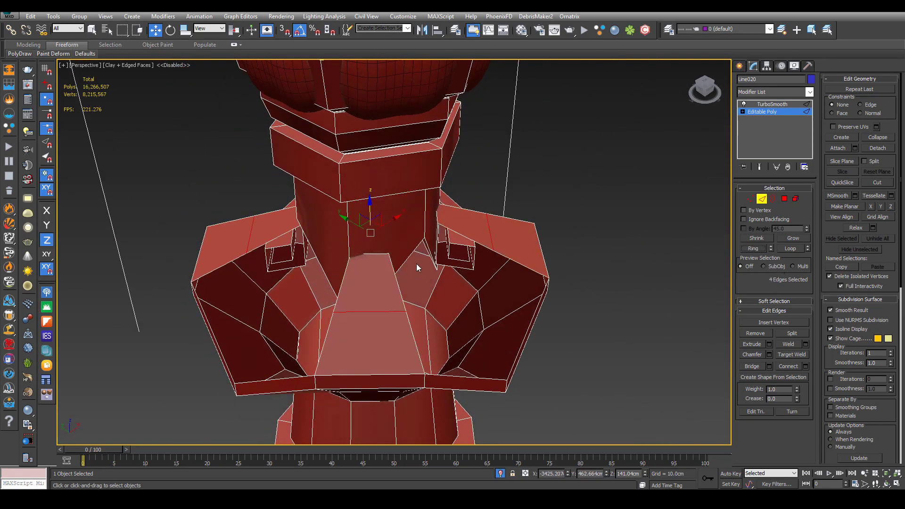
Scale the four new cross edges outward and raise them about 1.3 cm to bulge the strips
middle_click_drag(417, 264, 382, 218, "alt")
key("r")
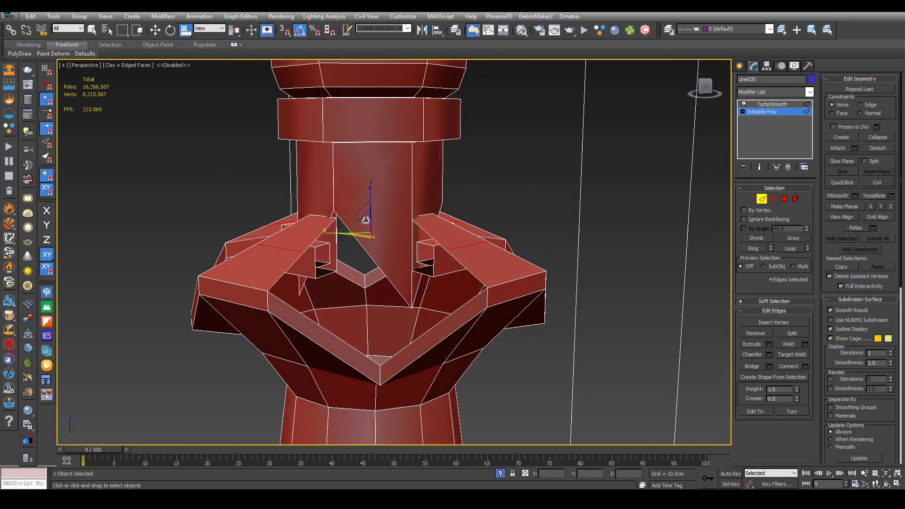
mouse_move(366, 220)
left_mouse_down()
mouse_move(375, 243)
mouse_move(371, 203)
left_mouse_up()
key("w")
middle_click_drag(371, 204, 450, 223, "alt")
middle_click_drag(417, 253, 475, 238, "alt")
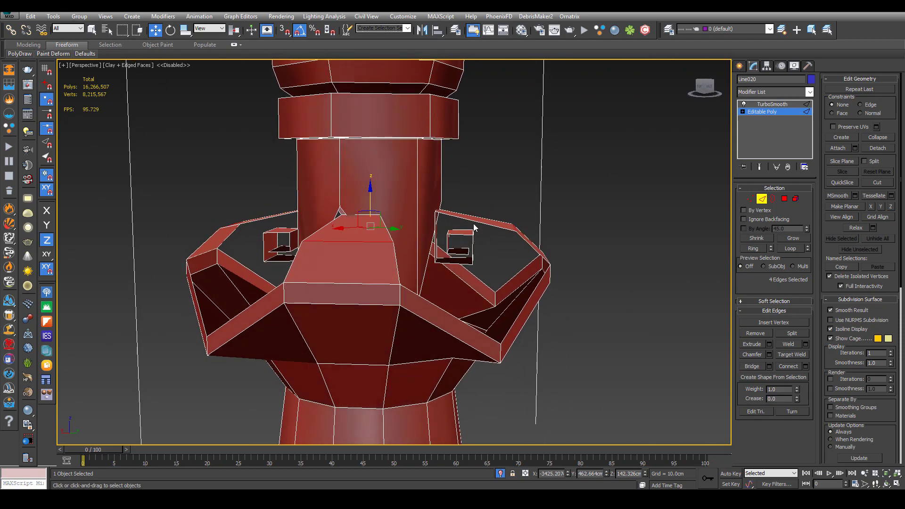
Select the side edges on the inner half of the four strips and connect them with another cross edge each
left_click(474, 222)
left_click(388, 232, "ctrl")
left_click(284, 214, "ctrl")
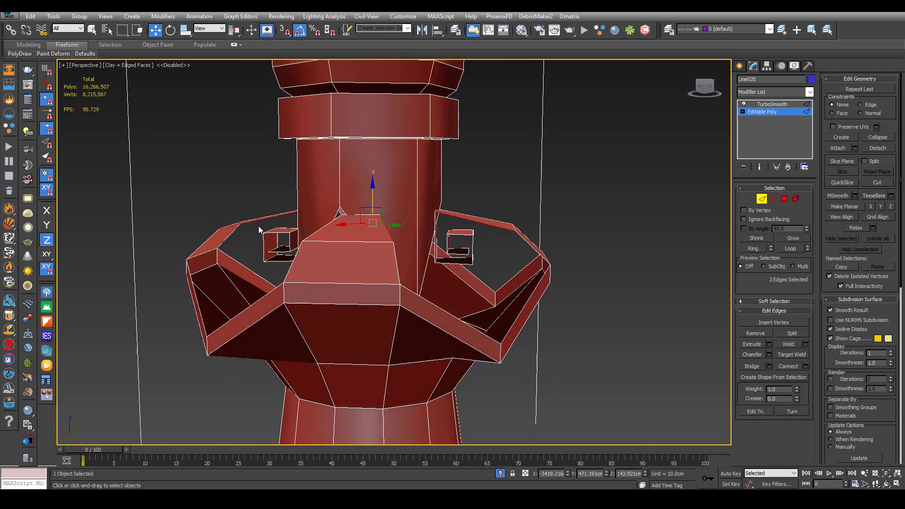
middle_click_drag(259, 229, 377, 259, "alt")
left_click(230, 257, "ctrl")
middle_click_drag(226, 265, 323, 199, "alt")
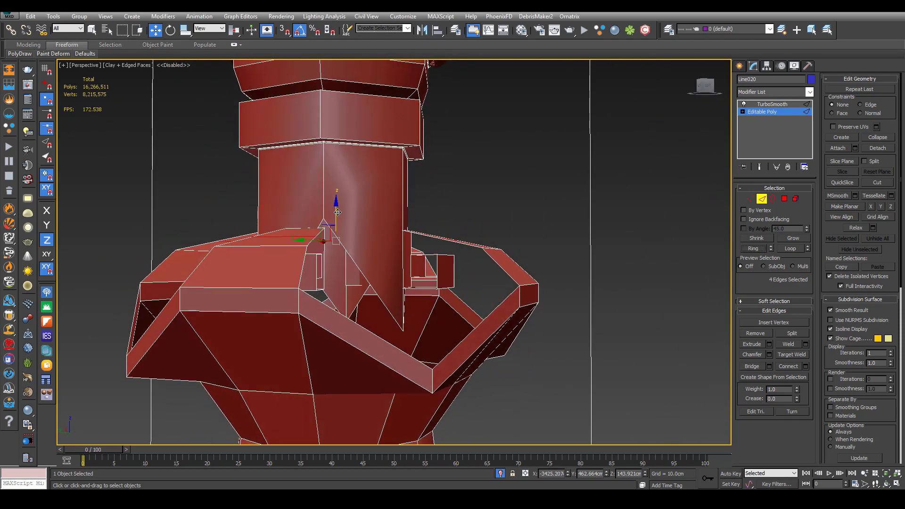
Raise the newly added cross edges about 1.5 cm and compare the cup's shape with the staircase reference photo
left_click_drag(338, 213, 338, 204)
middle_click_drag(351, 208, 367, 218, "alt")
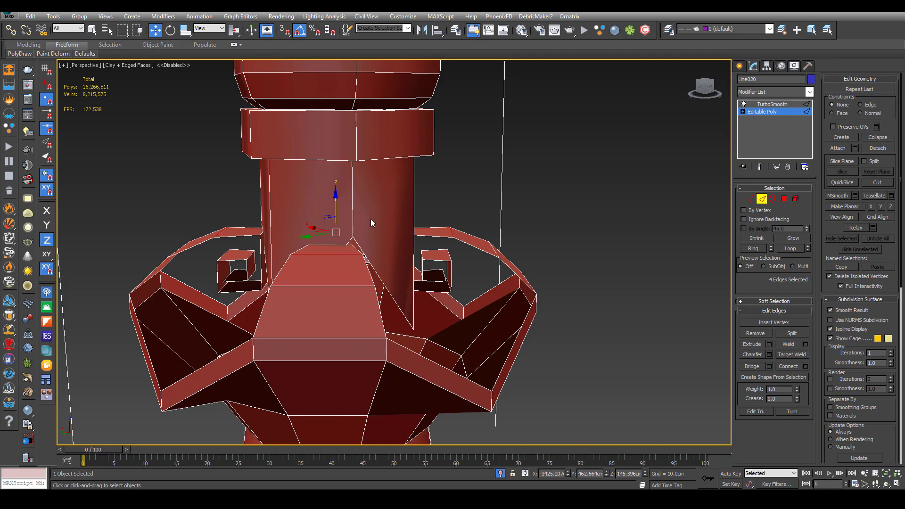
scroll(372, 223, "down", 3)
middle_click_drag(395, 218, 436, 202, "alt")
key("alt+Tab")
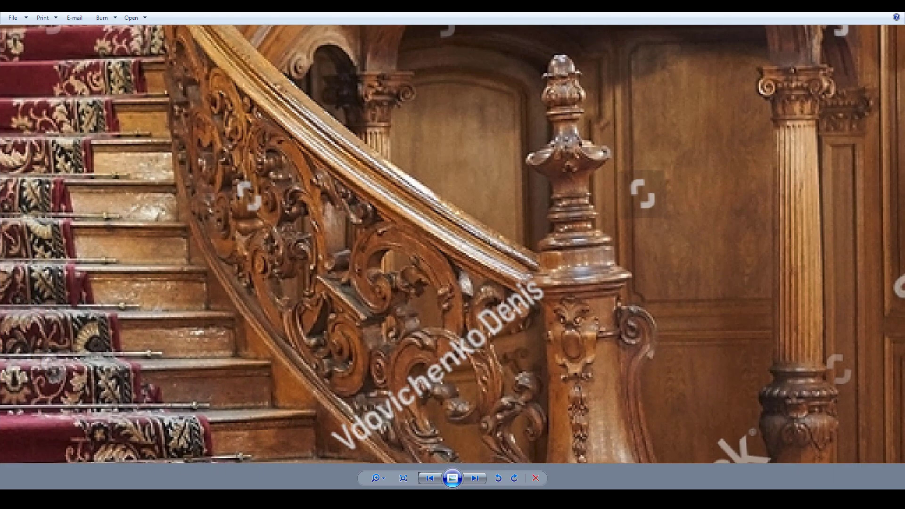
key("alt+Tab")
Select the inner top edge of each of the four strips, where they meet the shaft
middle_click_drag(447, 250, 395, 237, "alt")
scroll(395, 237, "up", 3)
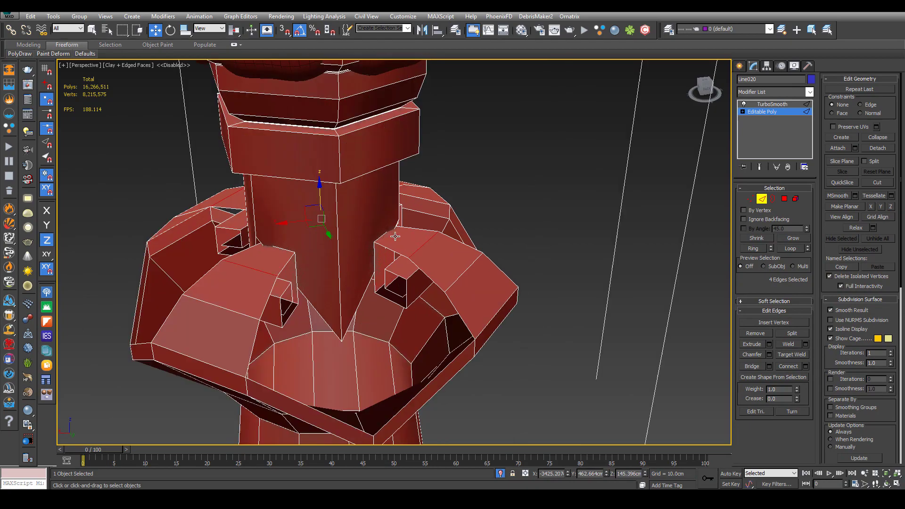
left_click(384, 233)
left_click(282, 250, "ctrl")
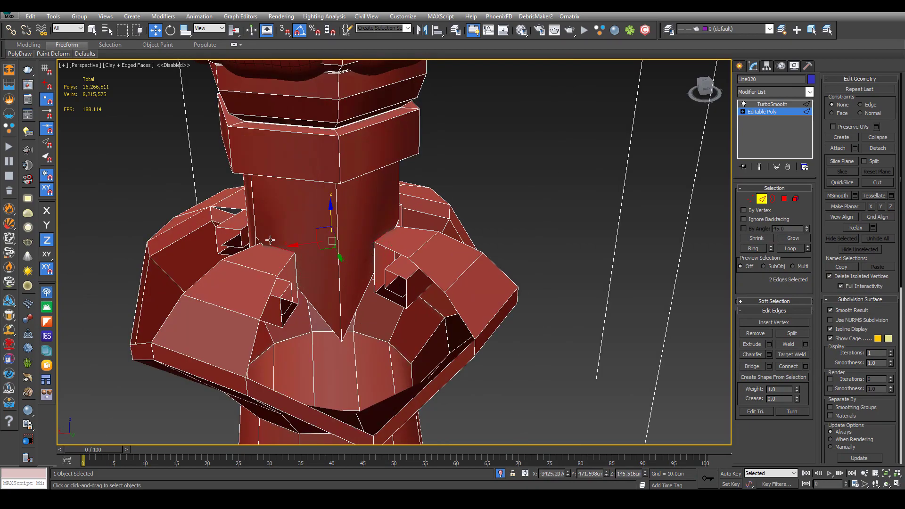
middle_click_drag(229, 209, 358, 238, "alt")
middle_click_drag(208, 262, 560, 260, "alt")
left_click(511, 285, "ctrl")
left_click(513, 286, "ctrl")
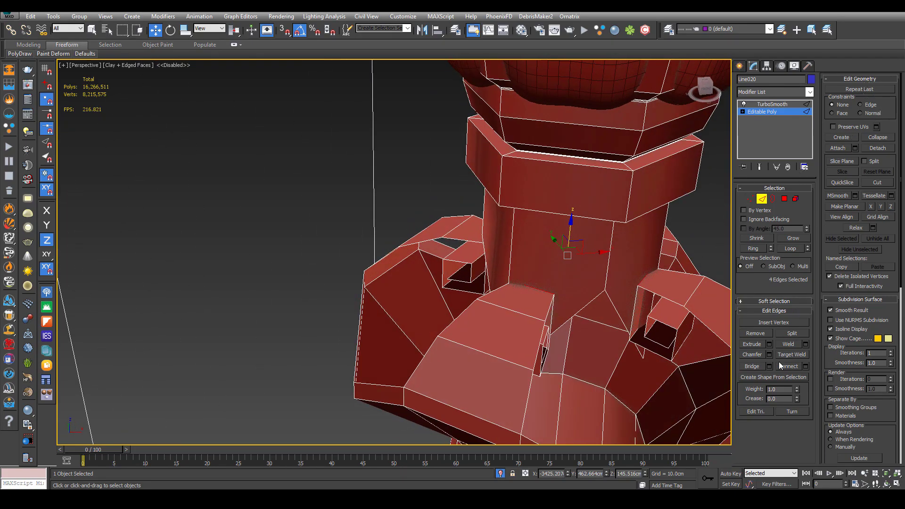
Enable soft selection for the four edges and limit it to an edge distance of 2
left_click(774, 301)
left_click(854, 89)
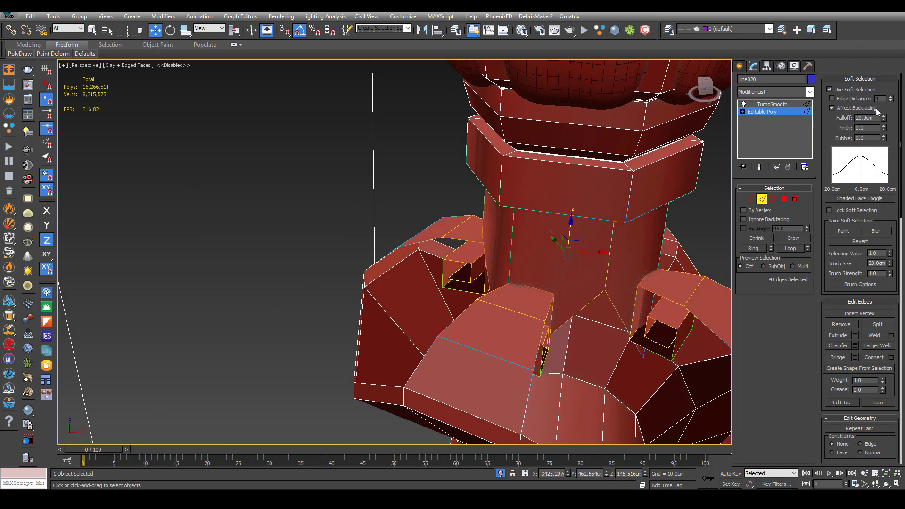
left_click(833, 98)
type("2")
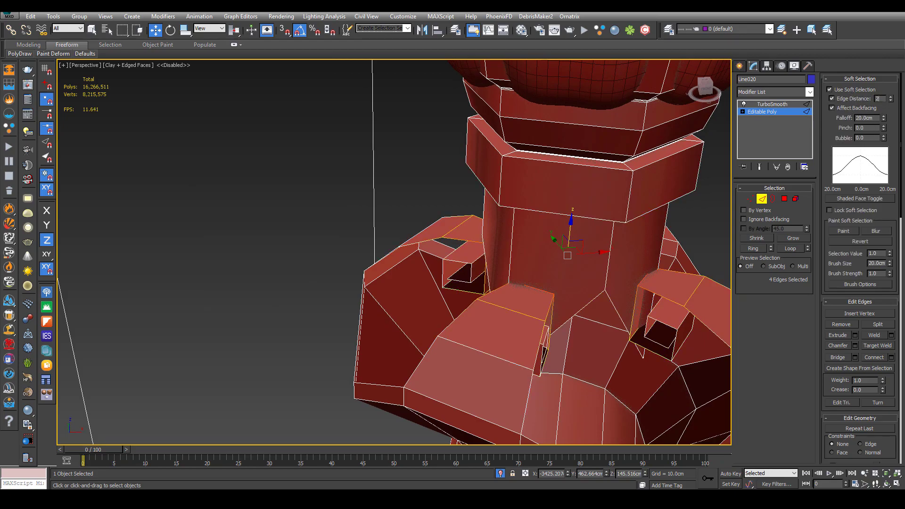
Extend the soft selection's edge distance to 20 and try raising the four inner strip edges about 7 cm
type("0")
key("Return")
middle_click_drag(566, 312, 510, 215, "alt")
scroll(479, 255, "down", 3)
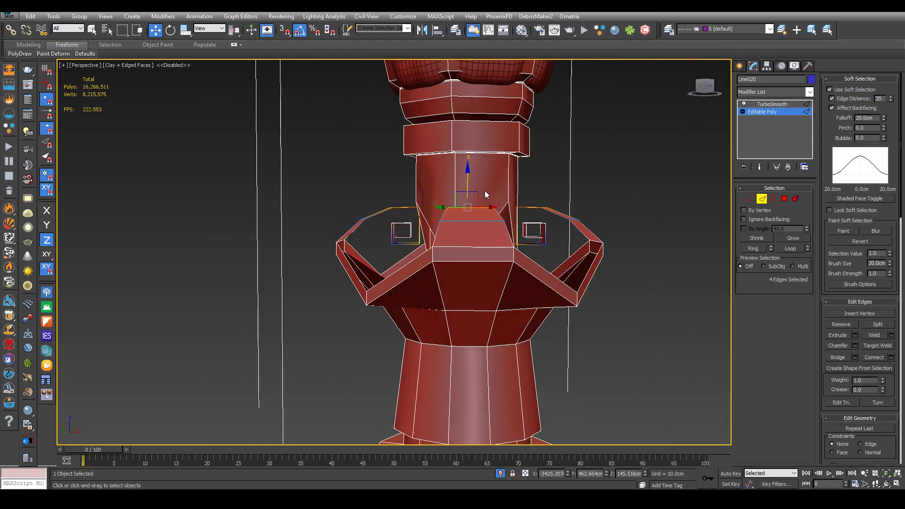
left_click_drag(468, 181, 469, 158)
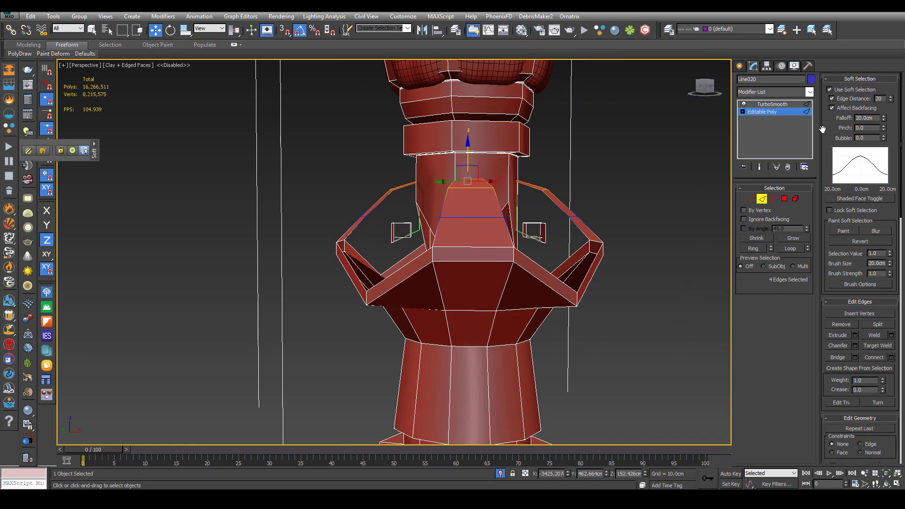
key("ctrl+z")
Set the soft selection falloff to 36.6 cm and try raising the four inner strip edges about 10 cm
left_click_drag(885, 120, 888, 77)
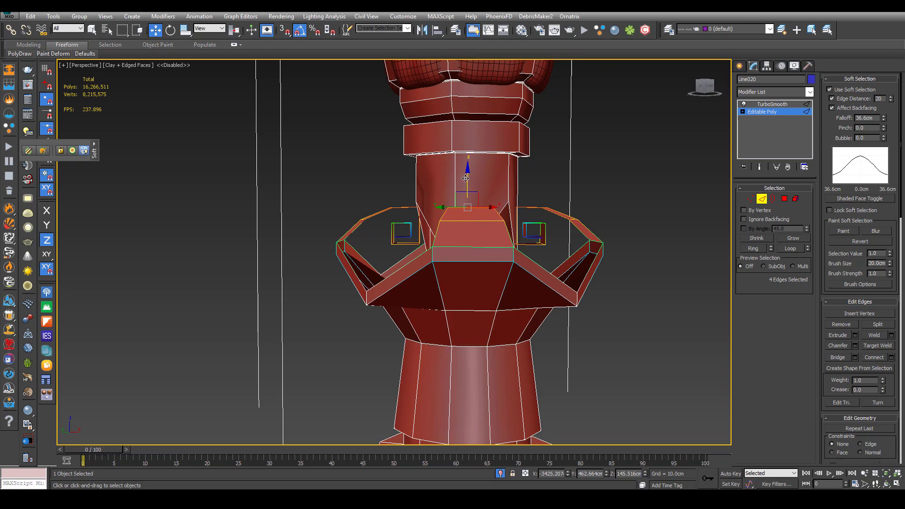
left_click_drag(465, 179, 476, 171)
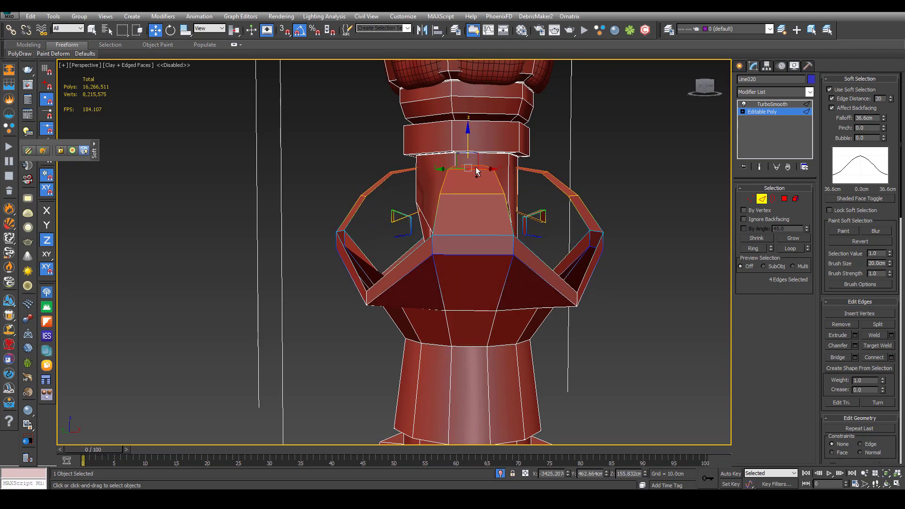
key("ctrl+z")
Add the edges of the inward-curling tips to the selection and raise the lobes about 6.7 cm with soft selection
scroll(531, 229, "up", 5)
left_click_drag(536, 244, 520, 254, "ctrl")
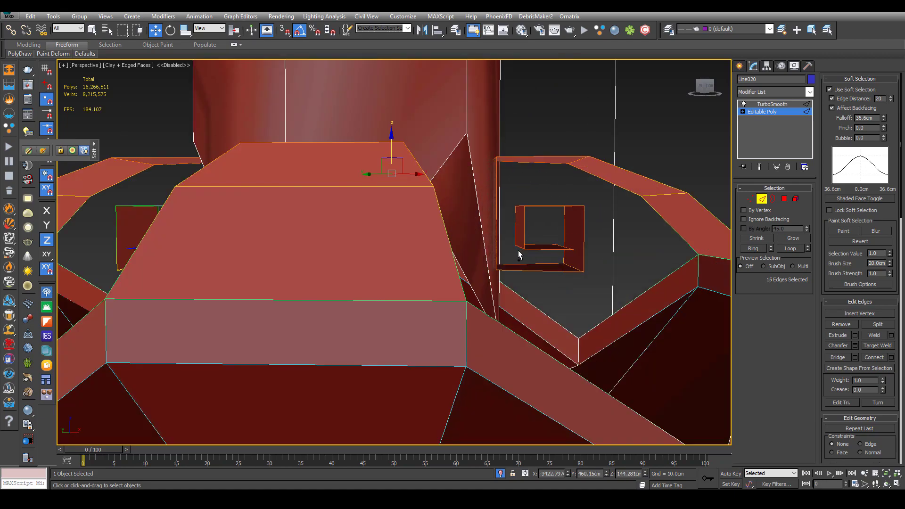
middle_click_drag(533, 248, 648, 238)
left_click_drag(343, 243, 343, 240, "ctrl")
scroll(343, 239, "down", 5)
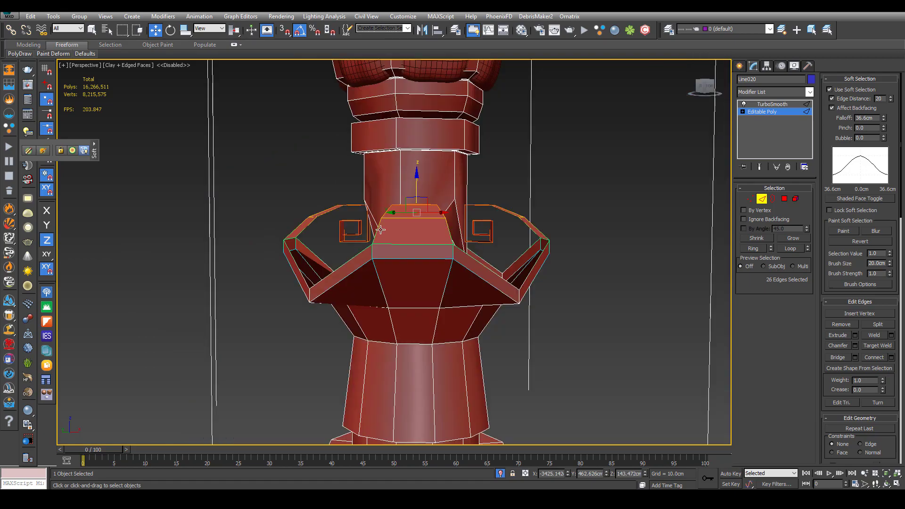
left_click_drag(421, 192, 419, 169)
middle_click_drag(420, 169, 547, 177, "alt")
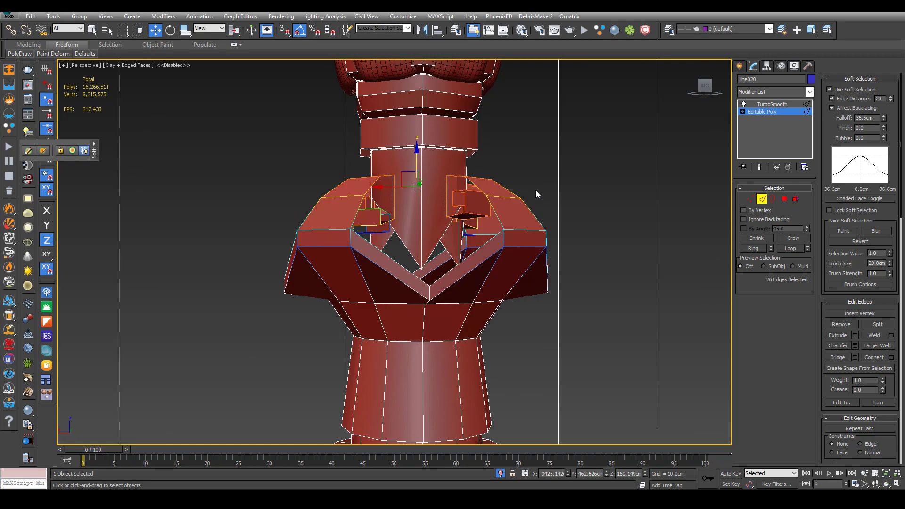
scroll(542, 216, "down", 5)
middle_click_drag(543, 216, 540, 220, "alt")
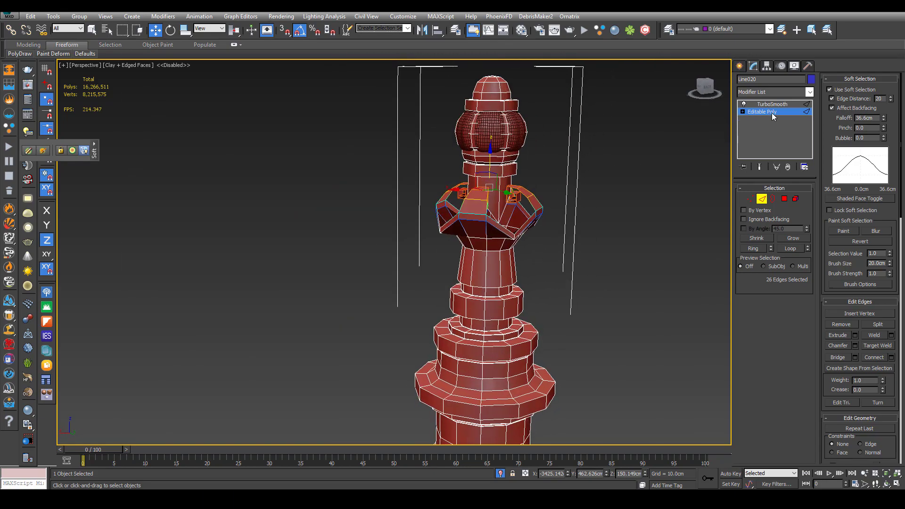
Examine the raised lobes and their curled tips on the smoothed post, comparing them with the unsmoothed mesh
left_click(772, 104)
left_click(660, 160)
scroll(565, 203, "up", 5)
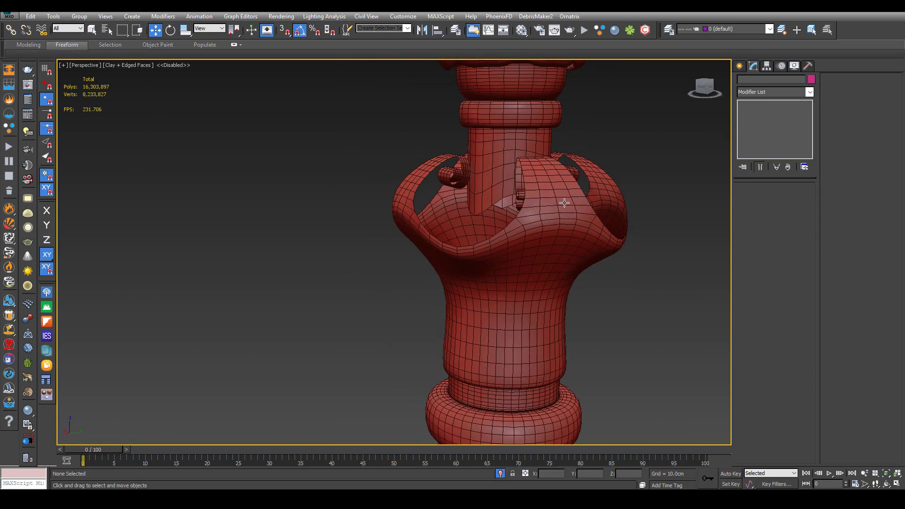
middle_click_drag(565, 203, 543, 239, "alt")
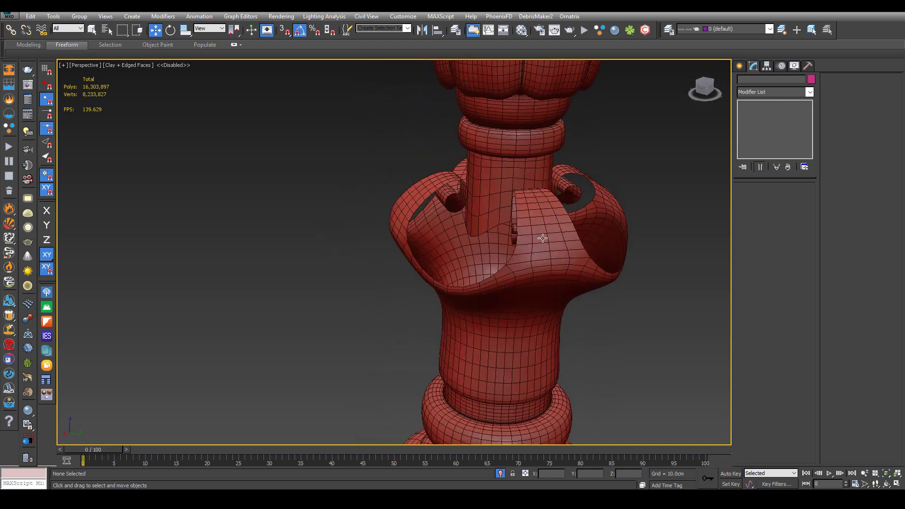
left_click(543, 262)
left_click(782, 113)
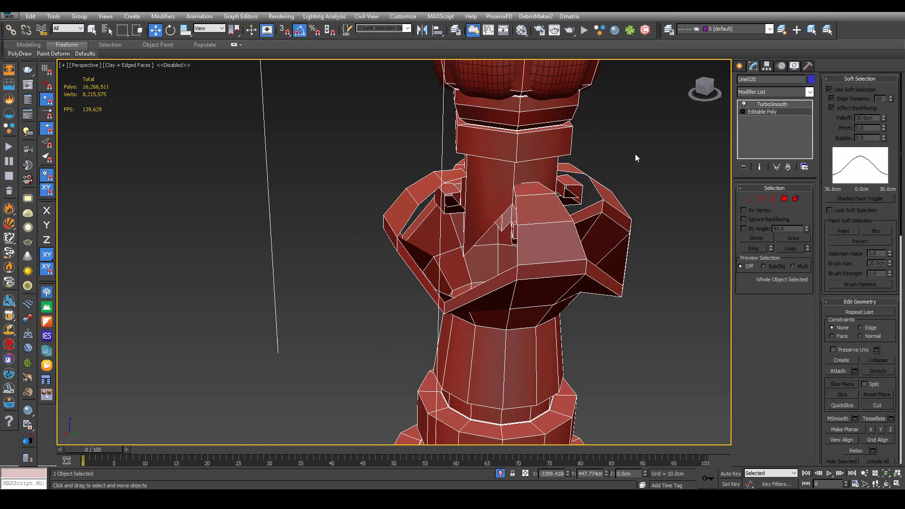
left_click(635, 154)
left_click(571, 251)
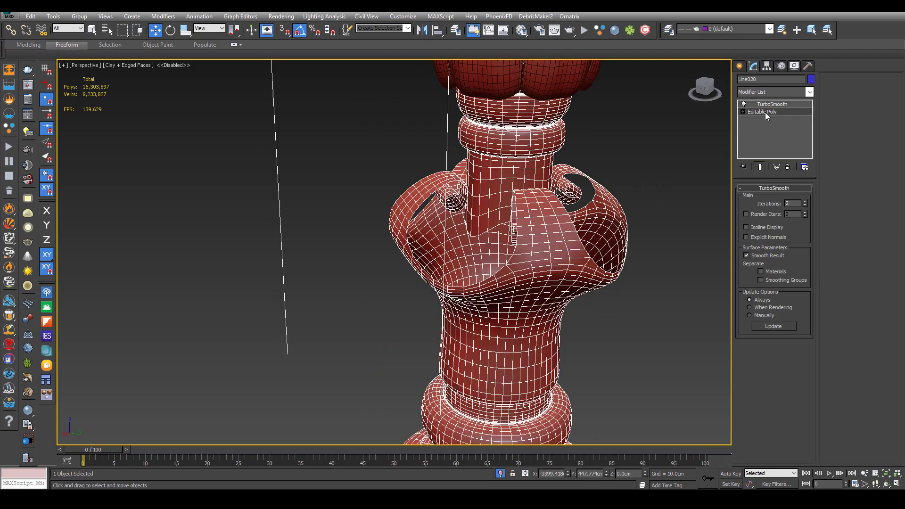
left_click(765, 112)
key("3")
middle_click_drag(653, 245, 569, 258, "alt")
left_click(578, 244)
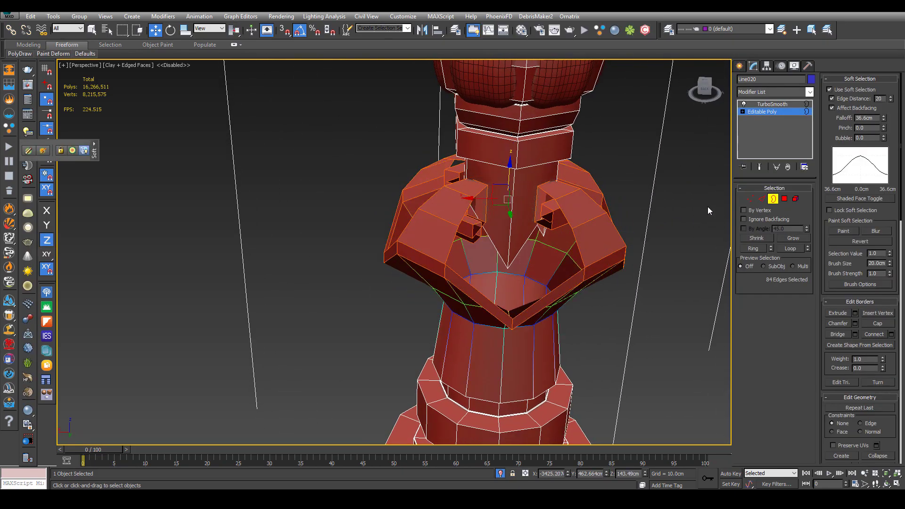
Disable TurboSmooth and soft selection, and select the two rim edges forming one V-shaped notch between the lobes
left_click(762, 199)
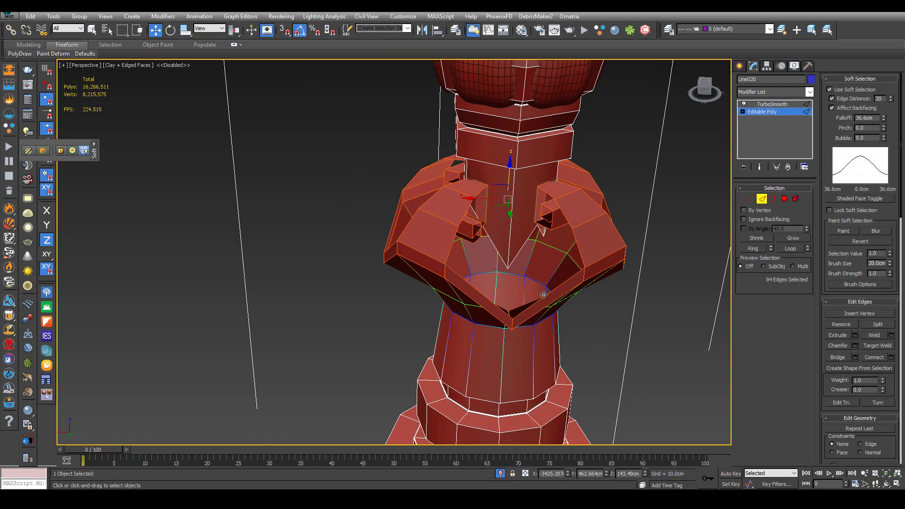
left_click(760, 167)
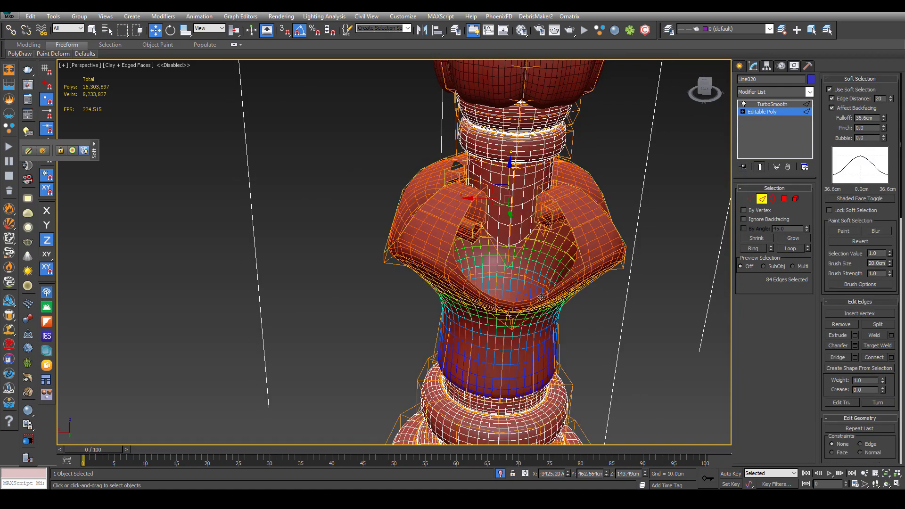
left_click(744, 107)
left_click(525, 312)
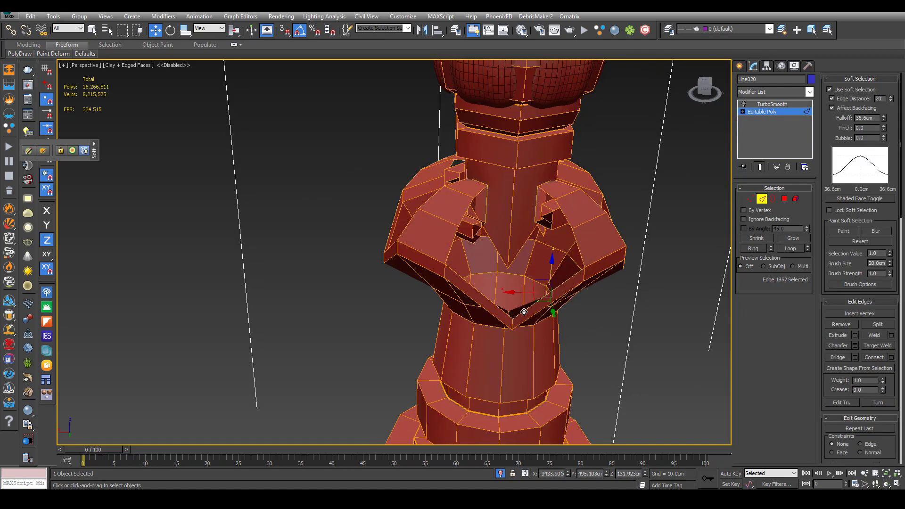
left_click(830, 89)
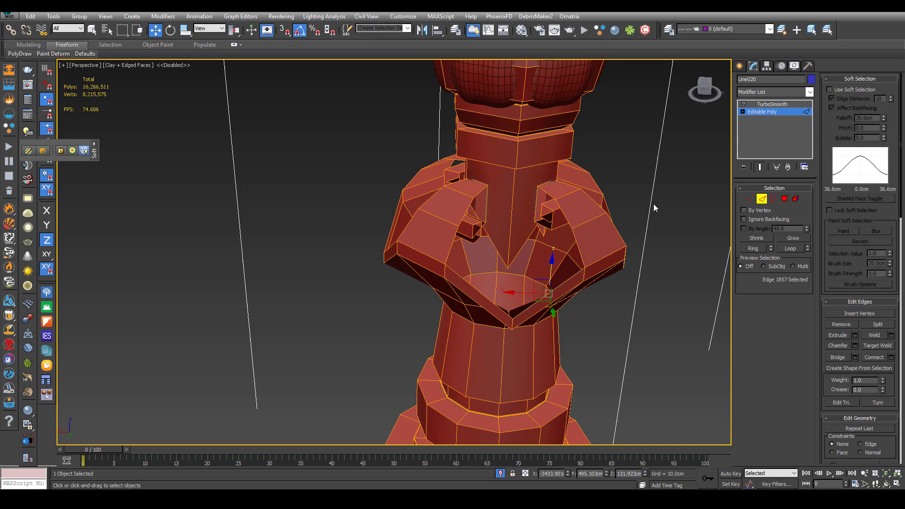
left_click(474, 288, "ctrl")
left_click(760, 168)
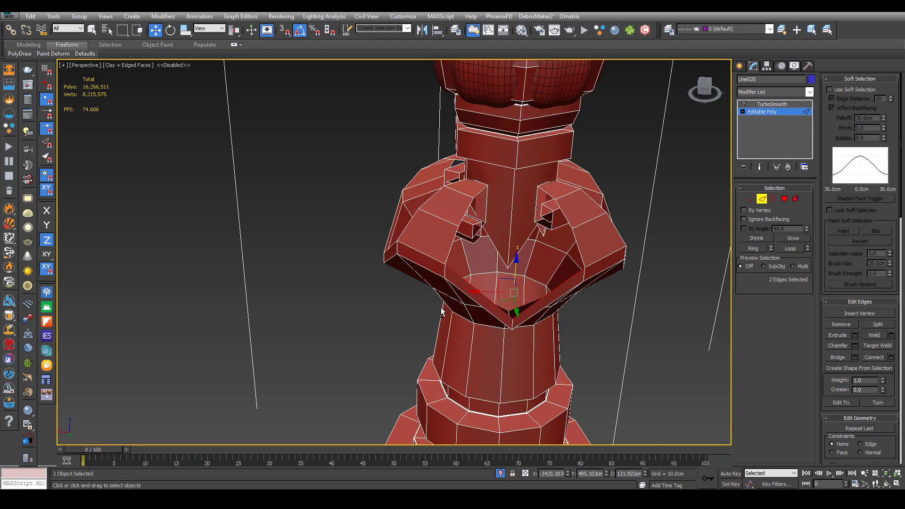
Add the two rim edges of the opposite notch to the selection and bridge the edges across the cup's mouth
middle_click_drag(442, 313, 593, 305, "alt")
middle_click_drag(500, 363, 511, 300)
left_click(494, 315, "ctrl")
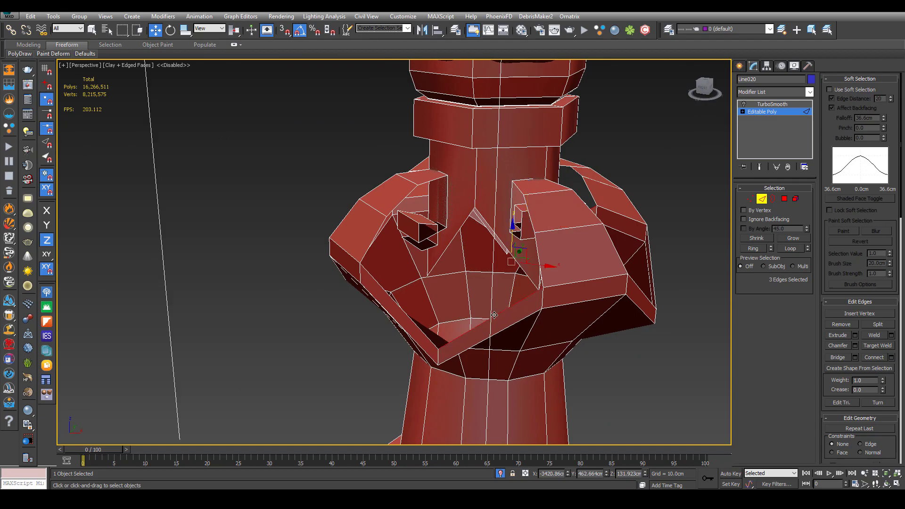
left_click(422, 325, "ctrl")
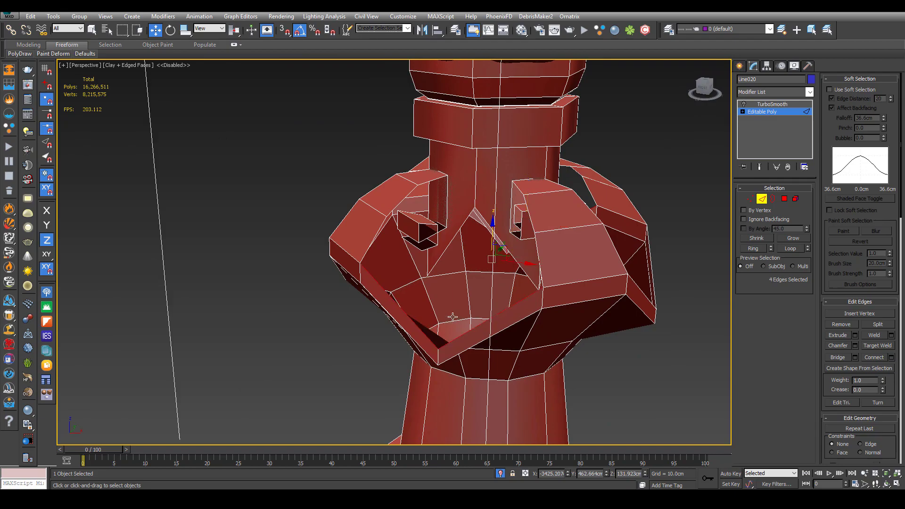
left_click(760, 250)
left_click(836, 358)
middle_click_drag(584, 326, 430, 331, "alt")
scroll(435, 325, "down", 8)
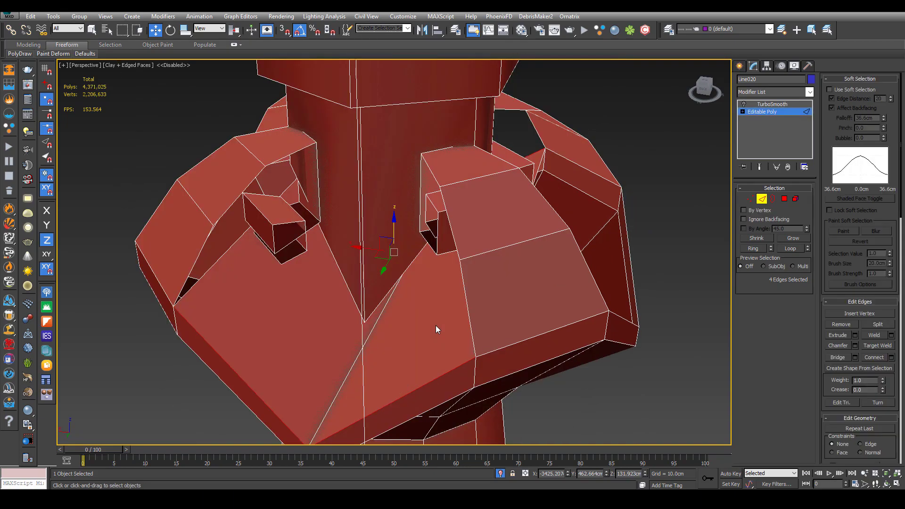
Detach the element containing the cup and lower post as a separate object, and select that object
left_click(795, 199)
left_click(419, 357)
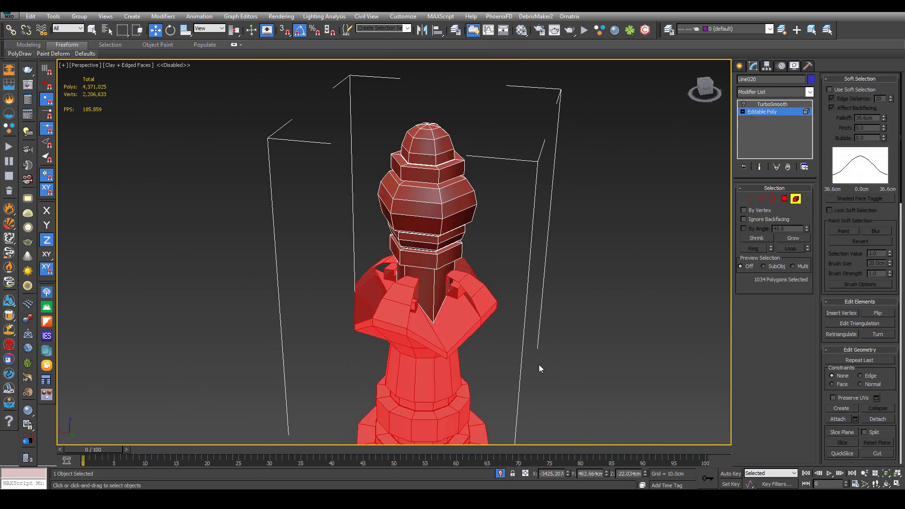
left_click(870, 419)
key("Return")
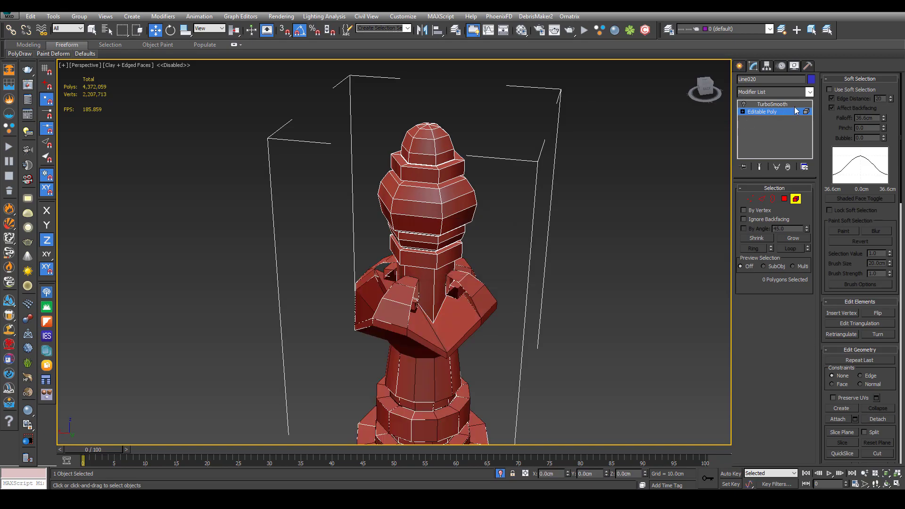
left_click(794, 110)
left_click(628, 219)
left_click(386, 362)
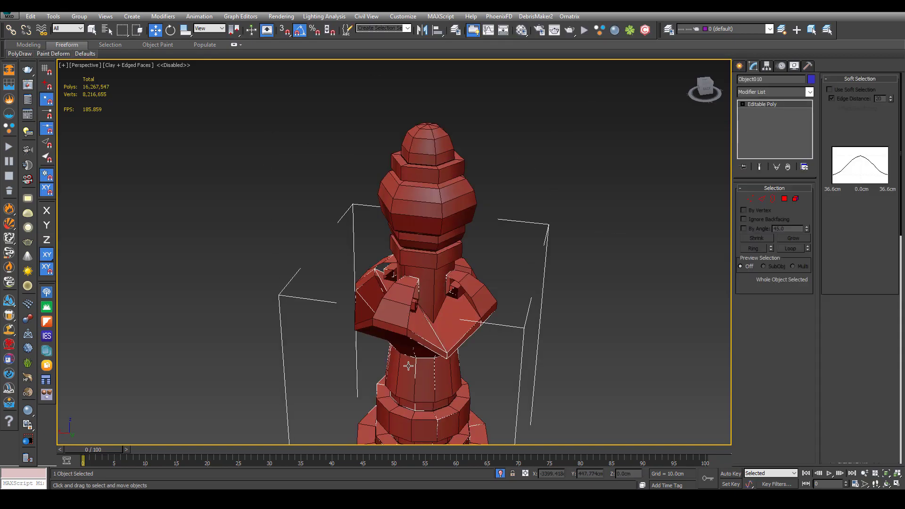
Delete the two large polygons capping the flared crown at the column's upper end
scroll(539, 206, "down", 5)
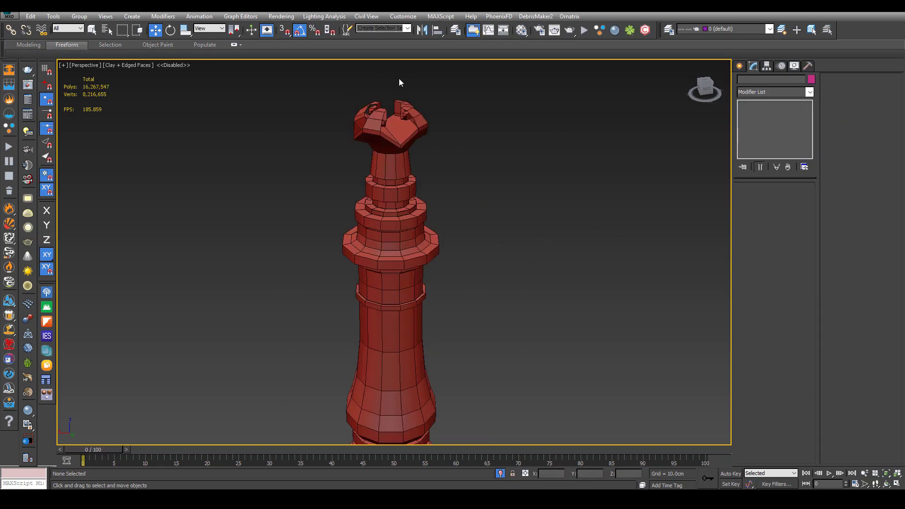
scroll(399, 83, "up", 4)
middle_click_drag(399, 82, 473, 227, "alt")
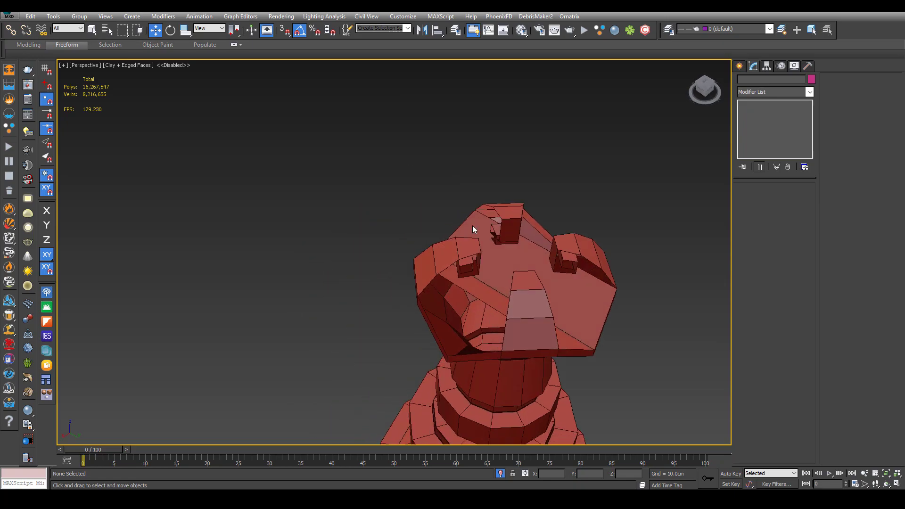
left_click(505, 284)
left_click(786, 199)
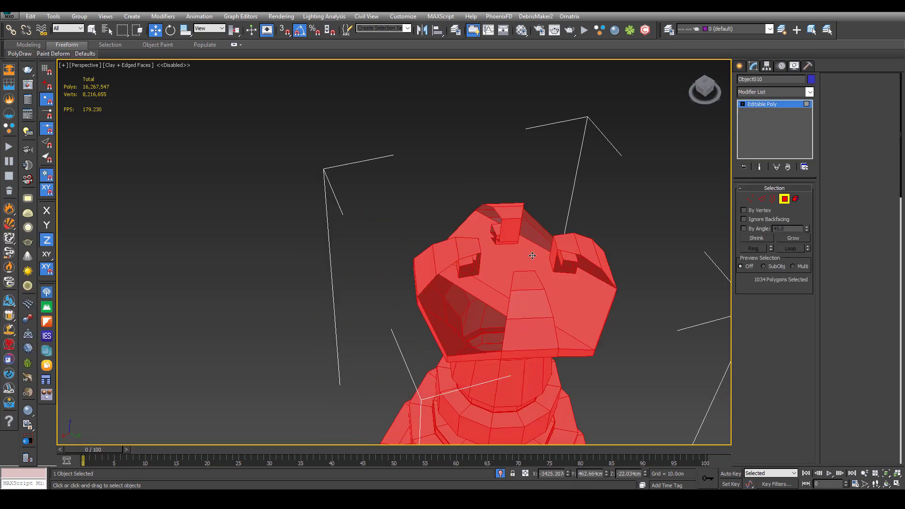
left_click(500, 261)
middle_click_drag(499, 261, 529, 264, "alt")
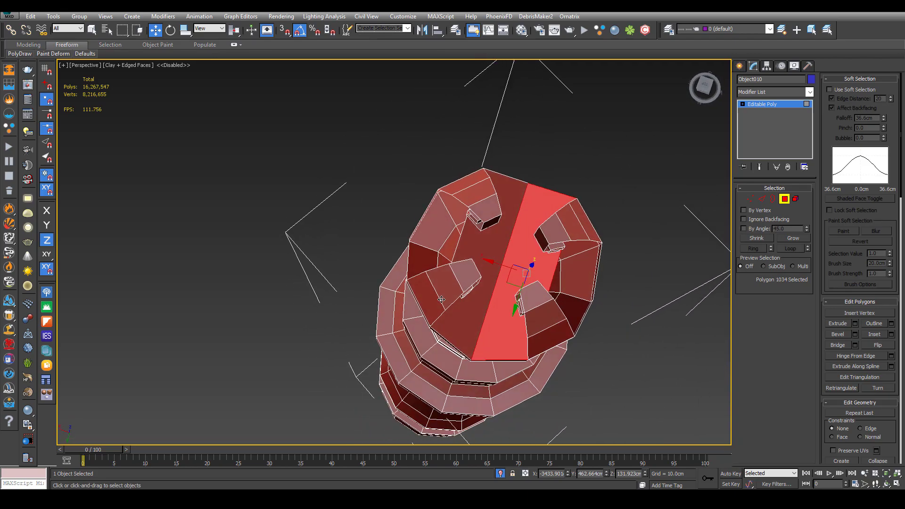
scroll(491, 253, "up", 3)
key("Delete")
left_click(488, 244)
key("Delete")
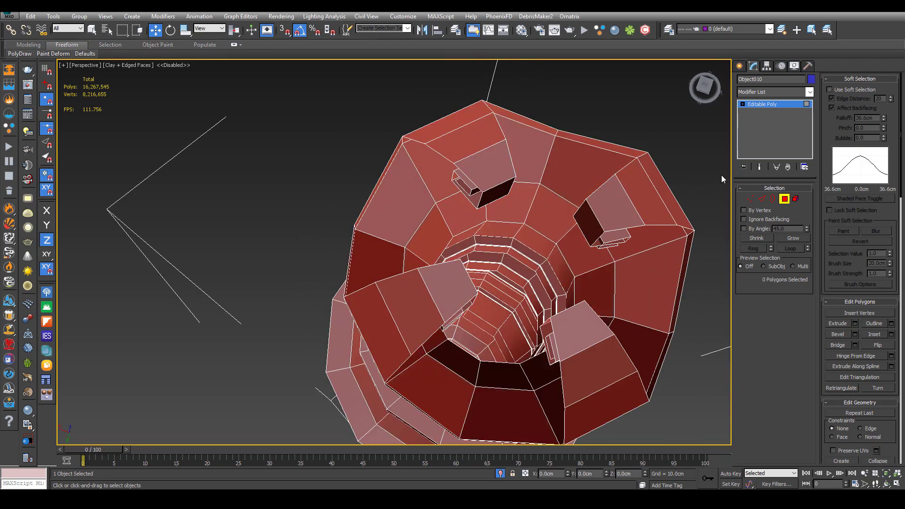
Select the eight edges around the crown's open rim and extrude them inward by scaling a copy
left_click(763, 199)
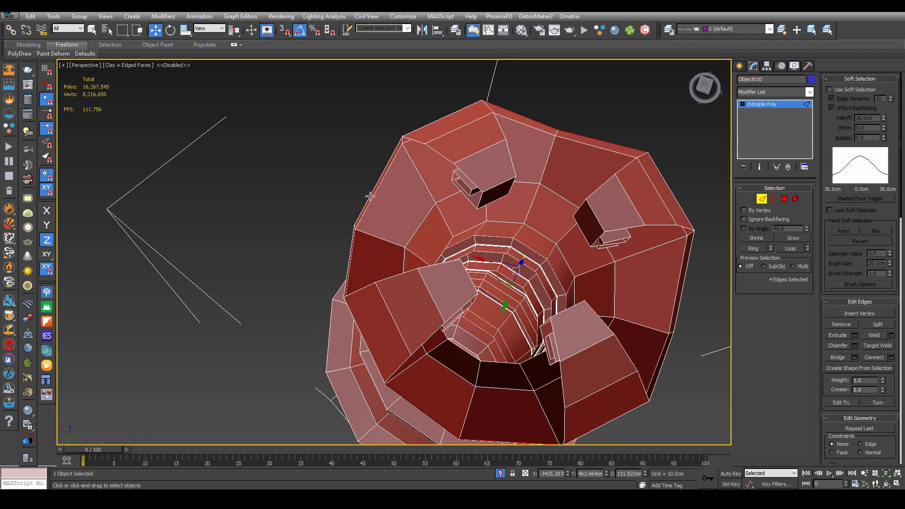
left_click(369, 196, "ctrl")
key("ctrl+z")
left_click(351, 235, "ctrl")
middle_click_drag(351, 235, 477, 224, "alt")
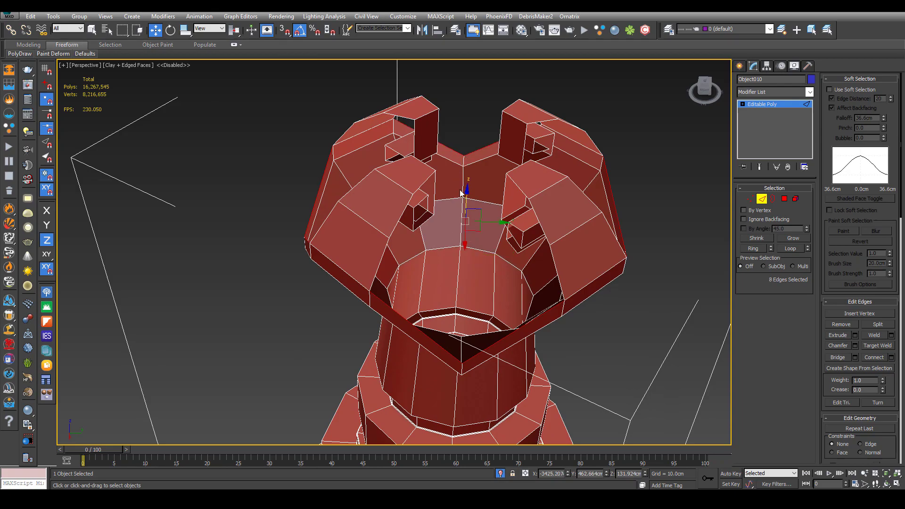
key("r")
left_click_drag(469, 208, 475, 169, "shift")
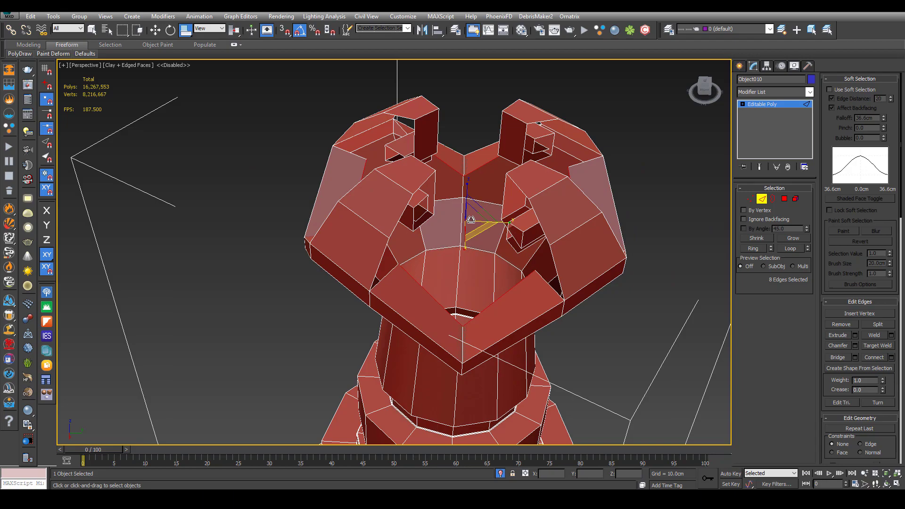
Undo the uneven scaling and scale the extruded rim edges uniformly inward to about 27%
middle_click_drag(471, 219, 472, 172, "alt")
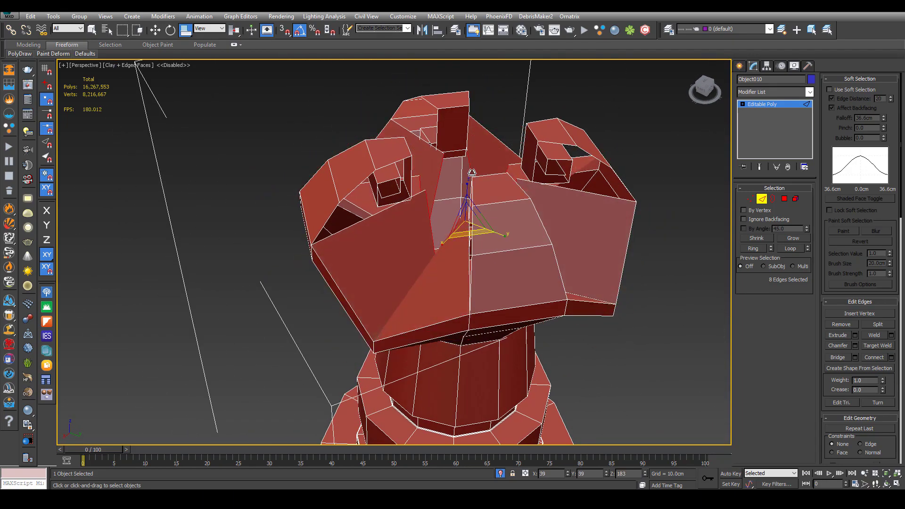
middle_click_drag(453, 216, 470, 215, "alt")
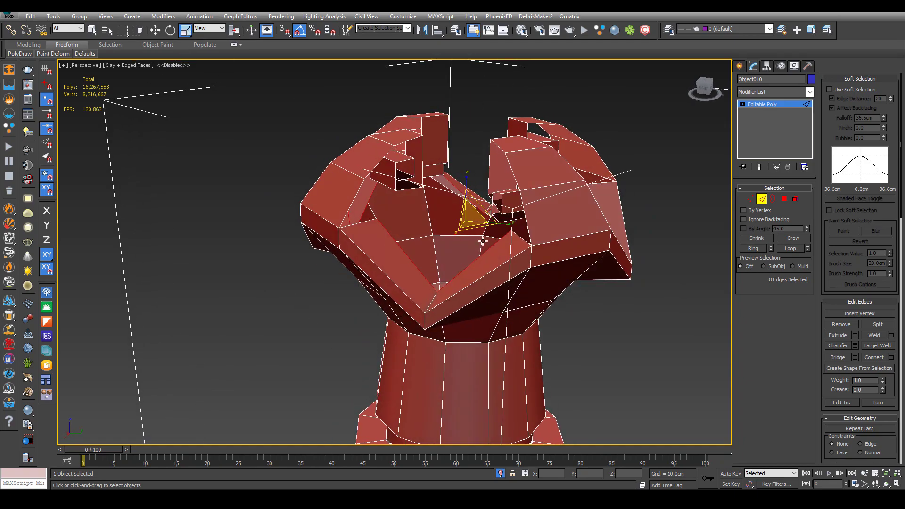
key("ctrl+z")
key("ctrl+z")
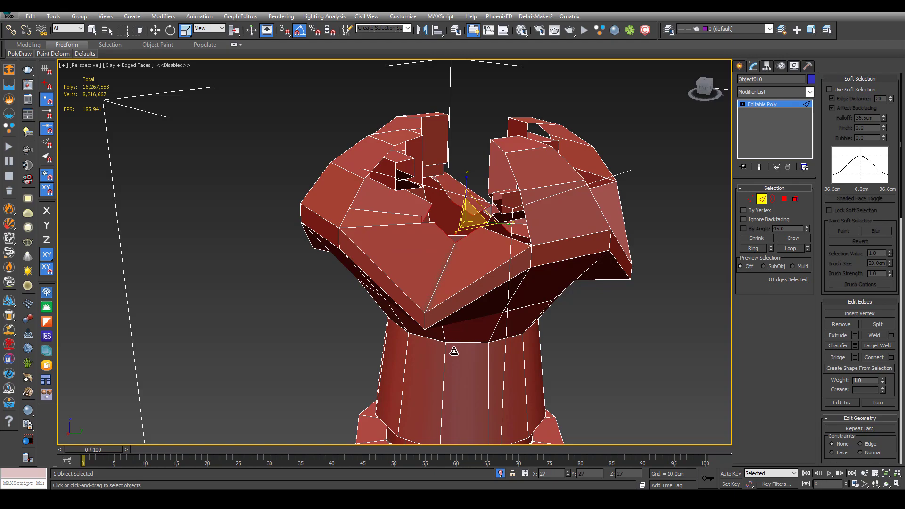
middle_click_drag(451, 284, 466, 342, "alt")
scroll(893, 381, "down", 5)
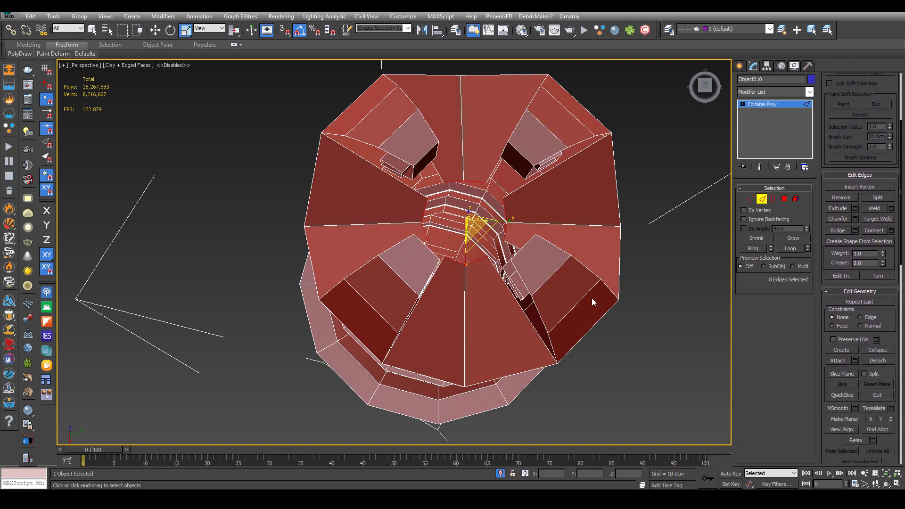
Try to bridge two edges across the open gap beside one of the crown's scrolls
middle_click_drag(468, 269, 464, 217, "alt")
middle_click_drag(437, 222, 536, 223, "alt")
scroll(358, 187, "up", 5)
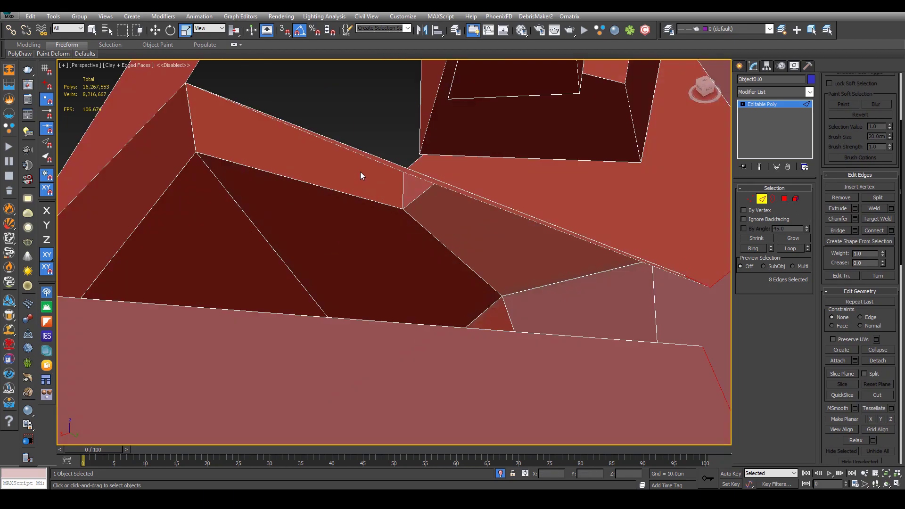
scroll(361, 175, "down", 5)
scroll(366, 162, "up", 3)
left_click(366, 161)
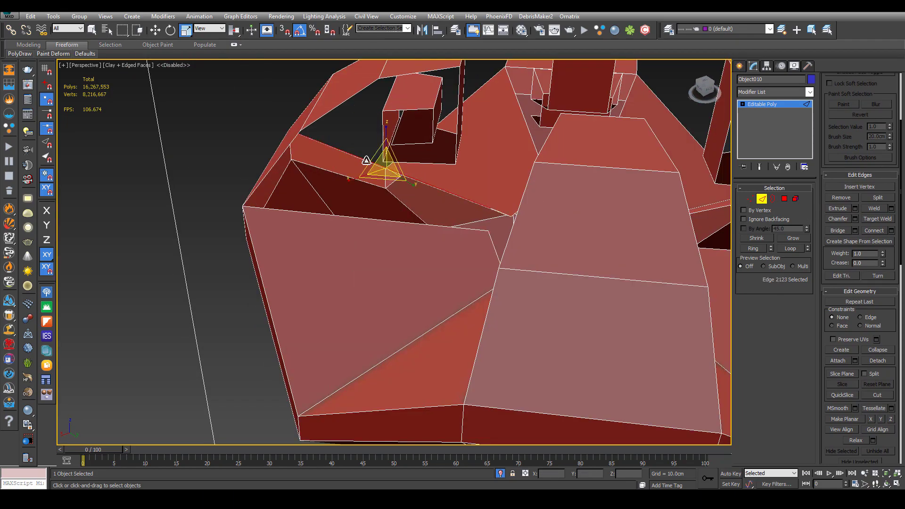
left_click(350, 216, "ctrl")
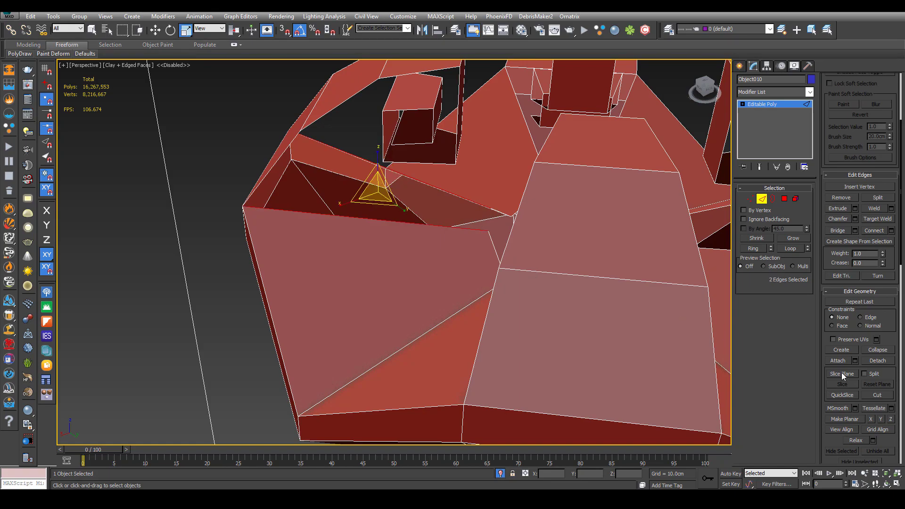
left_click(831, 230)
key("w")
middle_click_drag(393, 247, 355, 236, "alt")
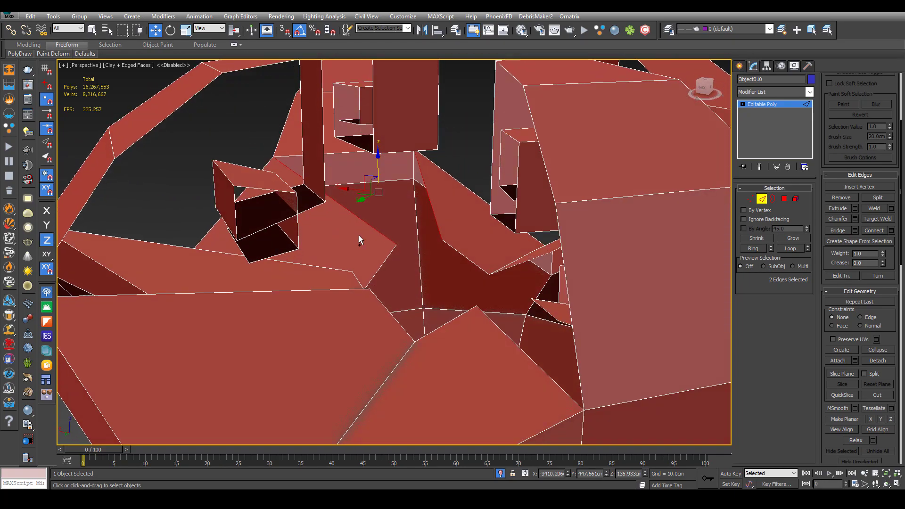
left_click(440, 232)
key("ctrl+z")
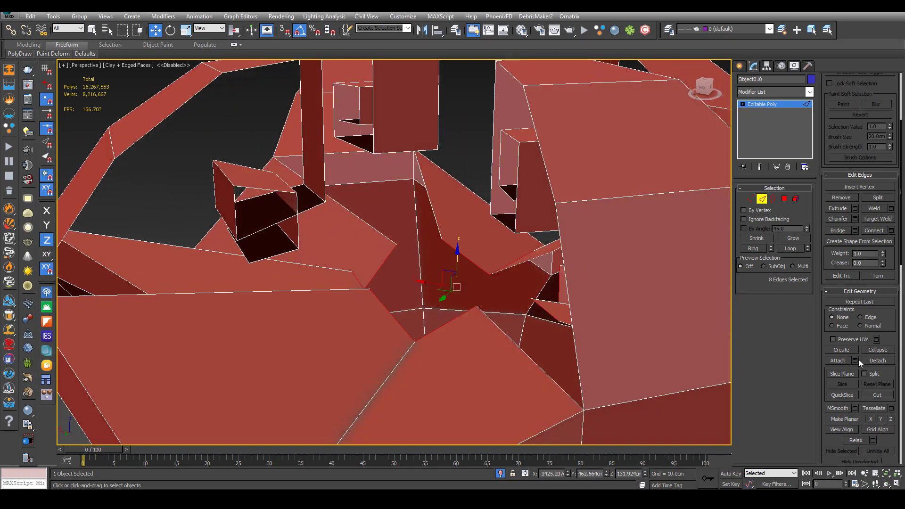
Convert the eight selected inner rim edges to vertices and collapse them into a single central vertex
left_click_drag(888, 335, 888, 333)
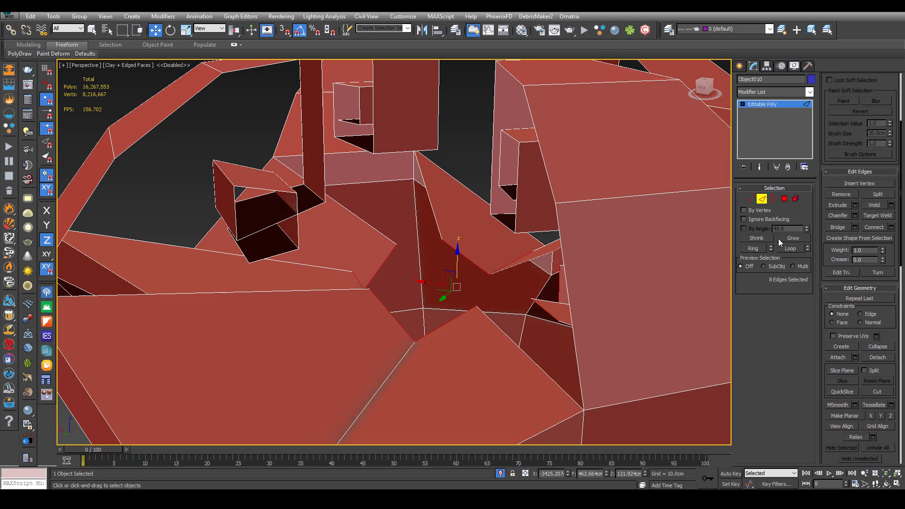
left_click(750, 199, "ctrl")
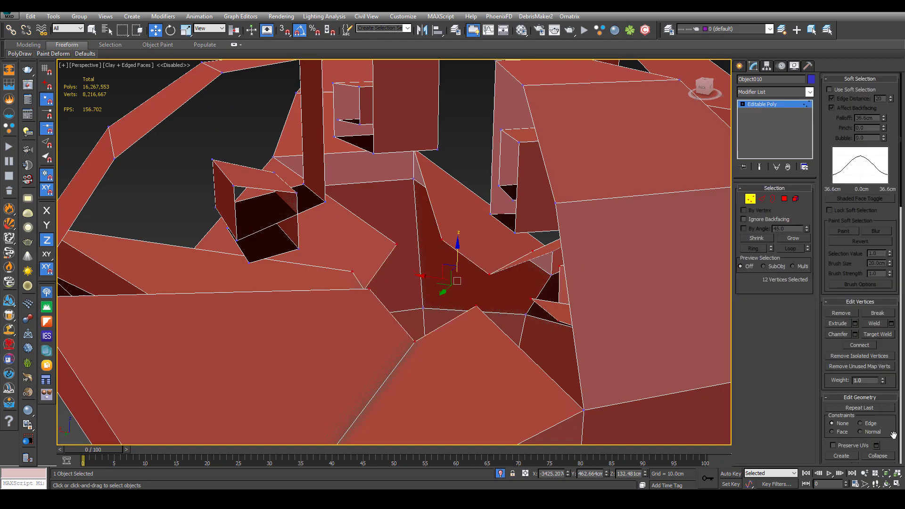
left_click(877, 456)
middle_click_drag(459, 283, 602, 370, "alt")
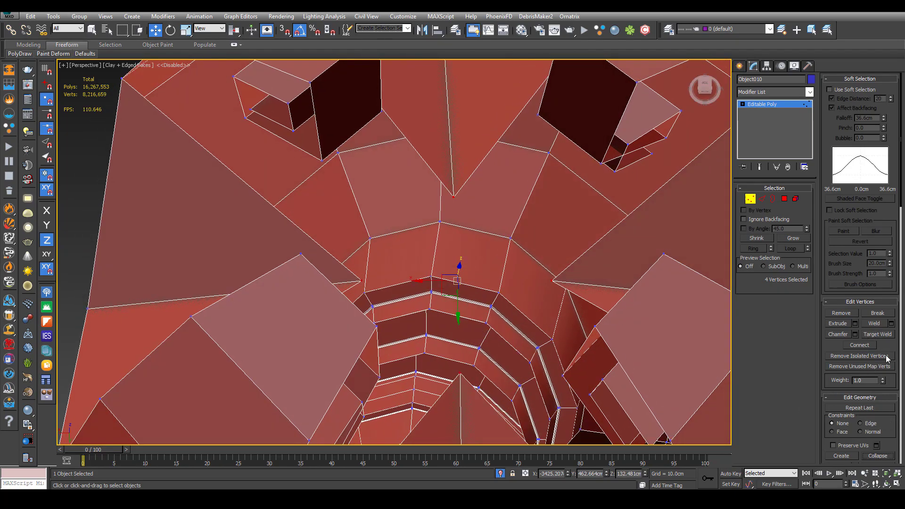
scroll(878, 396, "down", 2)
left_click(882, 429)
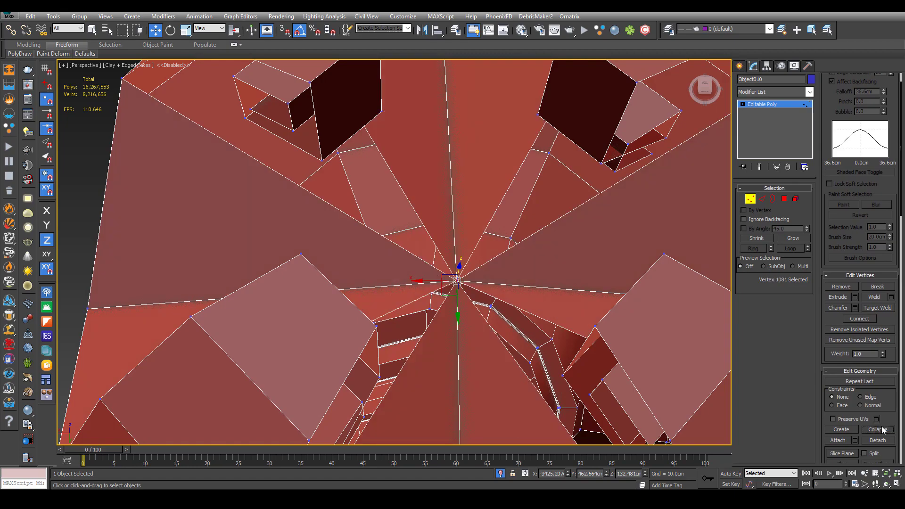
middle_click_drag(432, 249, 566, 214, "alt")
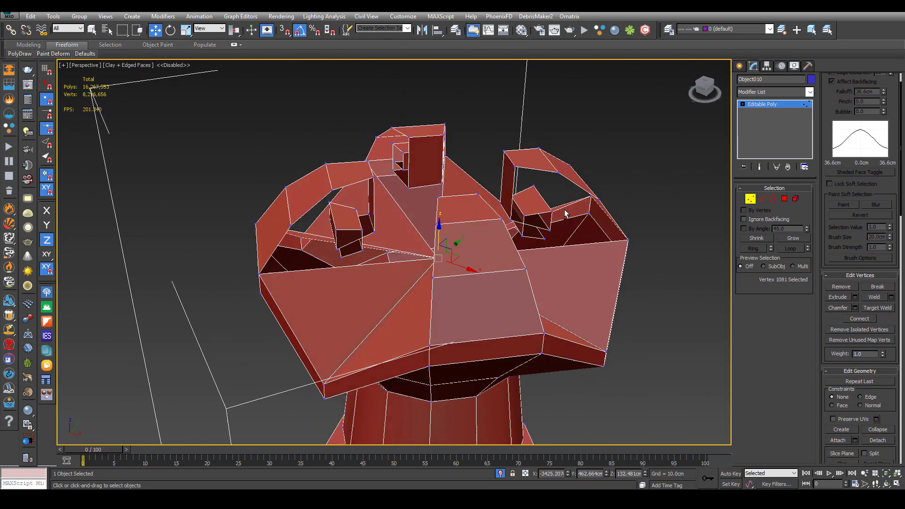
left_click(773, 199)
left_click(600, 244)
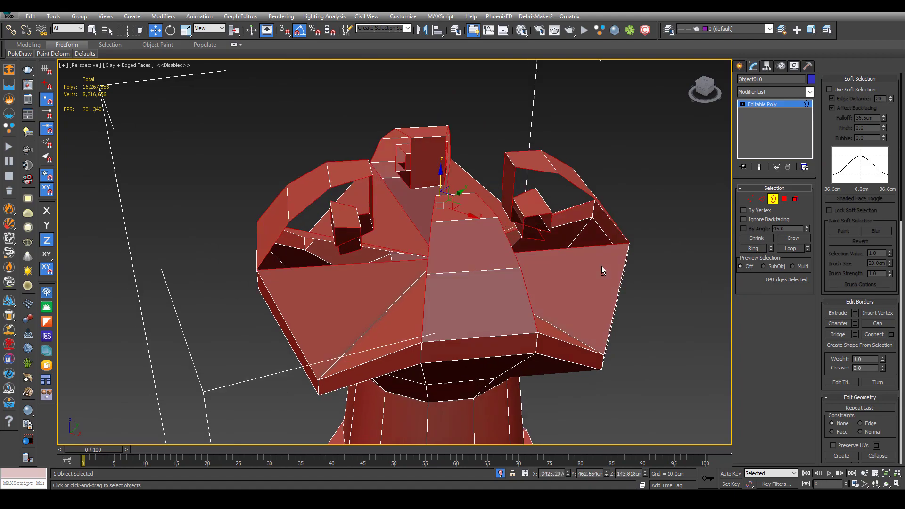
middle_click_drag(602, 266, 719, 204, "alt")
left_click(763, 199)
scroll(562, 236, "up", 5)
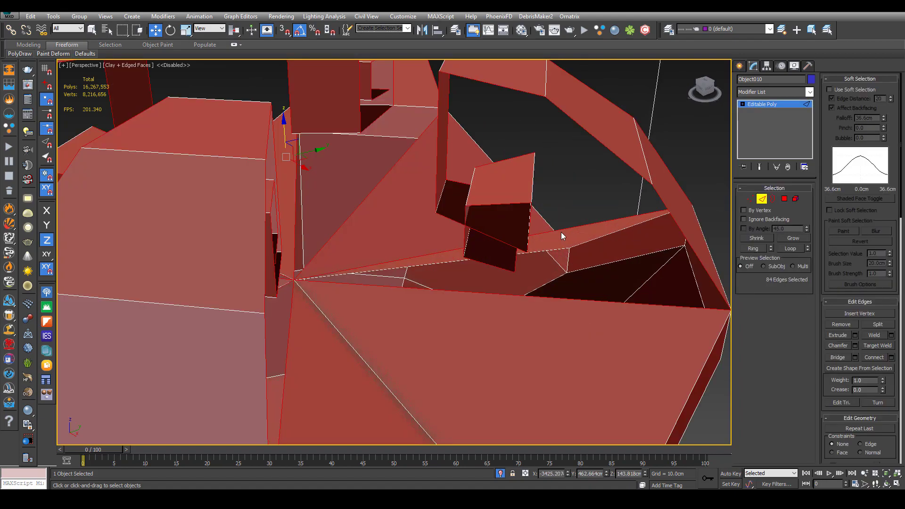
left_click(562, 232)
left_click(539, 297, "ctrl")
scroll(539, 296, "down", 6)
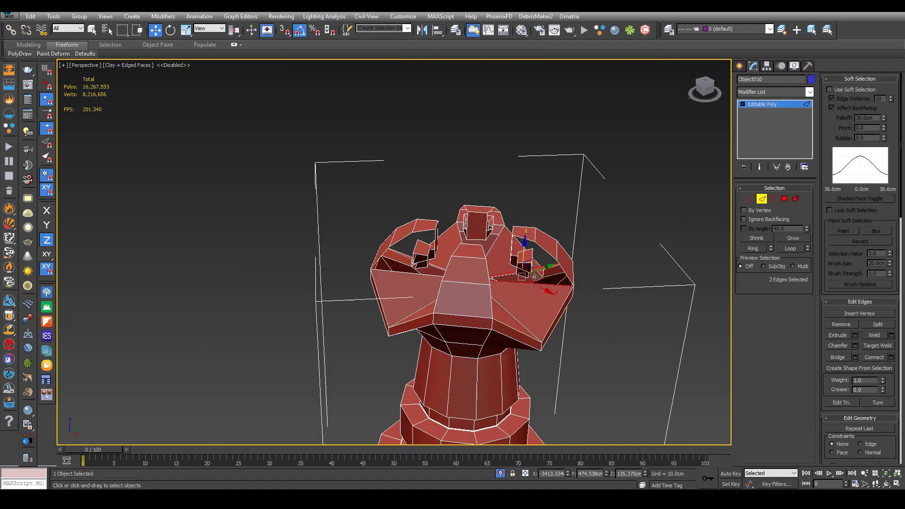
middle_click_drag(542, 254, 549, 288, "alt")
Leave sub-object editing and add a TurboSmooth modifier with 2 iterations to the column
left_click(759, 104)
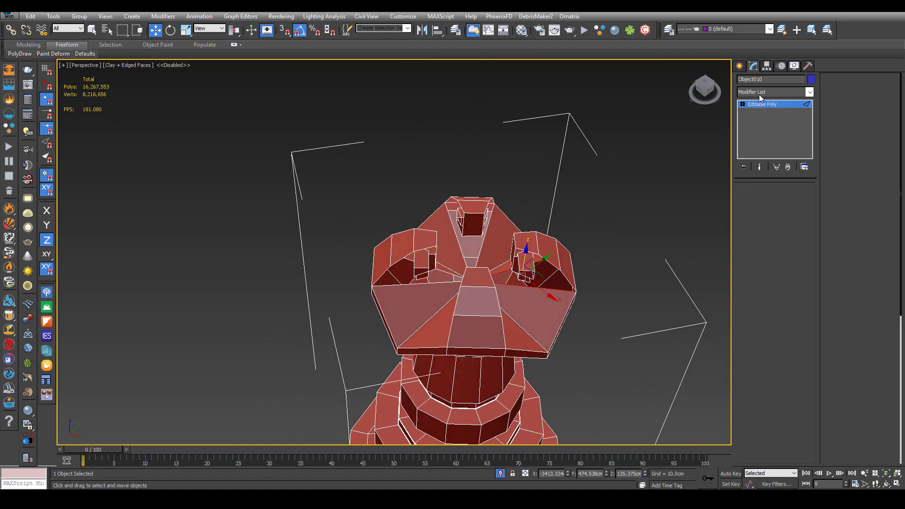
left_click(759, 91)
key("t")
key("t")
key("t")
key("t")
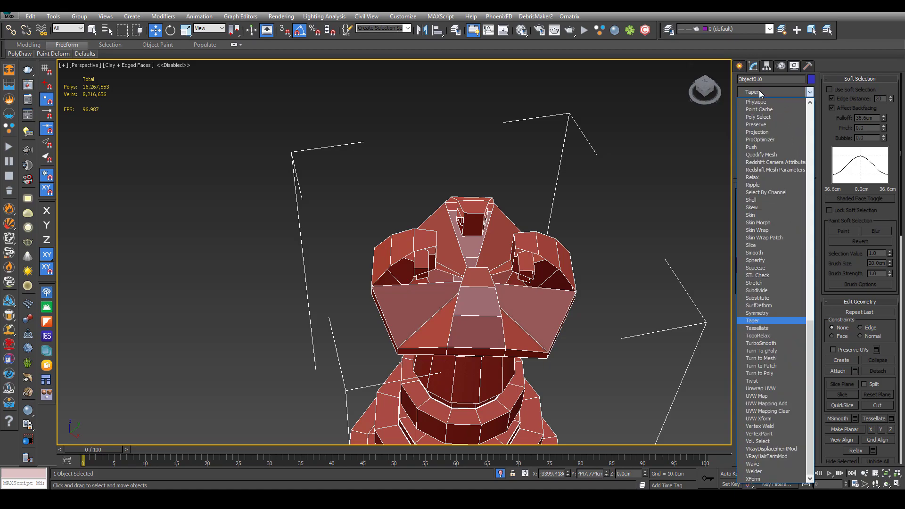
key("Return")
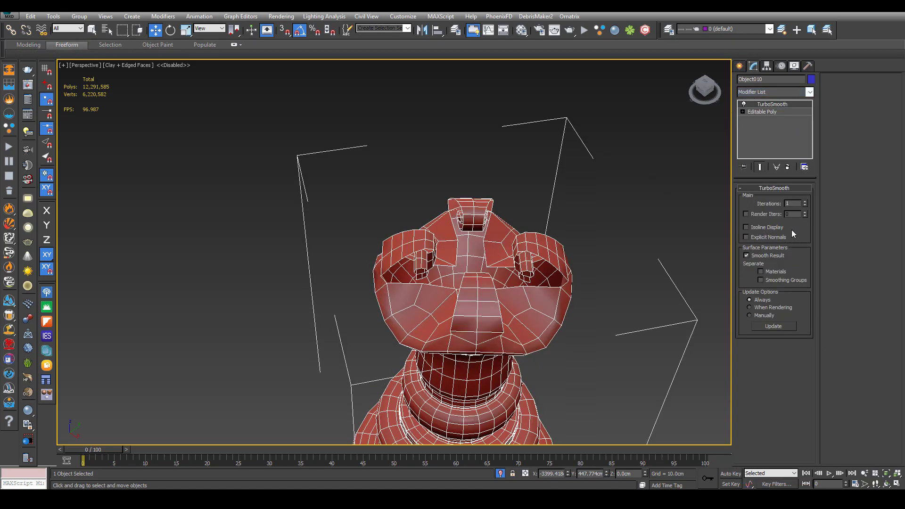
left_click(806, 202)
Examine the smoothed column and its crown from several angles to check the rim and scroll shapes
left_click(595, 233)
middle_click_drag(573, 299, 608, 261, "alt")
key("z")
scroll(366, 204, "up", 10)
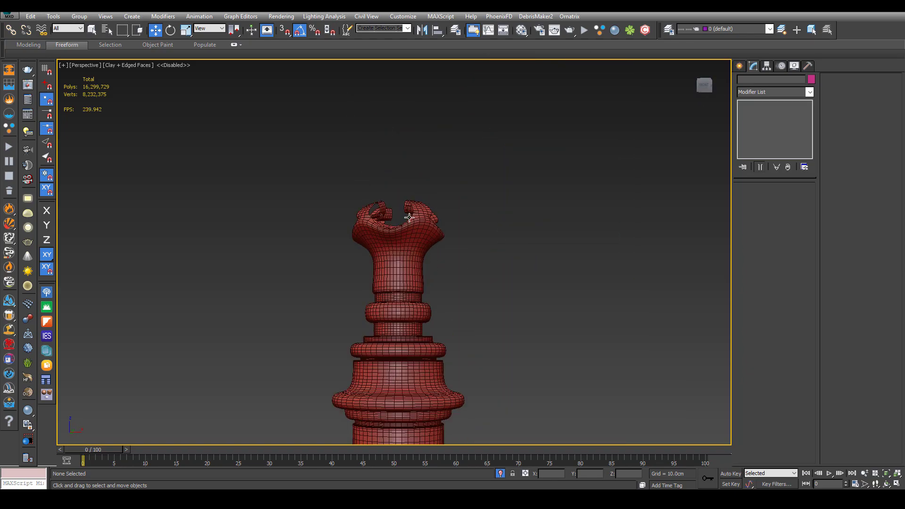
middle_click_drag(430, 258, 392, 259, "alt")
scroll(363, 219, "up", 6)
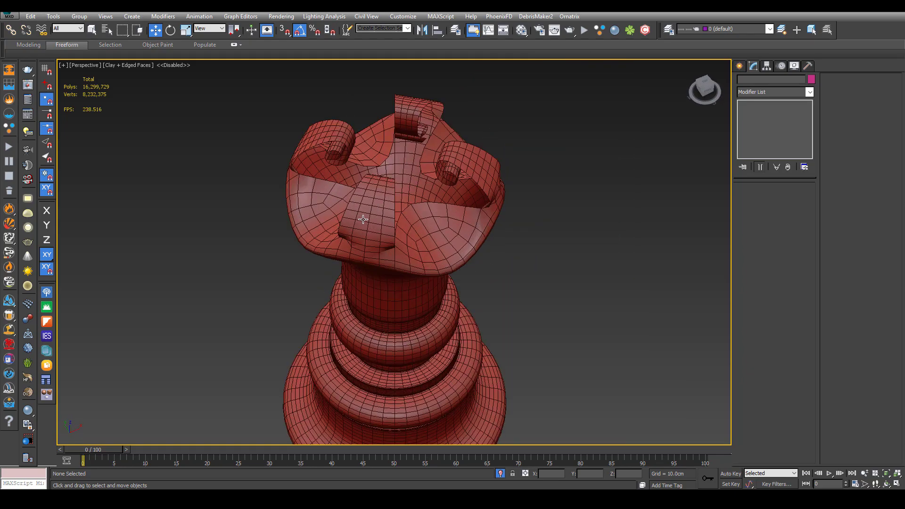
middle_click_drag(364, 218, 378, 192, "alt")
scroll(378, 192, "up", 3)
left_click(436, 262)
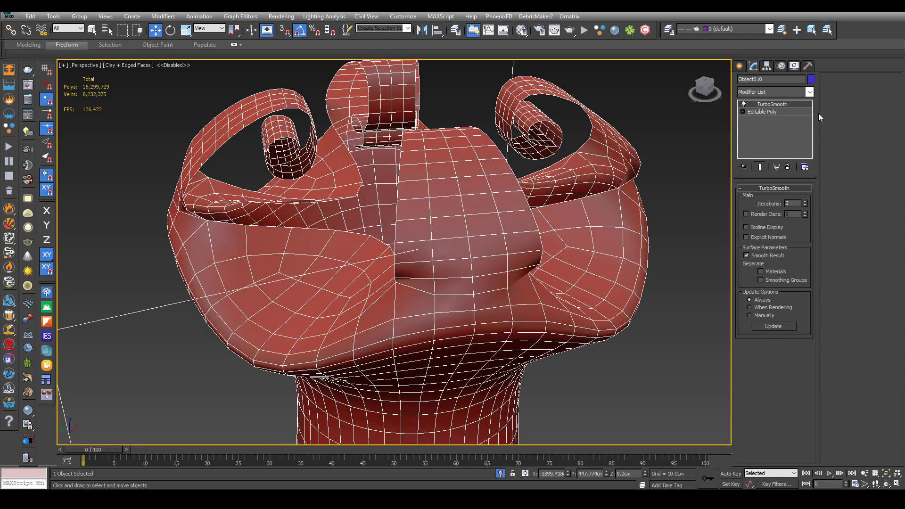
middle_click_drag(520, 305, 560, 295, "alt")
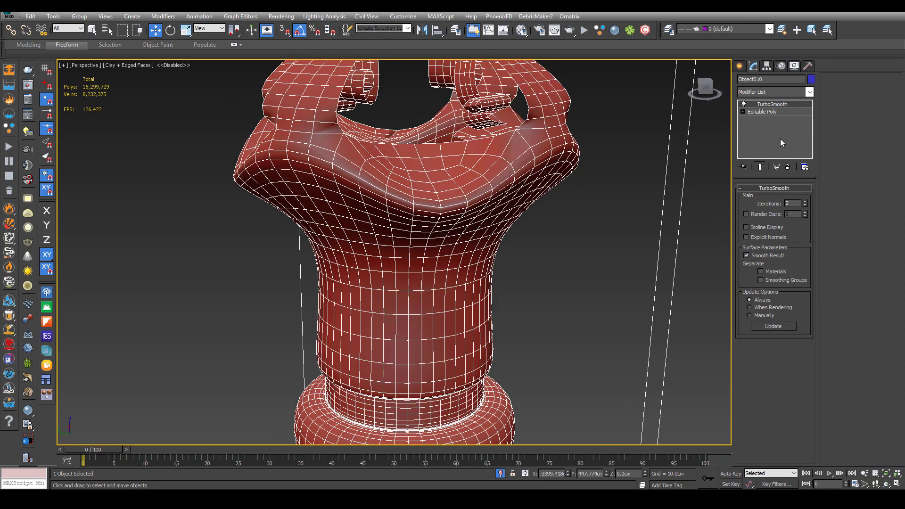
Try breaking the two upper rim vertices at the base of one crown scroll and check the smoothed result
left_click(777, 111)
left_click(751, 199)
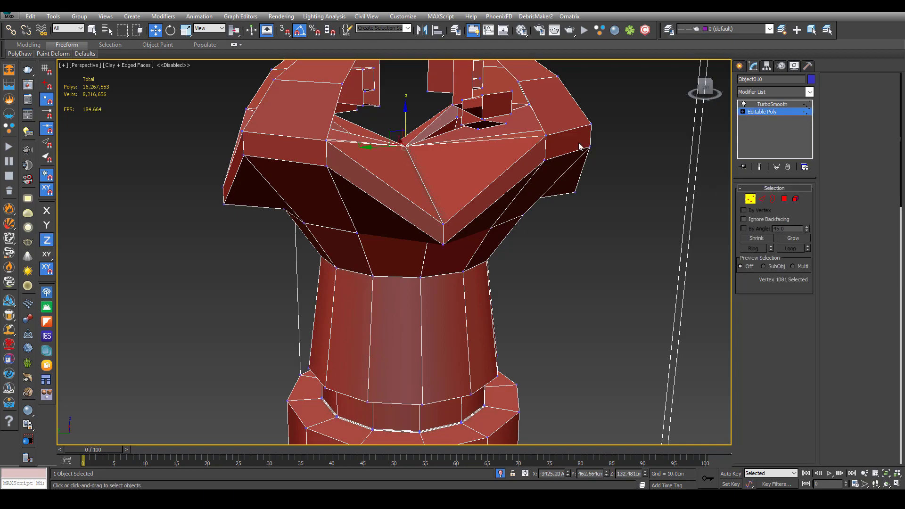
left_click(547, 136)
scroll(581, 160, "up", 5)
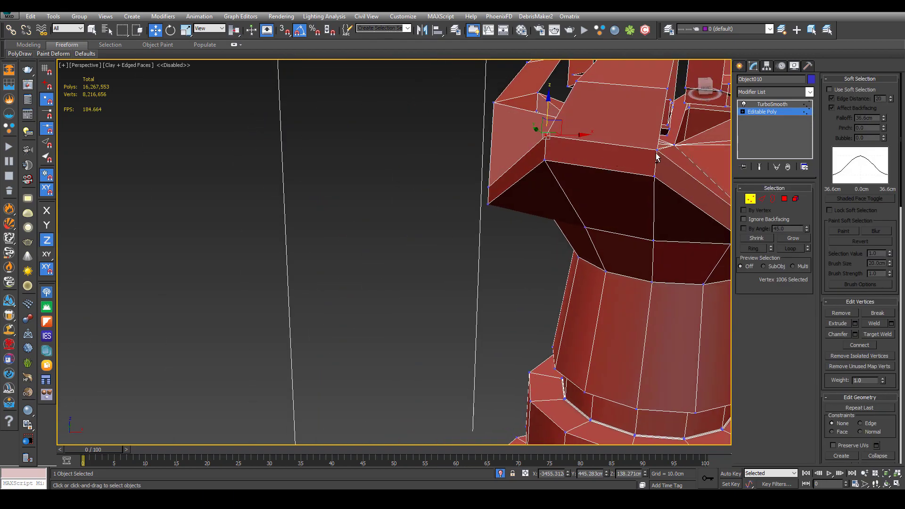
left_click(657, 150, "ctrl")
right_click(606, 177)
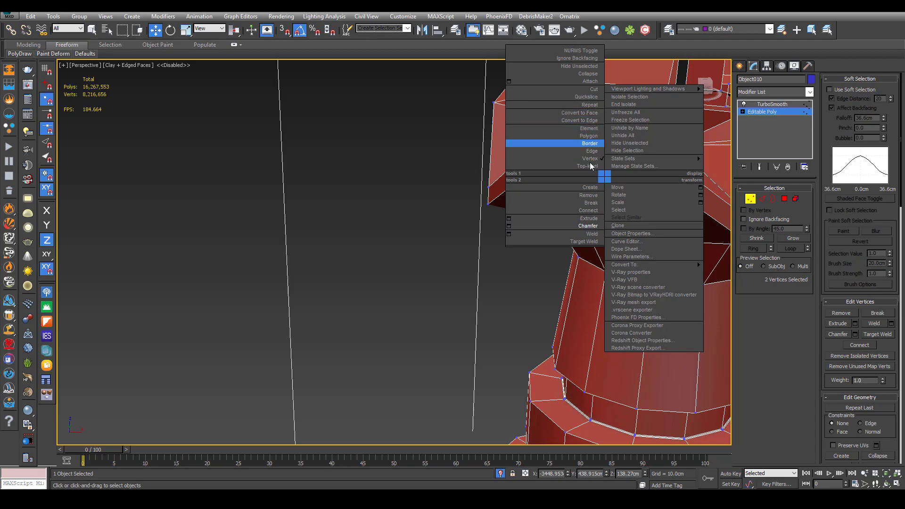
left_click(587, 206)
scroll(622, 225, "down", 5)
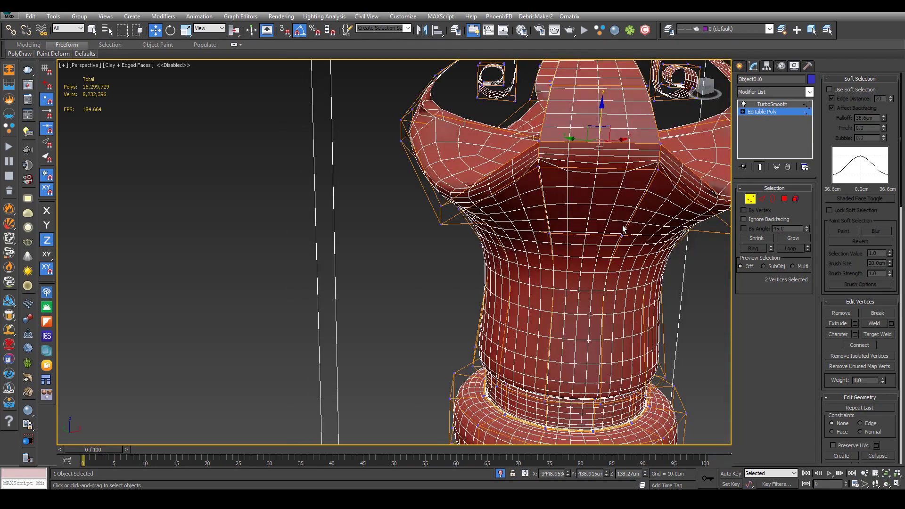
left_click(595, 208)
scroll(596, 211, "up", 5)
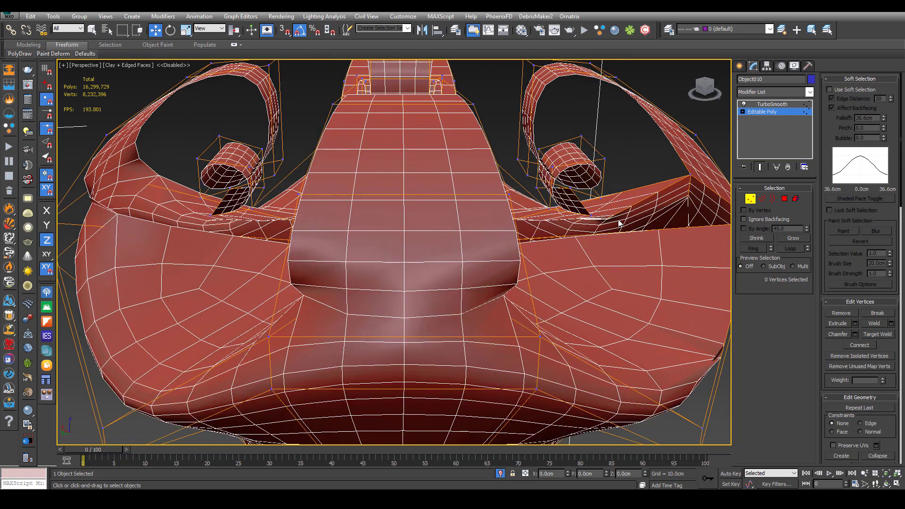
middle_click_drag(599, 218, 649, 166, "alt")
scroll(651, 166, "down", 5)
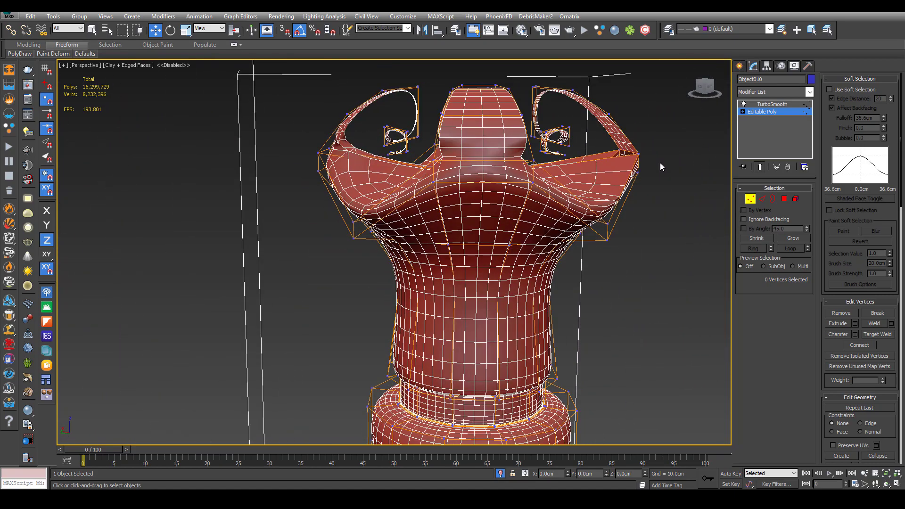
left_click_drag(657, 167, 619, 146)
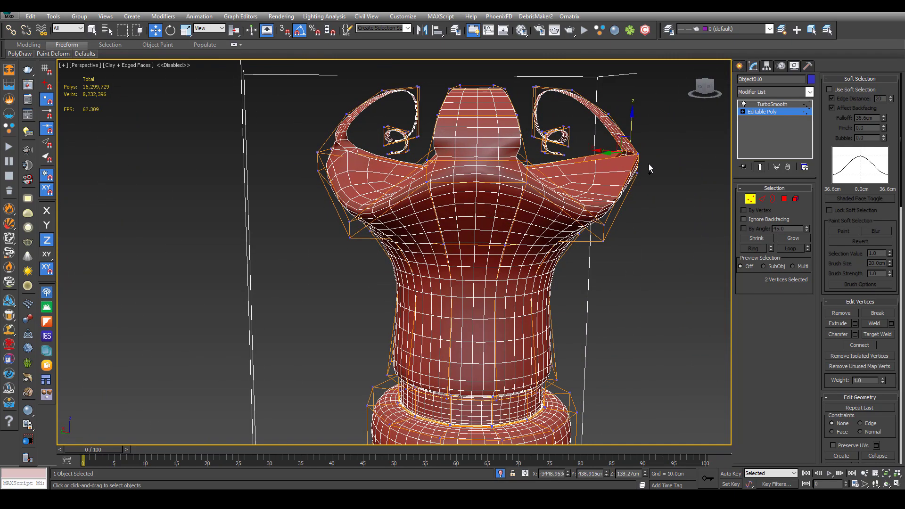
Turn off the TurboSmooth display, select twelve vertices on the scrolls' curled inner ends and raise them about 5.6 cm
left_click(744, 104)
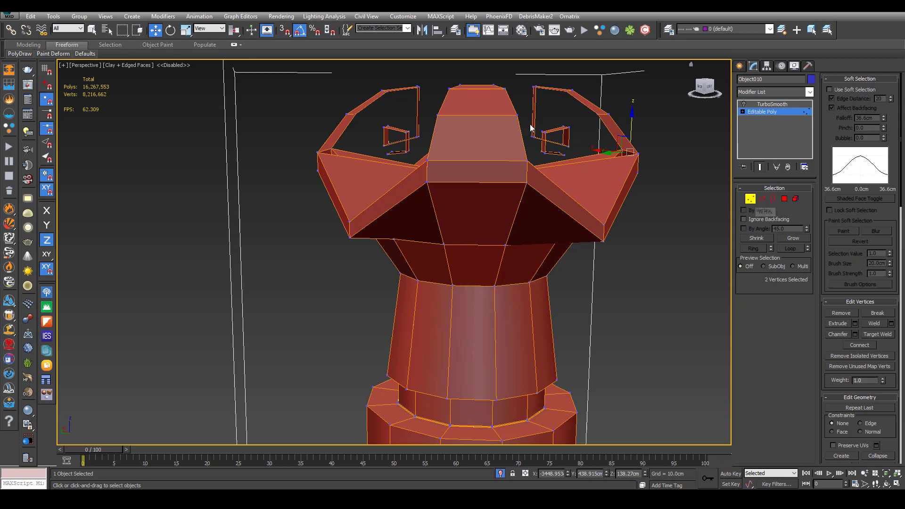
scroll(542, 132, "up", 2)
left_click_drag(557, 139, 556, 140)
middle_click_drag(557, 141, 545, 168, "alt")
scroll(545, 168, "up", 3)
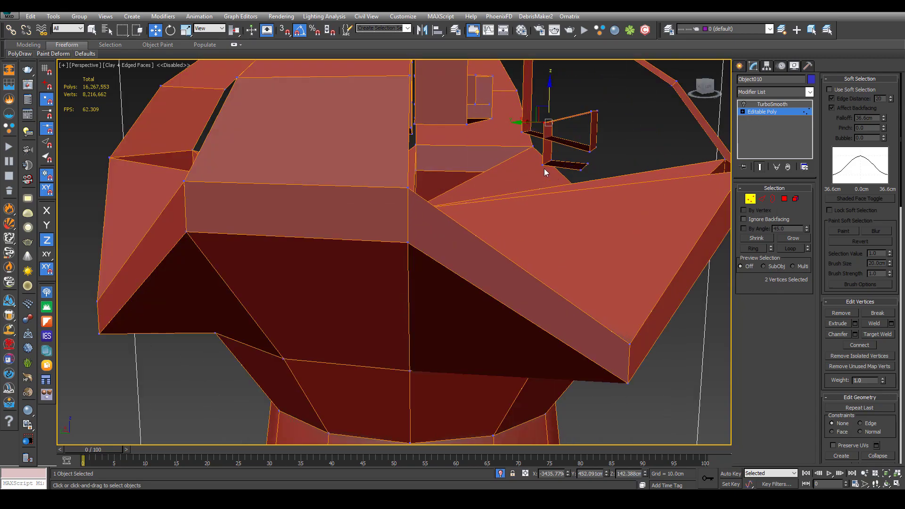
mouse_move(542, 164)
left_mouse_down("ctrl")
mouse_move(565, 162)
mouse_move(541, 171)
left_mouse_up("ctrl")
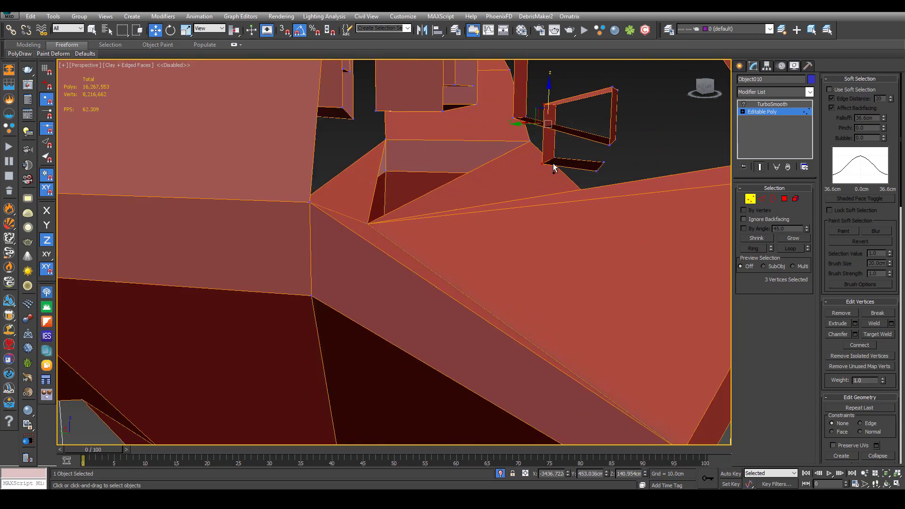
left_click(553, 165, "ctrl")
left_click_drag(610, 162, 611, 162, "ctrl")
scroll(610, 163, "down", 5)
scroll(408, 150, "up", 3)
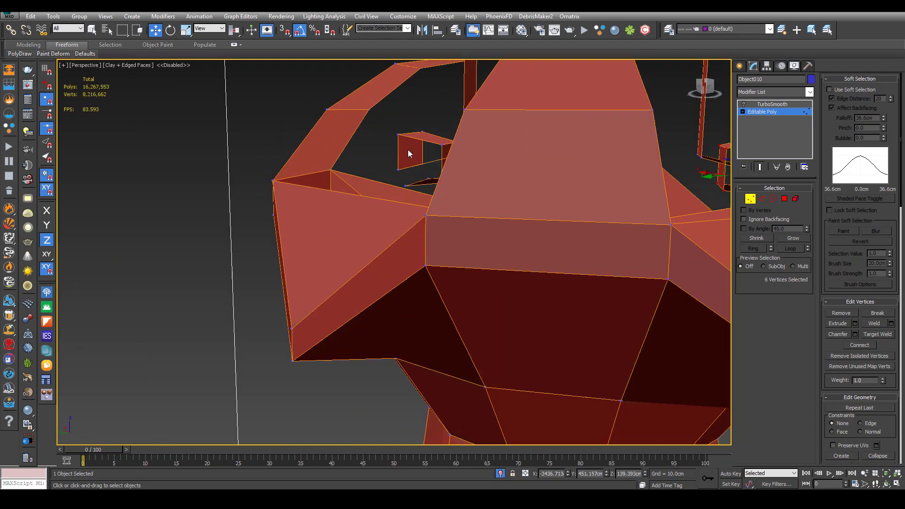
middle_click_drag(409, 149, 431, 156, "alt")
scroll(431, 156, "up", 3)
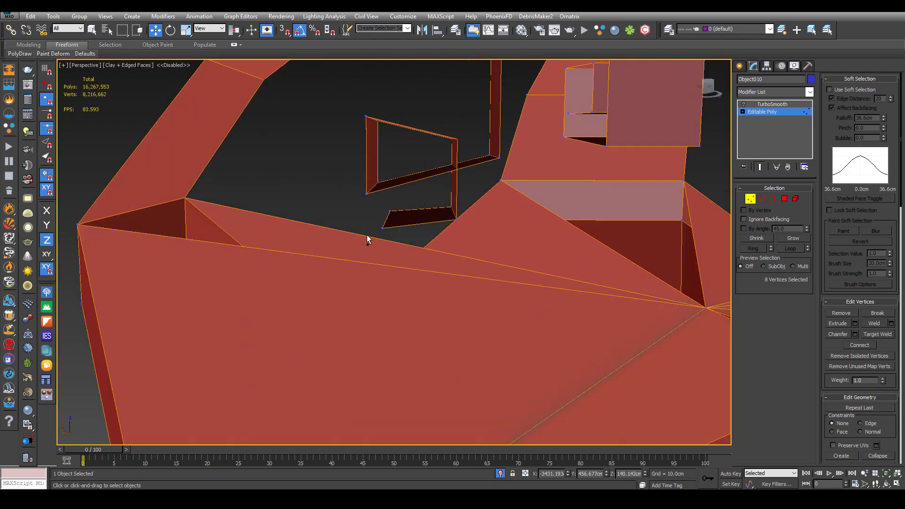
left_click_drag(368, 239, 465, 212, "ctrl")
scroll(466, 213, "down", 4)
middle_click_drag(465, 212, 483, 225, "alt")
scroll(486, 233, "down", 2)
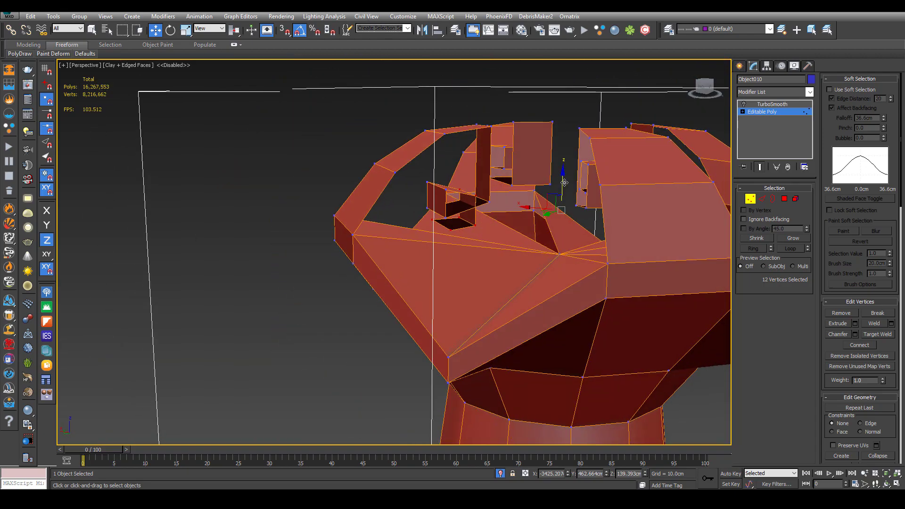
left_click_drag(564, 182, 569, 144)
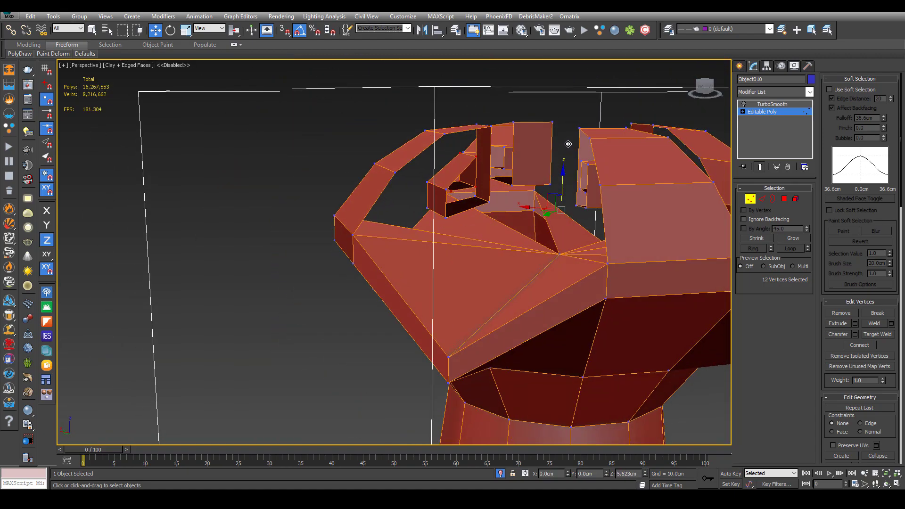
Select four corner vertices on the scrolls' inner curls and raise them slightly
middle_click_drag(568, 144, 421, 177, "alt")
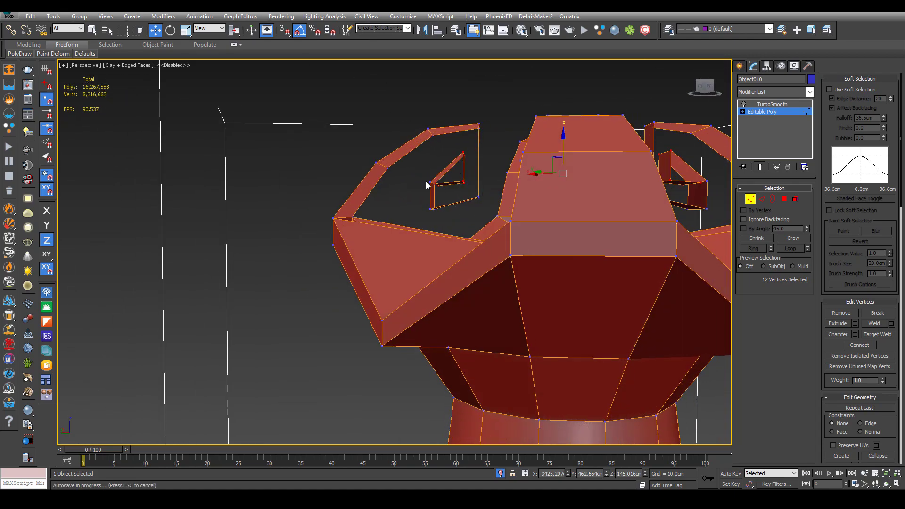
scroll(424, 181, "up", 3)
left_click_drag(438, 194, 440, 195)
scroll(439, 194, "down", 4)
middle_click_drag(440, 194, 446, 197, "alt")
scroll(623, 202, "up", 6)
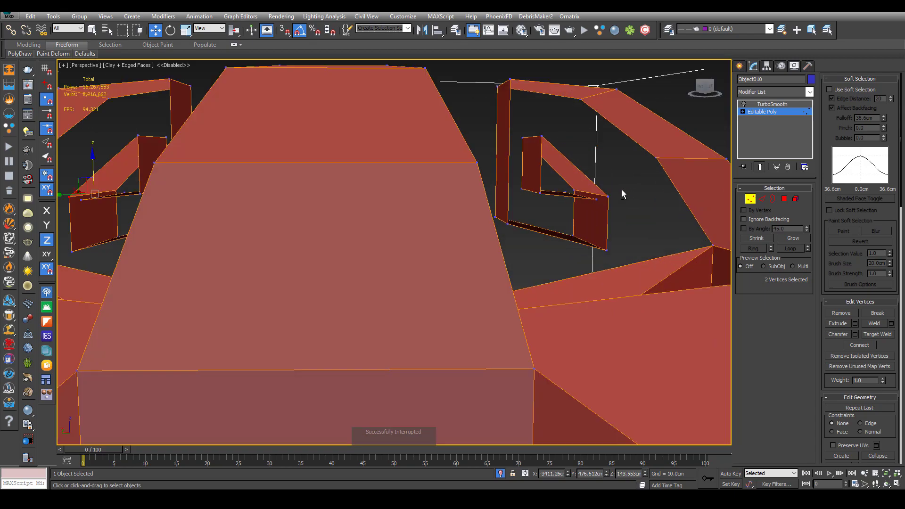
left_click(579, 214, "ctrl")
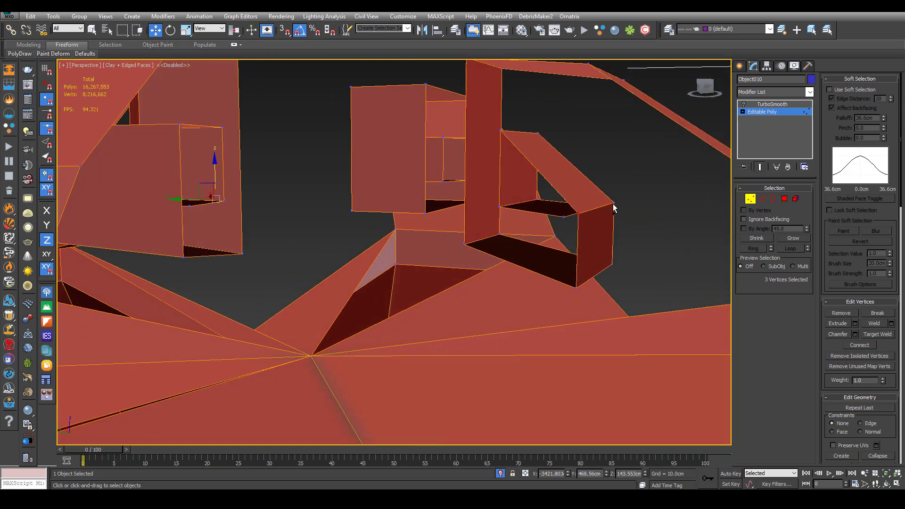
left_click(613, 204, "ctrl")
scroll(572, 206, "down", 4)
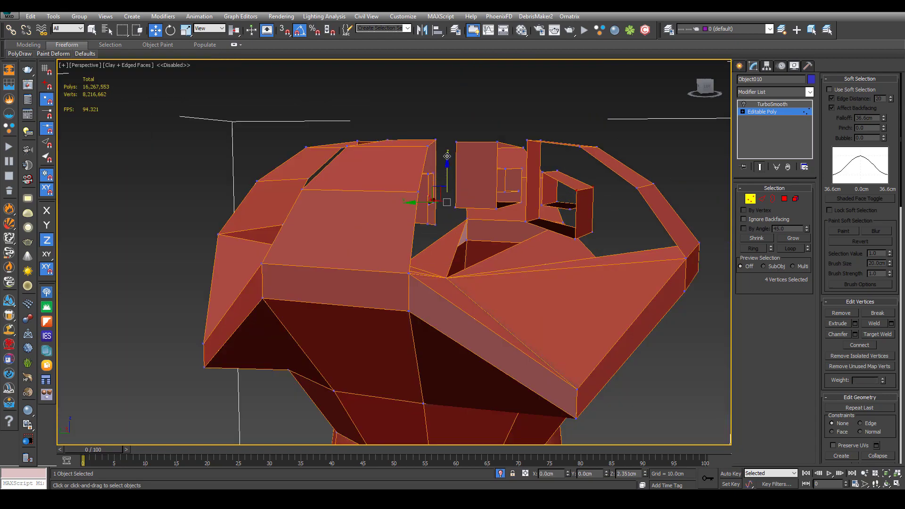
middle_click_drag(447, 150, 514, 157, "alt")
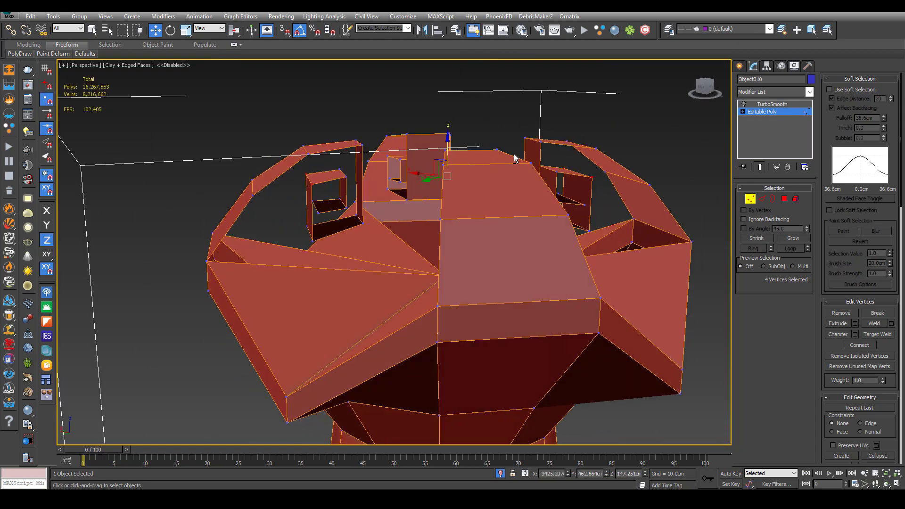
Add a Shell modifier beneath TurboSmooth, increase its inner amount and check the thickened crown with smoothing turned on
left_click(779, 113)
left_click(776, 92)
type("sh")
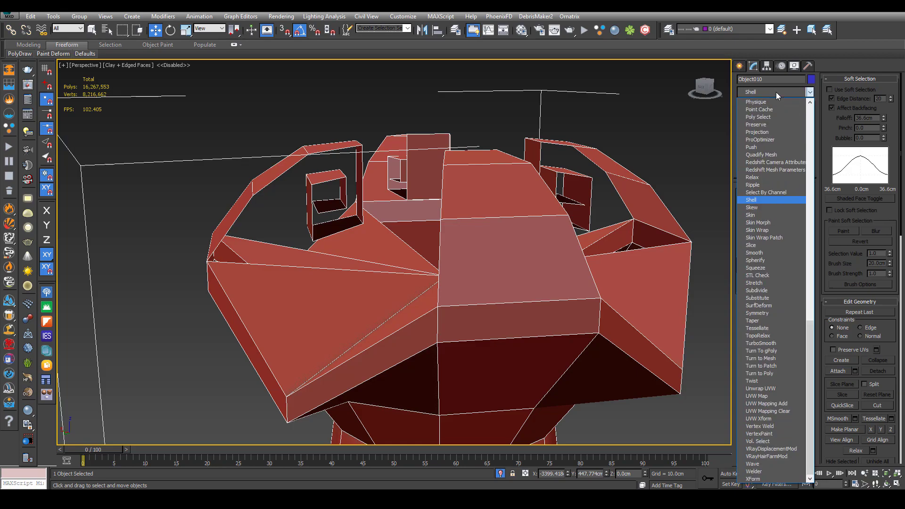
key("Return")
right_click(805, 212)
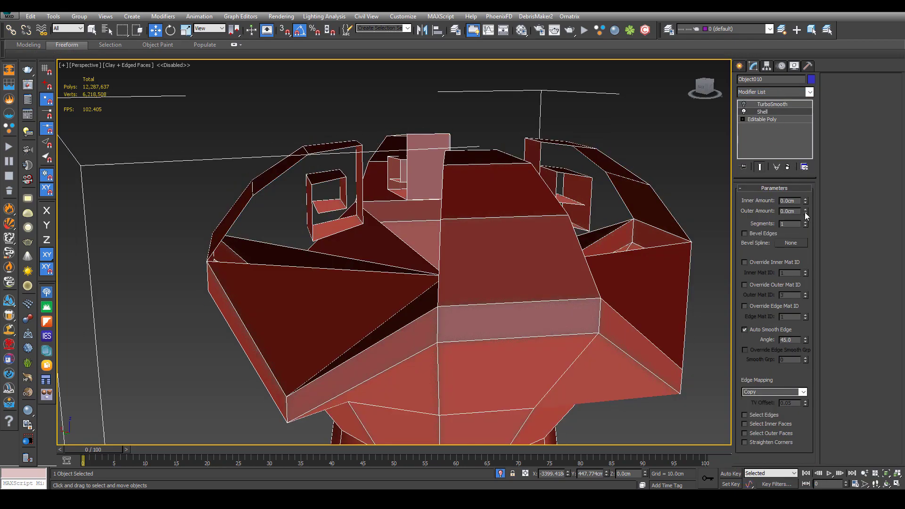
left_click_drag(806, 201, 817, 89)
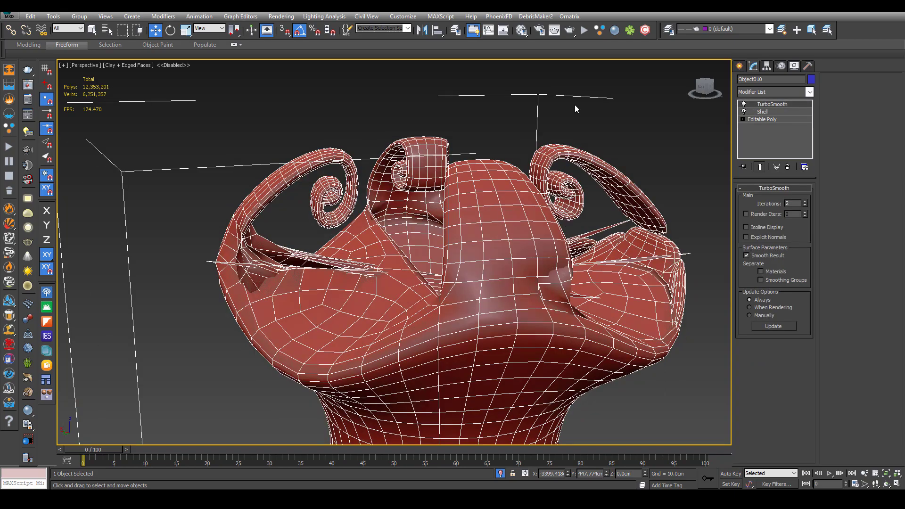
left_click(576, 109)
middle_click_drag(588, 115, 476, 220, "alt")
scroll(475, 220, "up", 3)
Undo the Shell, scroll vertex edits, TurboSmooth and crown-closing edits, back to the open-topped low-poly column
key("ctrl+z")
key("ctrl+z")
key("ctrl+z")
key("ctrl+z")
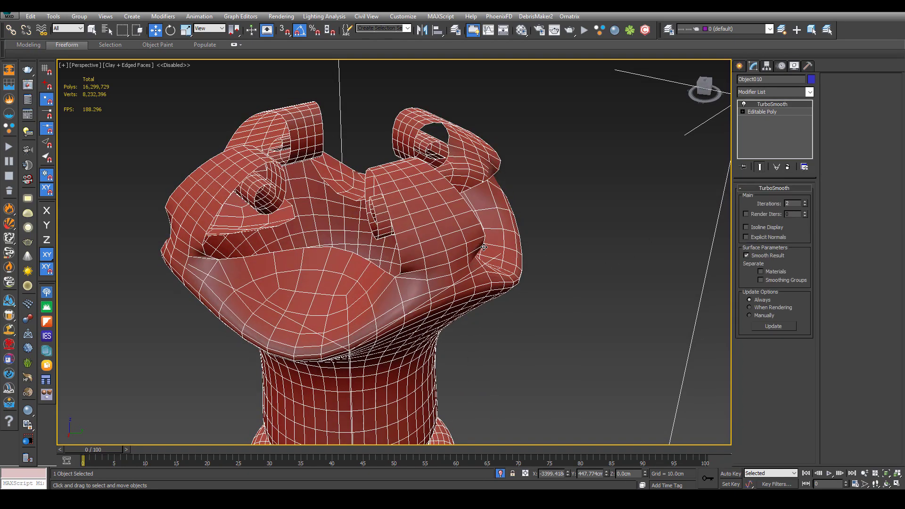
key("ctrl+z")
key("ctrl+z")
key("ctrl+z")
key("ctrl+z")
key("ctrl+z")
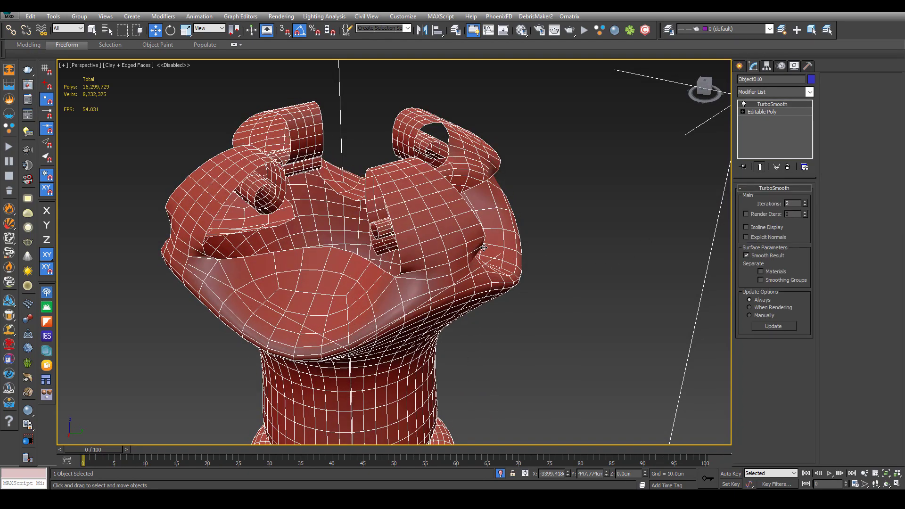
key("ctrl+z")
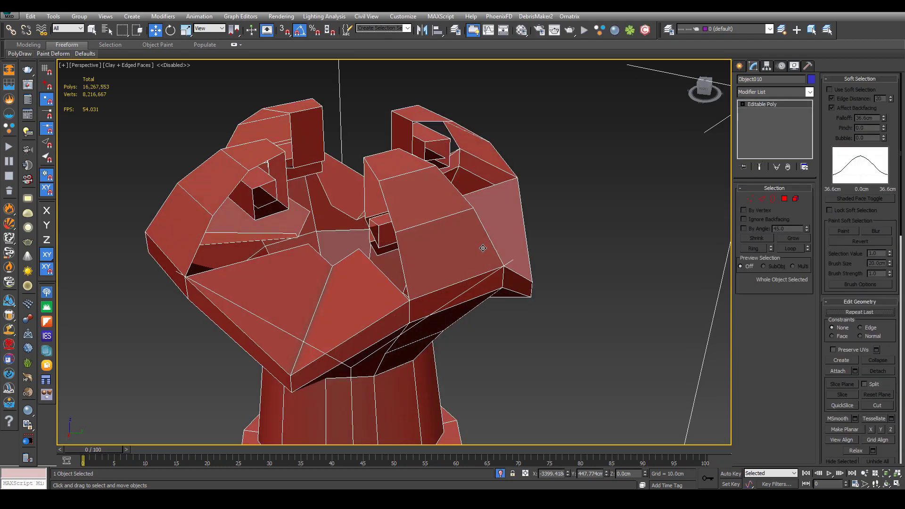
key("ctrl+z")
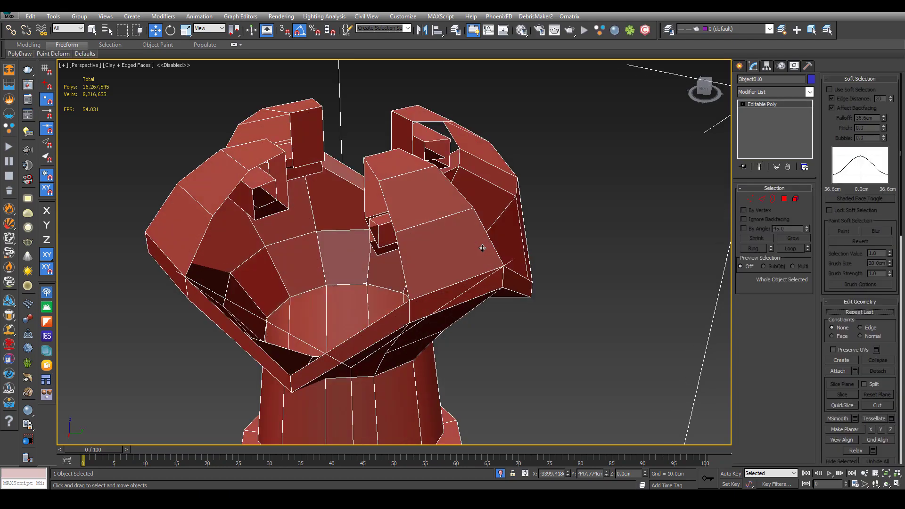
In the top view, reselect the column and center its pivot to the object
key("t")
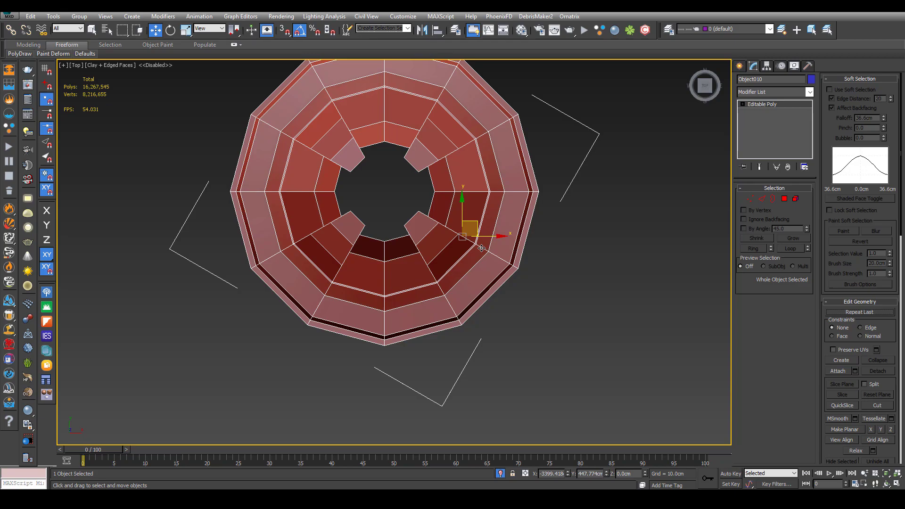
key("e")
left_click(636, 136)
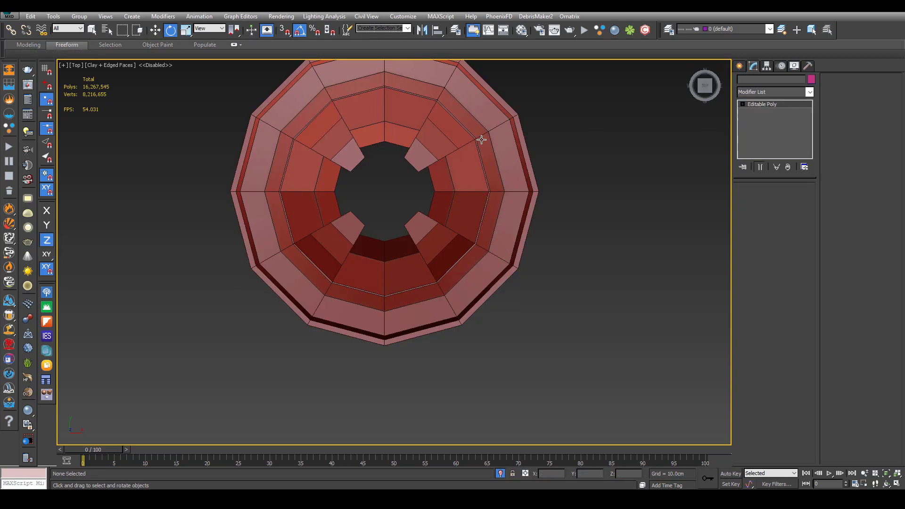
left_click(481, 140)
left_click(768, 66)
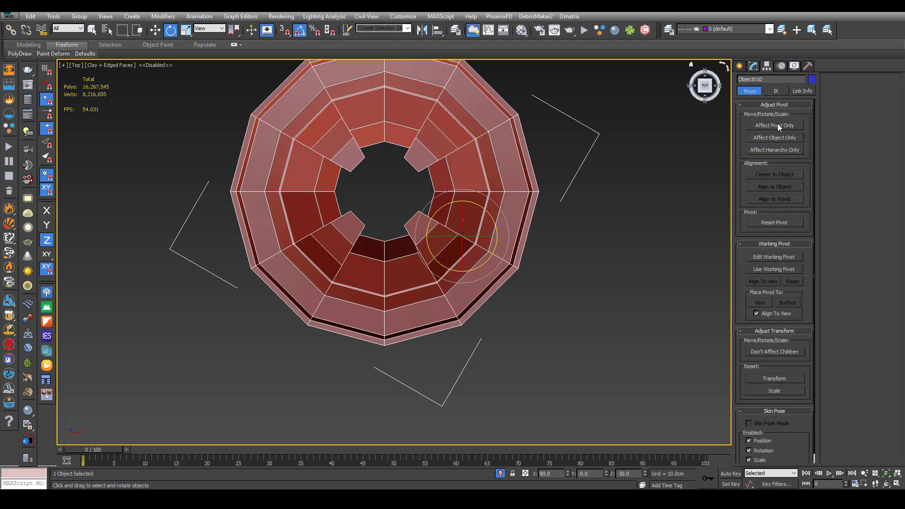
left_click(777, 124)
left_click(767, 175)
left_click(779, 124)
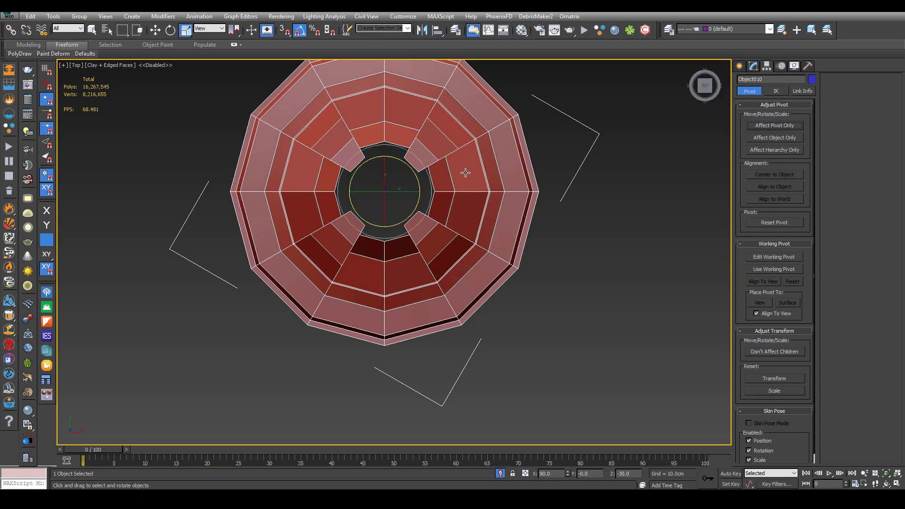
Rotate the column about its centered pivot so its four scrolls line up with the X and Y axes
key("e")
left_click_drag(408, 168, 389, 156)
key("w")
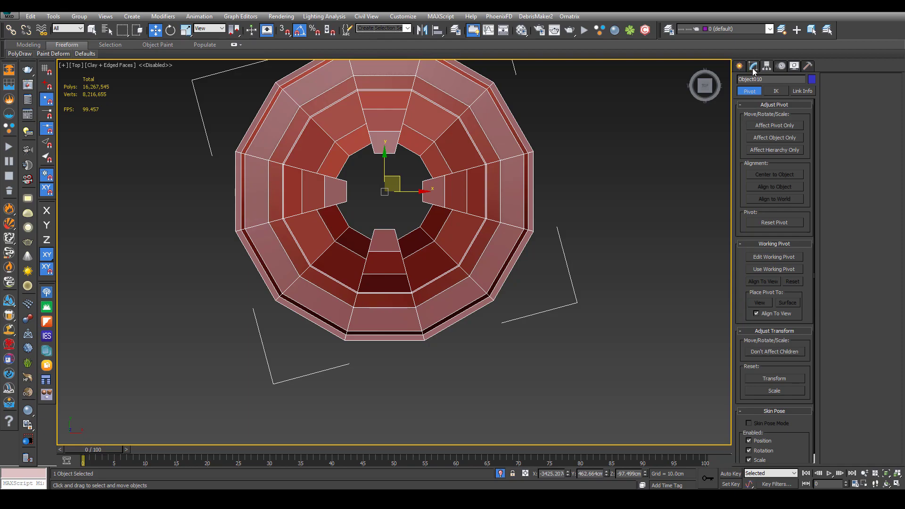
Delete the two diagonal polygon wedges on either side of the column's lower scroll
left_click(753, 68)
left_click(796, 199)
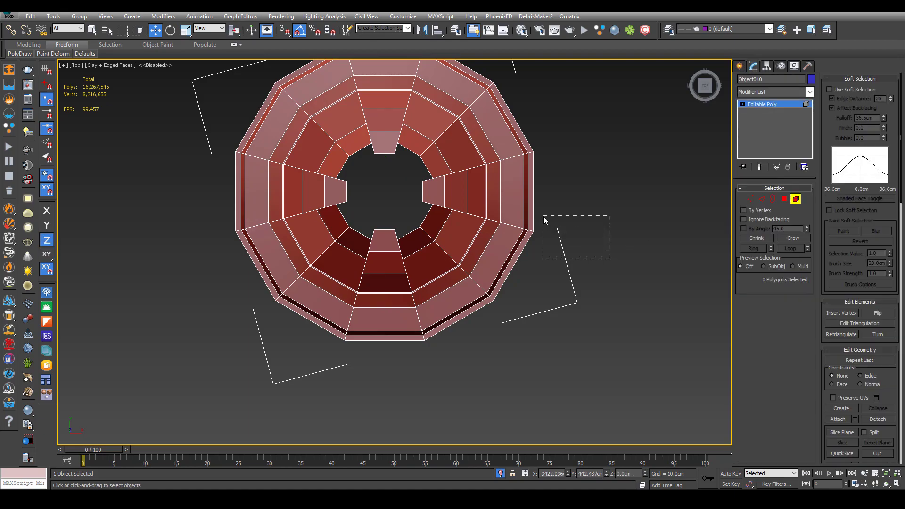
left_click(492, 244)
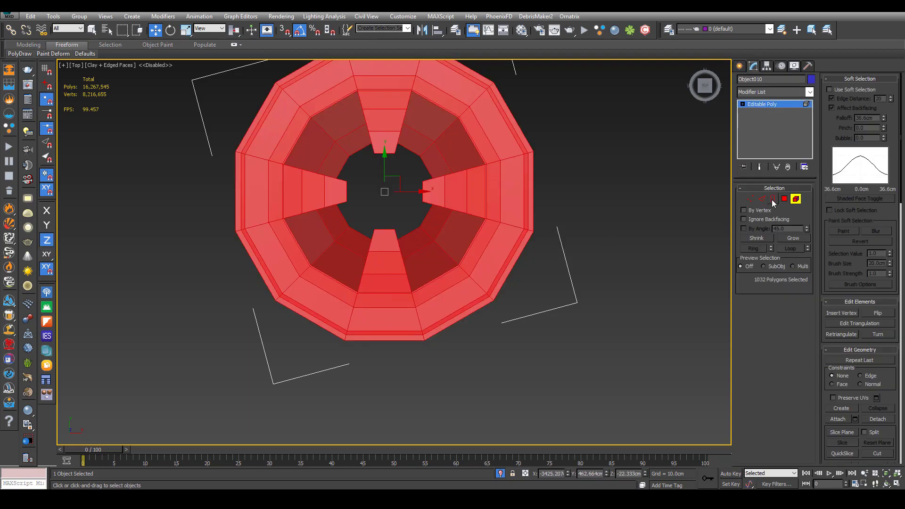
left_click(785, 199)
left_click(502, 252)
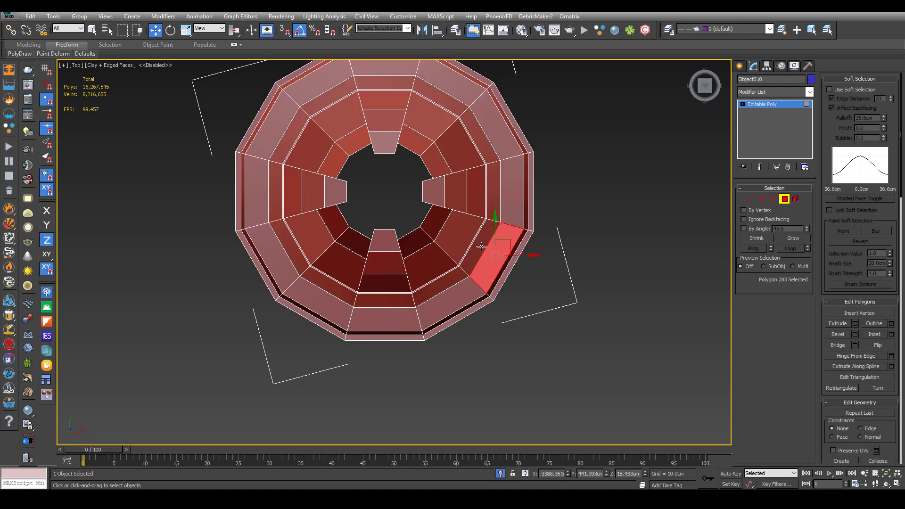
key("Delete")
left_click(329, 285)
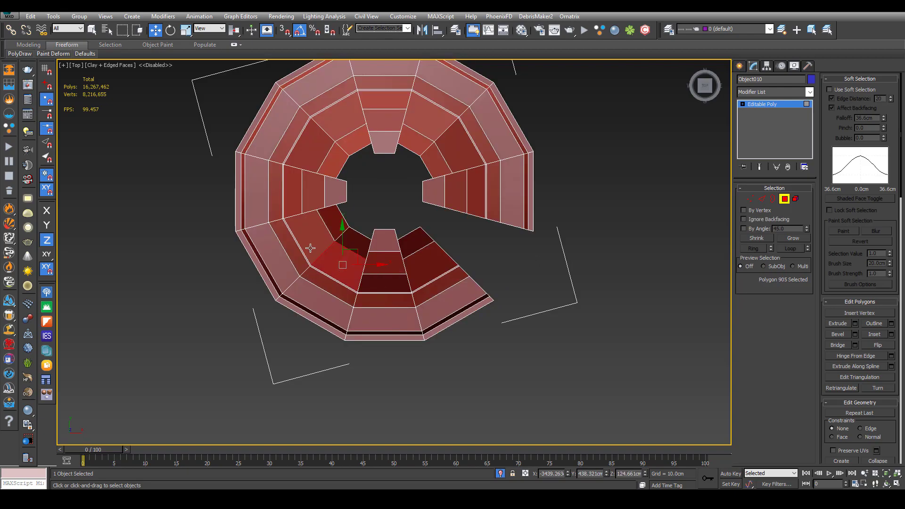
key("ctrl+z")
key("ctrl+z")
key("Delete")
Delete the remaining upper part of the column as an element, keeping only the wedge with the lower scroll
left_click(796, 199)
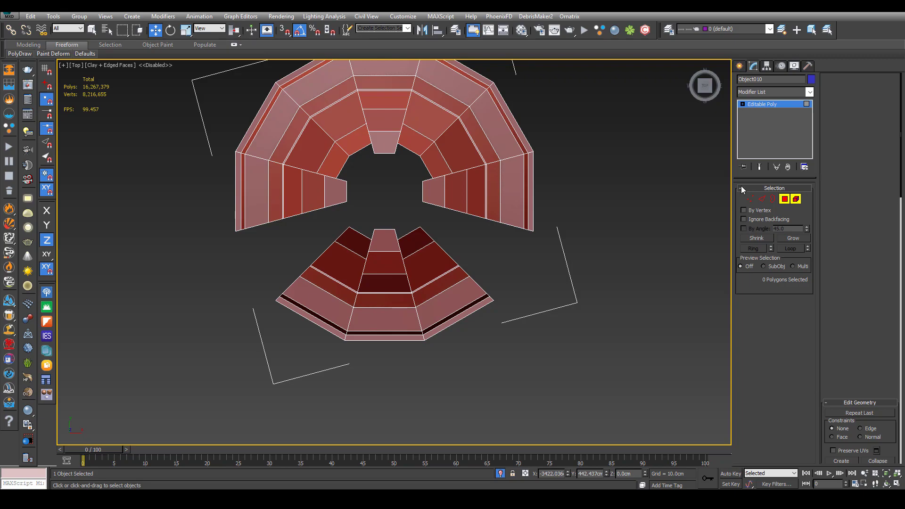
left_click(385, 101)
key("Delete")
left_click(770, 105)
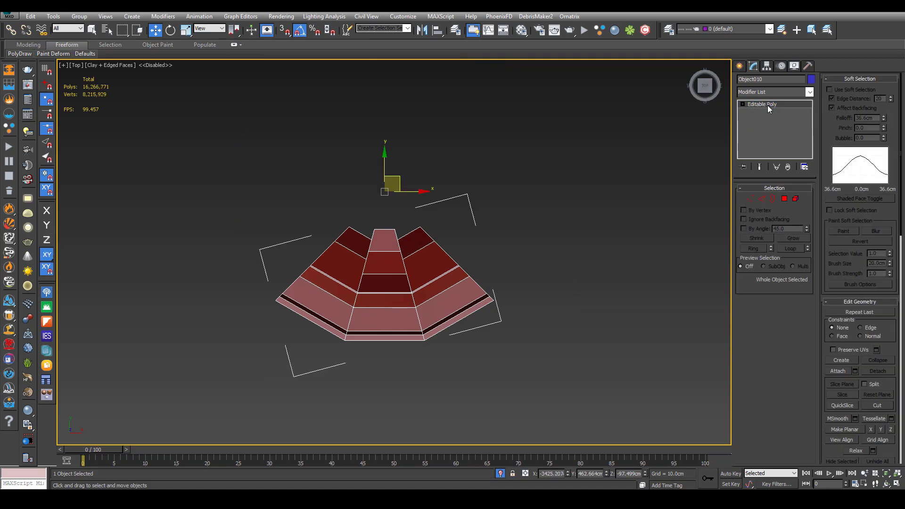
In the left view, move the scroll's inner curl vertices up and outward to open up the spiral
key("f")
key("l")
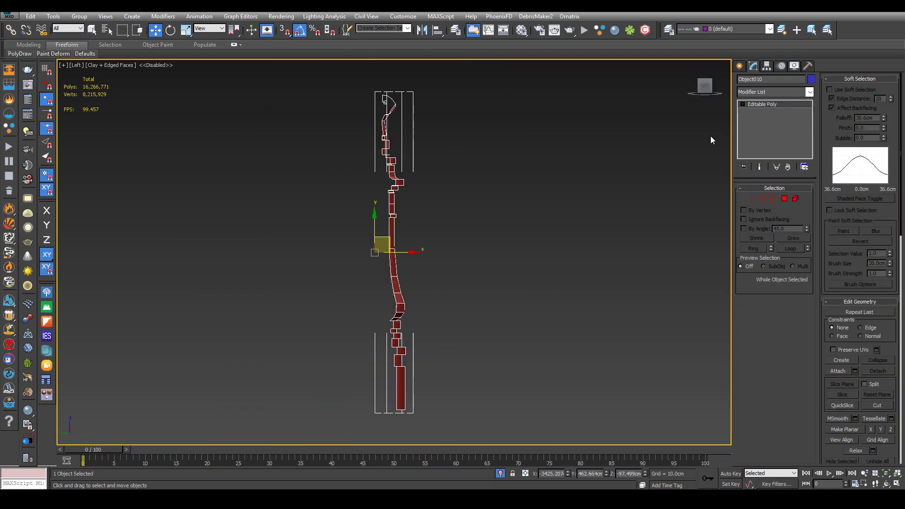
scroll(393, 90, "up", 8)
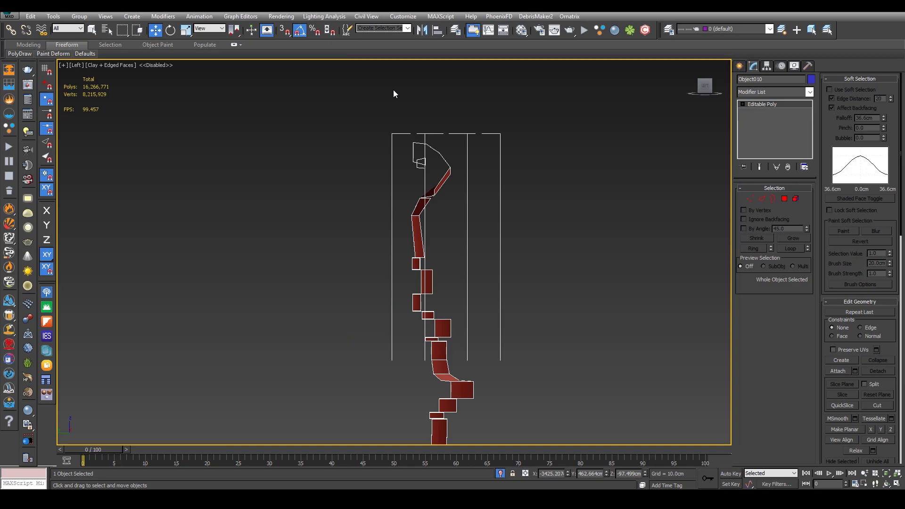
left_click(751, 198)
scroll(377, 211, "up", 5)
left_click(383, 230)
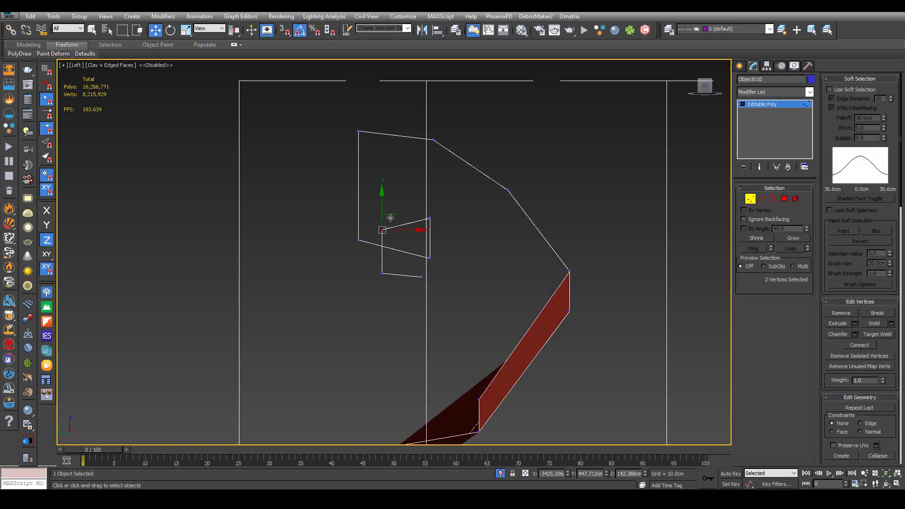
left_click_drag(390, 218, 394, 144)
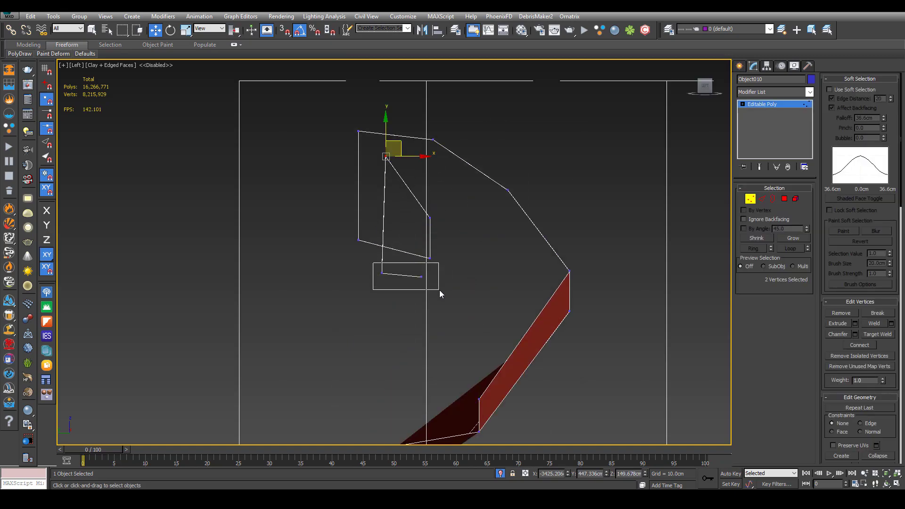
left_click_drag(440, 290, 439, 290)
left_click_drag(412, 260, 473, 174)
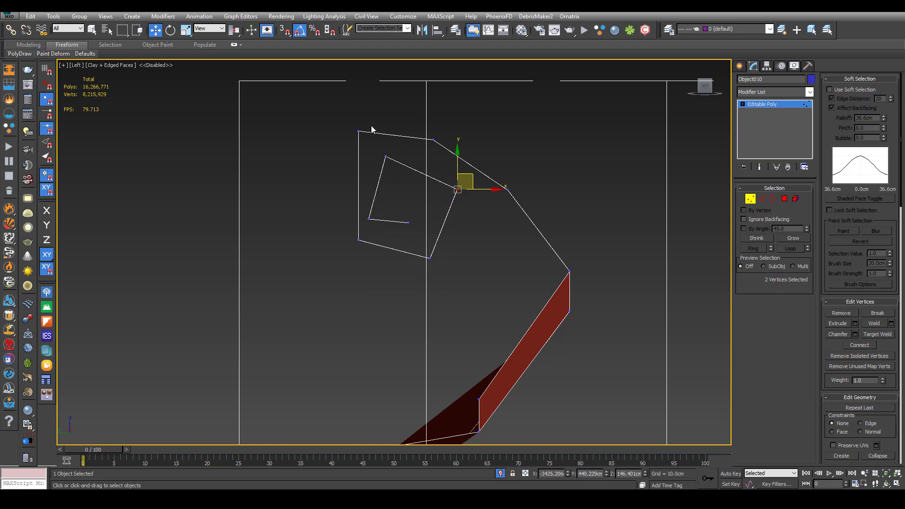
Reposition the scroll's outer and upper vertices and one inner corner to form a rounder, evenly spaced spiral
left_click(359, 132)
left_click_drag(372, 115, 368, 144)
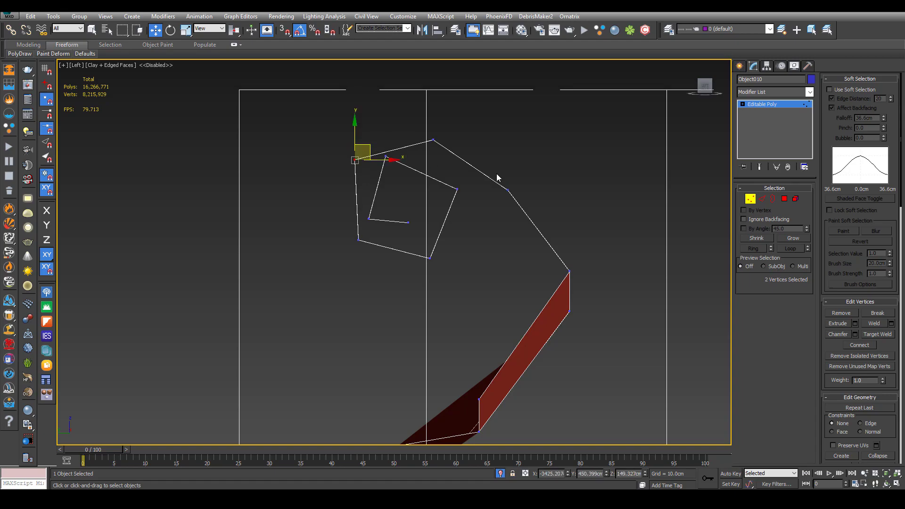
left_click_drag(491, 168, 531, 225)
left_click_drag(521, 175, 558, 168)
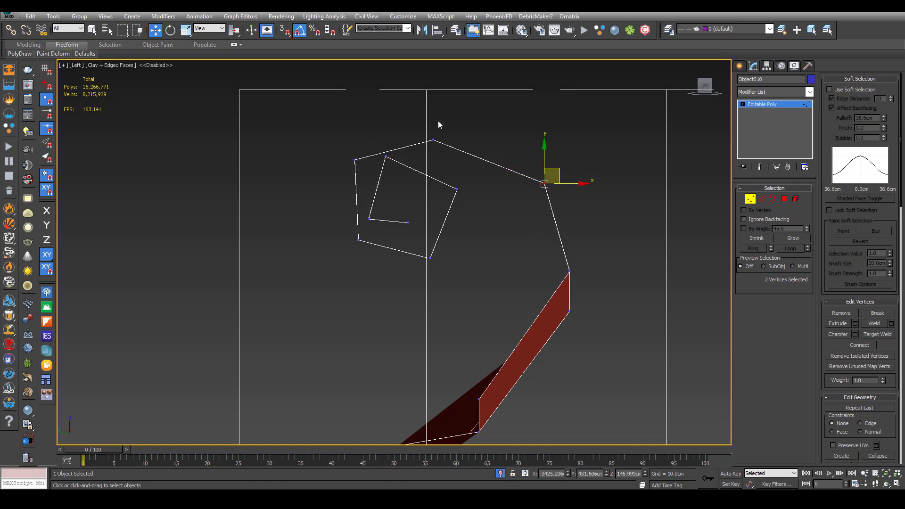
left_click(433, 140)
left_click_drag(441, 120, 424, 108)
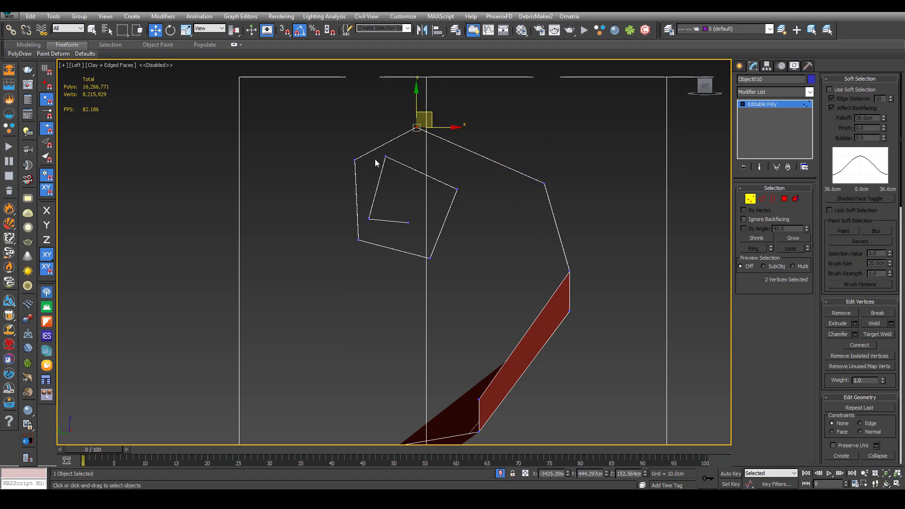
left_click_drag(405, 179, 481, 216)
left_click_drag(464, 181, 471, 172)
Add a Shell modifier to the wedge and increase its inner amount to 5.15 cm
left_click(762, 104)
left_click(768, 92)
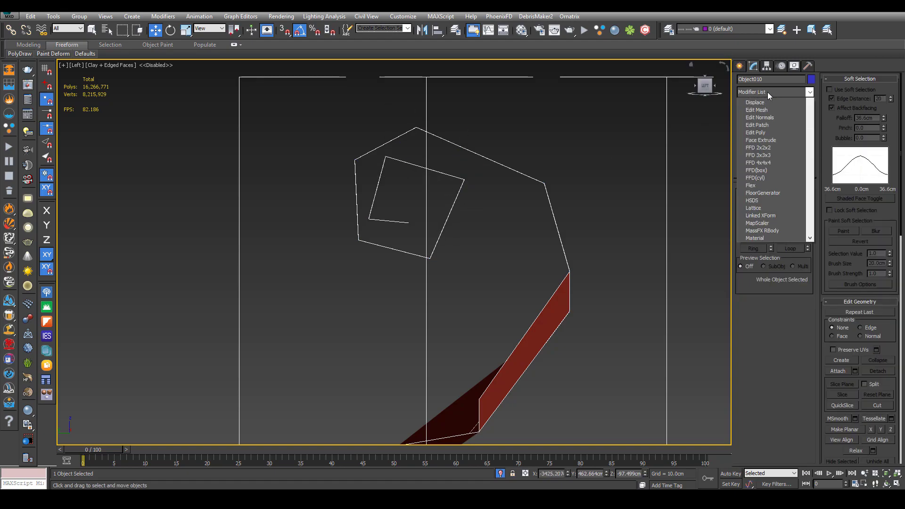
type("shell")
key("Return")
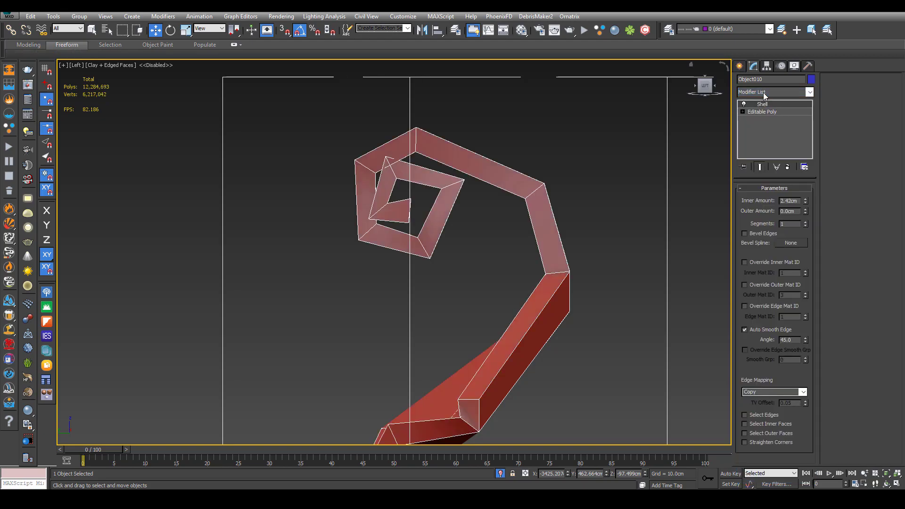
left_click_drag(806, 200, 807, 62)
Examine the thickened wedge from the left and top views for overlapping geometry around the scroll
scroll(490, 174, "down", 3)
scroll(489, 174, "down", 2)
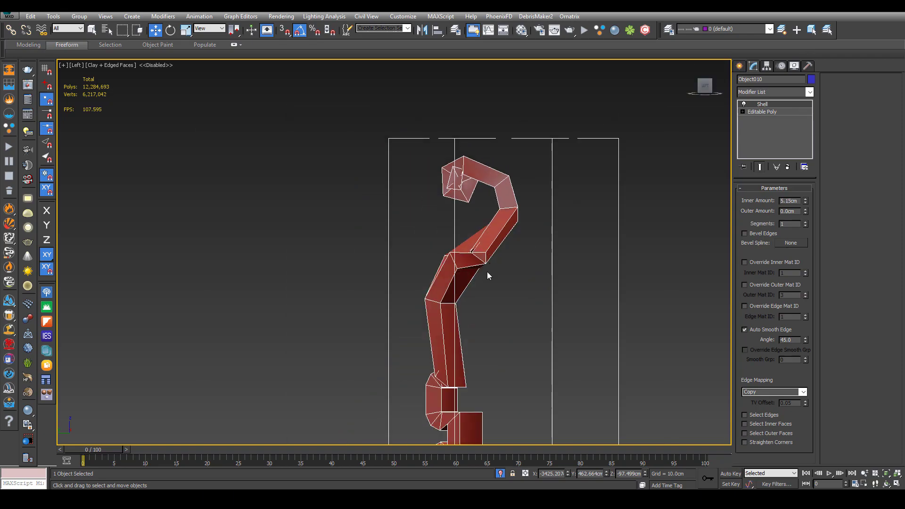
scroll(486, 283, "up", 1)
key("t")
scroll(341, 257, "up", 3)
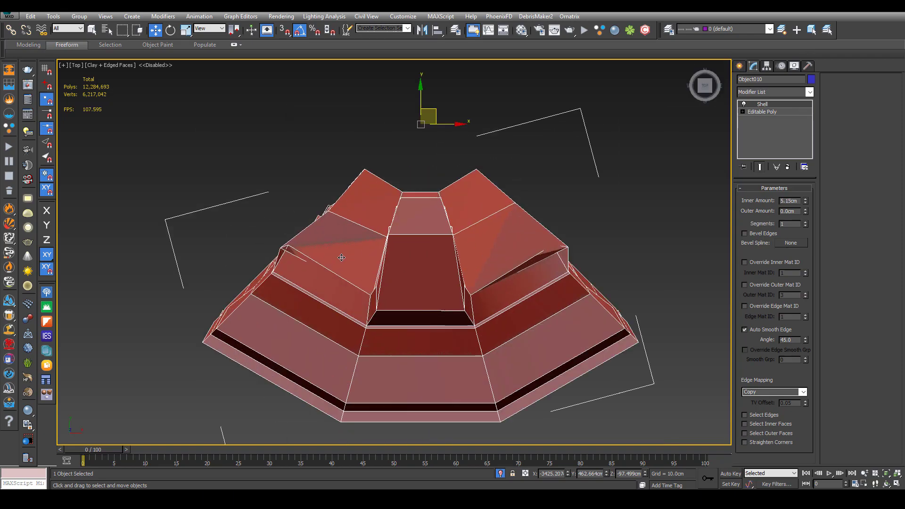
scroll(341, 256, "down", 3)
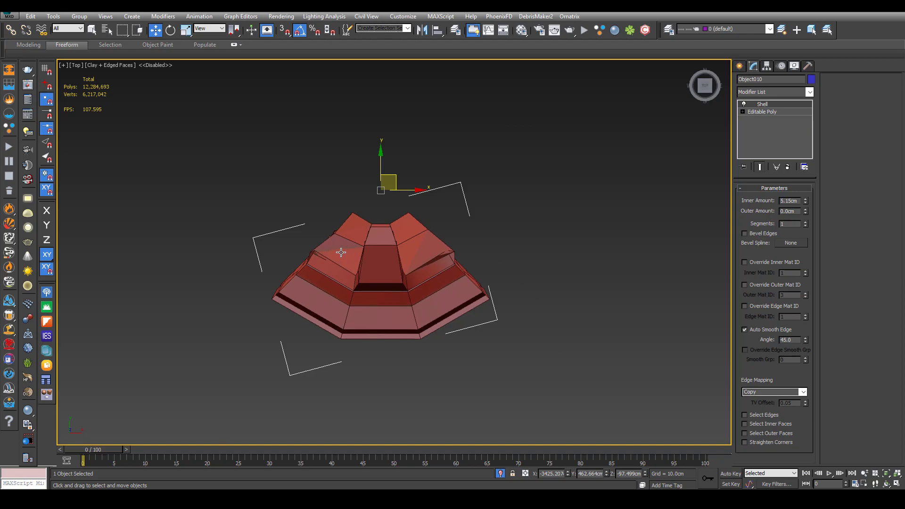
key("l")
scroll(444, 154, "up", 2)
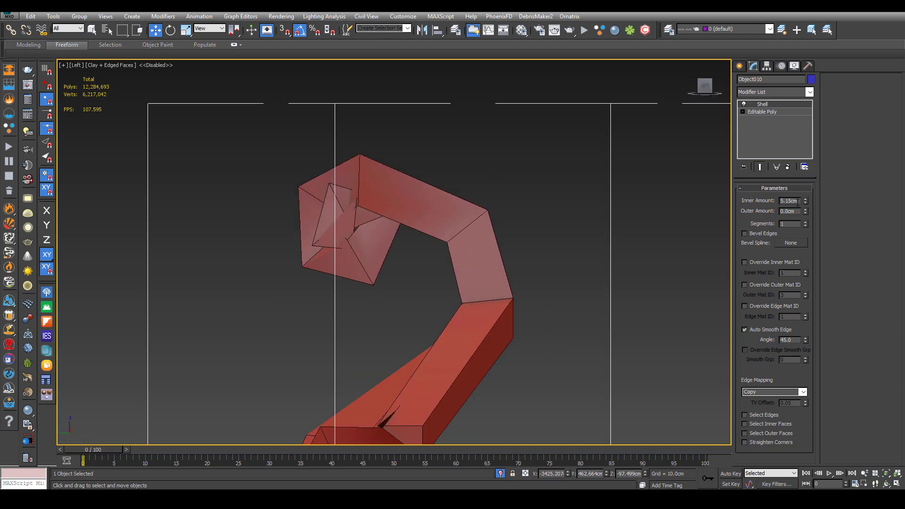
Try a Shell inner amount of 5 cm, and settle on 2 cm
type("5")
key("Return")
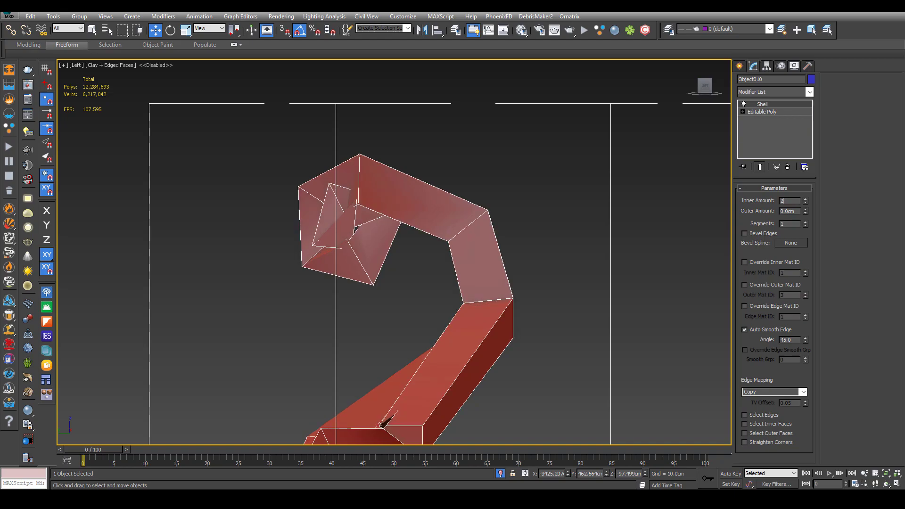
type("2")
key("Return")
Inspect the shell thickness along the column's stepped ledges and back up at the scroll
middle_click_drag(474, 310, 489, 137)
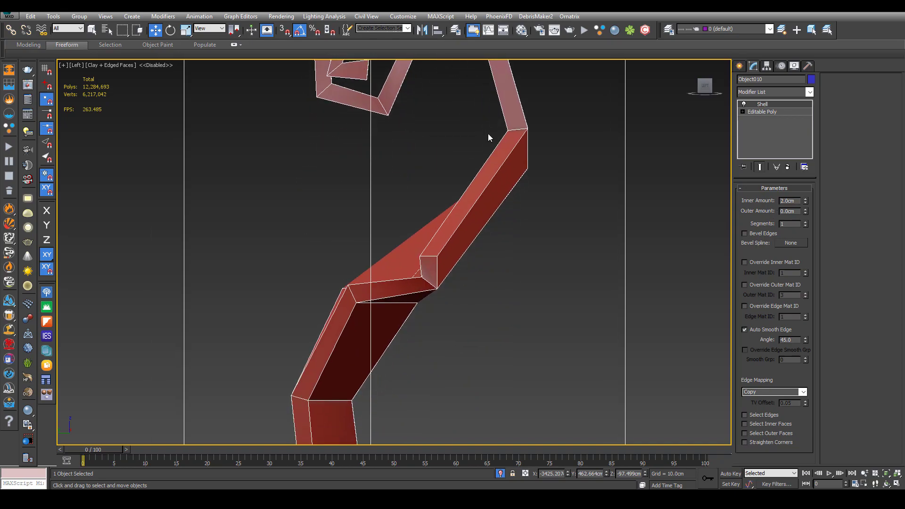
scroll(455, 217, "down", 3)
scroll(449, 341, "up", 5)
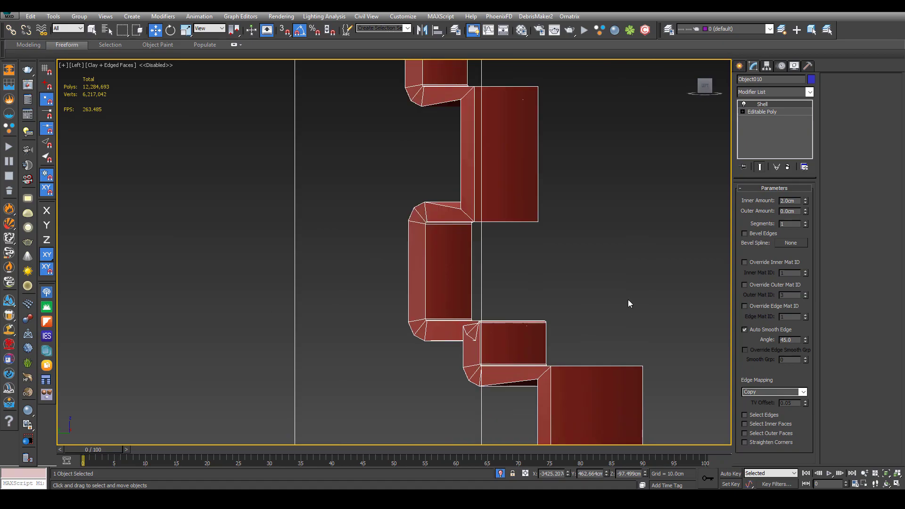
scroll(577, 242, "down", 5)
middle_click_drag(574, 78, 533, 238)
scroll(518, 164, "up", 5)
scroll(519, 221, "up", 3)
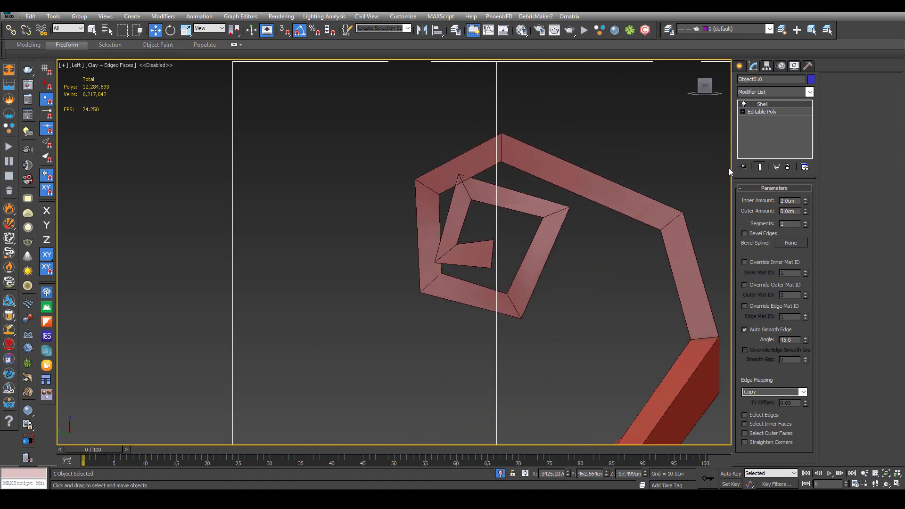
Add an Edit Poly modifier above Shell and, in wireframe, move the inner vertices at the scroll arm's base inward
left_click(796, 92)
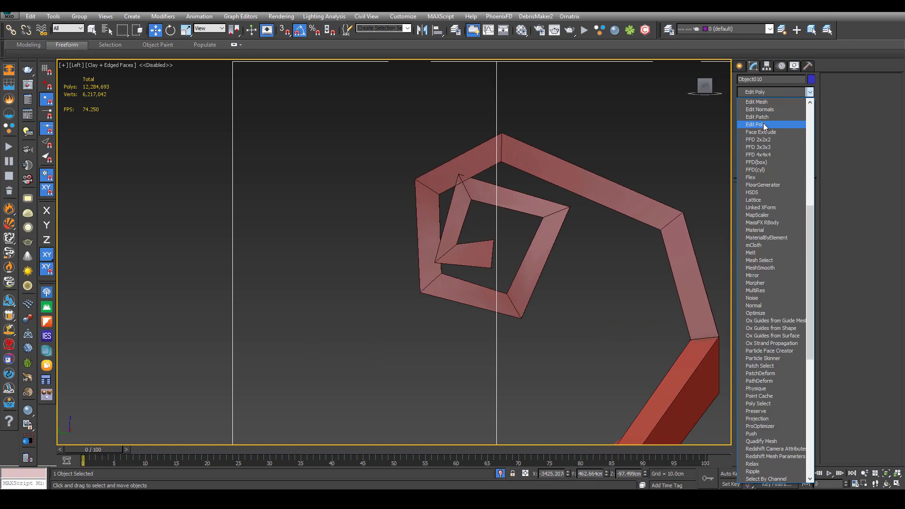
left_click(763, 125)
left_click(751, 262)
middle_click_drag(654, 248, 601, 144)
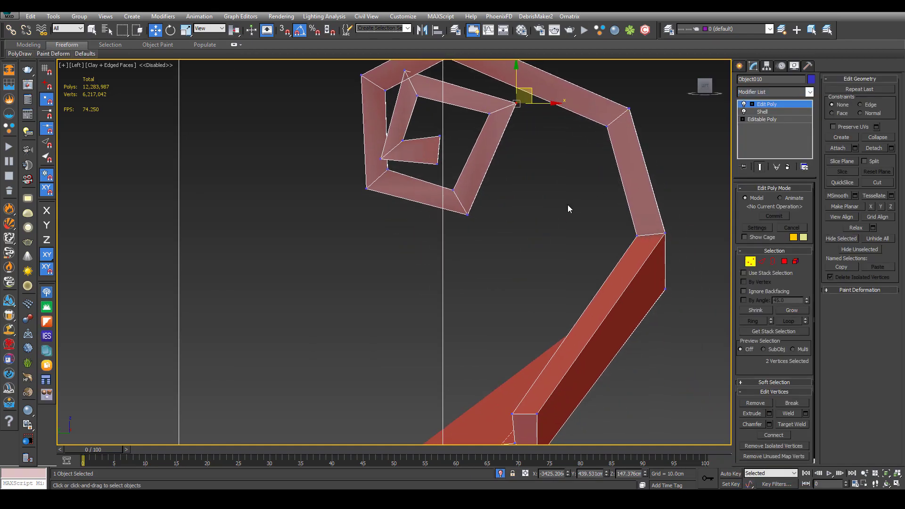
left_click_drag(575, 207, 645, 255)
key("F3")
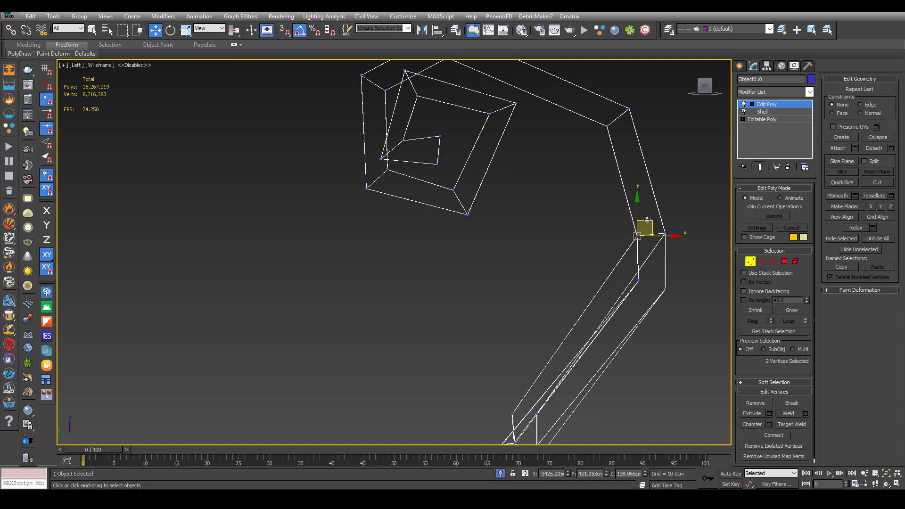
left_click_drag(647, 219, 613, 216)
Move the next two inner vertex pairs along the scroll's arm inward to thicken its upper curve
left_click_drag(619, 149, 619, 149)
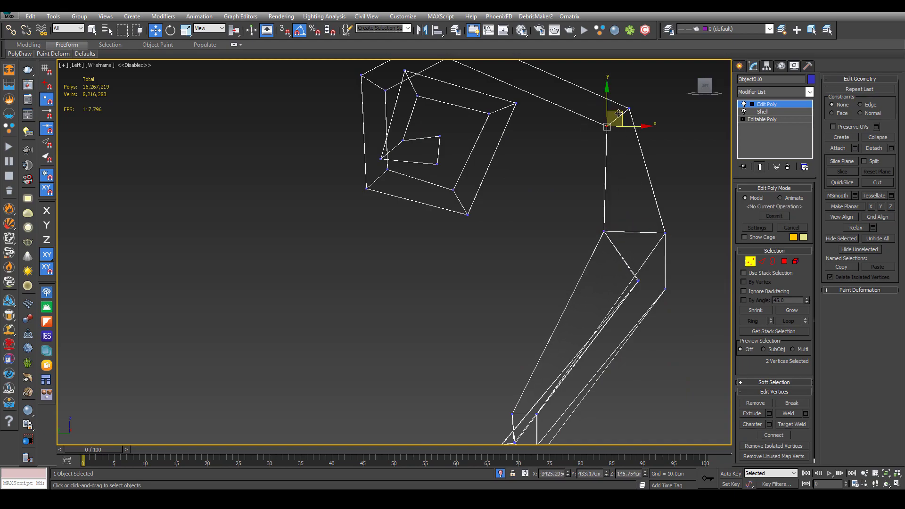
left_click_drag(616, 114, 570, 145)
middle_click_drag(522, 112, 535, 189)
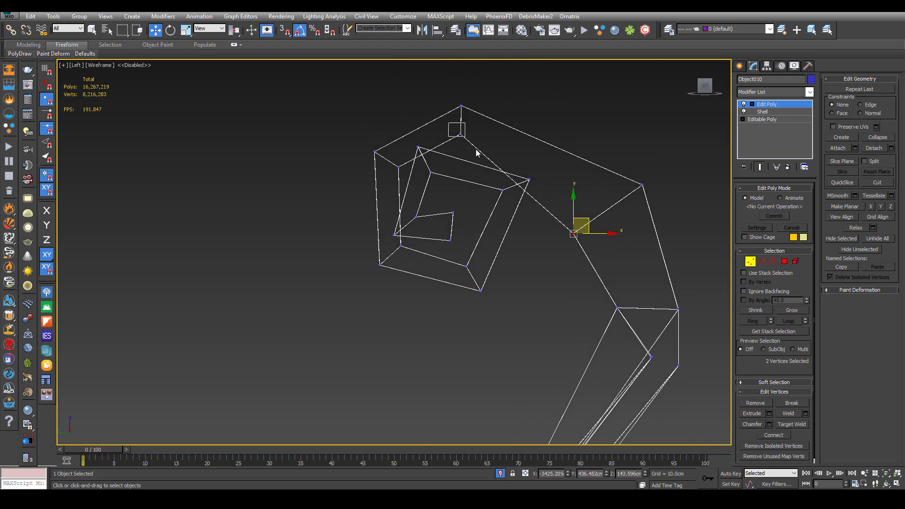
left_click_drag(476, 150, 481, 142)
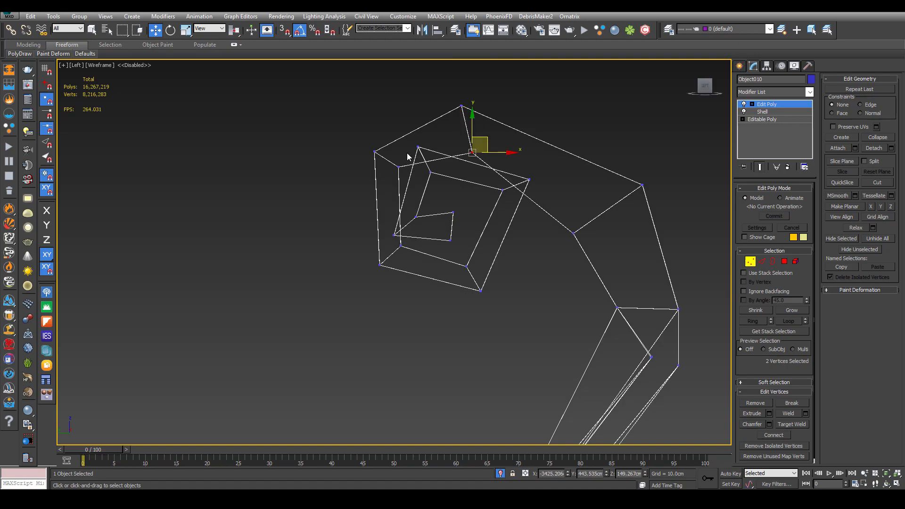
Select the 20 inner curl vertices of the scroll and scale them narrower along the X axis
left_click_drag(443, 184, 442, 179)
left_click_drag(381, 197, 469, 246, "ctrl")
left_click_drag(491, 203, 542, 170, "ctrl")
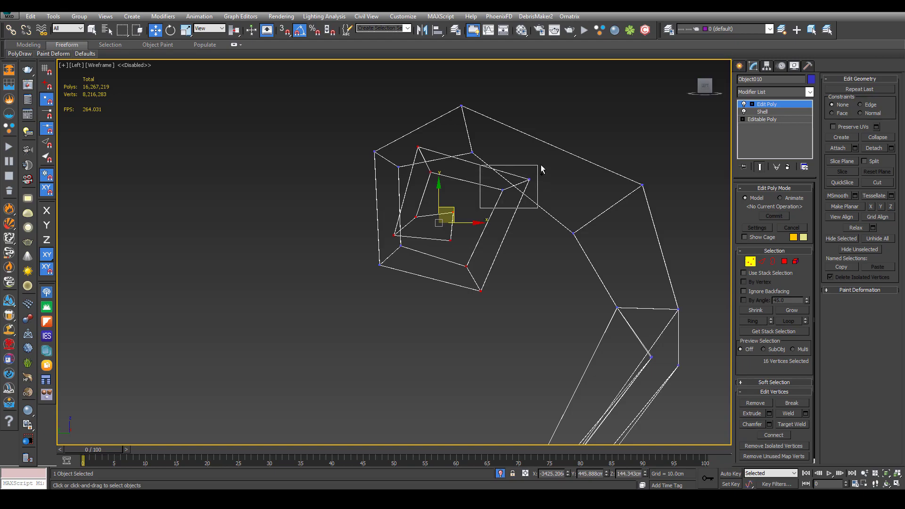
middle_click_drag(542, 170, 493, 216, "alt")
key("r")
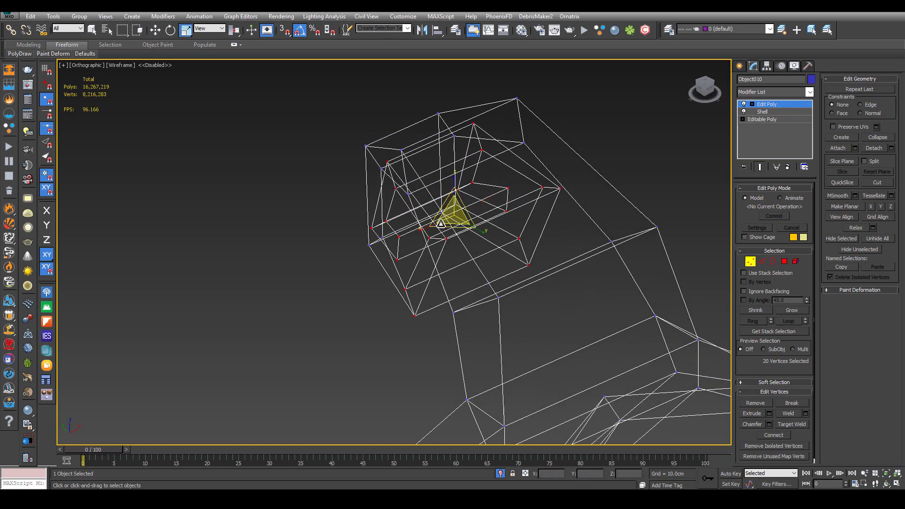
left_click_drag(435, 226, 453, 223)
Select the 32 vertices of the scroll's curl in side view and scale them wider along the X axis
key("l")
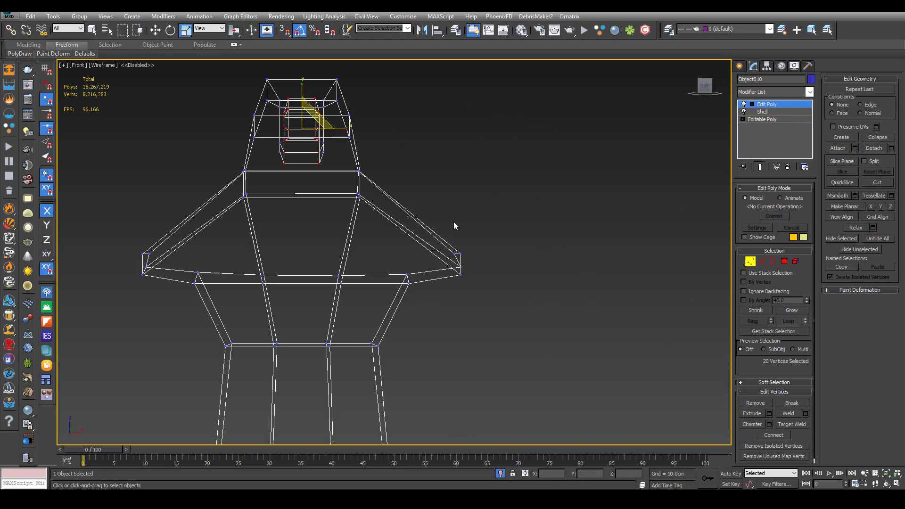
key("t")
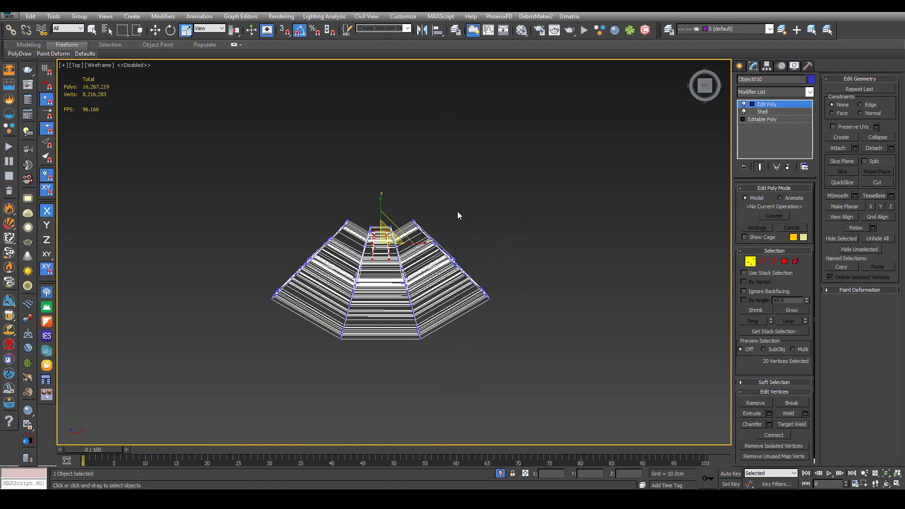
key("l")
left_click_drag(397, 88, 486, 192)
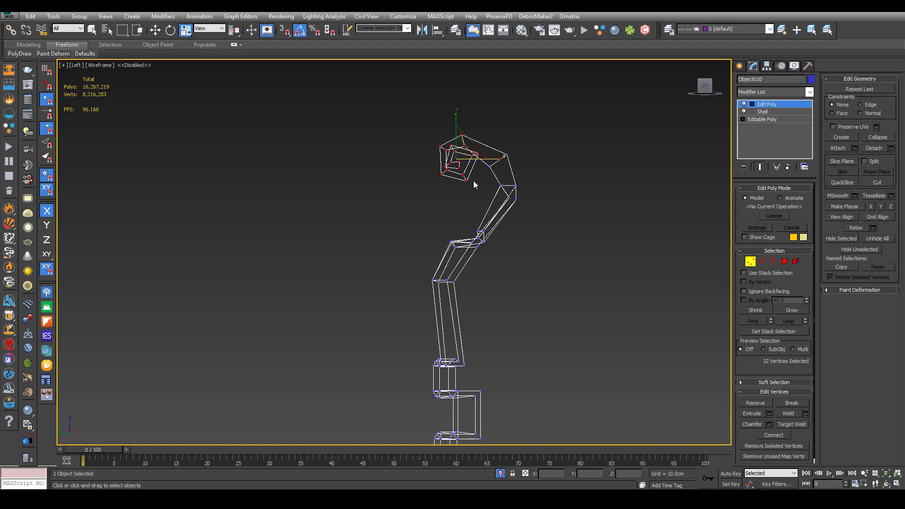
key("t")
left_click_drag(420, 240, 458, 231)
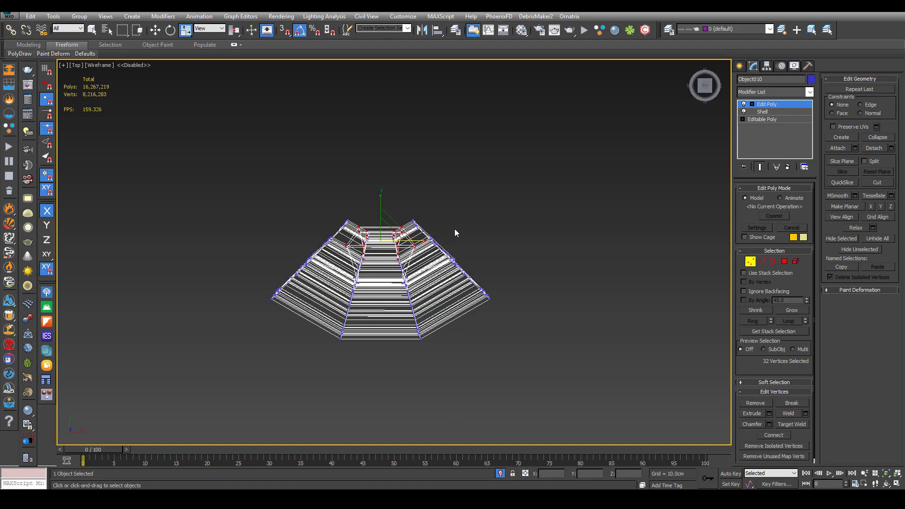
In side view, move the first two four-vertex groups of the inner spiral toward the surrounding outer coil
key("f")
key("l")
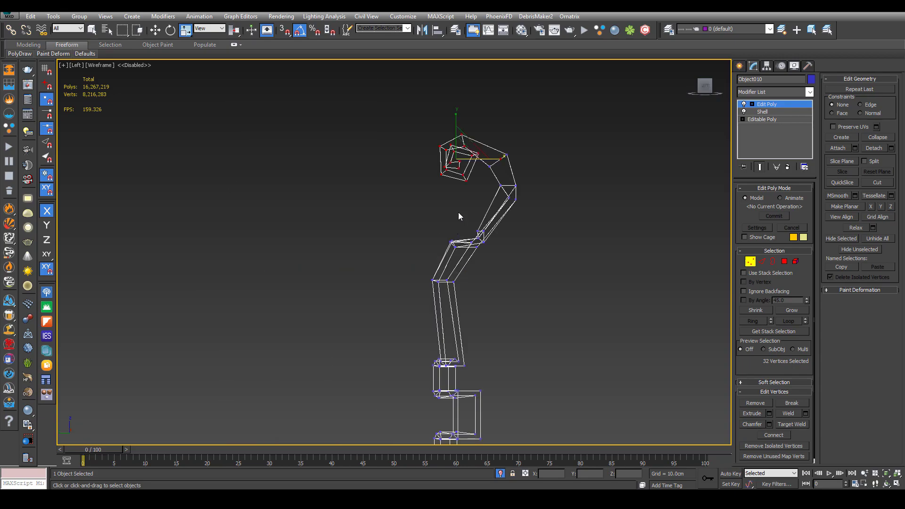
scroll(476, 154, "up", 8)
left_click_drag(420, 199, 531, 140)
key("w")
left_click_drag(491, 163, 508, 208)
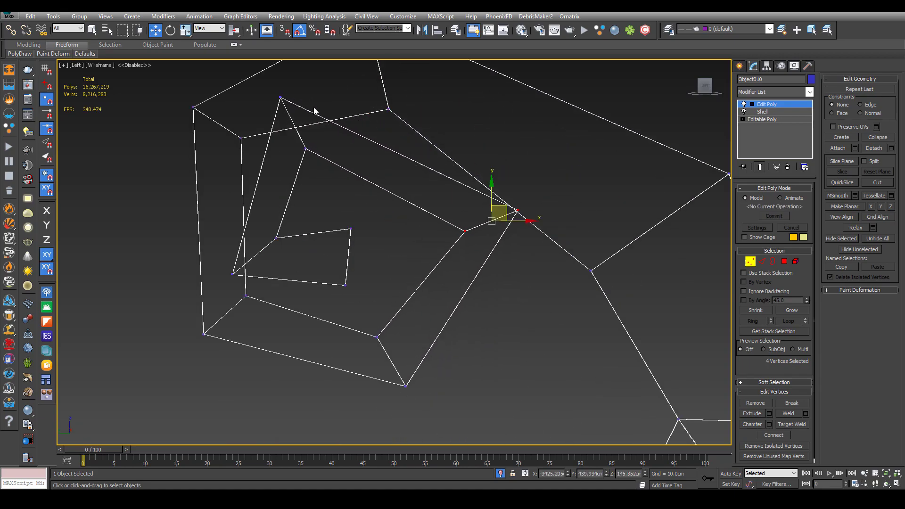
left_click_drag(273, 91, 310, 153)
left_click_drag(305, 110, 404, 118)
Move and rotate the last two vertex groups at the spiral's tip so they follow the inside of the outer coil
left_click_drag(291, 290, 290, 287)
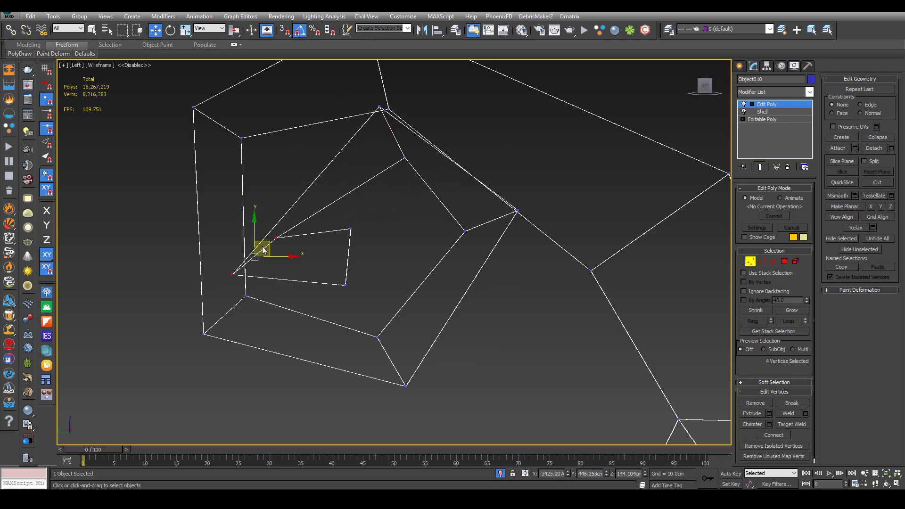
left_click_drag(264, 242, 301, 169)
key("e")
key("w")
left_click_drag(259, 146, 278, 154)
left_click_drag(316, 296, 283, 246)
key("e")
key("ctrl+z")
key("w")
left_click_drag(236, 141, 300, 198)
left_click_drag(277, 154, 278, 150)
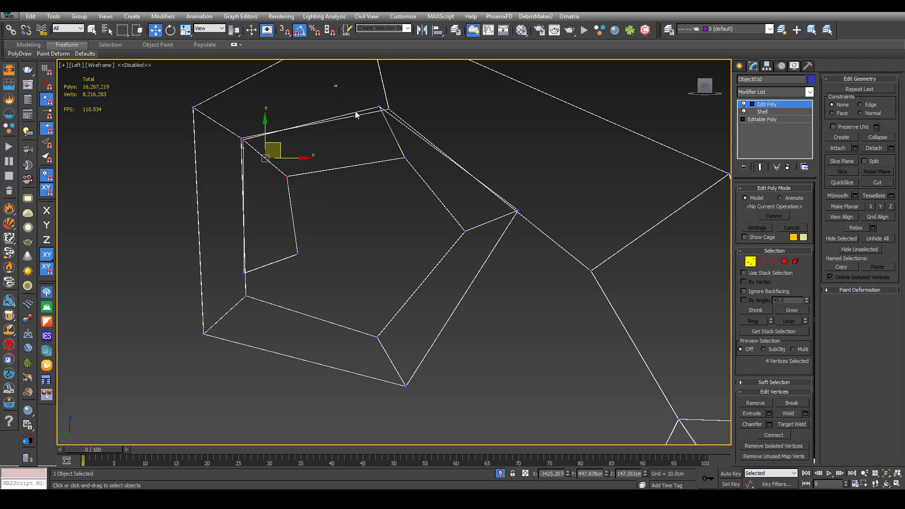
Pull the curl's upper and lower inner vertices toward the spiral's centre and align the overlapping outer corner
left_click_drag(356, 114, 417, 184)
left_click_drag(406, 153, 384, 168)
left_click_drag(376, 103, 401, 99)
left_click_drag(463, 246, 425, 219)
left_click_drag(391, 359, 353, 272)
left_click_drag(388, 324, 359, 284)
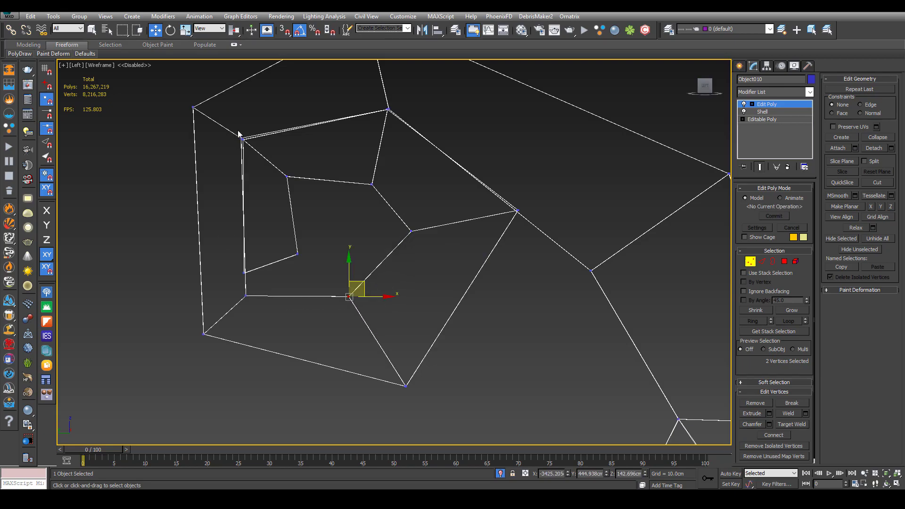
Shift the spiral's tip vertices and the lower inner corner vertices inward to thicken the curl's outer coil
left_click_drag(242, 160, 317, 274)
left_click_drag(278, 188, 315, 198)
left_click_drag(231, 289, 278, 320)
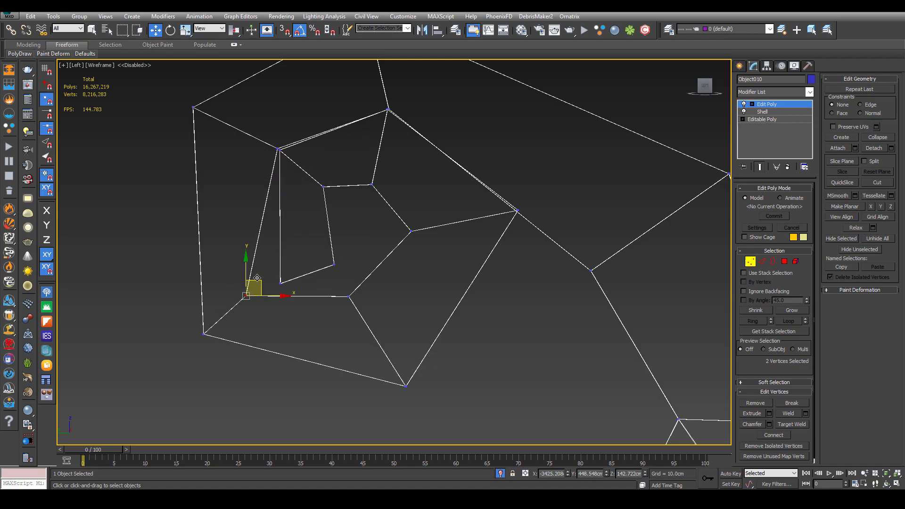
left_click_drag(257, 277, 288, 268)
Move the two inner vertices at the base of the scroll's arm inward in the YZ plane and leave vertex editing
scroll(288, 268, "down", 5)
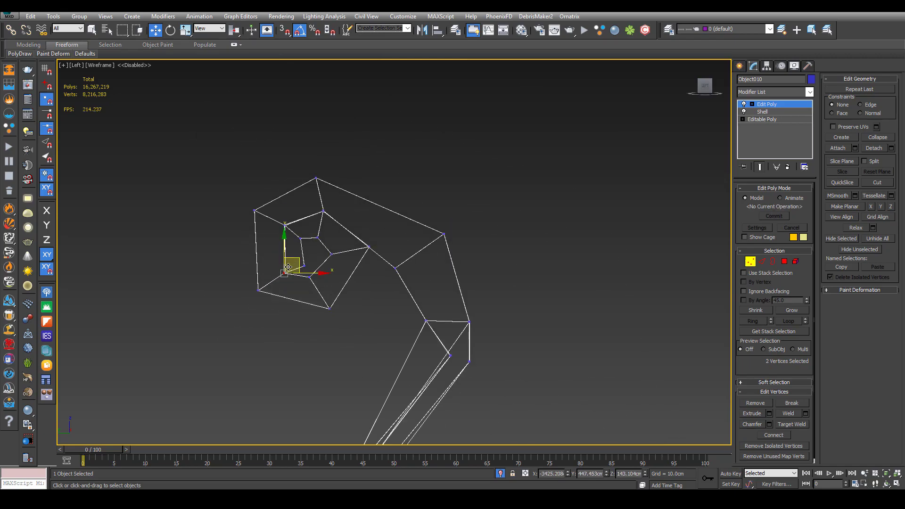
scroll(288, 267, "up", 4)
scroll(288, 267, "down", 4)
scroll(444, 348, "up", 4)
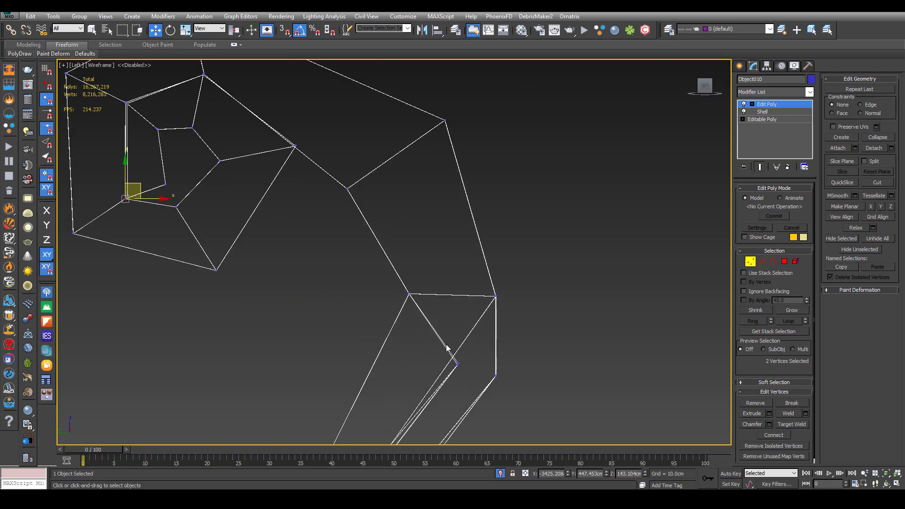
left_click_drag(447, 344, 463, 374)
key("p")
scroll(457, 341, "down", 3)
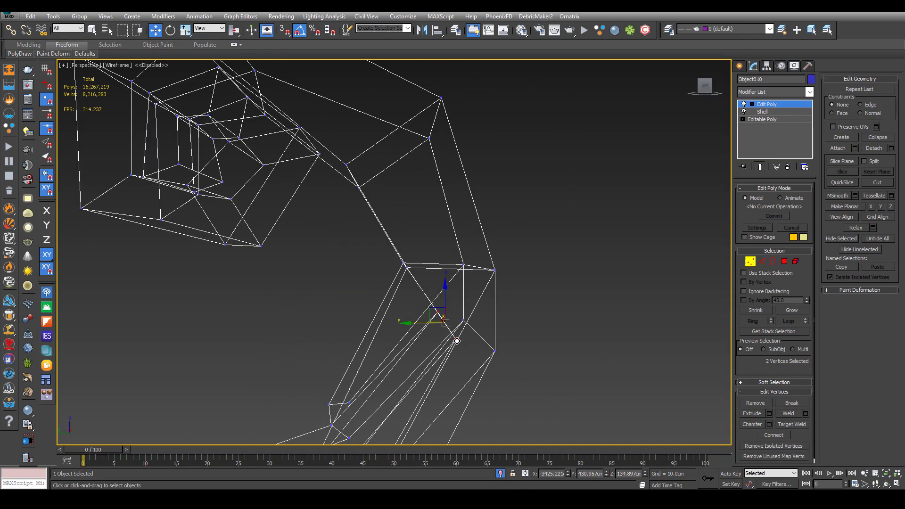
middle_click_drag(457, 341, 490, 346, "alt")
mouse_move(431, 299)
middle_mouse_down("alt")
mouse_move(380, 245)
mouse_move(360, 255)
middle_mouse_up("alt")
key("F3")
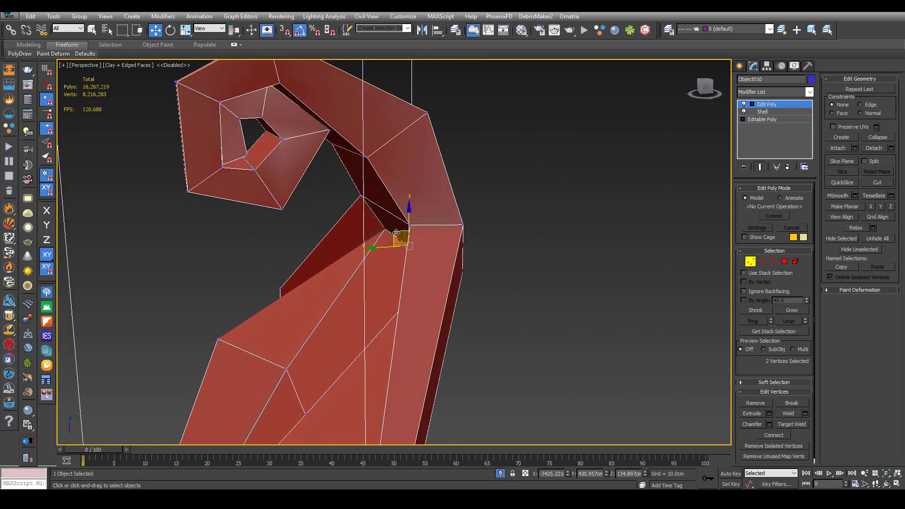
left_click_drag(400, 238, 348, 233)
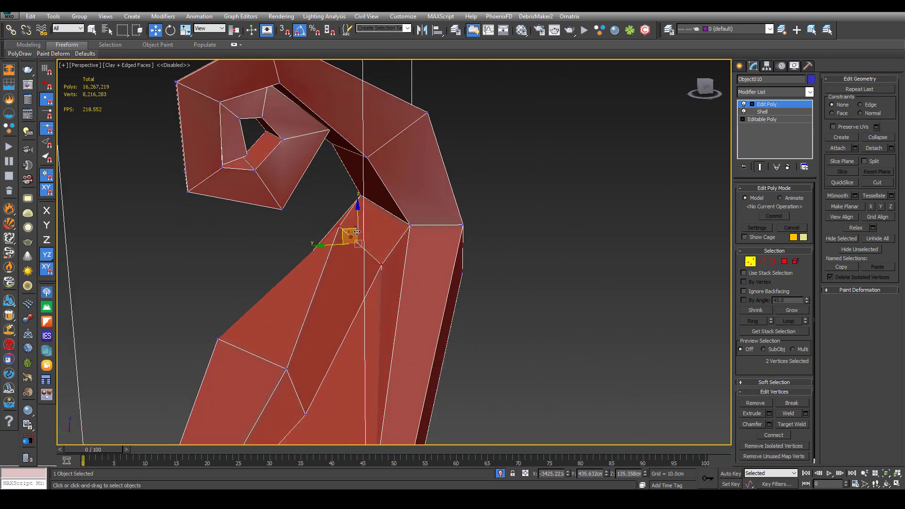
middle_click_drag(348, 233, 334, 248, "alt")
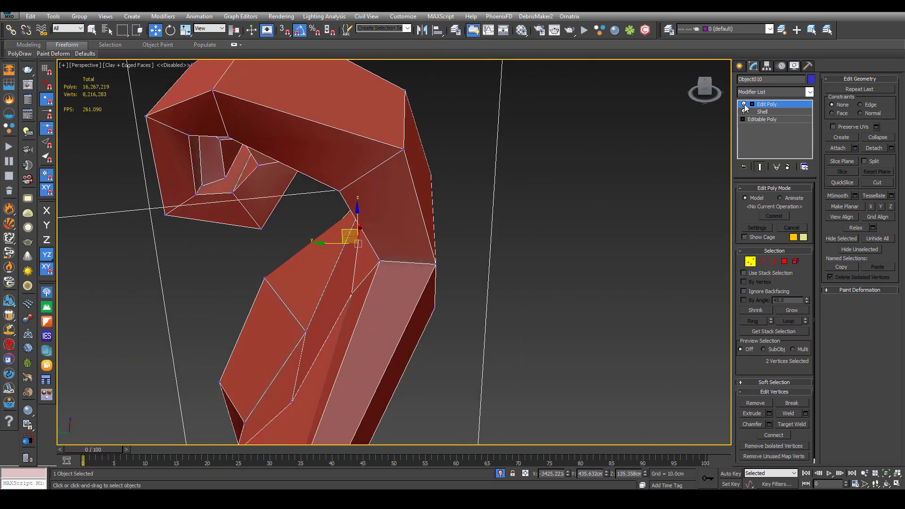
left_click(786, 106)
left_click(551, 161)
Add a TurboSmooth modifier to the scroll wedge with 2 iterations
scroll(516, 175, "down", 5)
middle_click_drag(517, 175, 459, 152, "alt")
scroll(459, 152, "up", 3)
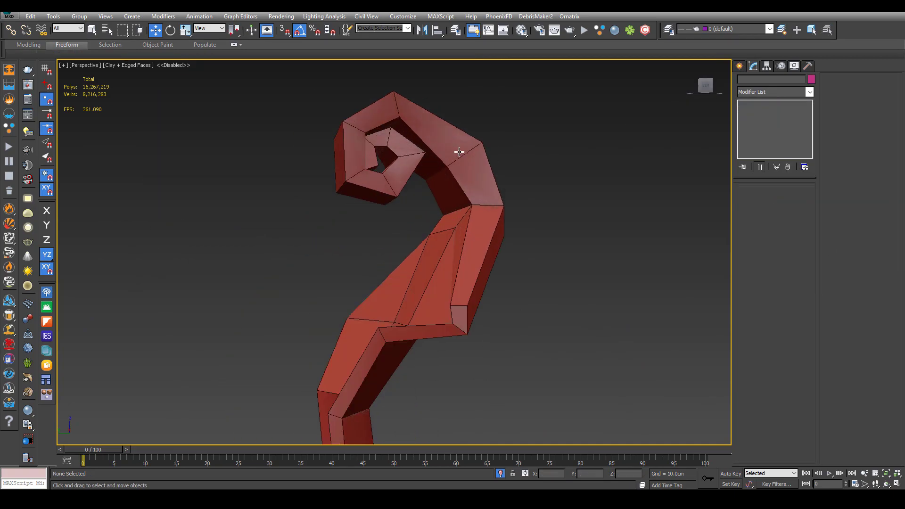
left_click(459, 152)
left_click(787, 95)
key("t")
key("t")
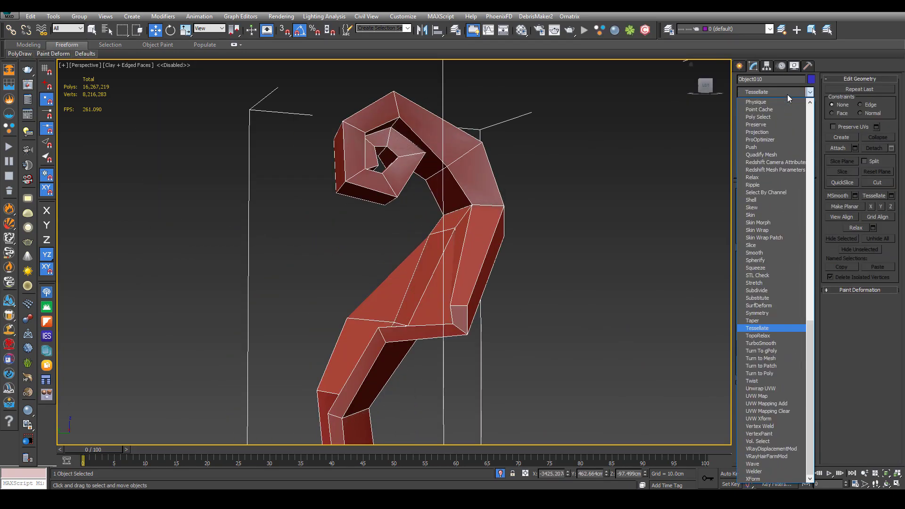
key("t")
key("t")
key("t")
key("Up")
key("Return")
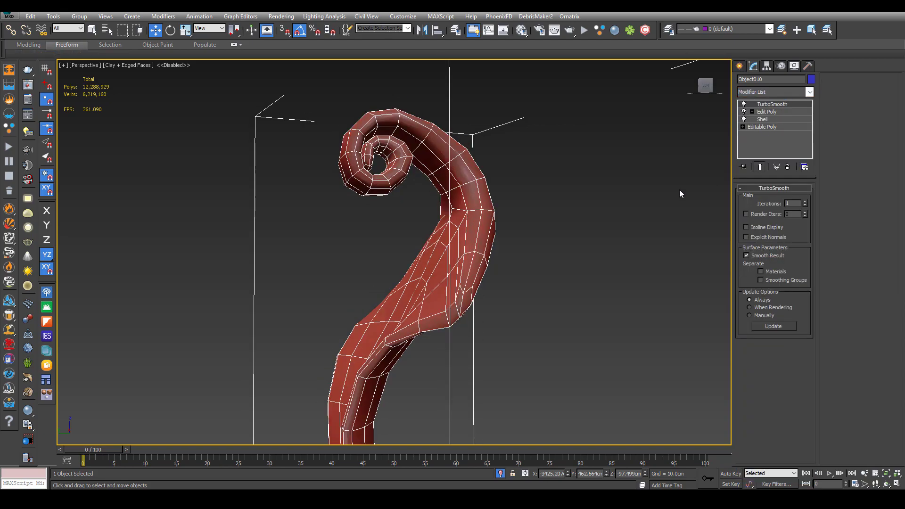
left_click(806, 201)
Back in Edit Poly with the end result hidden, select the edge loop around the scroll's neck and scale it to 70%
left_click(554, 208)
middle_click_drag(554, 208, 491, 232, "alt")
left_click(491, 232)
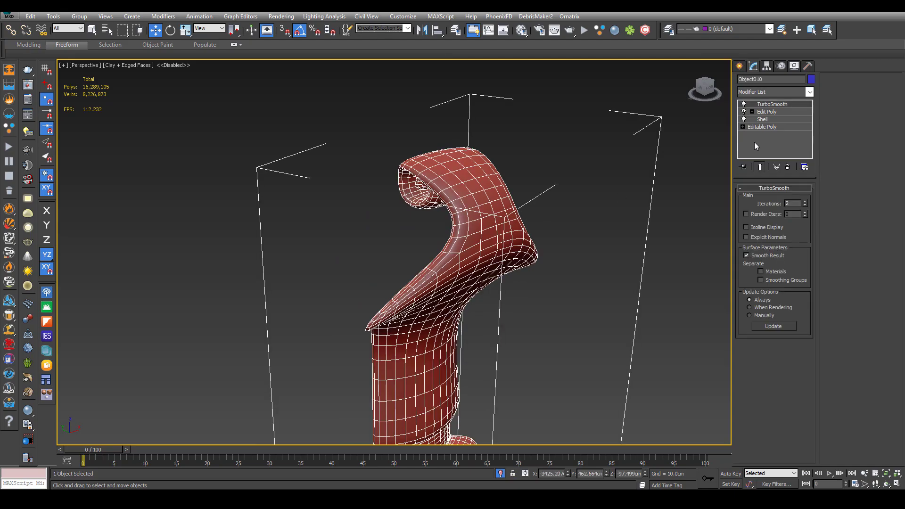
left_click(782, 119)
left_click(769, 112)
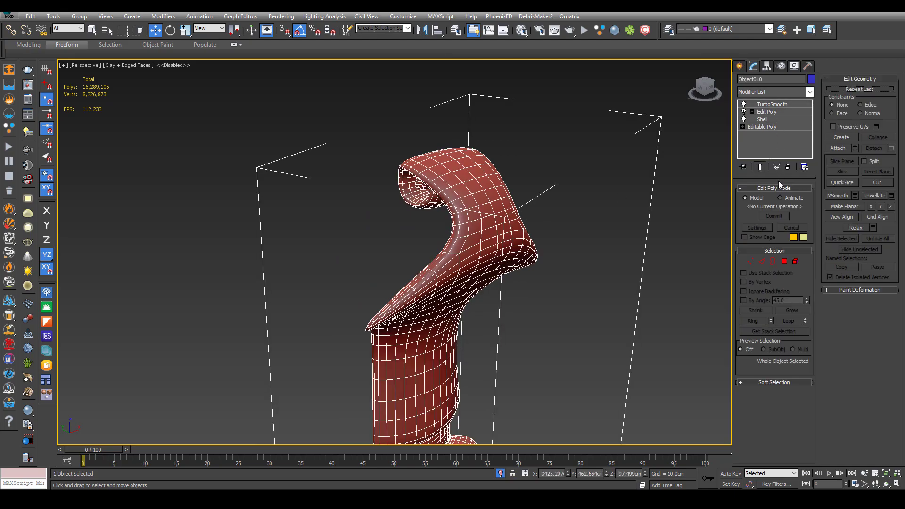
left_click(762, 262)
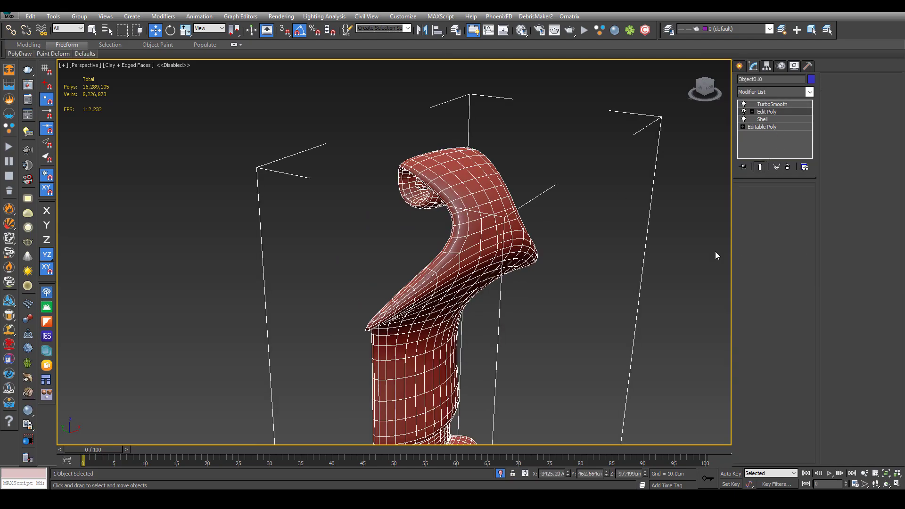
left_click(759, 168)
double_click(486, 193)
mouse_move(484, 192)
middle_mouse_down("alt")
mouse_move(500, 193)
mouse_move(474, 179)
middle_mouse_up("alt")
key("r")
left_click_drag(477, 198, 468, 218)
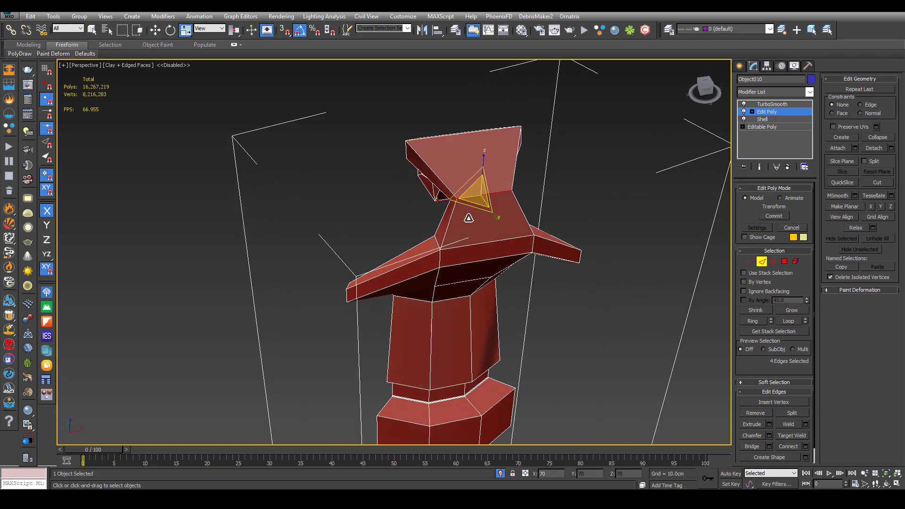
Scale the four-edge loop across the top of the scroll and return to the TurboSmooth level
key("w")
middle_click_drag(489, 210, 475, 170, "alt")
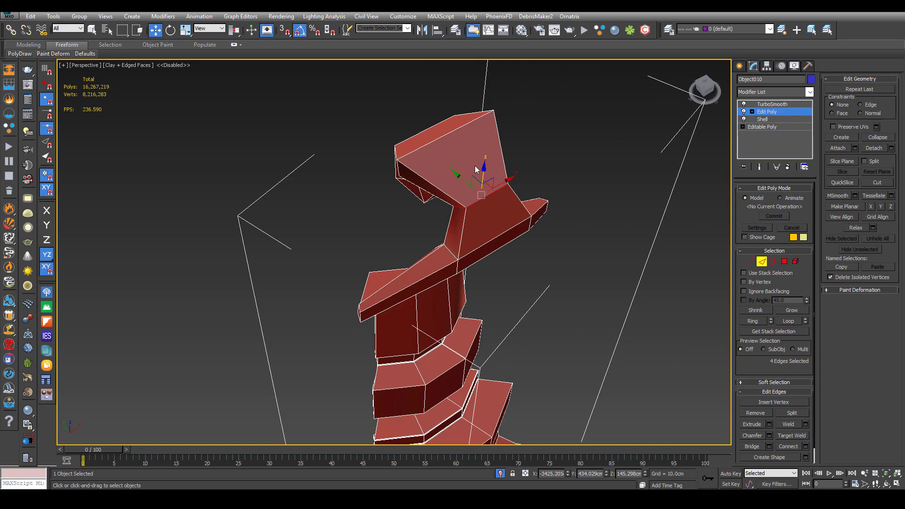
double_click(442, 136)
key("r")
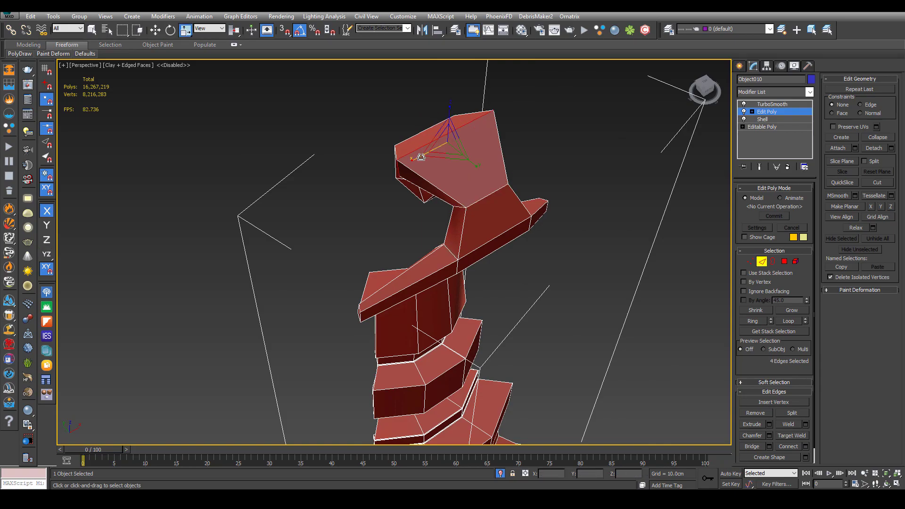
left_click_drag(421, 157, 463, 140)
mouse_move(496, 137)
middle_mouse_down("alt")
mouse_move(542, 122)
mouse_move(540, 140)
mouse_move(511, 145)
middle_mouse_up("alt")
left_click(776, 104)
left_click(568, 109)
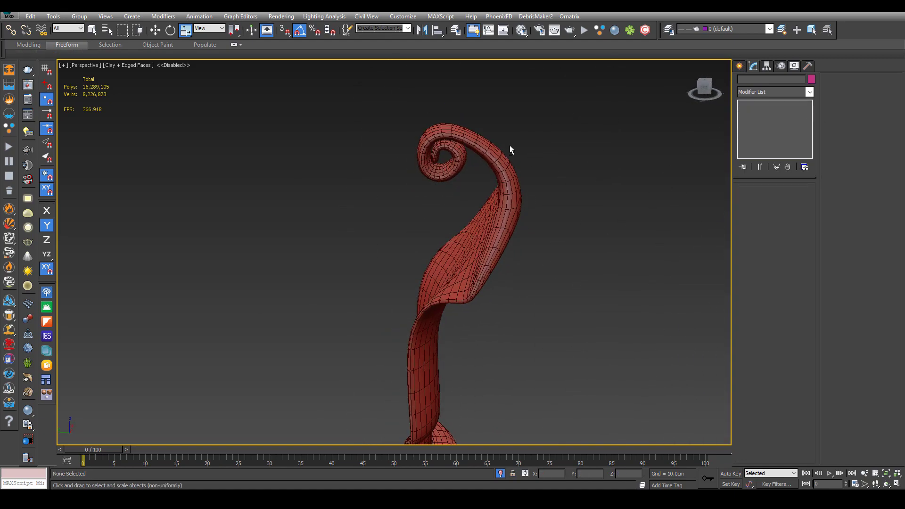
Raise the Shell modifier's segment count by one and return to TurboSmooth to view the smoothed scroll
scroll(486, 149, "up", 3)
left_click(486, 148)
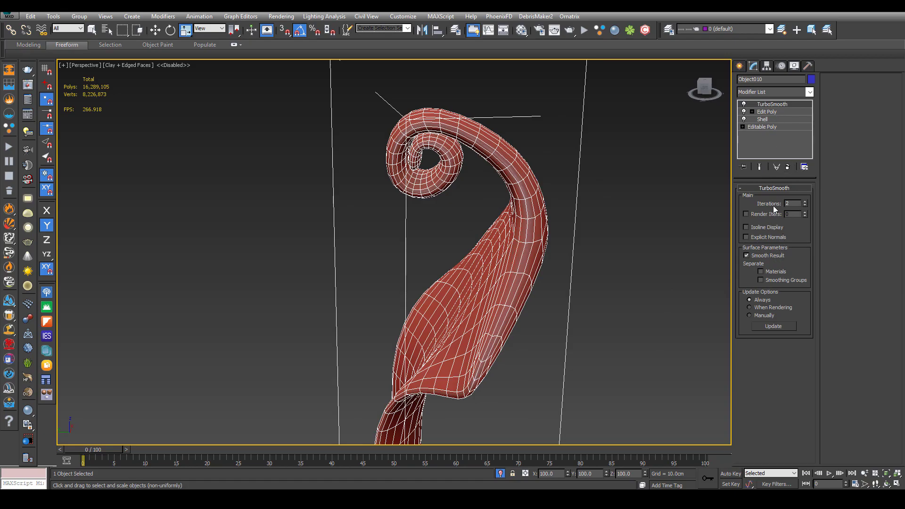
left_click(763, 119)
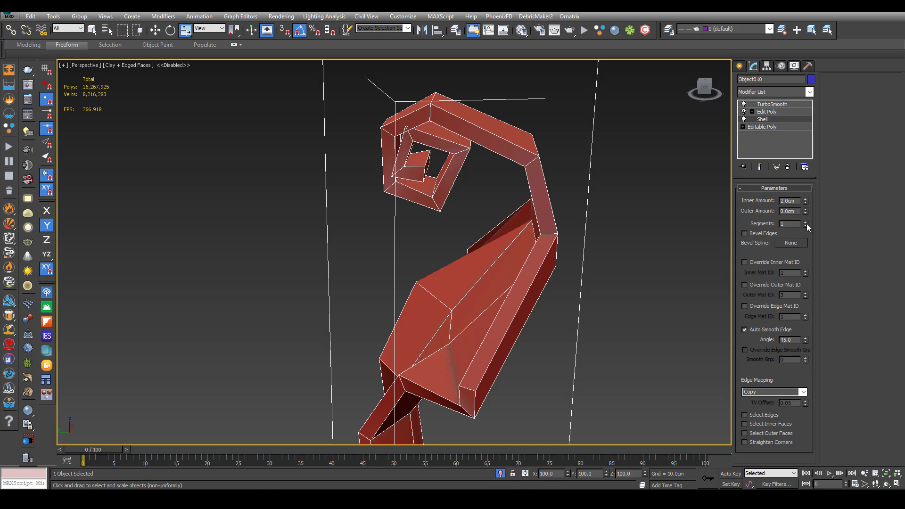
left_click(806, 223)
left_click(772, 104)
left_click(587, 135)
scroll(516, 165, "down", 4)
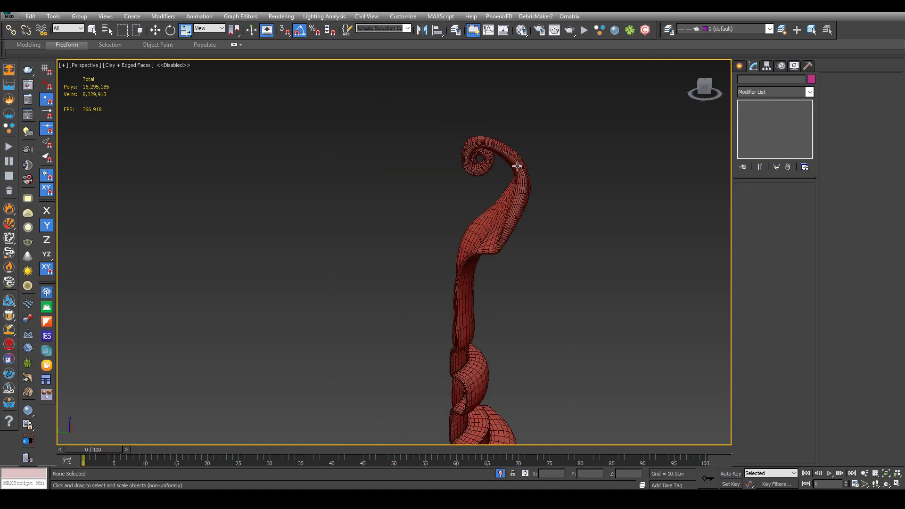
middle_click_drag(516, 165, 518, 218, "alt")
Disable TurboSmooth on the scroll wedge and add a Symmetry modifier directly above Edit Poly
left_click(520, 220)
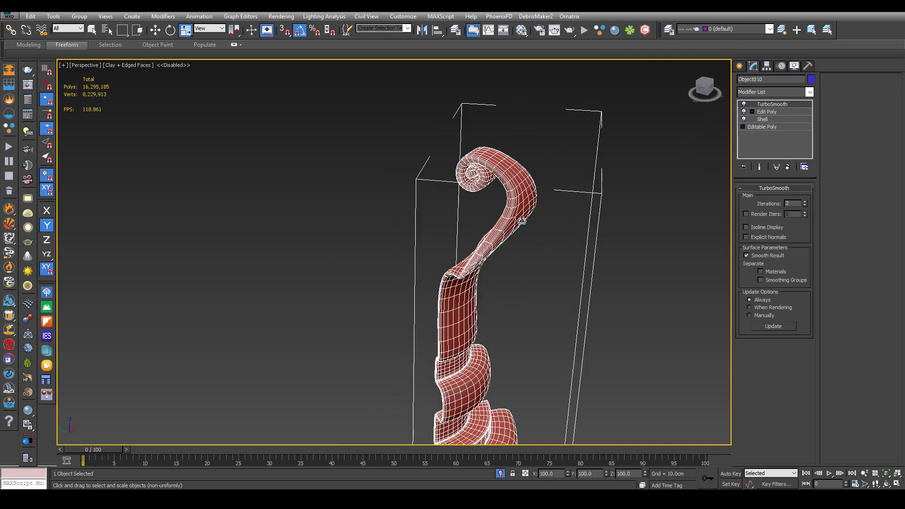
key("t")
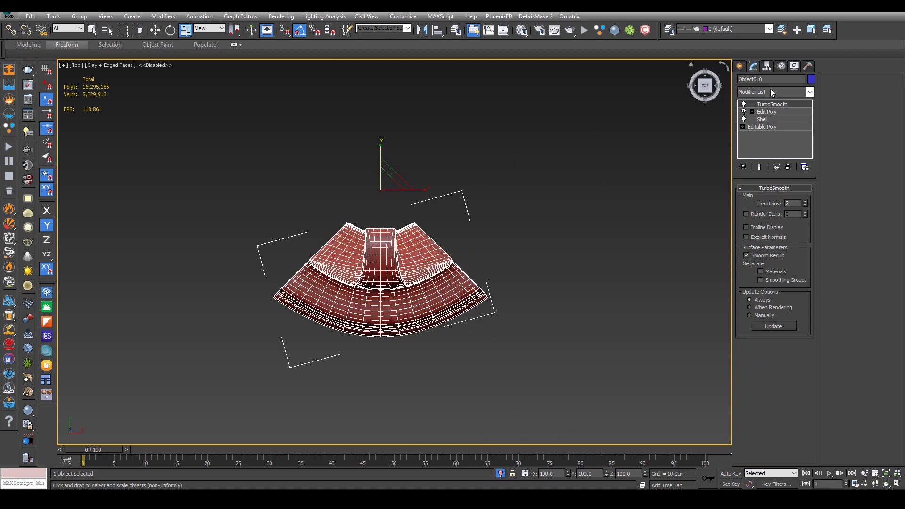
left_click(744, 105)
left_click(762, 112)
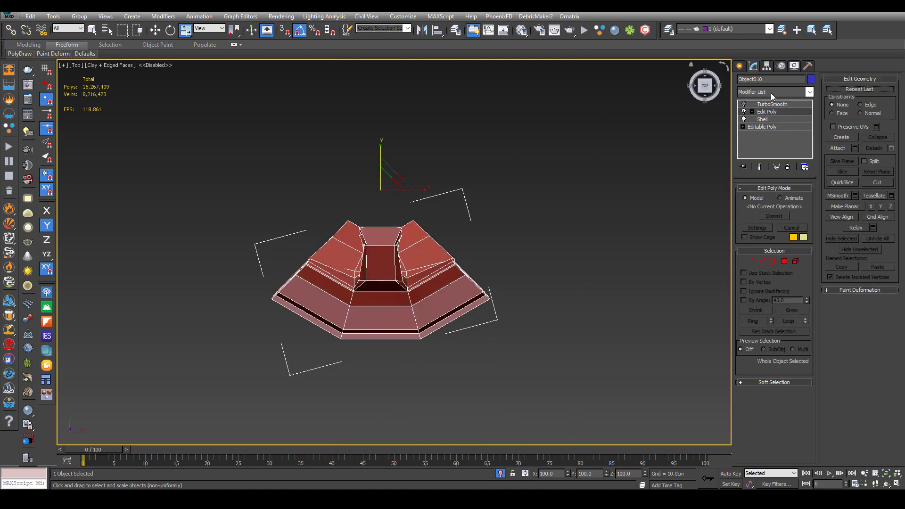
left_click(771, 92)
key("Return")
left_click(771, 93)
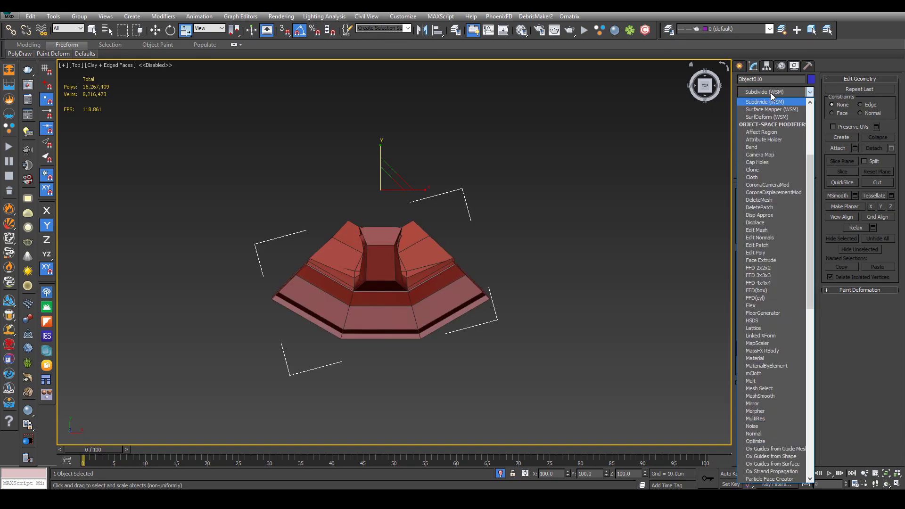
left_click(771, 94)
left_click(771, 94)
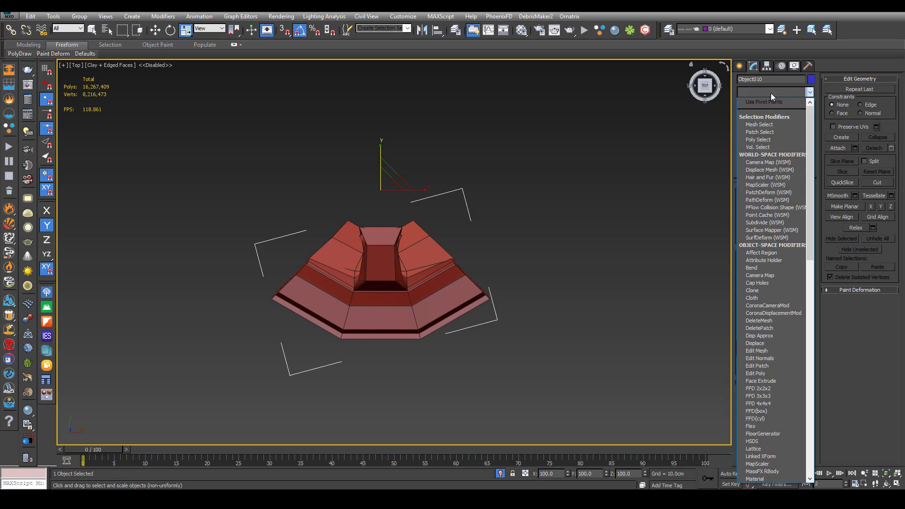
type("sym")
key("Return")
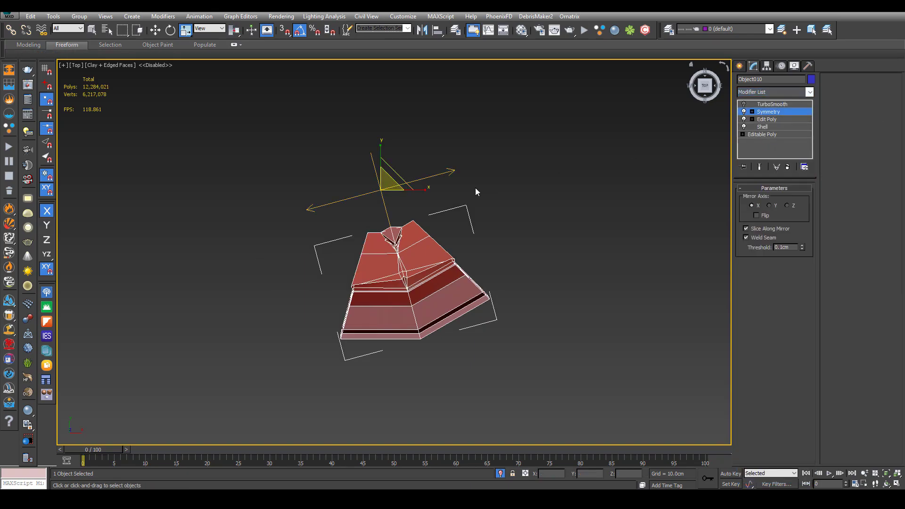
Rotate the Symmetry mirror so the wedge is mirrored onto the adjacent side, and paste a copy of that modifier above it
key("e")
left_click_drag(401, 159, 425, 164)
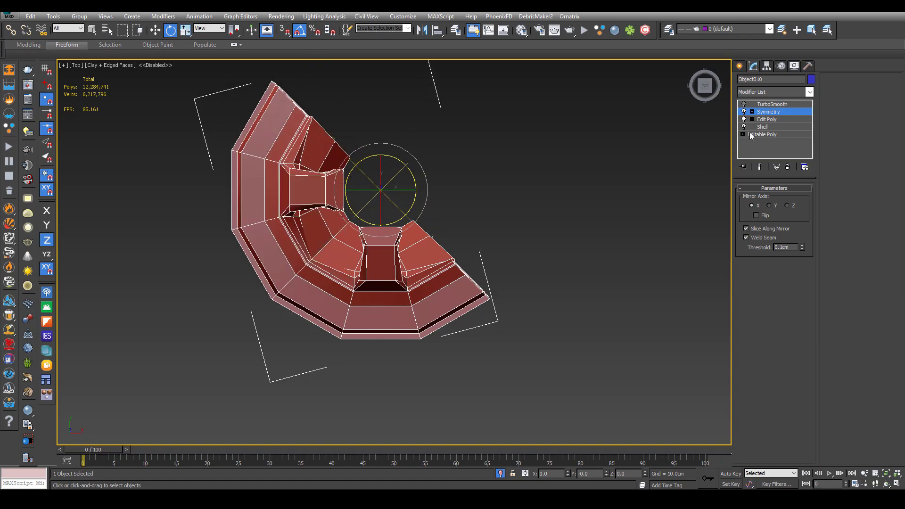
right_click(765, 113)
left_click(788, 152)
right_click(769, 114)
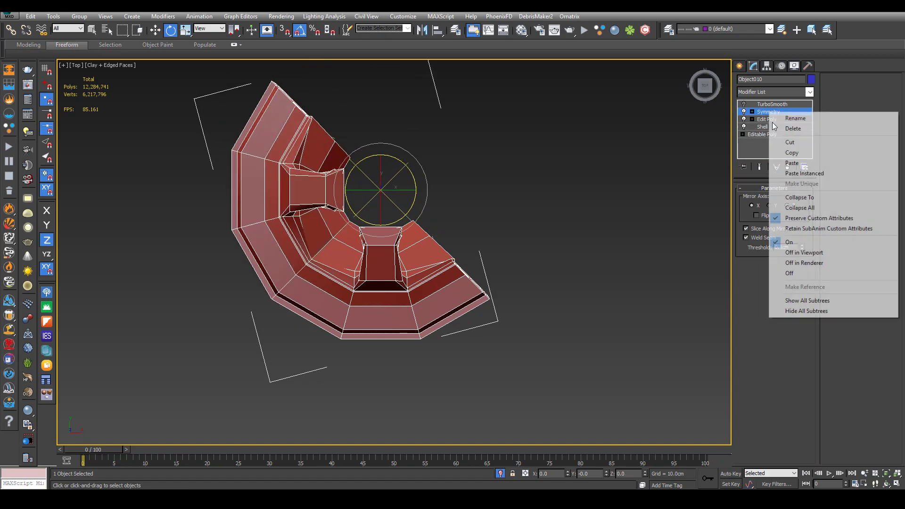
left_click(784, 163)
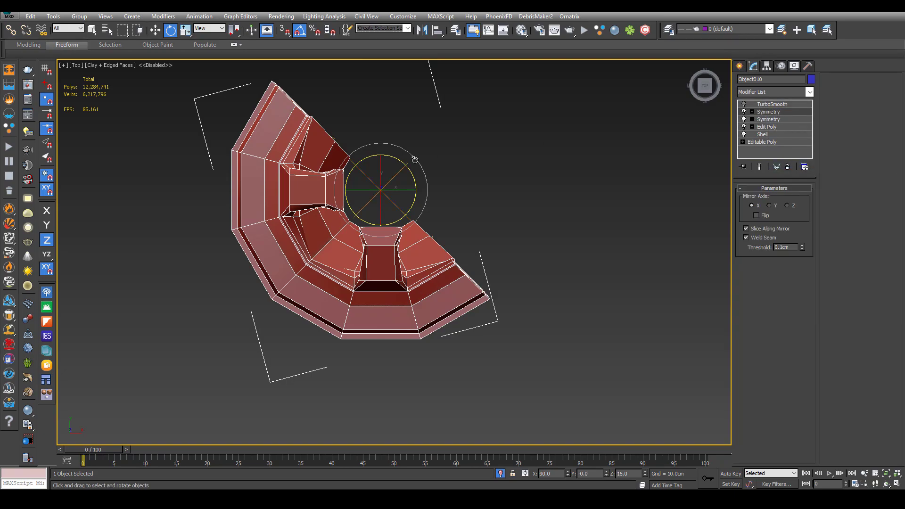
Rotate the mirror of the copied Symmetry modifier so the half crown becomes a full ring with four scrolls
left_click_drag(399, 160, 432, 158)
key("ctrl+z")
left_click(772, 111)
key("w")
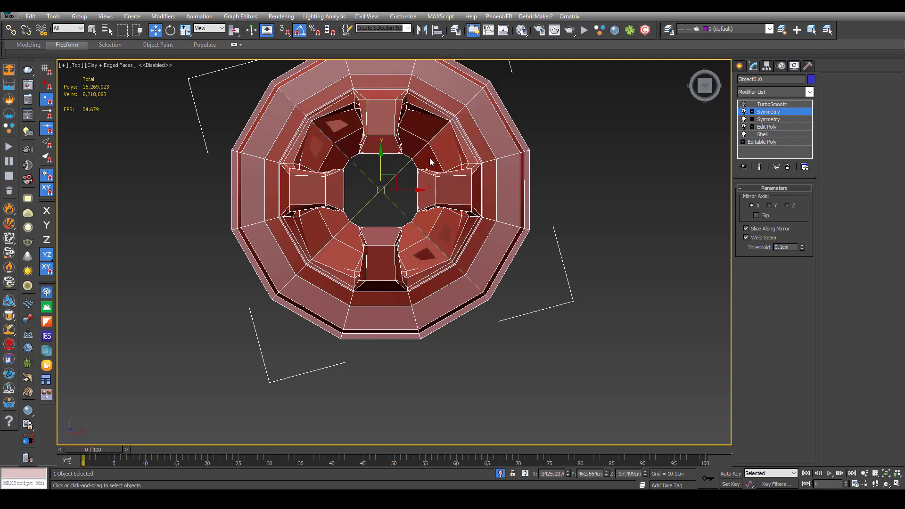
Set the weld threshold of the Symmetry modifiers to 0.01 cm and examine the seams between scrolls in perspective
key("p")
middle_click_drag(429, 158, 726, 253, "alt")
scroll(406, 137, "up", 3)
scroll(363, 143, "up", 3)
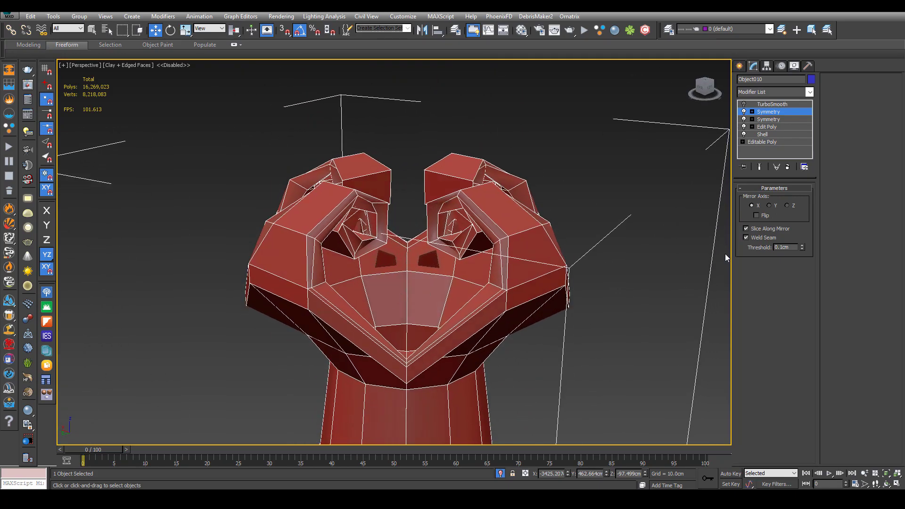
left_click(771, 120)
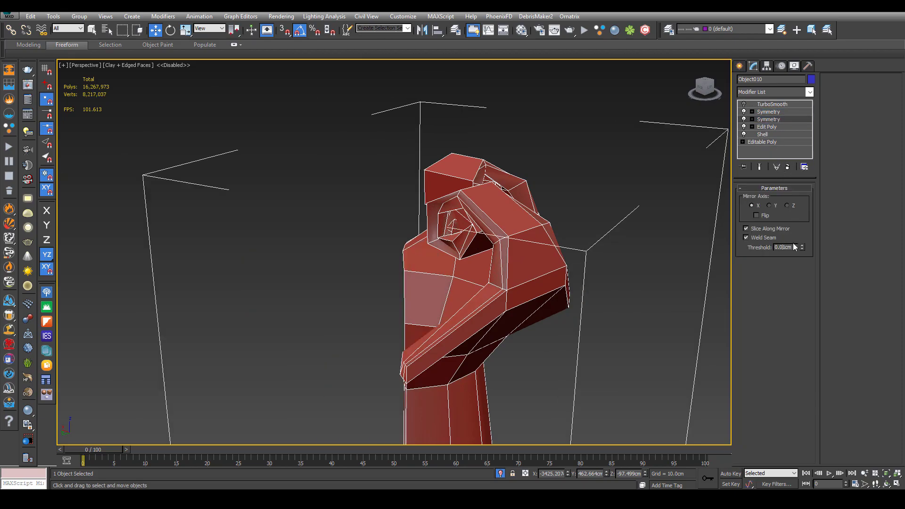
middle_click_drag(590, 231, 394, 206, "alt")
left_click(340, 273)
middle_click_drag(341, 274, 376, 274, "alt")
scroll(191, 220, "up", 1)
left_click(248, 222)
middle_click_drag(434, 246, 361, 275, "alt")
scroll(356, 272, "up", 3)
middle_click_drag(301, 284, 416, 188, "alt")
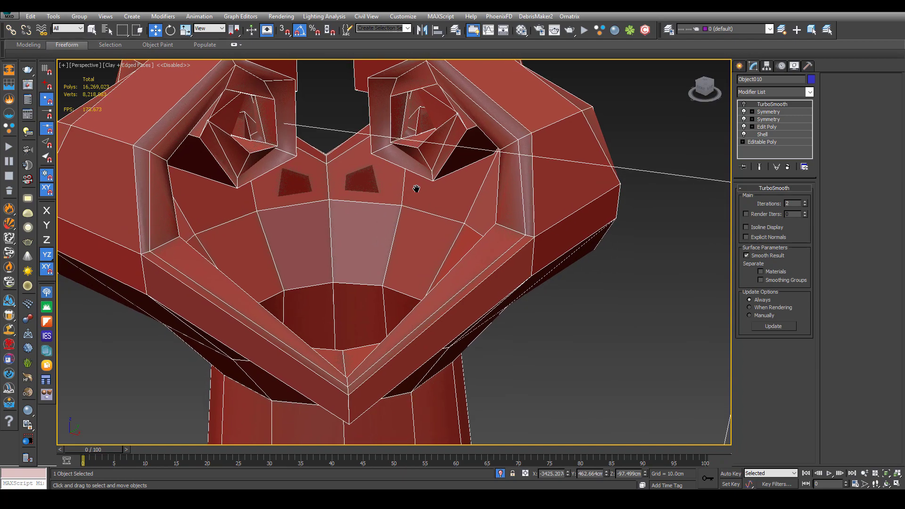
Enable TurboSmooth, deselect the column, hide the edged faces and examine the smoothed crown and shaft for seams
scroll(416, 188, "down", 2)
left_click(745, 105)
left_click(609, 194)
scroll(566, 200, "down", 3)
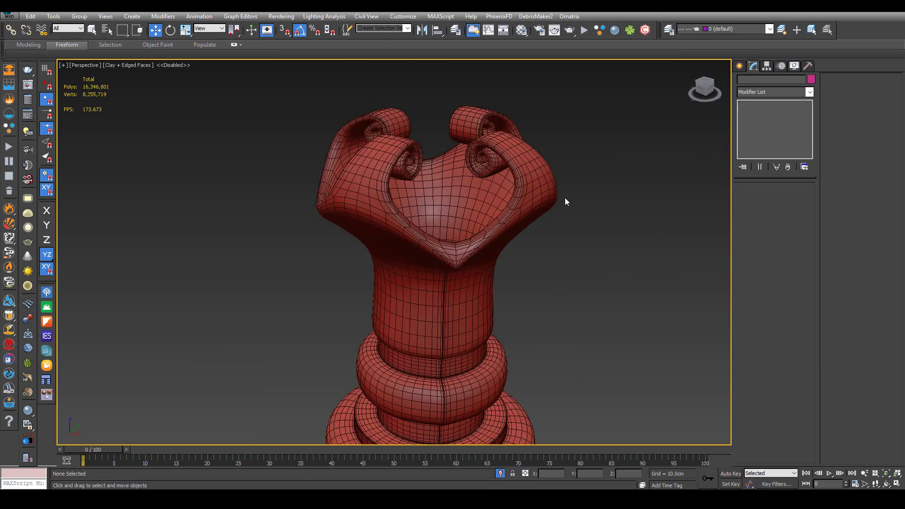
middle_click_drag(566, 200, 627, 221, "alt")
key("F4")
scroll(442, 283, "down", 5)
middle_click_drag(441, 213, 412, 199, "alt")
scroll(433, 188, "up", 5)
Try a 0.1 cm weld threshold on the upper Symmetry modifier with TurboSmooth off, and check the smoothed seam
left_click(432, 188)
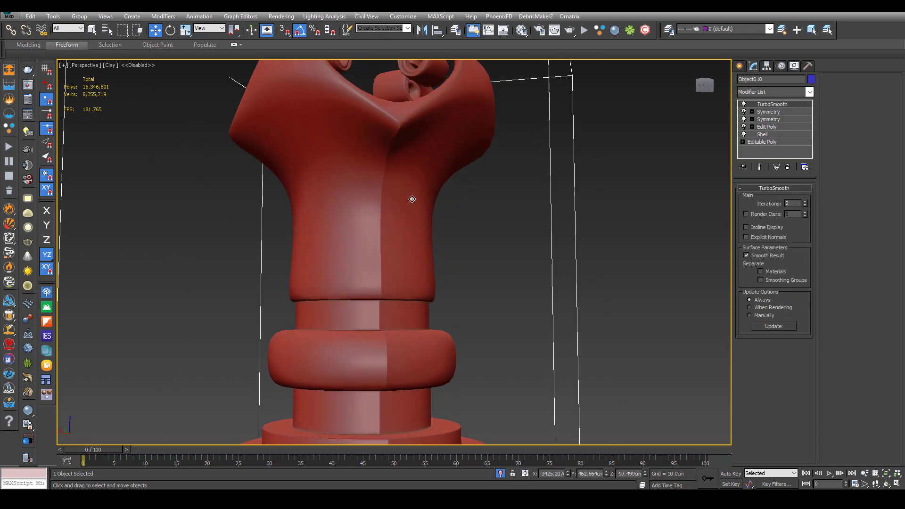
left_click(745, 105)
left_click(769, 112)
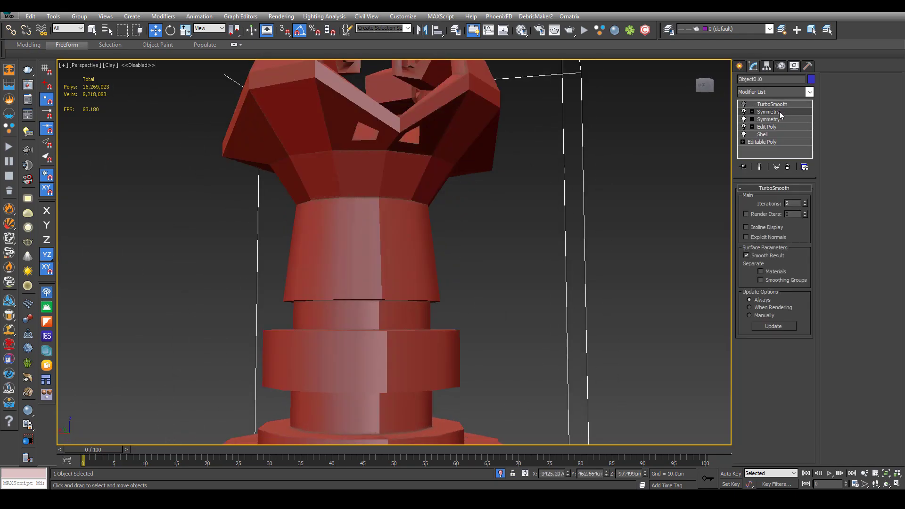
middle_click_drag(481, 169, 454, 152, "alt")
scroll(314, 183, "up", 5)
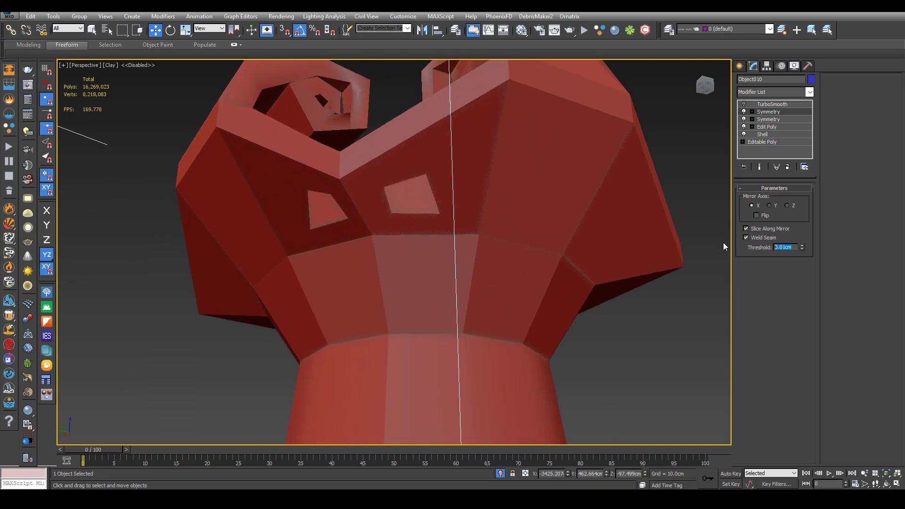
type("0.1")
key("Return")
left_click(774, 120)
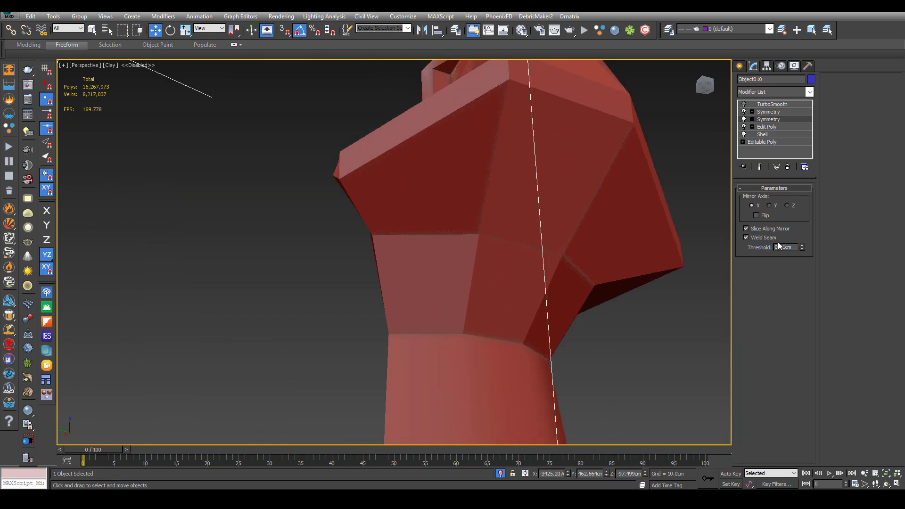
left_click(772, 104)
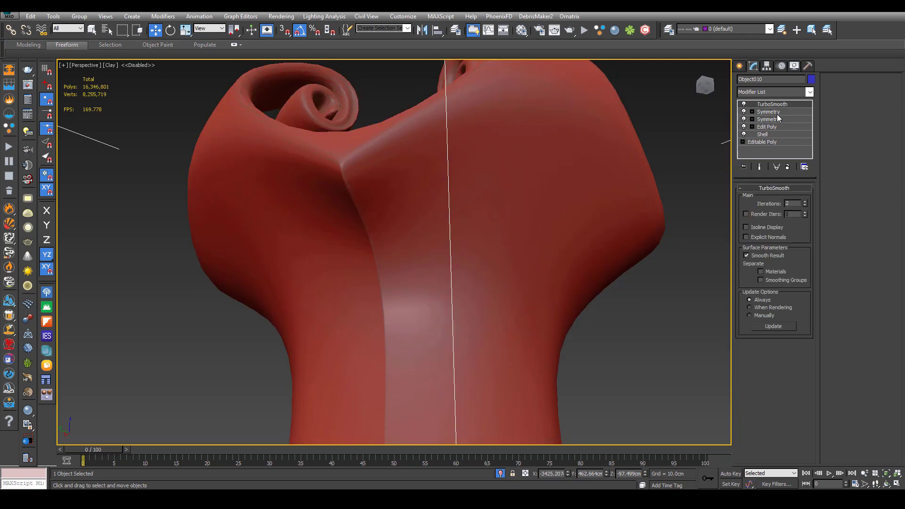
Show the end result from the upper Symmetry modifier and try weld thresholds of 2 cm and 1 cm
left_click(778, 113)
left_click(759, 167)
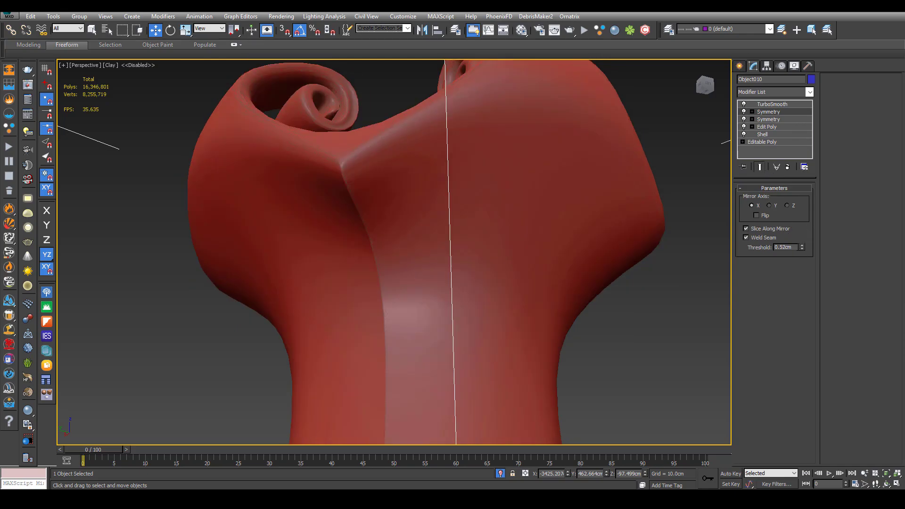
type("2")
key("Return")
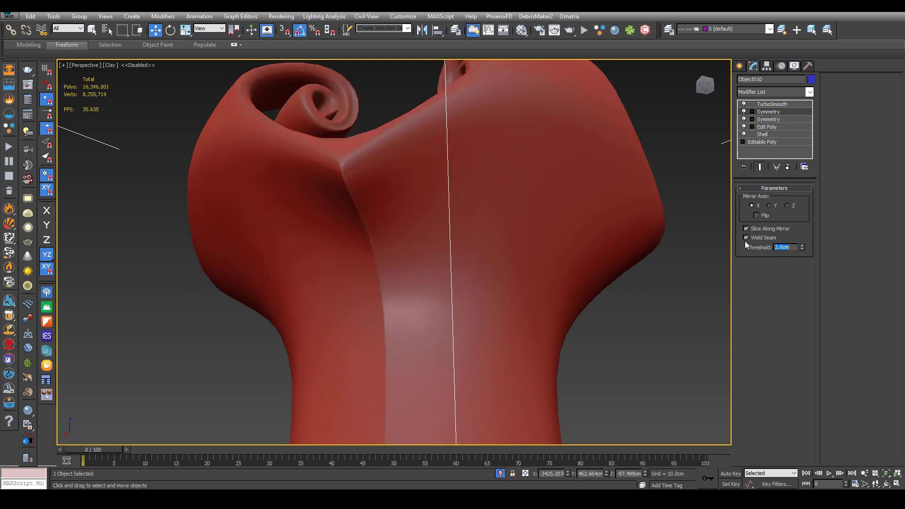
type("1")
key("Return")
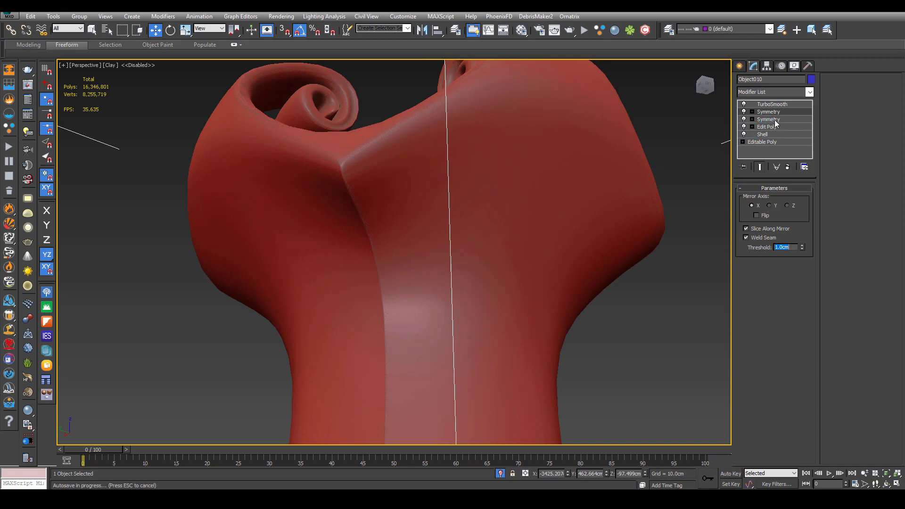
Try a 2 cm weld threshold on the lower Symmetry modifier, disable TurboSmooth and restore the Symmetry thresholds to 0.1 cm
left_click(776, 121)
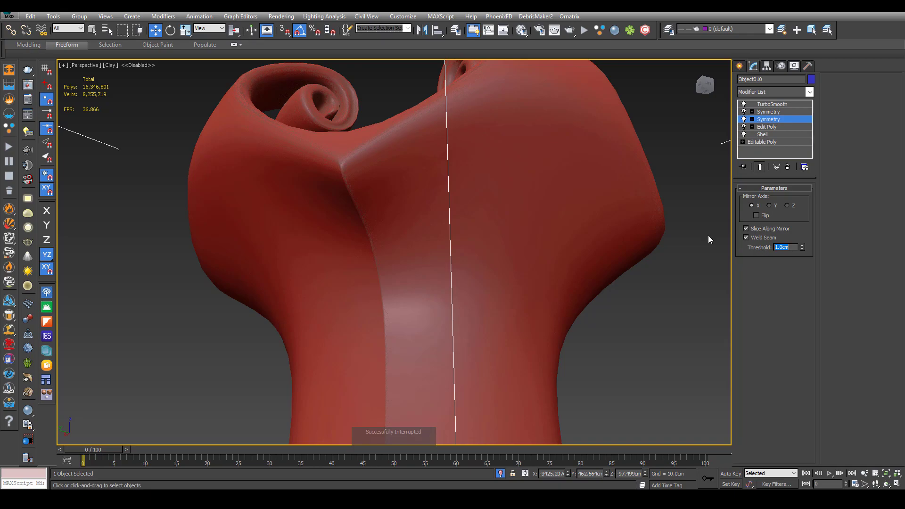
type("2")
key("Return")
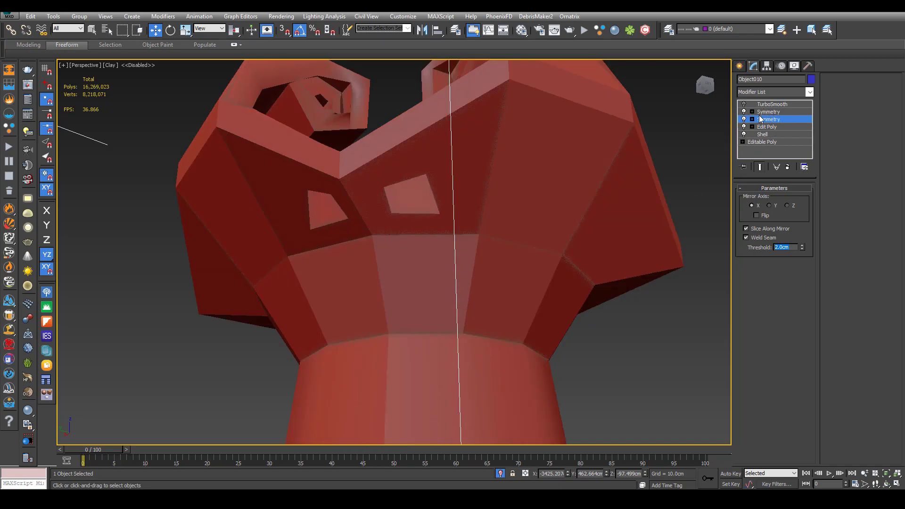
type("1")
key("Return")
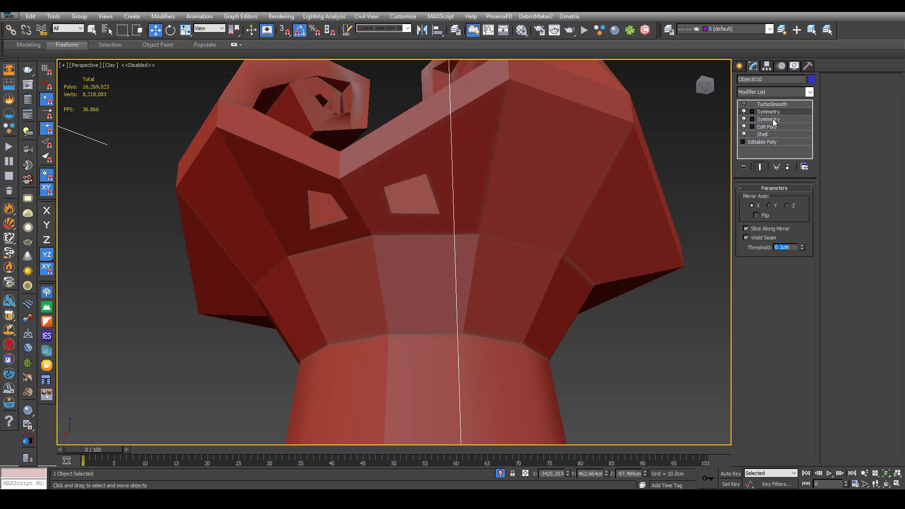
Disable both Symmetry modifiers and rotate the wedge at the Edit Poly level in top view until one cut side lies horizontal
left_click(774, 121)
key("t")
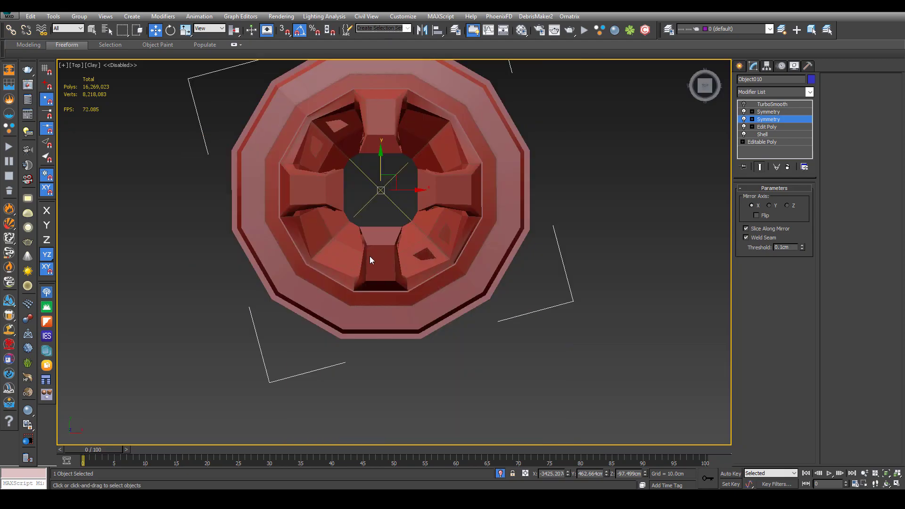
middle_click_drag(370, 216, 390, 242)
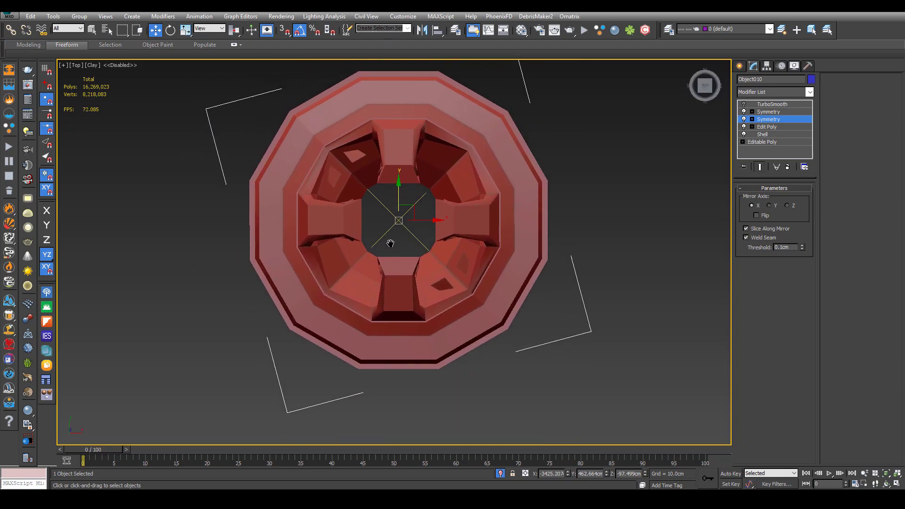
left_click(745, 112)
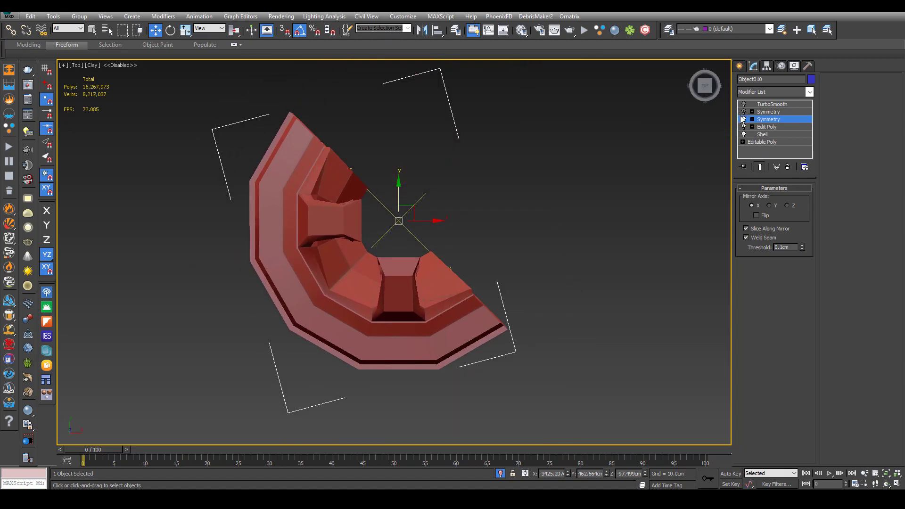
left_click(745, 120)
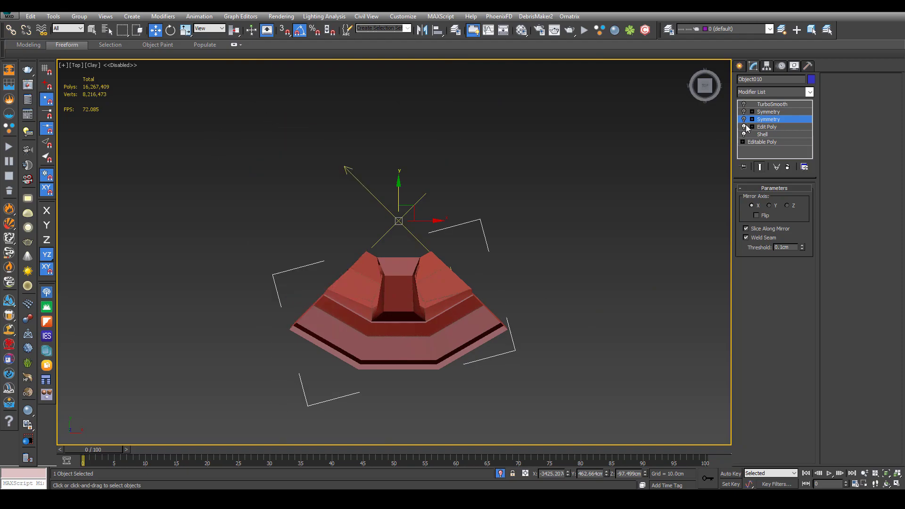
left_click(772, 127)
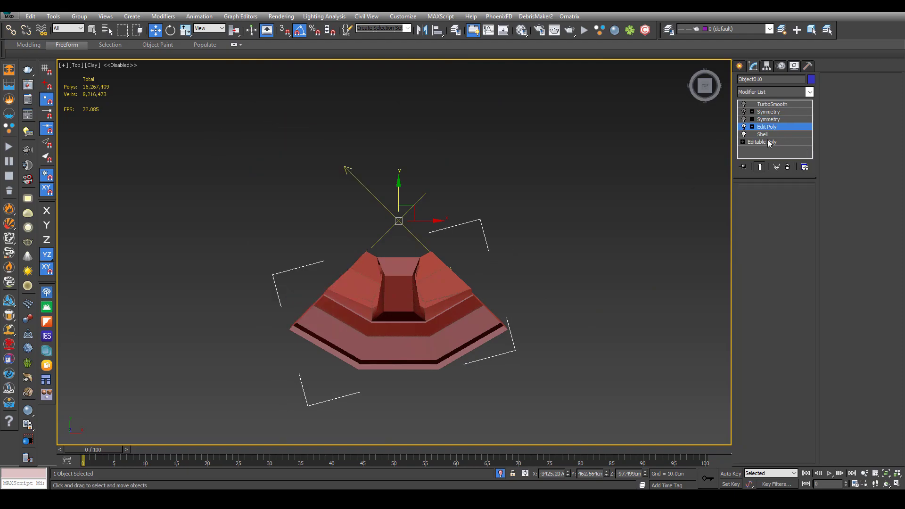
key("e")
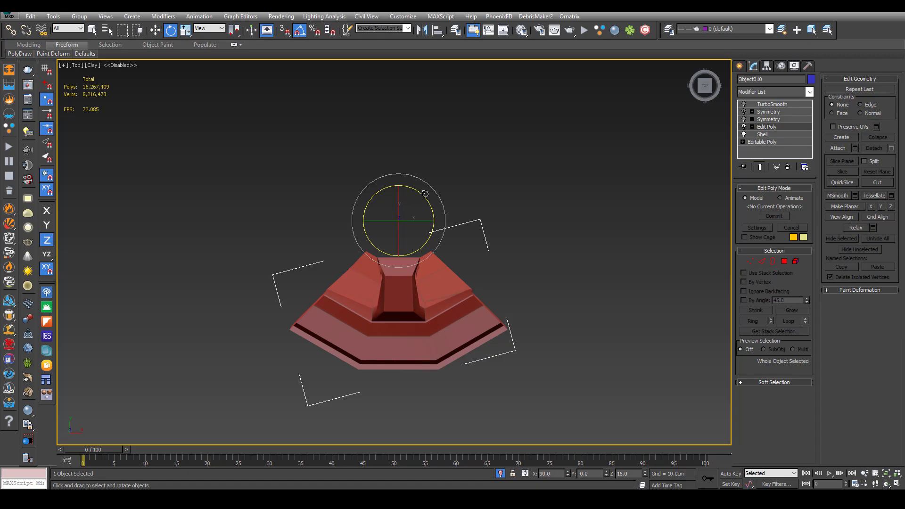
left_click_drag(425, 194, 483, 212)
scroll(212, 206, "up", 5)
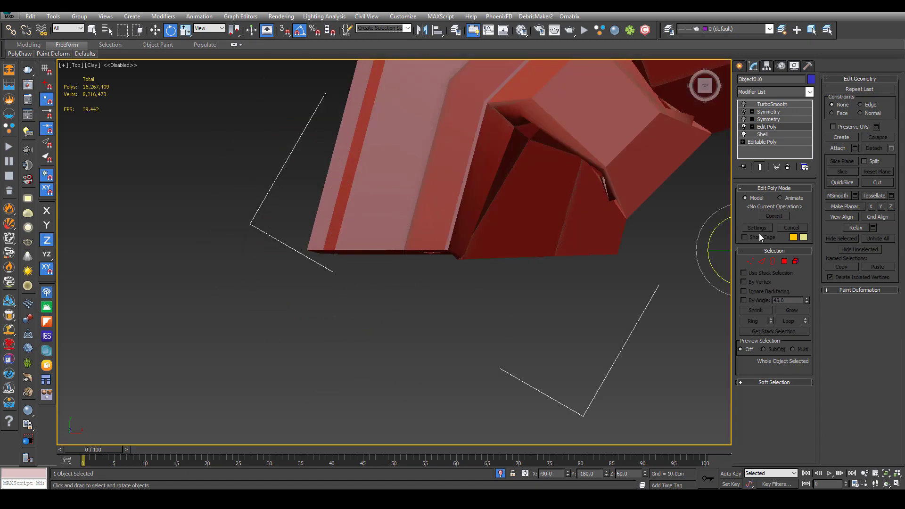
Select the vertices along the wedge's horizontal cut side, flatten them along Y and move them slightly outward
left_click(751, 260)
left_click_drag(495, 279, 675, 242)
key("r")
left_click_drag(473, 220, 453, 132)
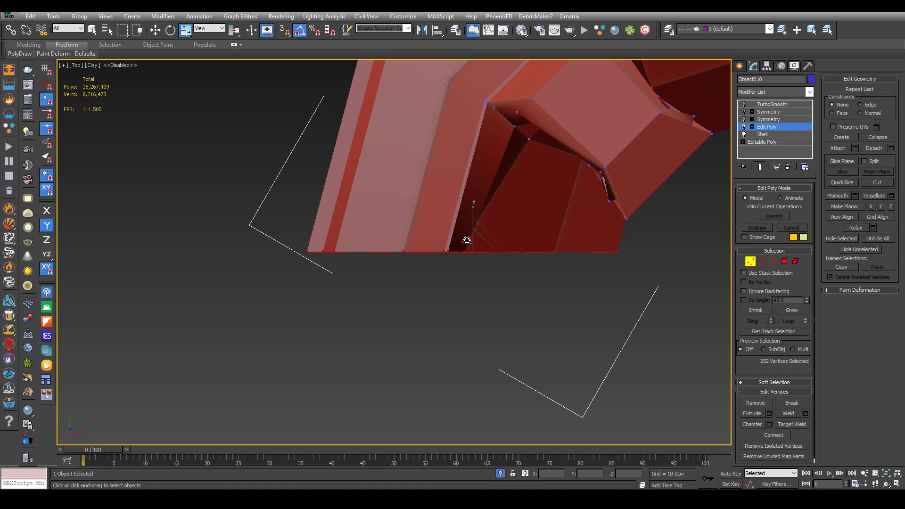
key("w")
left_click_drag(473, 229, 473, 234)
scroll(469, 235, "down", 3)
middle_click_drag(498, 238, 372, 257)
scroll(372, 256, "down", 3)
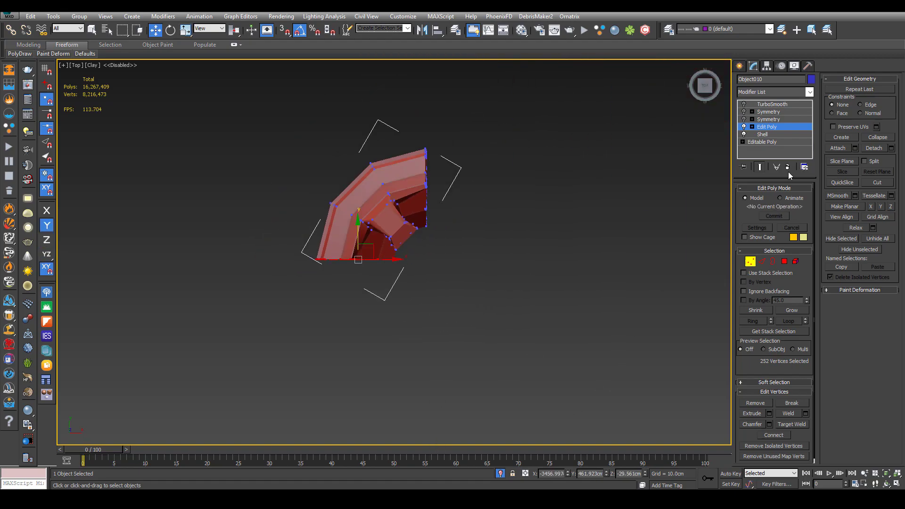
Leave the vertex level and rotate the wedge -90° about Z so its other cut side lies horizontal
left_click(782, 126)
key("e")
left_click_drag(460, 233, 497, 231)
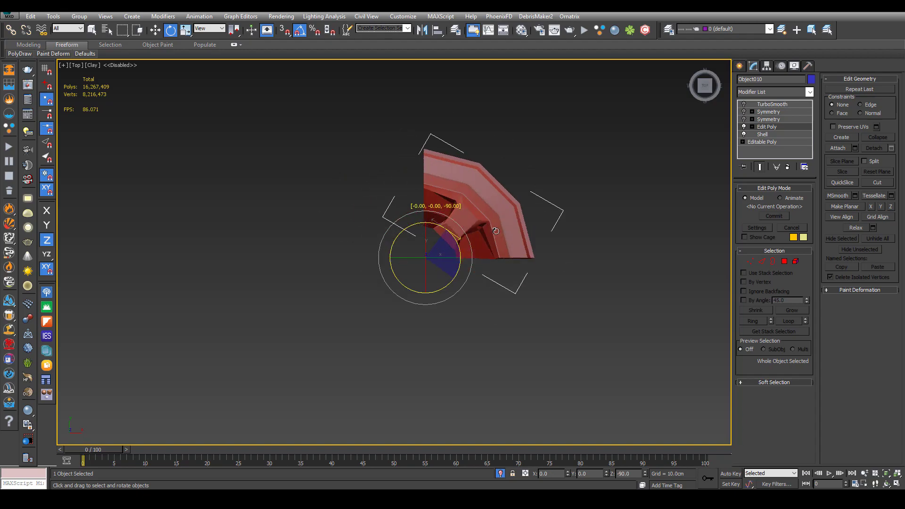
Select the vertices along the other cut side, flatten them along Y and move them about 0.99 cm outward
left_click(751, 262)
scroll(539, 255, "up", 5)
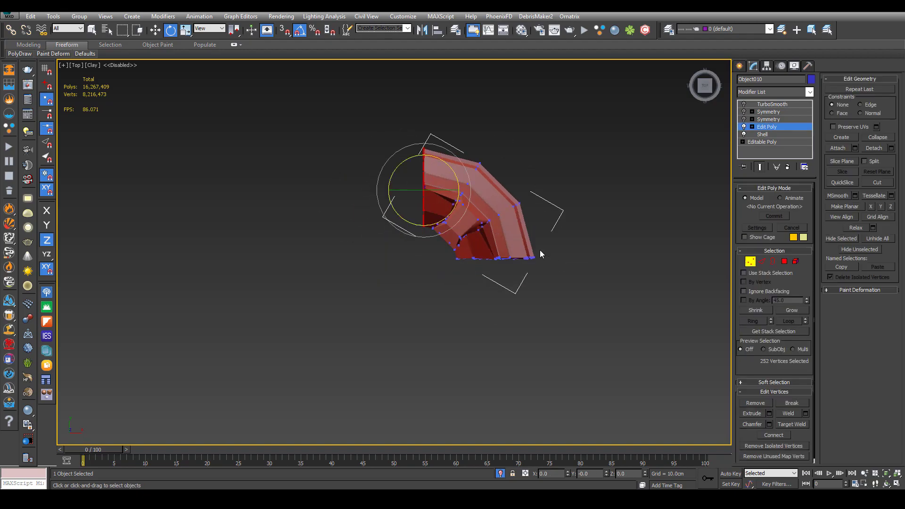
left_click_drag(337, 297, 548, 259)
key("r")
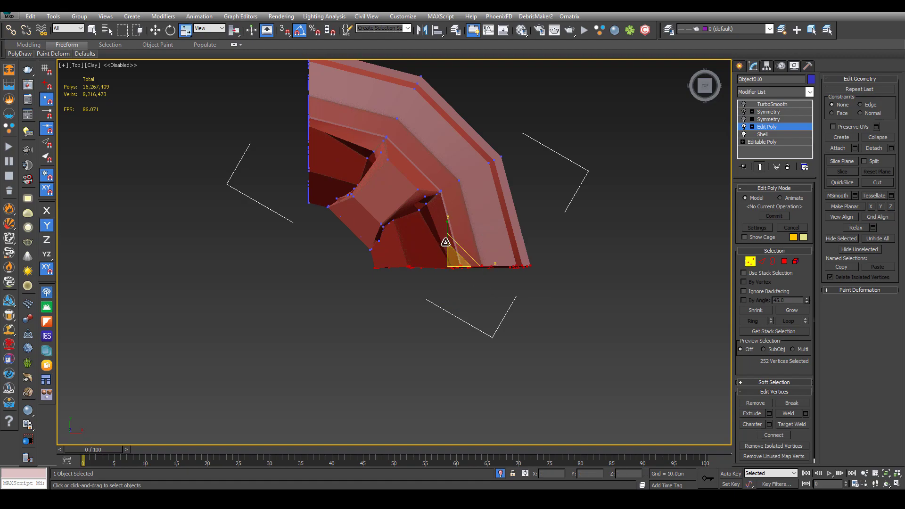
left_click_drag(446, 241, 447, 286)
left_click_drag(459, 203, 458, 203)
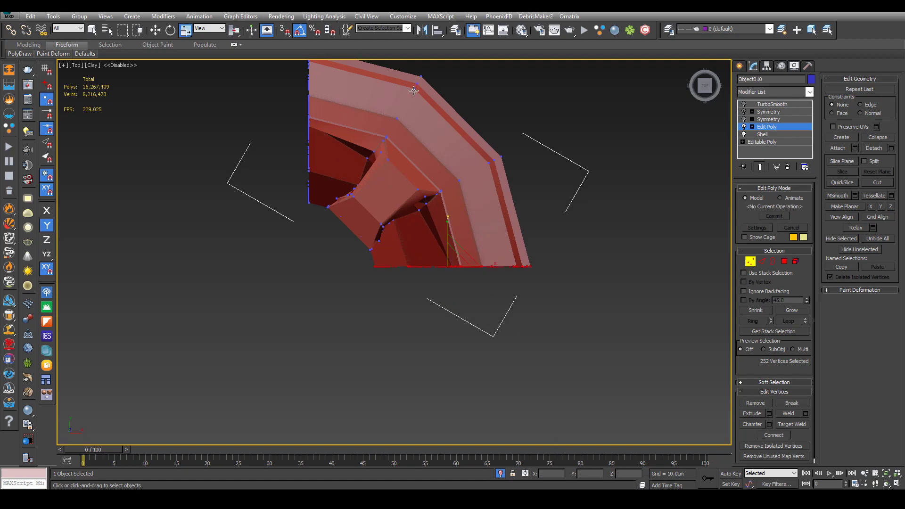
key("w")
left_click_drag(446, 246, 447, 249)
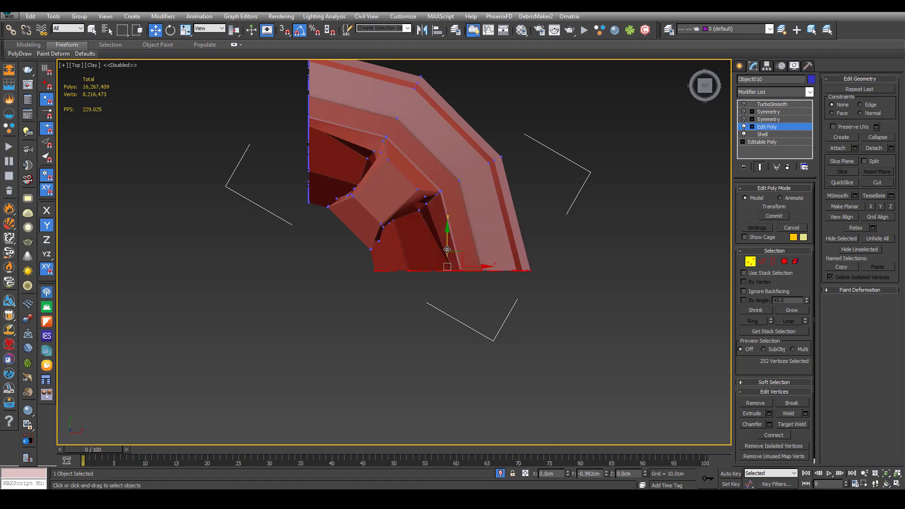
Rotate the whole wedge back 90° to its previous orientation and reopen its vertex level with the Move tool
key("e")
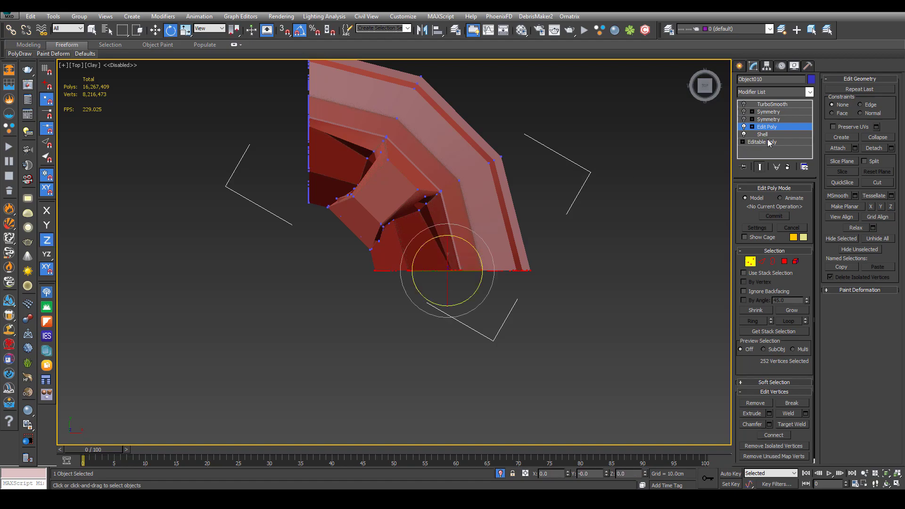
left_click(755, 130)
left_click_drag(342, 243, 308, 214)
key("w")
left_click(751, 261)
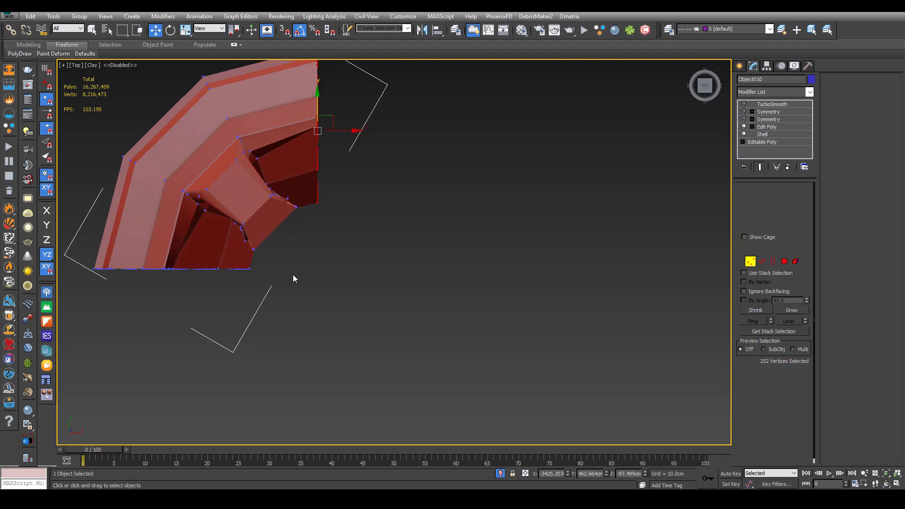
Select the vertices along the wedge's lower cut side, move them slightly outward along Y, and re-enable both Symmetry modifiers and TurboSmooth
left_click_drag(75, 297, 297, 257)
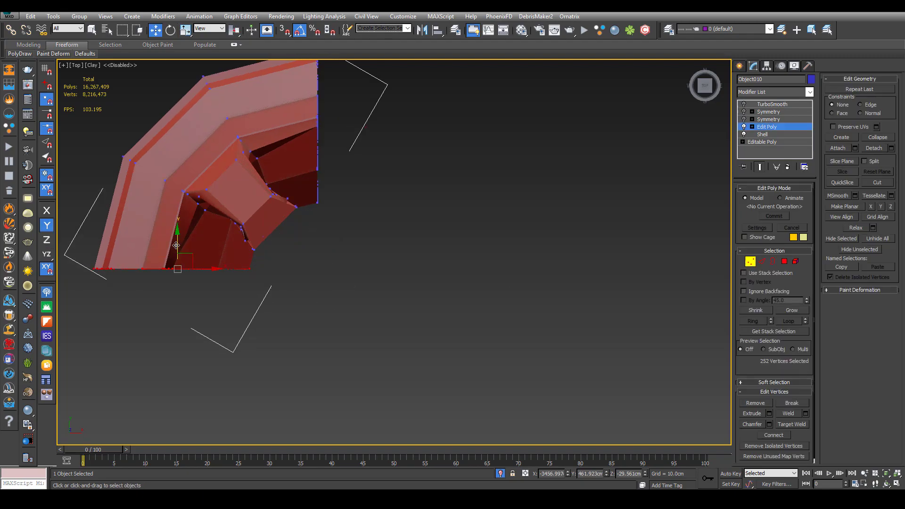
left_click_drag(176, 245, 176, 249)
left_click(759, 119)
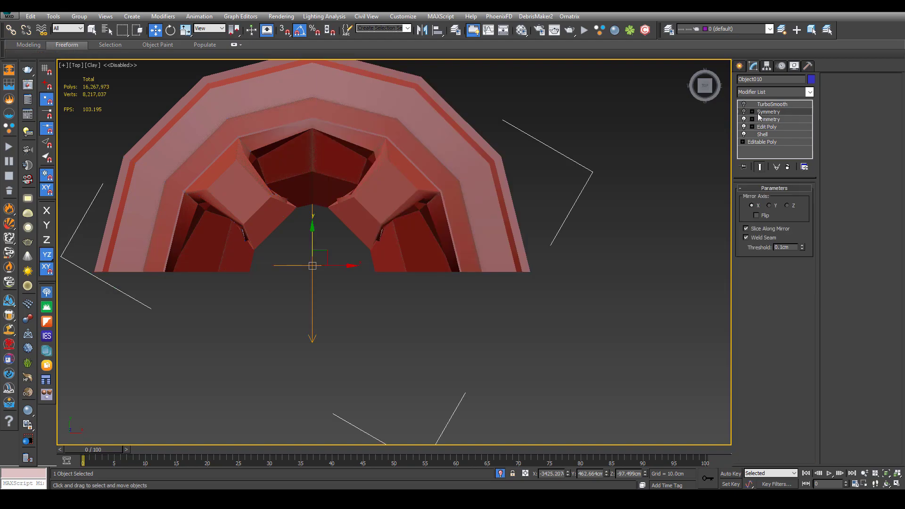
left_click(744, 112)
left_click(772, 104)
left_click(745, 104)
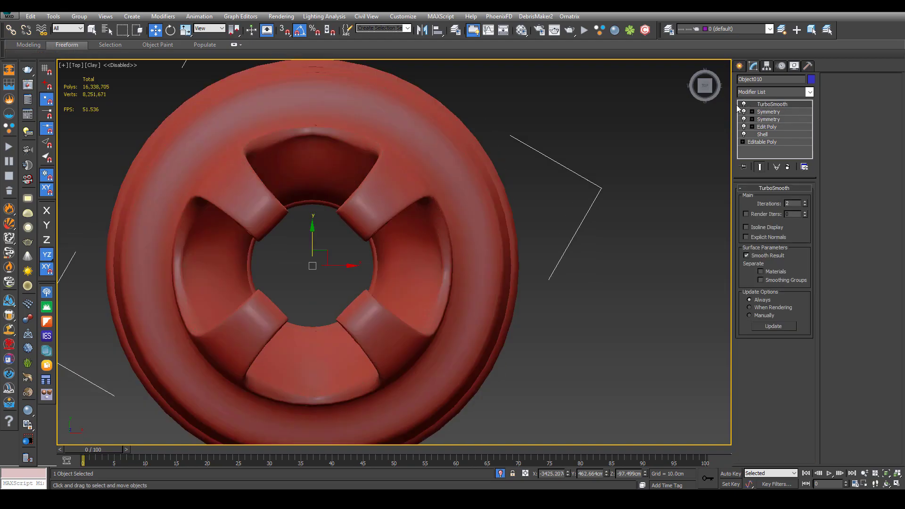
Examine the smoothed crown and its mirrored seams in perspective from several sides
key("p")
scroll(488, 156, "down", 5)
middle_click_drag(488, 155, 503, 105, "alt")
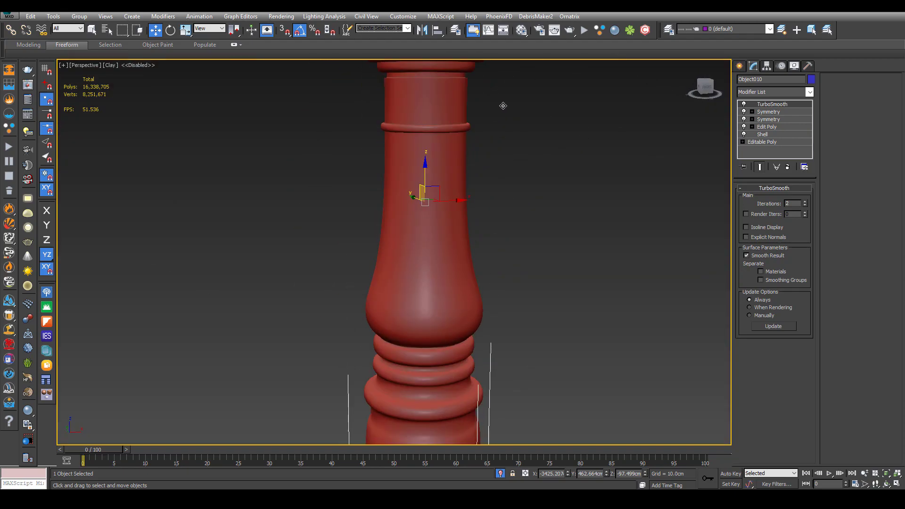
key("z")
middle_click_drag(455, 170, 549, 177, "alt")
left_click(549, 177)
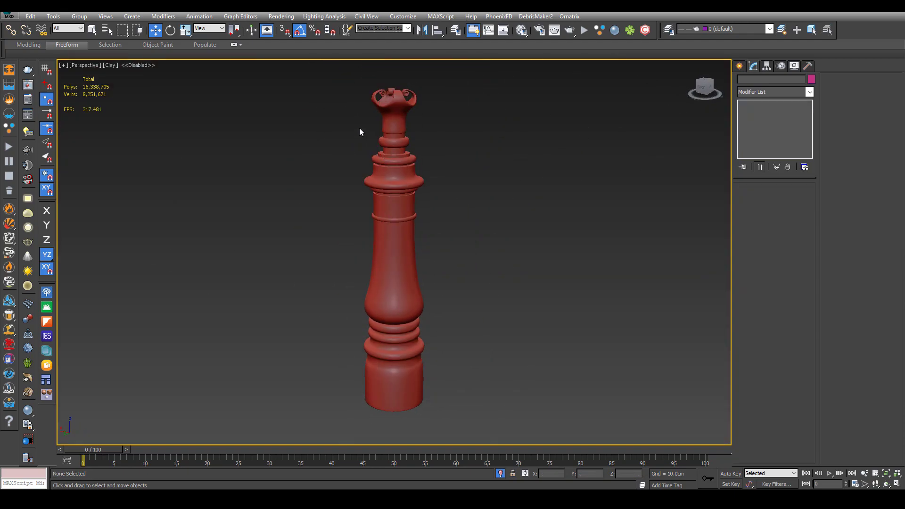
scroll(359, 128, "up", 4)
middle_click_drag(359, 128, 403, 104, "alt")
key("z")
scroll(392, 89, "up", 8)
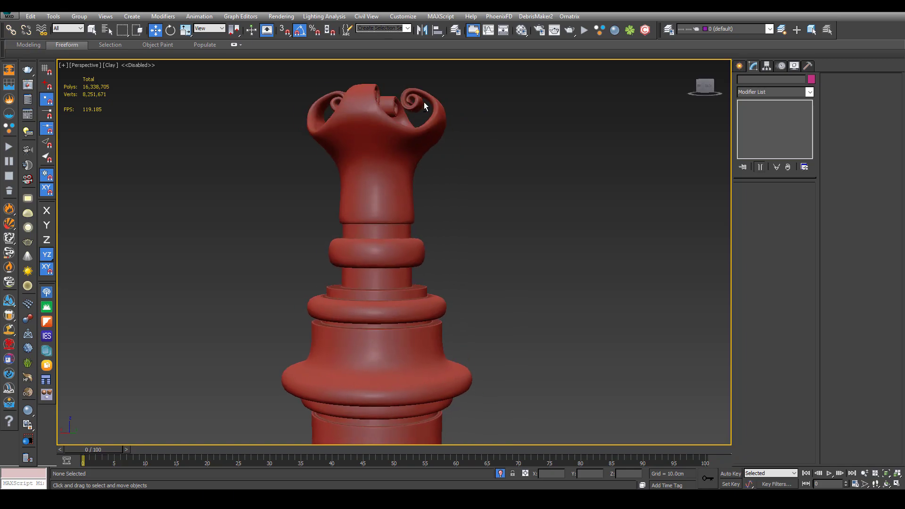
middle_click_drag(486, 110, 463, 117, "alt")
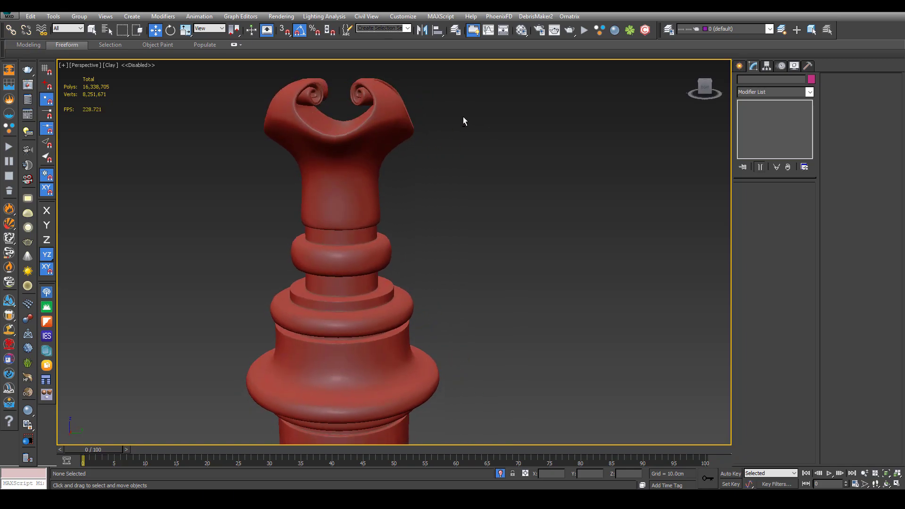
Leave isolation, select the original column overlapping the new crown and isolate it
left_click(500, 474)
scroll(410, 268, "down", 5)
left_click(331, 215)
middle_click_drag(341, 217, 351, 330, "alt")
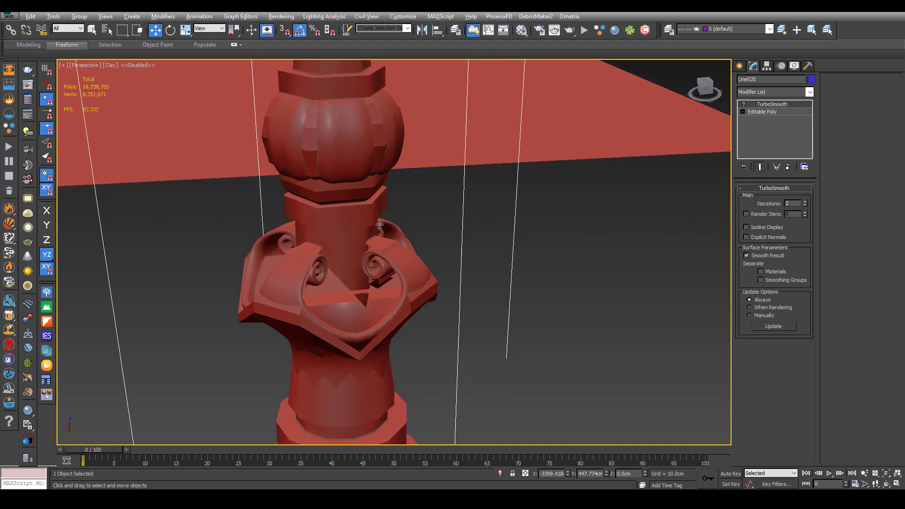
key("alt+q")
Delete every element of the original column except the finial at its tip
left_click(780, 114)
left_click(796, 198)
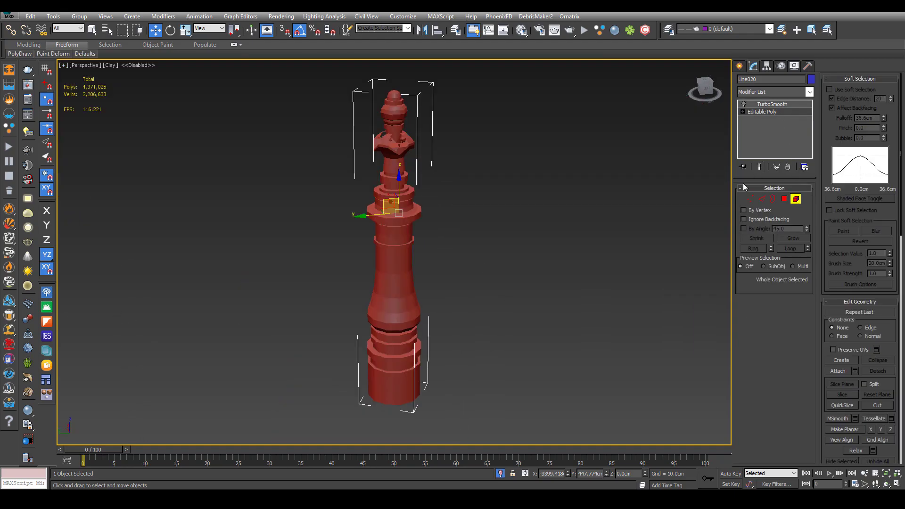
left_click(390, 115)
key("ctrl+i")
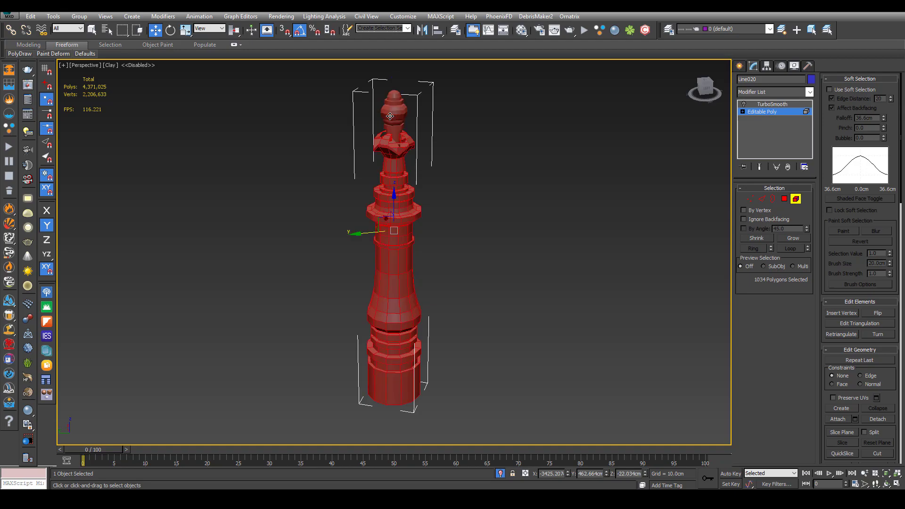
key("Delete")
left_click(764, 105)
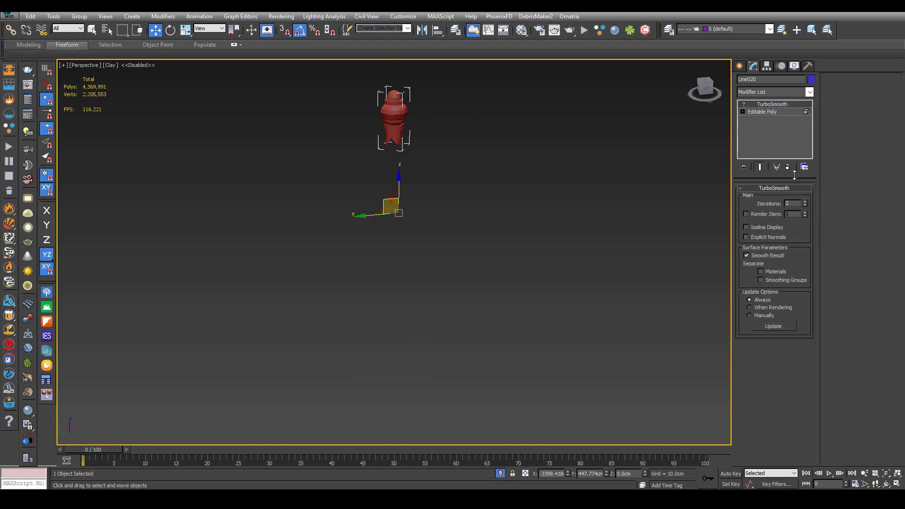
left_click_drag(795, 175, 794, 174)
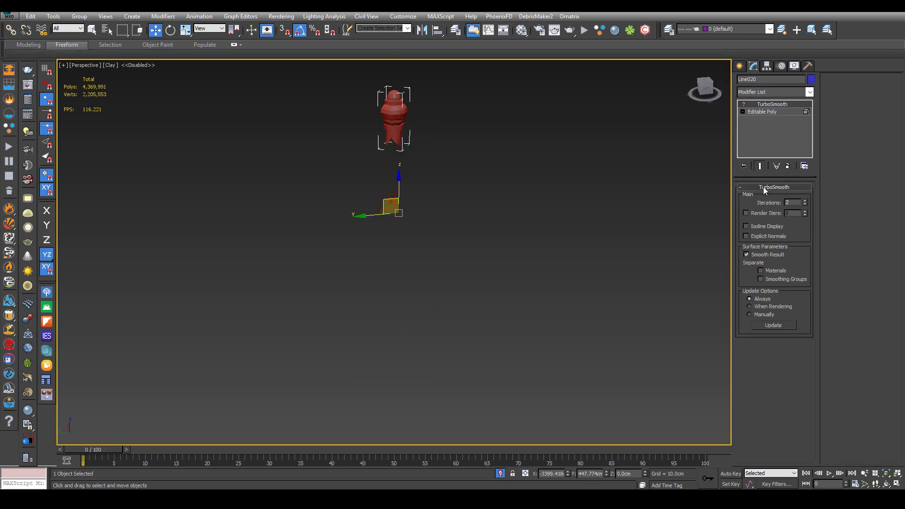
Flatten the open border under the finial along Z, extend it downward as new faces, and leave isolation
left_click(774, 112)
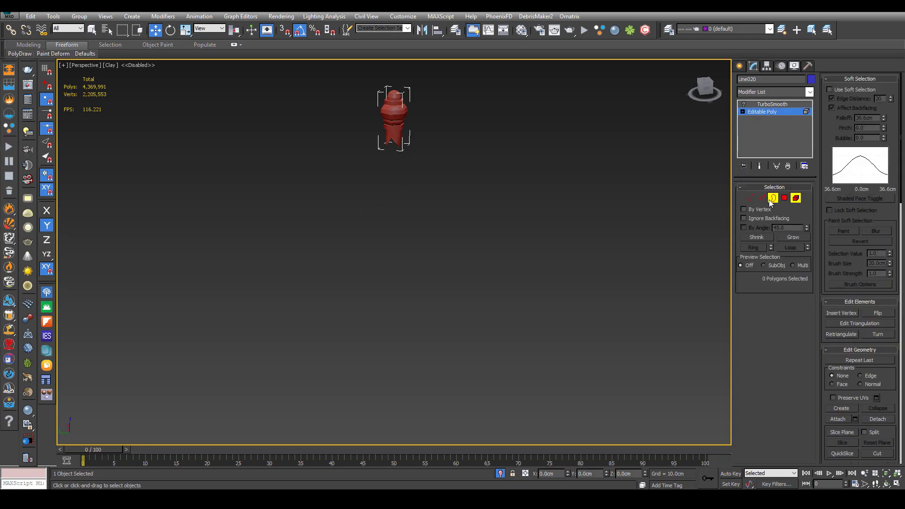
left_click(772, 198)
scroll(360, 134, "up", 5)
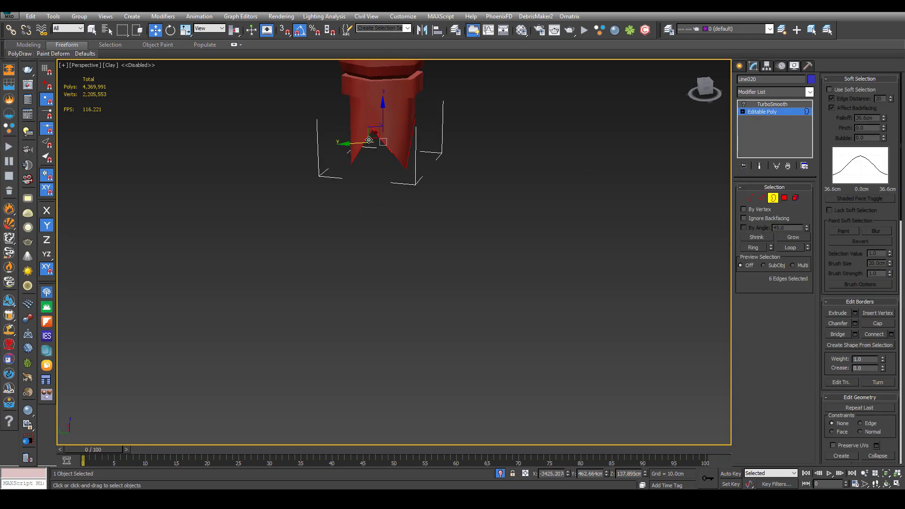
key("F4")
scroll(377, 137, "up", 5)
key("r")
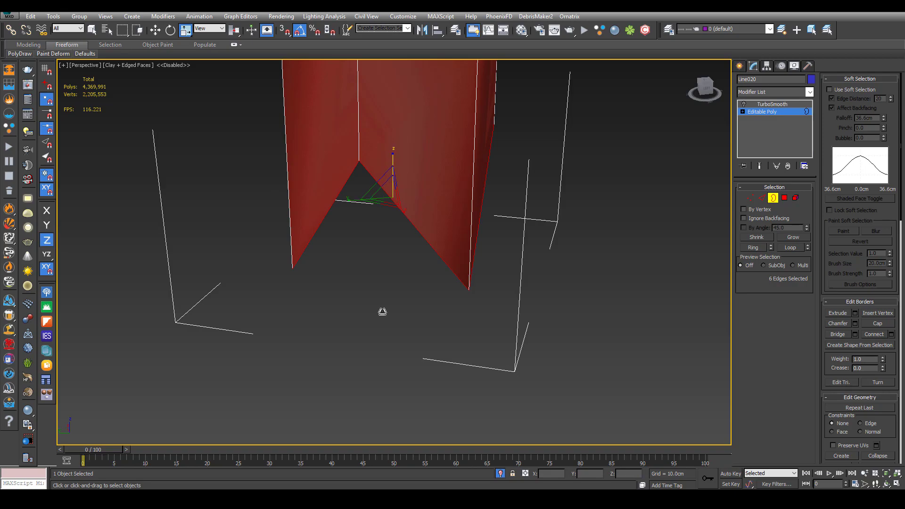
left_click_drag(383, 312, 664, 457)
scroll(429, 224, "down", 10)
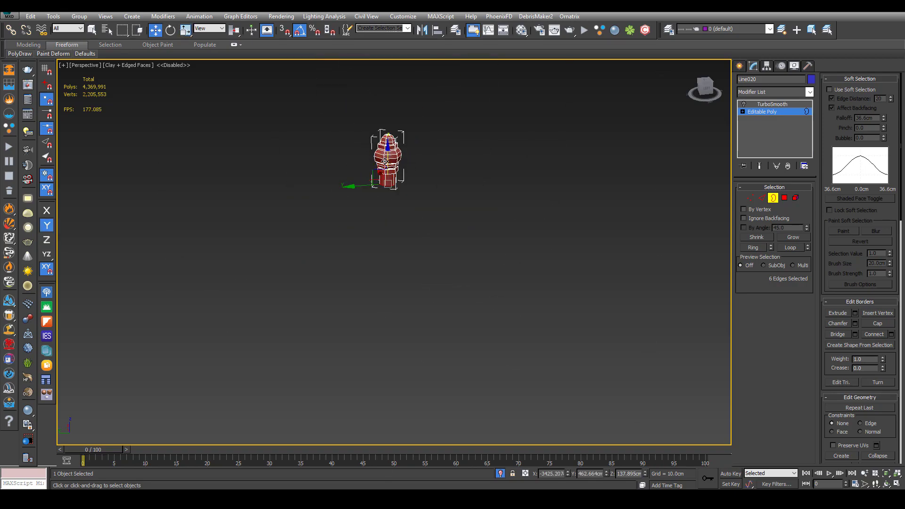
key("w")
left_click(501, 473)
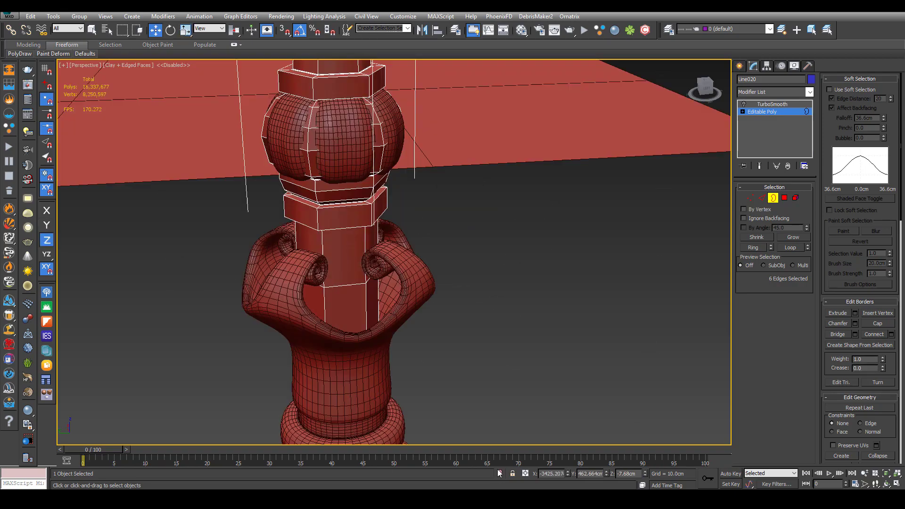
Remove the TurboSmooth modifier from the finial and from the scrolled crown
left_click(786, 105)
left_click(788, 166)
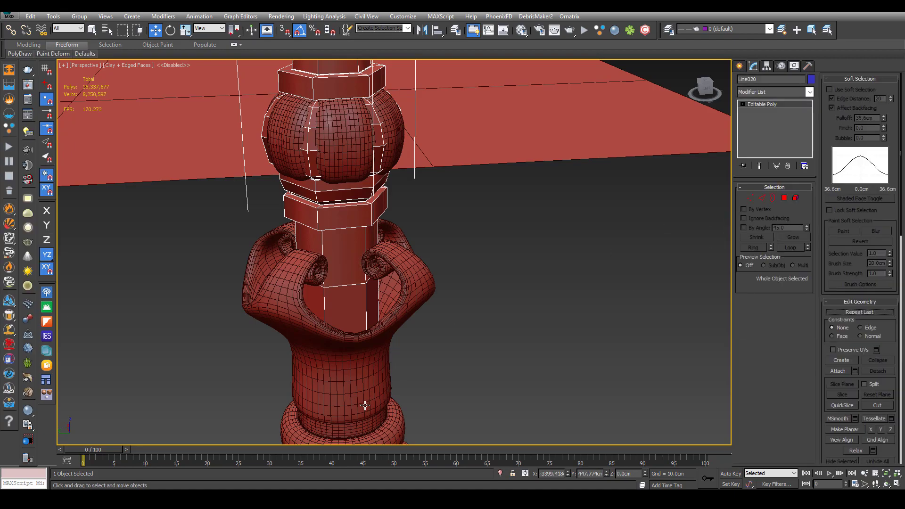
left_click(366, 406)
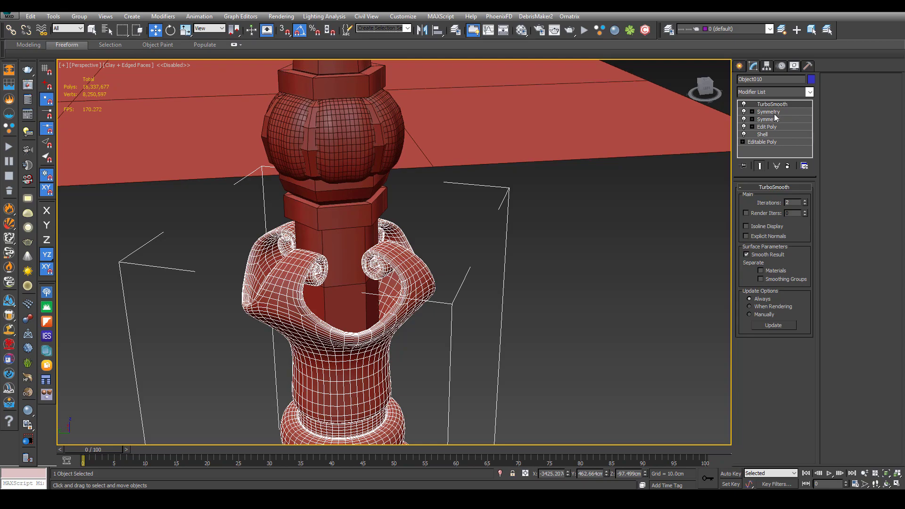
right_click(359, 274)
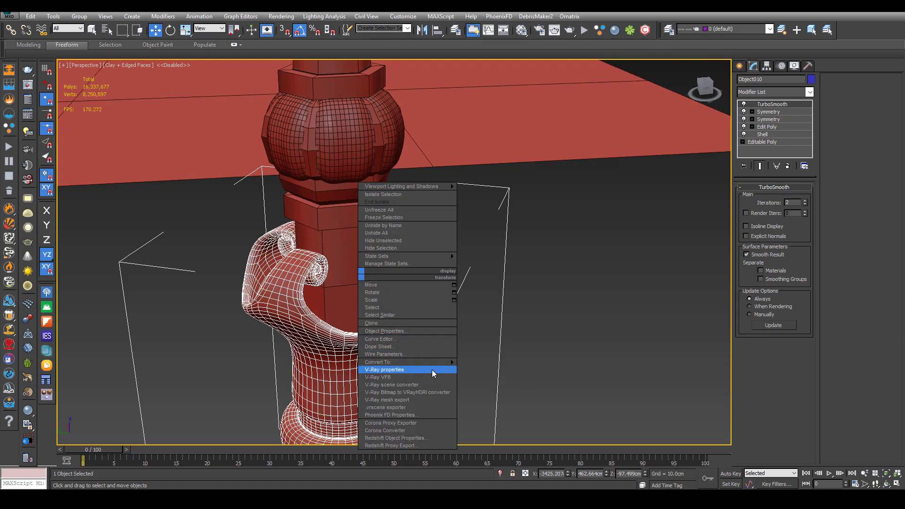
mouse_move(424, 363)
left_click(769, 104)
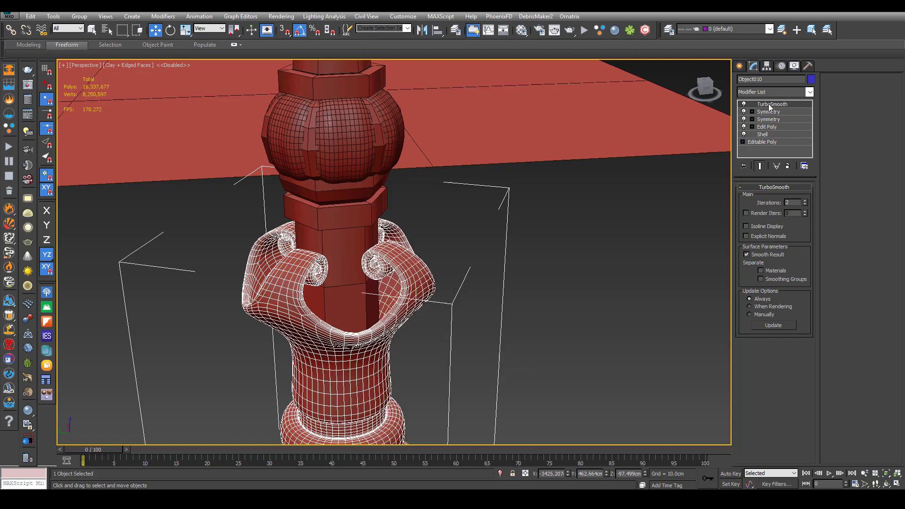
left_click(787, 166)
Convert the scrolled crown with its Symmetry modifiers to an Editable Poly
right_click(348, 315)
mouse_move(428, 405)
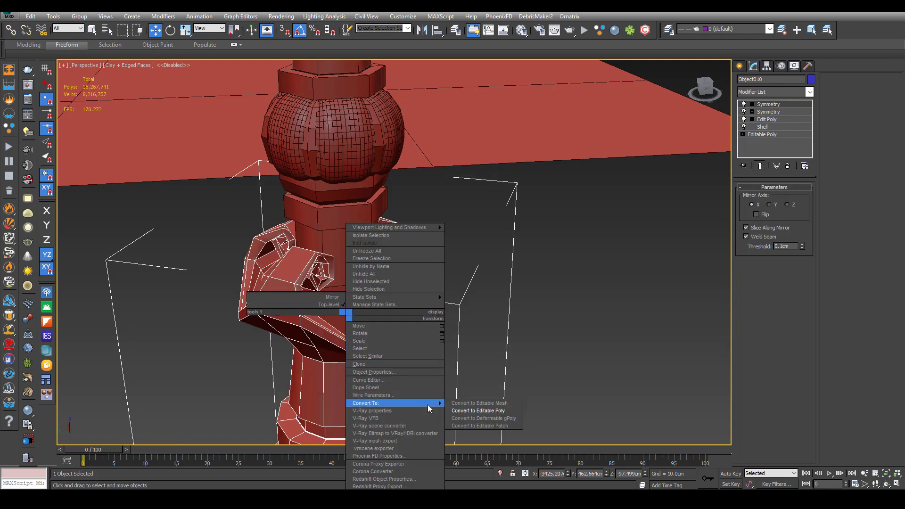
left_click(464, 413)
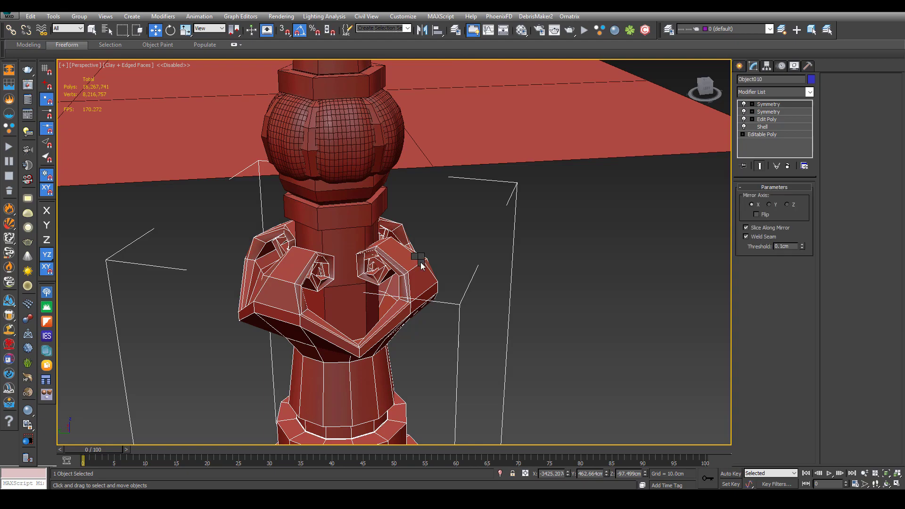
right_click(420, 250)
mouse_move(471, 347)
left_click(557, 356)
Remove the TurboSmooth and Shell modifiers from the ribbed bulb above the crown
left_click(353, 157)
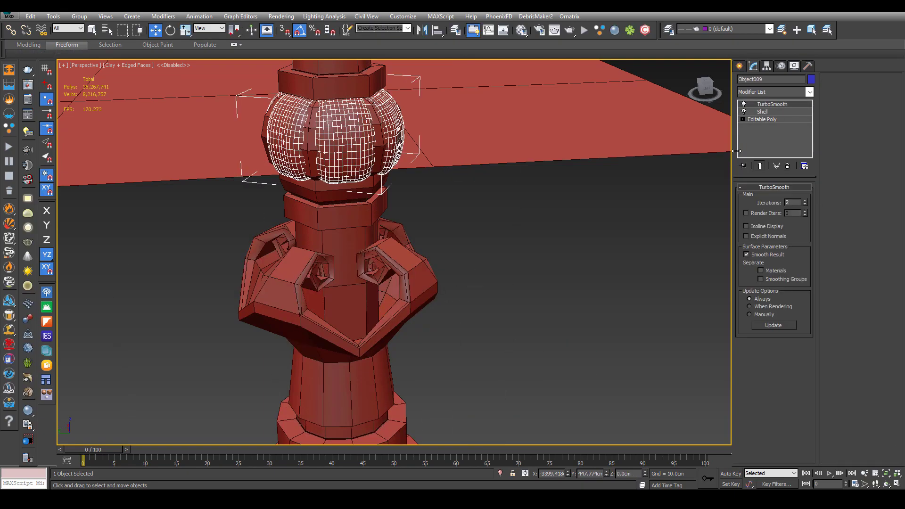
left_click(788, 167)
left_click(788, 168)
Attach the finial and the ribbed bulb to the scrolled crown object
left_click(364, 389)
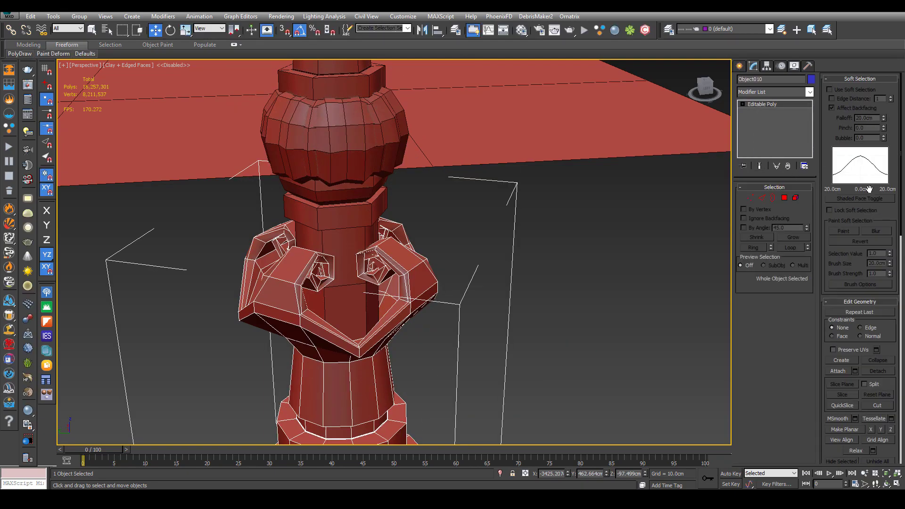
left_click(842, 371)
left_click(329, 162)
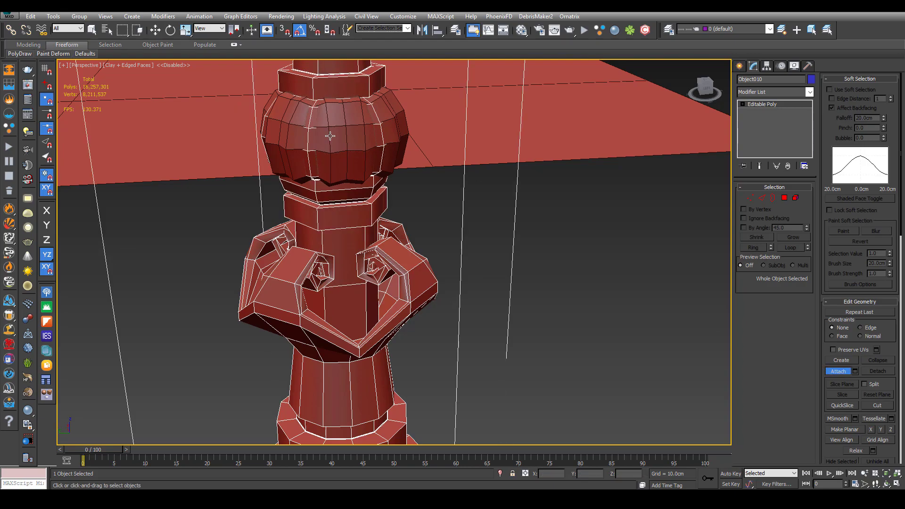
Apply a TurboSmooth modifier with 2 iterations to the combined column
key("t")
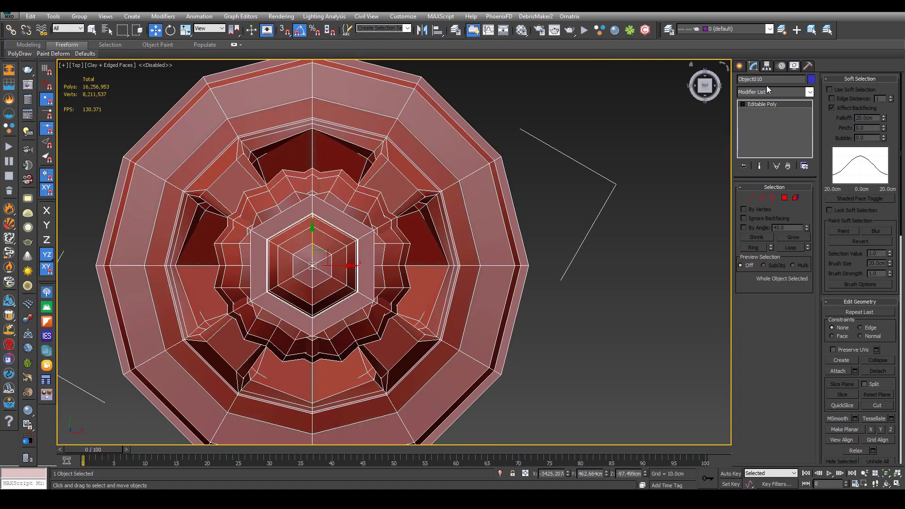
key("p")
scroll(408, 249, "down", 6)
middle_click_drag(409, 249, 428, 191, "alt")
left_click(773, 91)
key("t")
key("t")
key("t")
key("t")
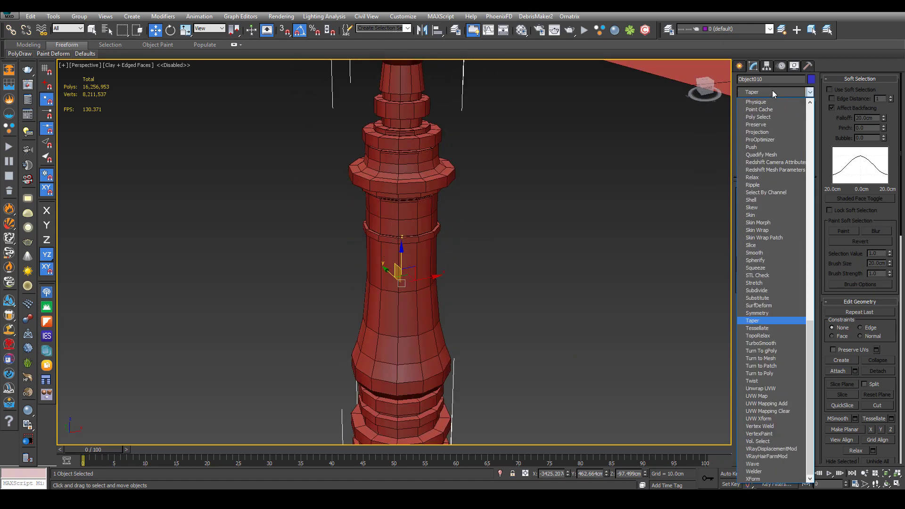
key("Return")
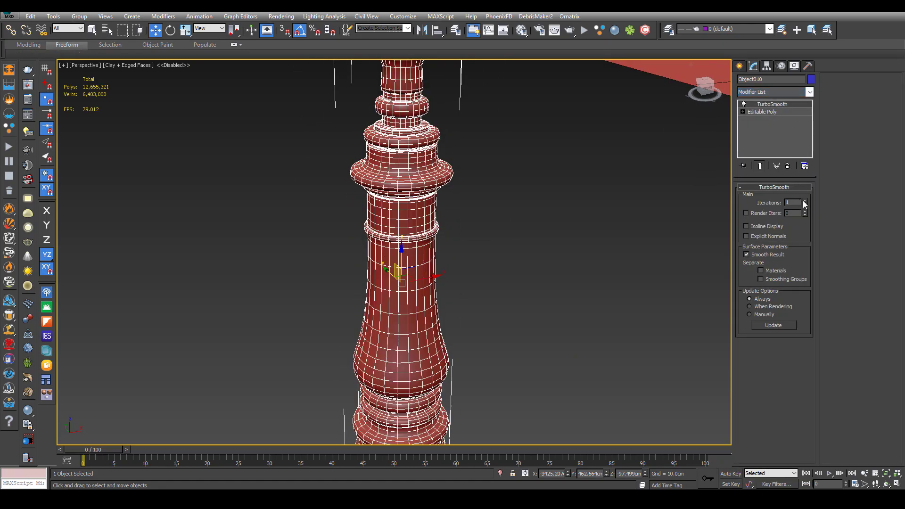
left_click(456, 197)
Ring-select the vertical edges of the finial's neck inside the crown and connect them with a new edge loop
scroll(456, 196, "down", 4)
middle_click_drag(455, 182, 434, 157, "alt")
scroll(438, 125, "up", 4)
scroll(433, 158, "up", 3)
left_click(434, 157)
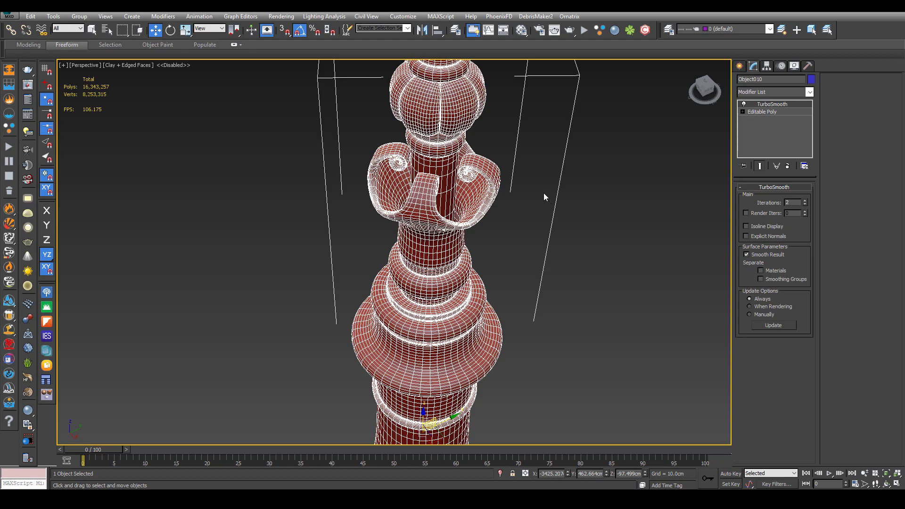
key("f")
middle_click_drag(362, 186, 463, 250)
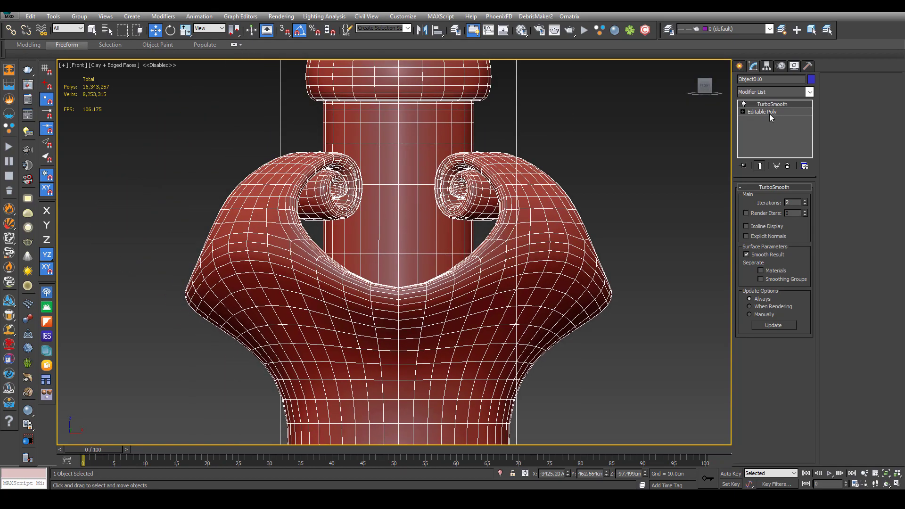
left_click(769, 114)
left_click(765, 197)
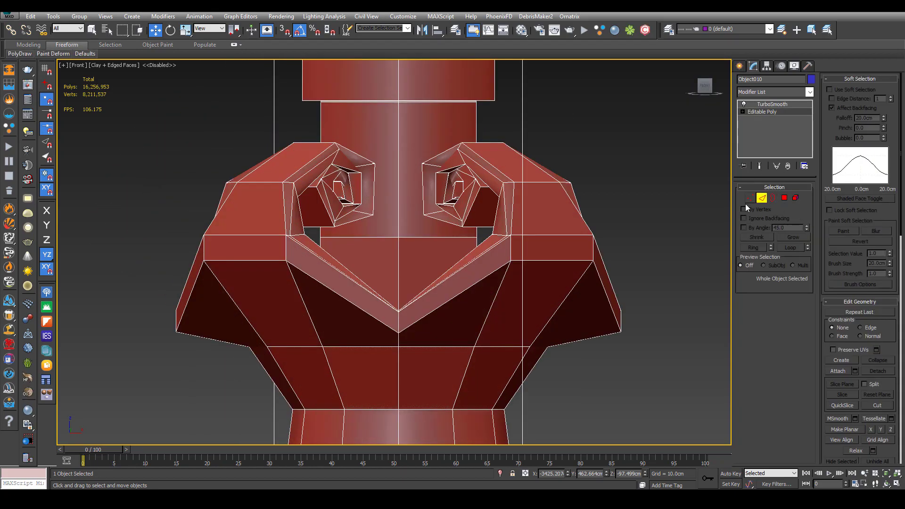
left_click(400, 266)
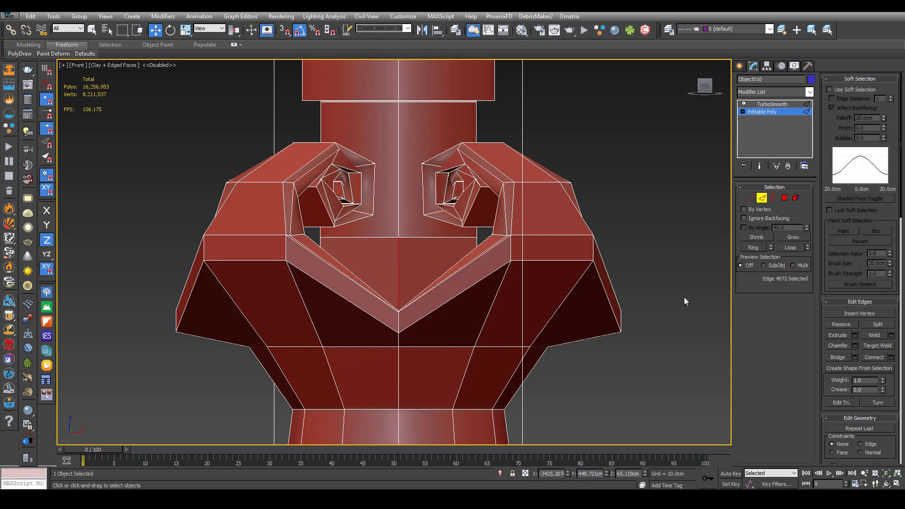
left_click(763, 249)
scroll(384, 196, "down", 3)
key("F3")
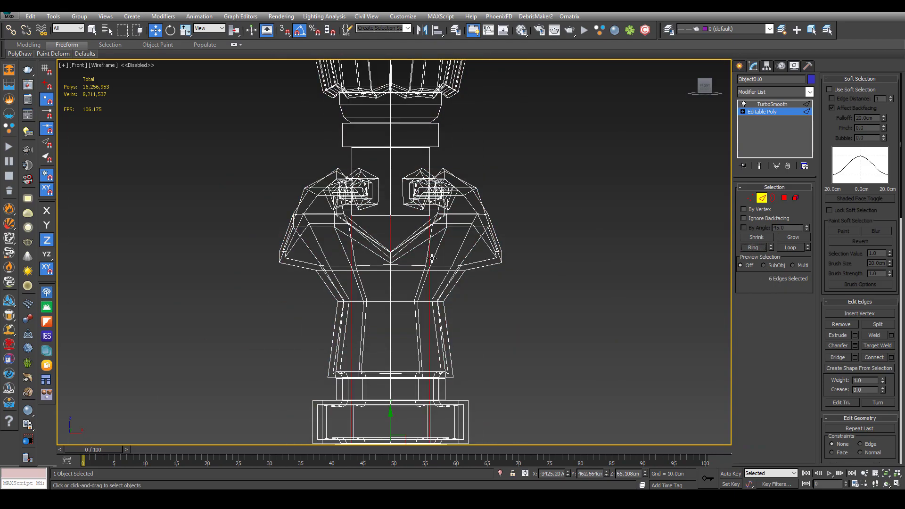
scroll(420, 290, "down", 3)
left_click(406, 325)
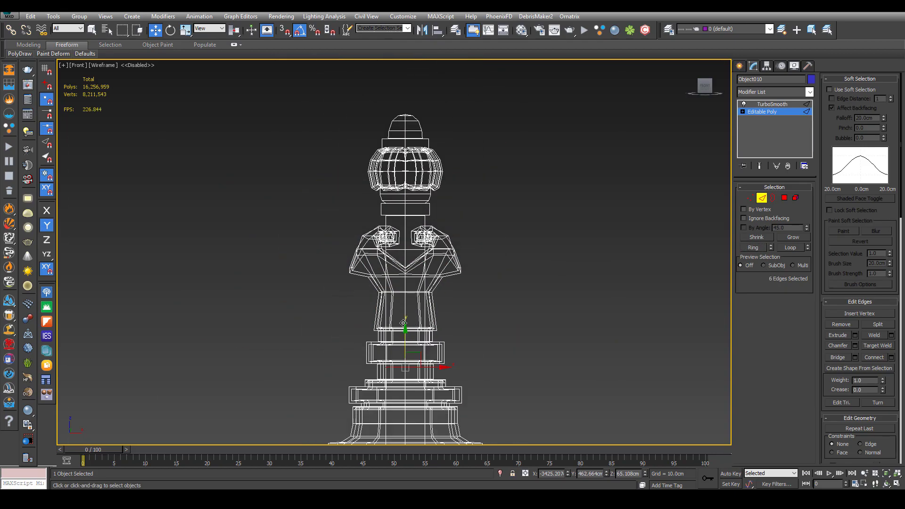
Position the neck's new edge loop just below the scrolls inside the crown
scroll(396, 262, "up", 3)
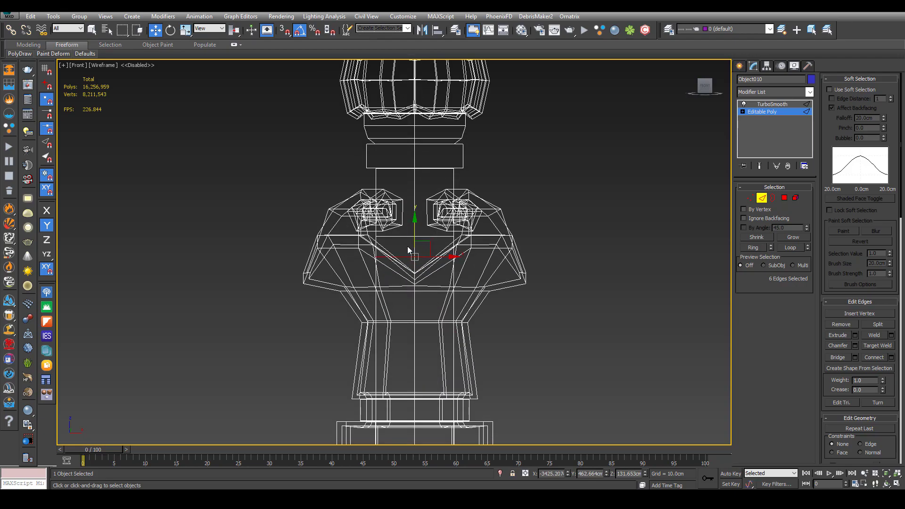
left_click_drag(414, 236, 415, 277)
Connect the ring of vertical neck edges below that loop, then scale the added loop outward and raise it inside the crown
left_click(375, 279)
left_click(753, 248)
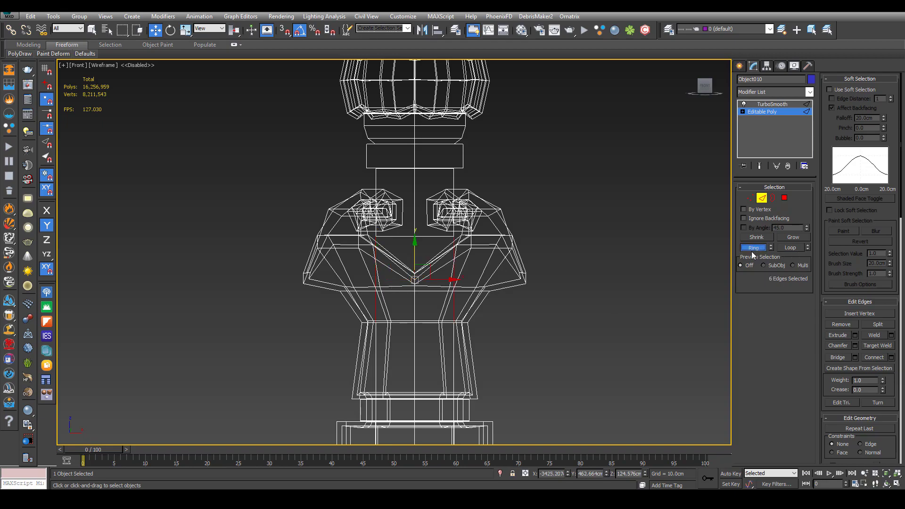
scroll(418, 273, "up", 2)
key("r")
left_click_drag(420, 275, 417, 238)
key("w")
key("r")
type("w")
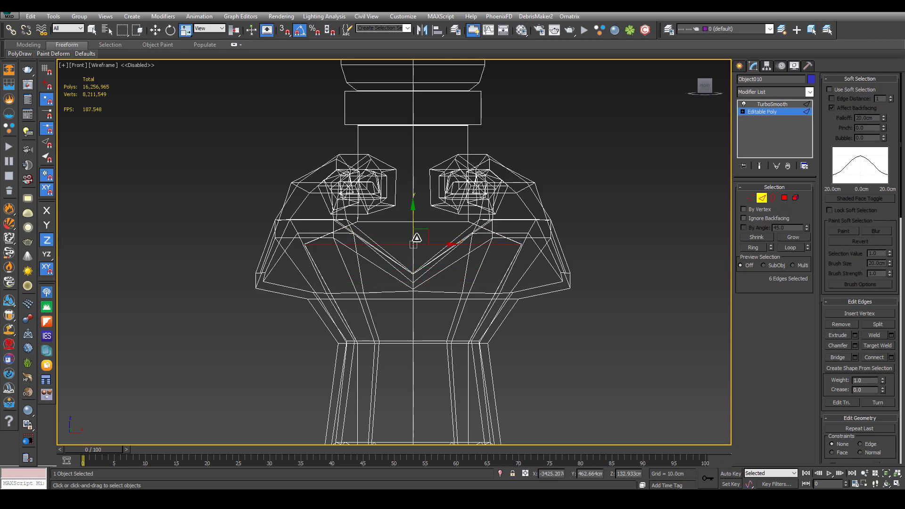
Examine the smoothed crown interior in a shaded perspective view to judge how the flared neck fills it
type("pxz")
key("Escape")
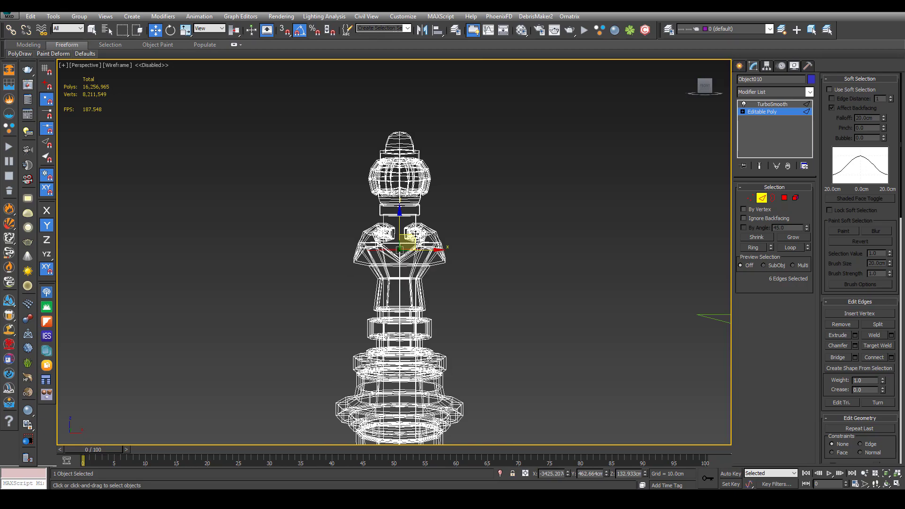
key("z")
key("F3")
middle_click_drag(413, 236, 415, 290, "alt")
left_click(774, 112)
left_click(532, 322)
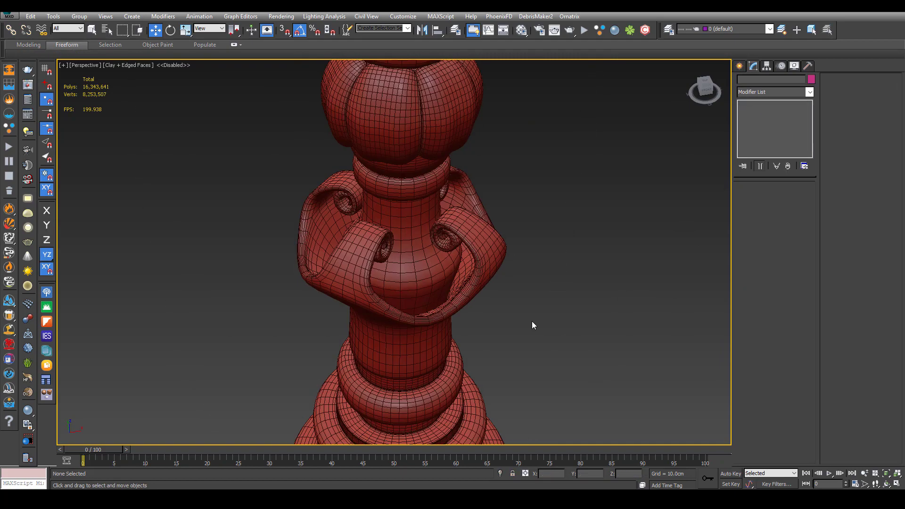
mouse_move(532, 322)
middle_mouse_down("alt")
mouse_move(558, 281)
mouse_move(607, 296)
mouse_move(509, 293)
mouse_move(545, 302)
mouse_move(533, 305)
middle_mouse_up("alt")
scroll(482, 260, "up", 5)
Select the ring of polygons at the flared neck base inside the crown, scale it inward and return to the TurboSmooth result
left_click(516, 264)
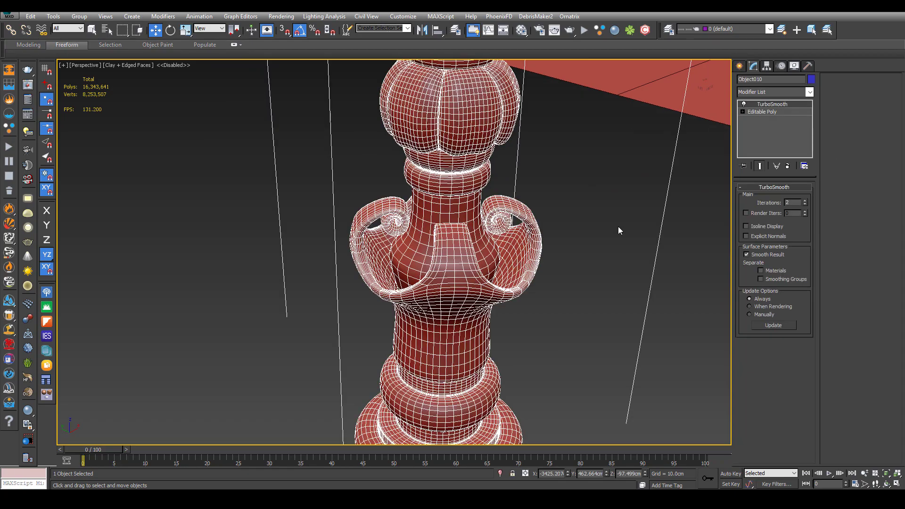
left_click(791, 113)
middle_click_drag(514, 279, 553, 171, "alt")
left_click(785, 198)
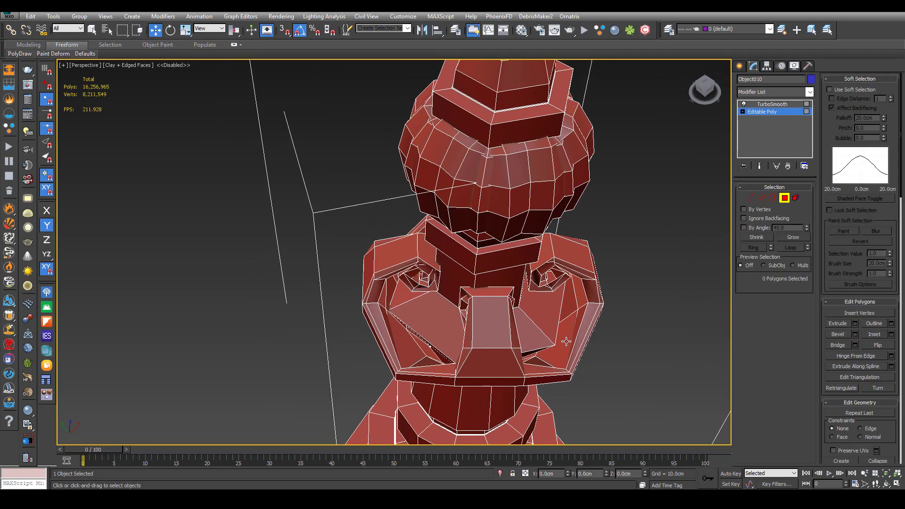
left_click(565, 332)
left_click(566, 309, "shift")
middle_click_drag(550, 329, 516, 316, "alt")
key("r")
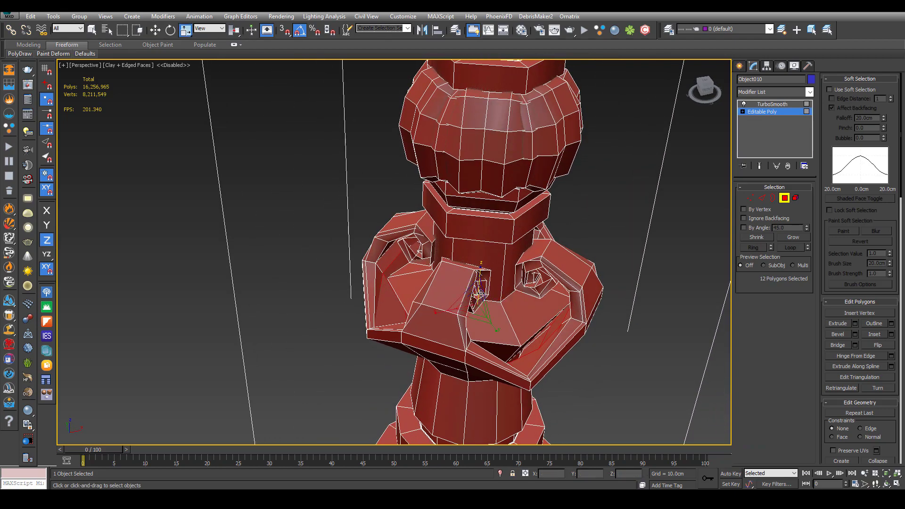
left_click_drag(476, 298, 472, 322)
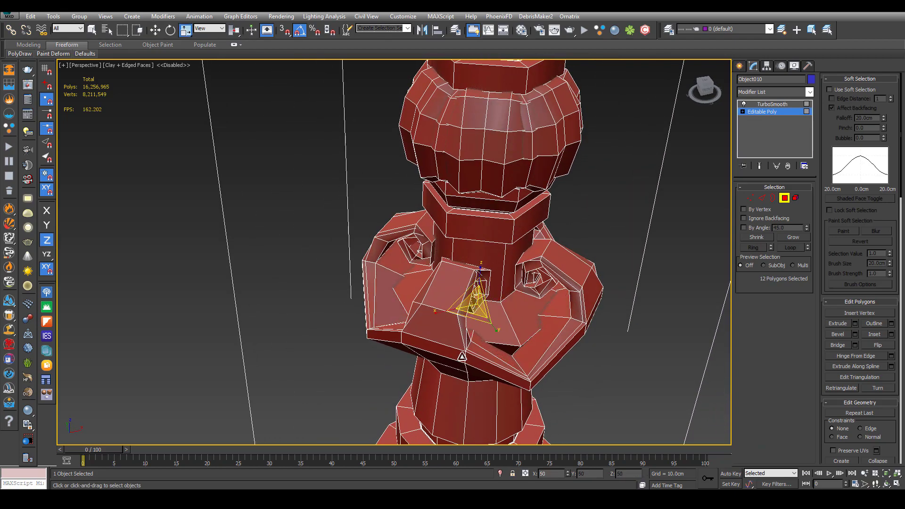
middle_click_drag(472, 323, 496, 347, "alt")
left_click(772, 104)
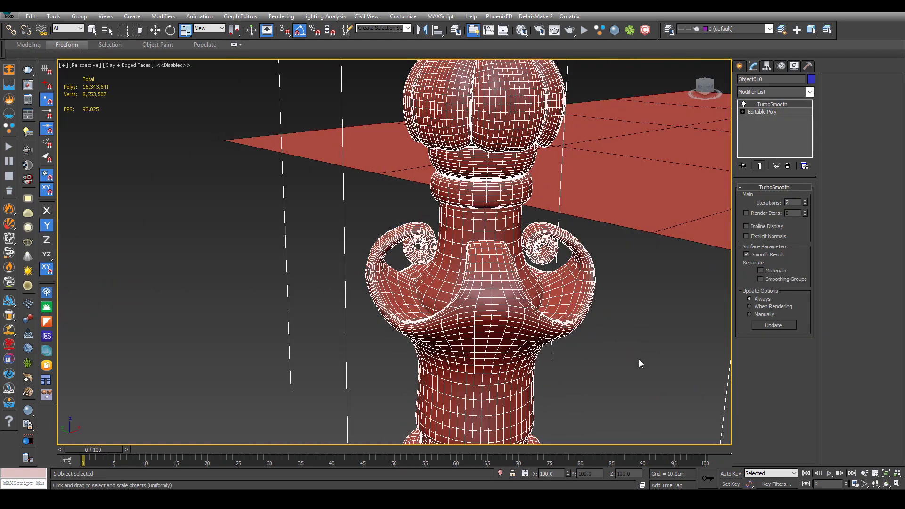
Examine the smoothed column from the crown down to its full height
left_click(639, 360)
middle_click_drag(586, 362, 499, 219, "alt")
scroll(530, 267, "down", 5)
left_click(475, 189)
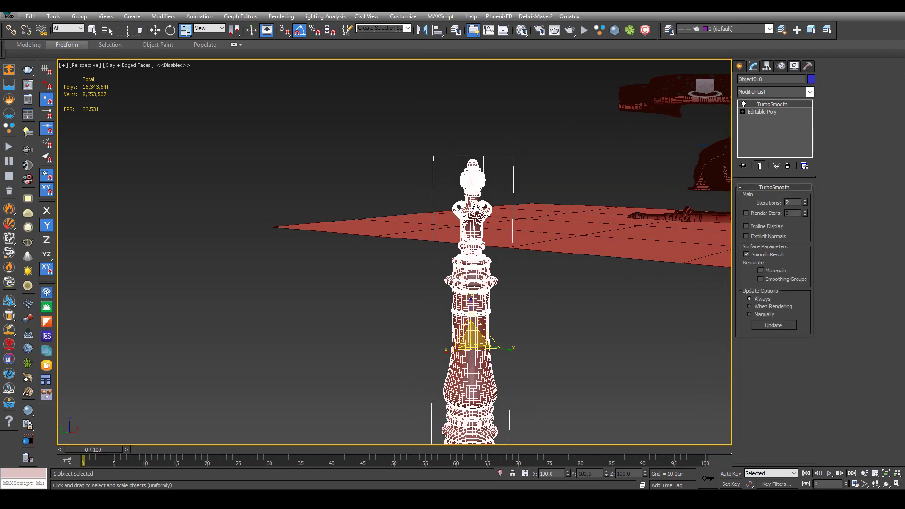
scroll(510, 176, "up", 3)
scroll(492, 199, "down", 2)
scroll(492, 199, "down", 2)
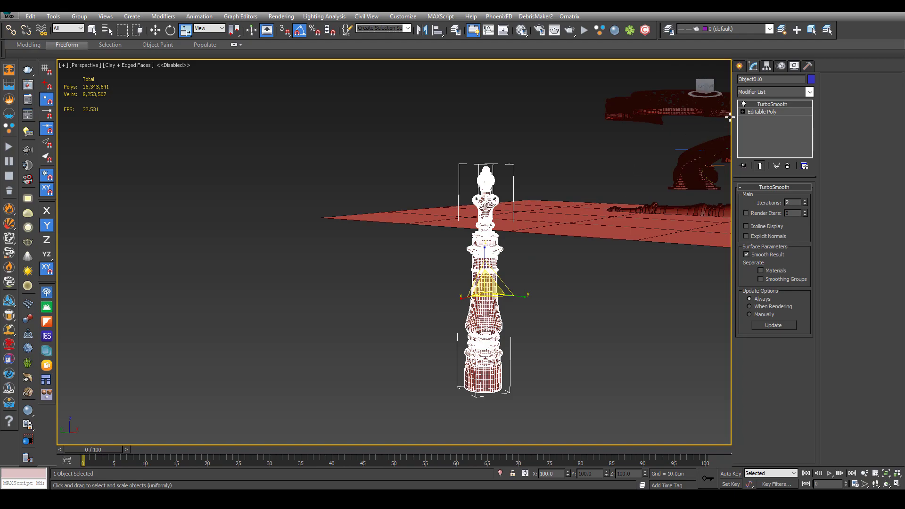
Examine the open underside of the column base at its bottom edge loop, in both the low-poly and smoothed states
left_click(762, 112)
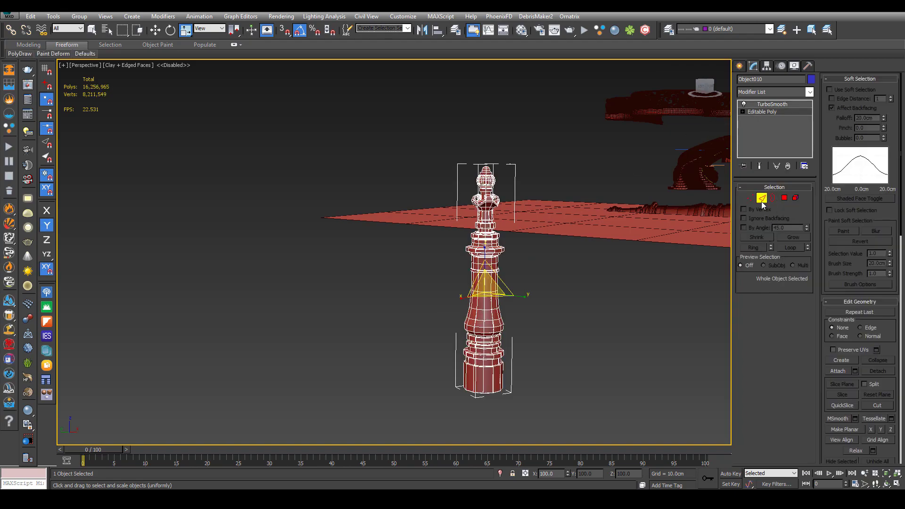
left_click(762, 198)
key("z")
left_click(773, 198)
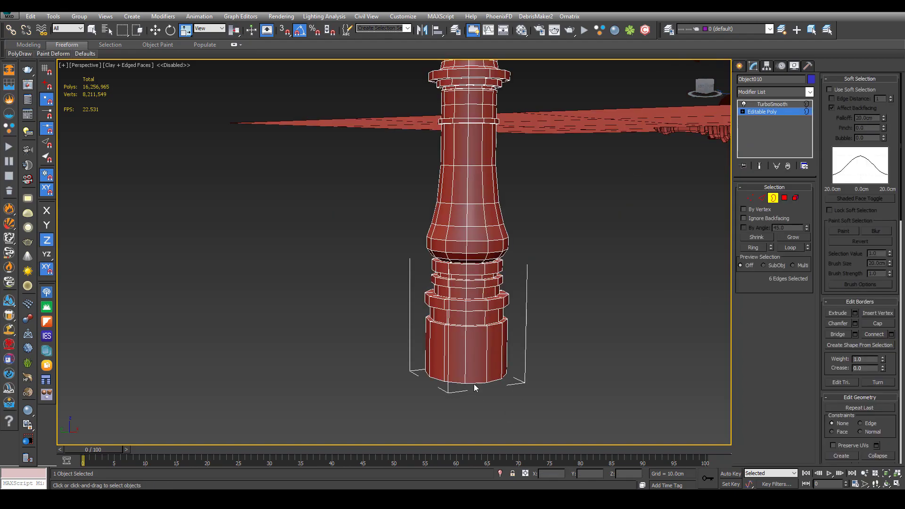
scroll(476, 383, "up", 6)
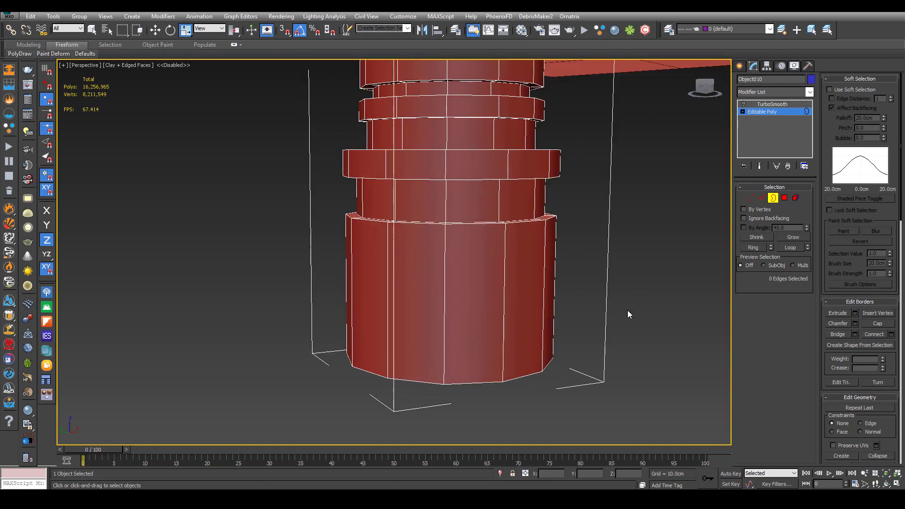
left_click(762, 198)
double_click(480, 382)
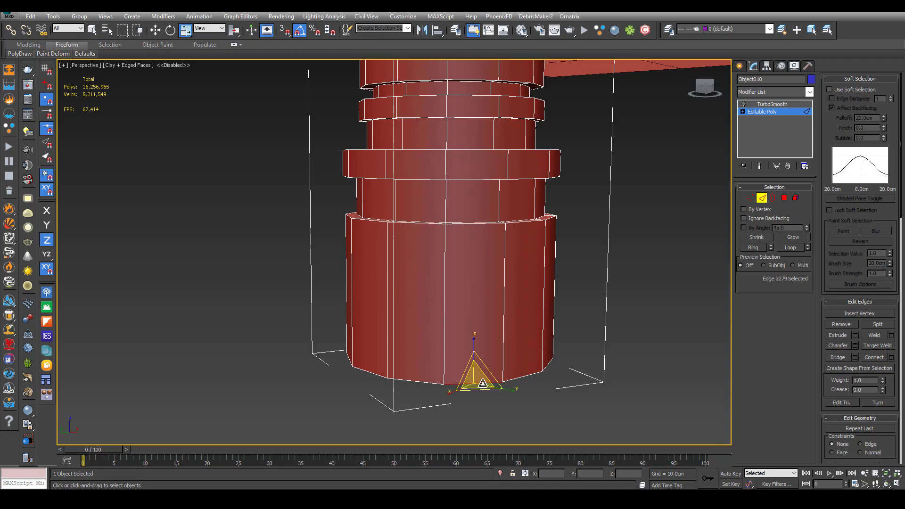
middle_click_drag(483, 384, 463, 315, "alt")
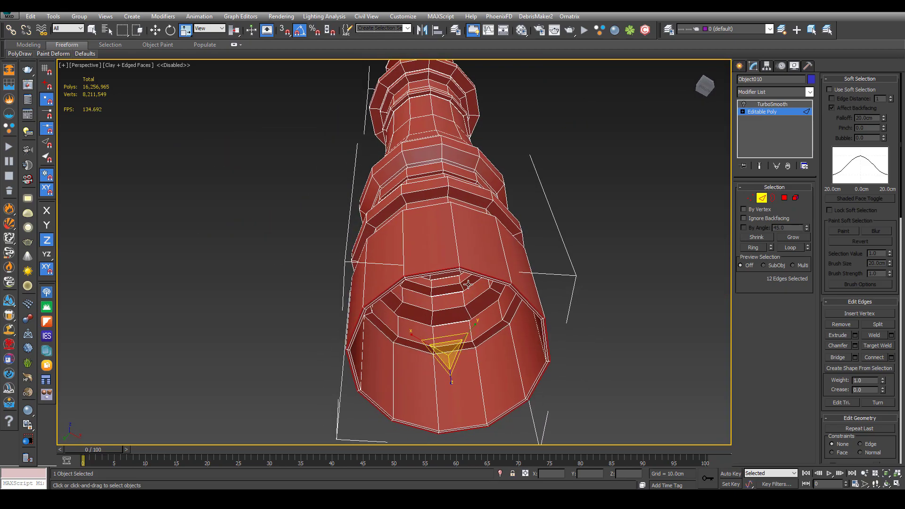
scroll(469, 286, "up", 2)
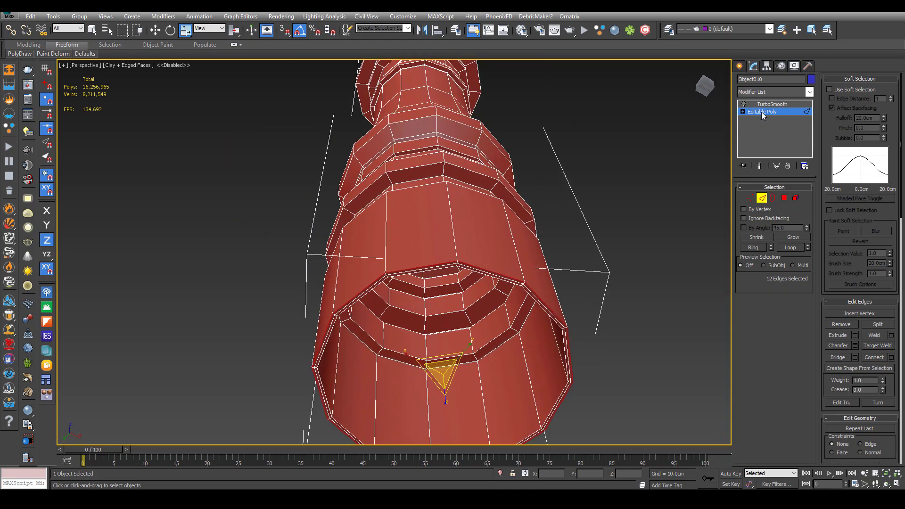
left_click(764, 105)
left_click(744, 103)
left_click(551, 323)
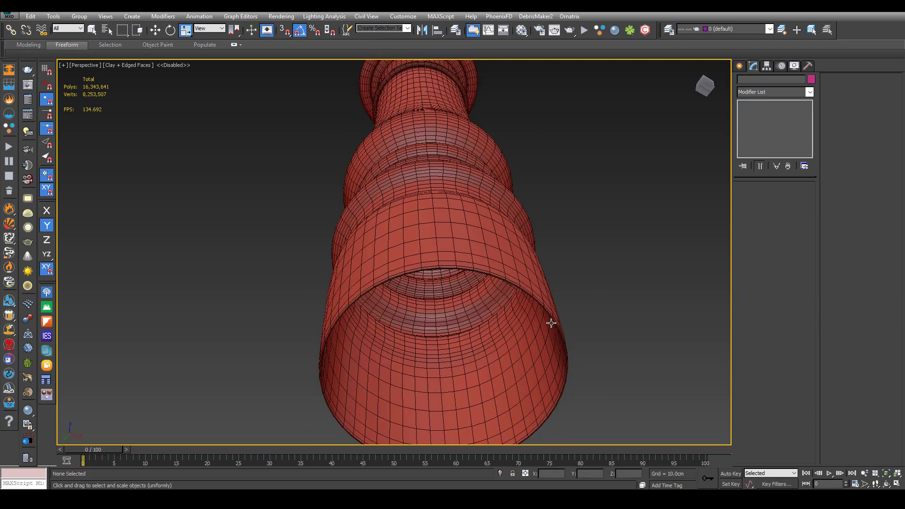
Inspect the smoothed finial, ribbed bulb and scrolled crown in plain shading without edged faces
middle_click_drag(551, 323, 560, 384, "alt")
scroll(565, 389, "down", 6)
scroll(535, 208, "up", 3)
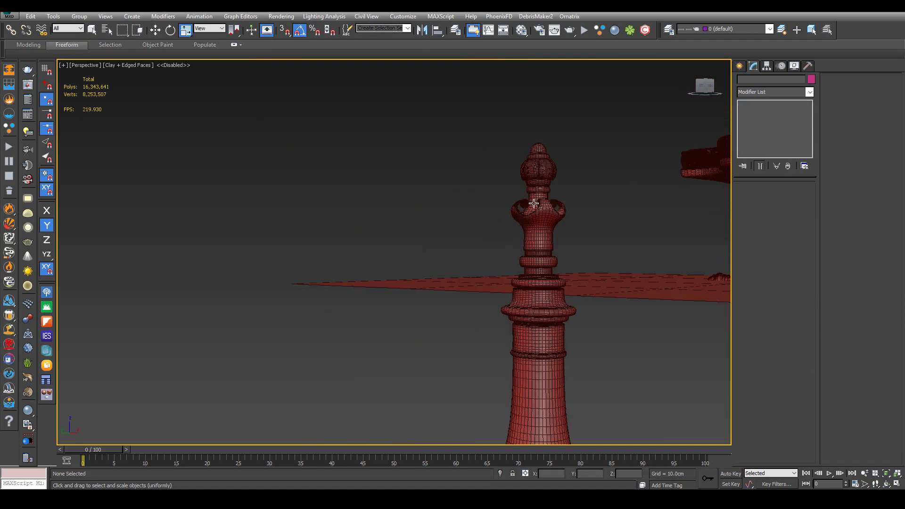
scroll(541, 228, "up", 3)
scroll(441, 312, "down", 3)
key("F4")
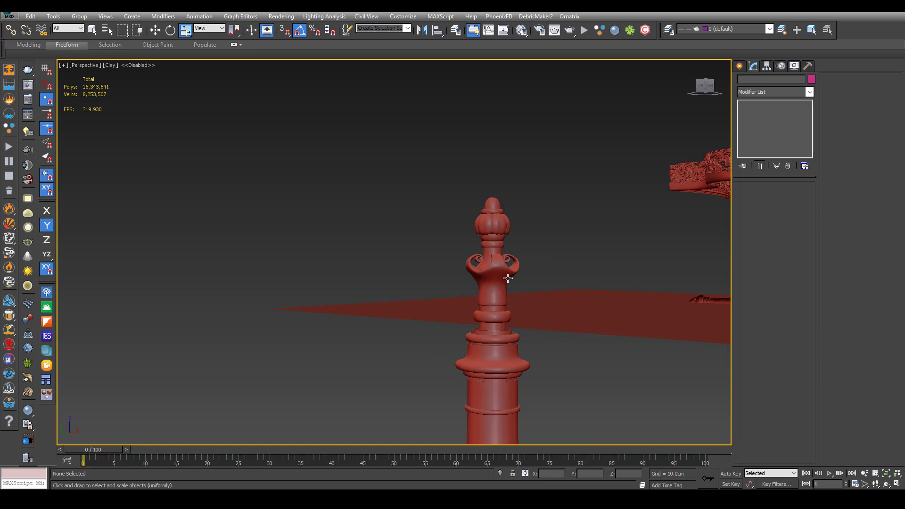
scroll(508, 278, "up", 3)
left_click(469, 323)
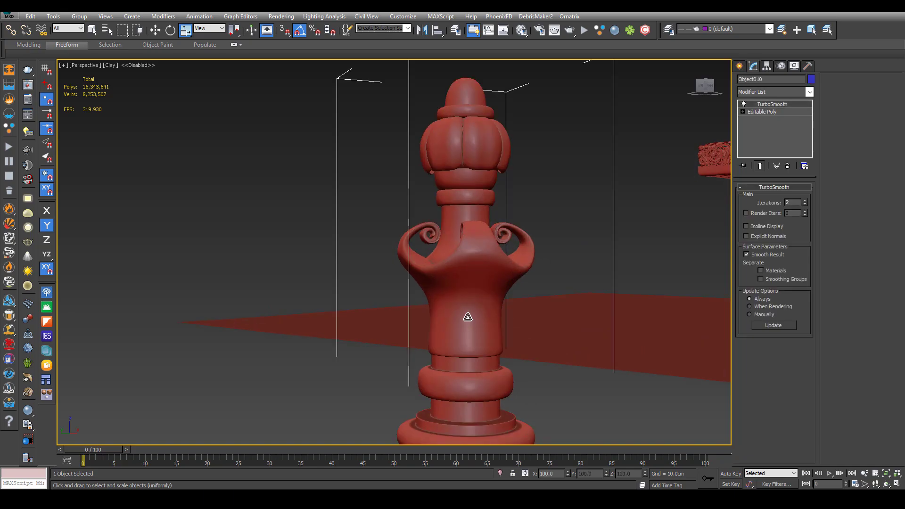
scroll(455, 256, "up", 3)
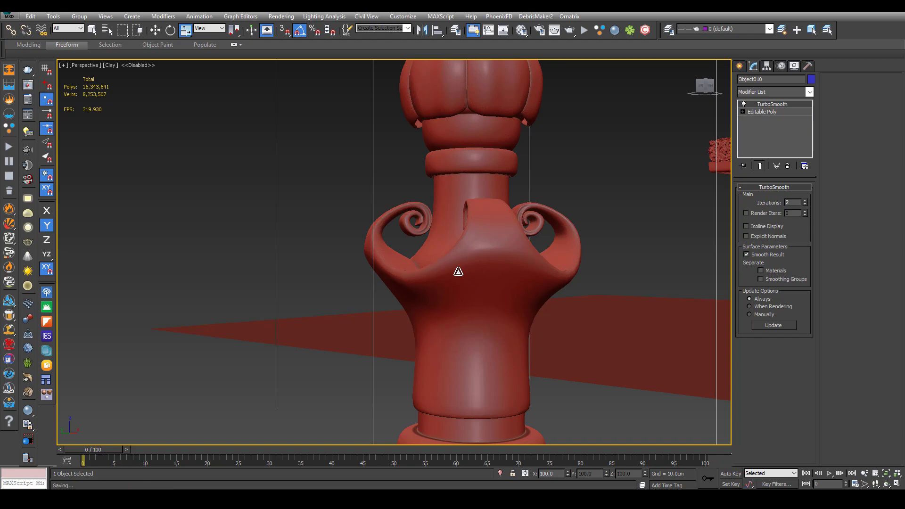
scroll(458, 272, "down", 2)
scroll(486, 127, "up", 2)
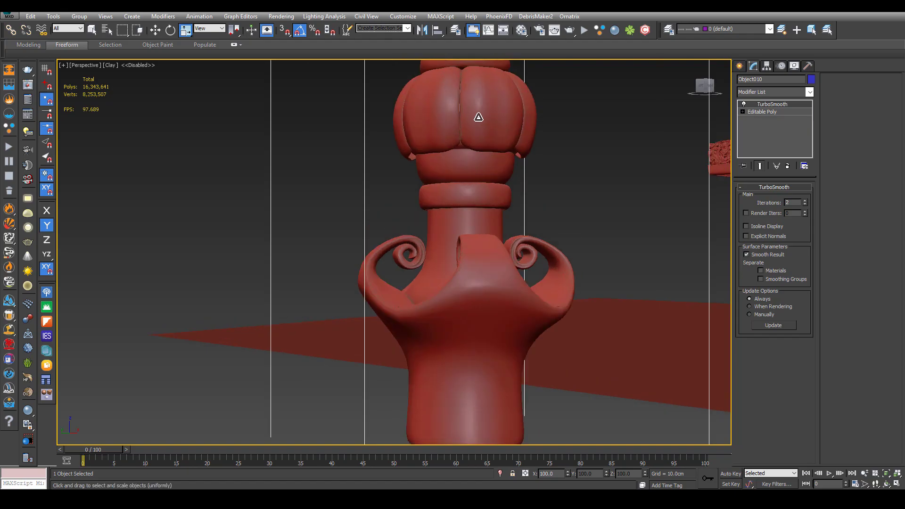
Select the ribbed bulb element, scale it down slightly and uniformly, and return to the TurboSmooth result
left_click(777, 112)
left_click(796, 198)
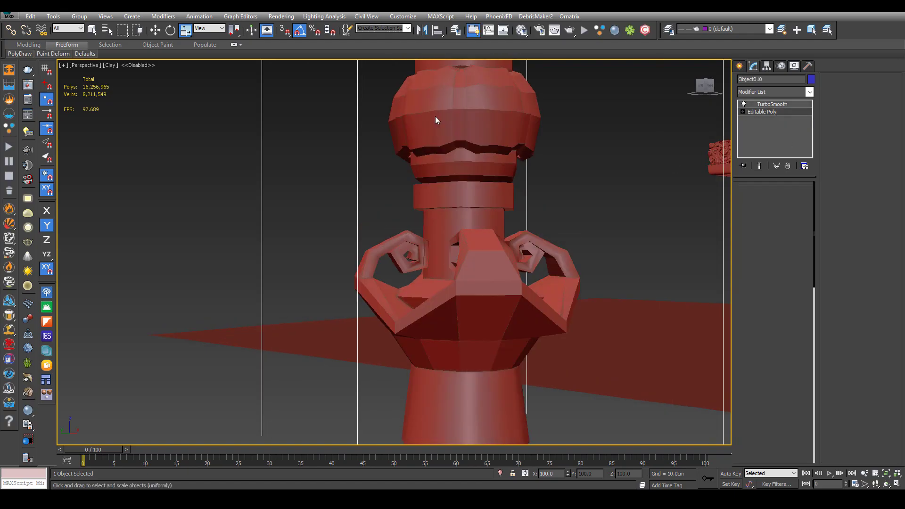
left_click(441, 106)
middle_click_drag(547, 112, 526, 119, "alt")
middle_click_drag(628, 121, 532, 143, "alt")
middle_click_drag(586, 128, 510, 117, "alt")
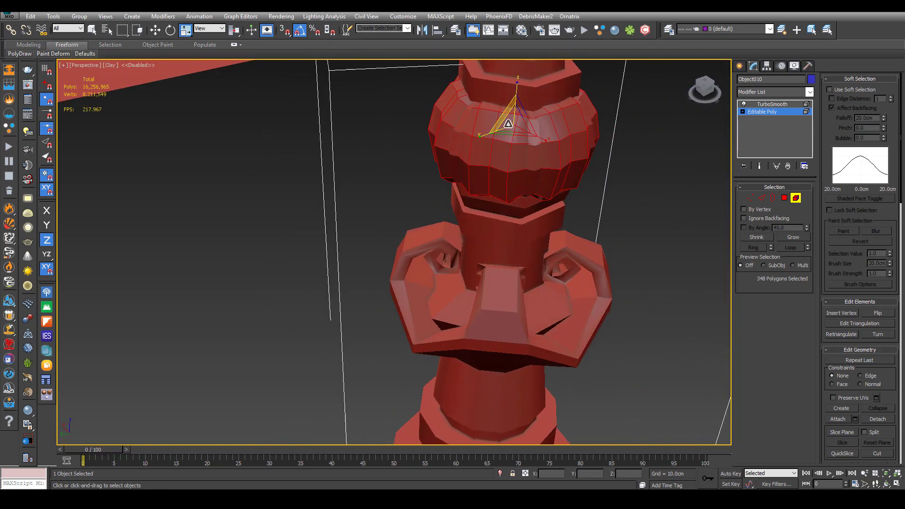
left_click_drag(513, 124, 512, 125)
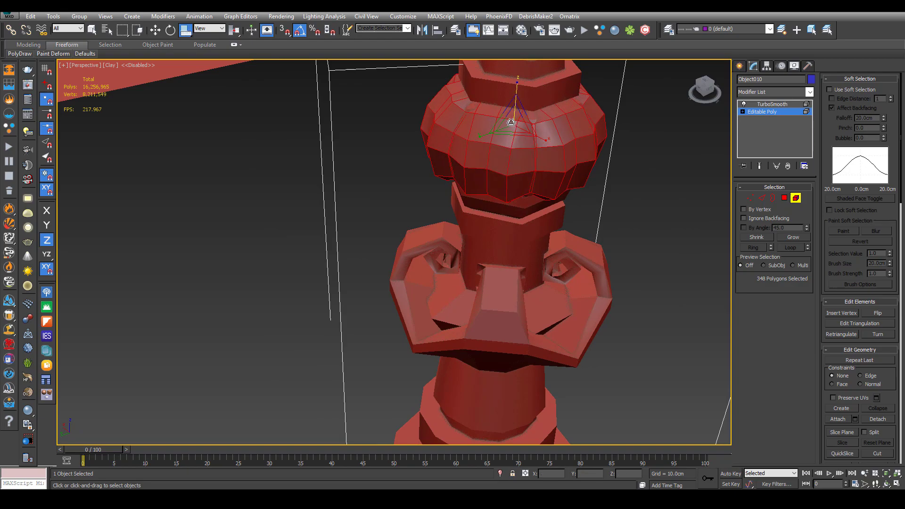
key("ctrl+z")
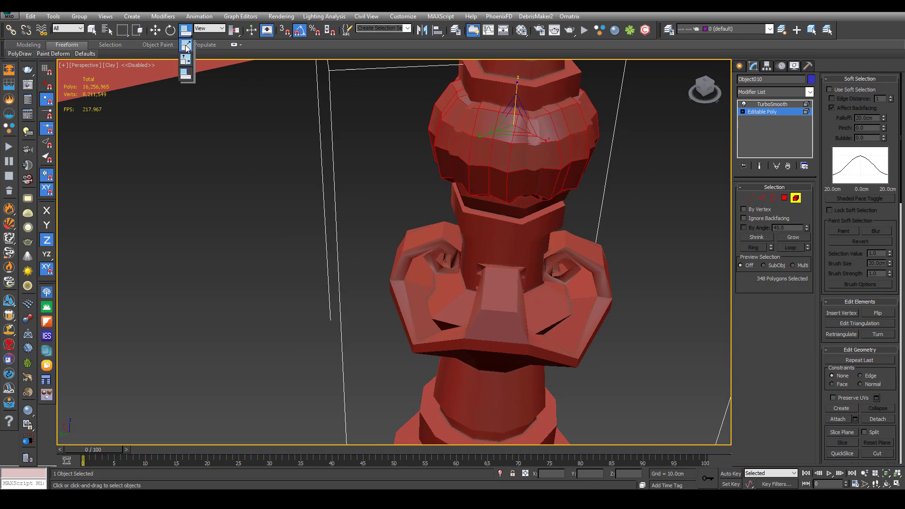
left_click(186, 47)
left_click_drag(515, 123, 512, 124)
middle_click_drag(521, 151, 577, 107, "alt")
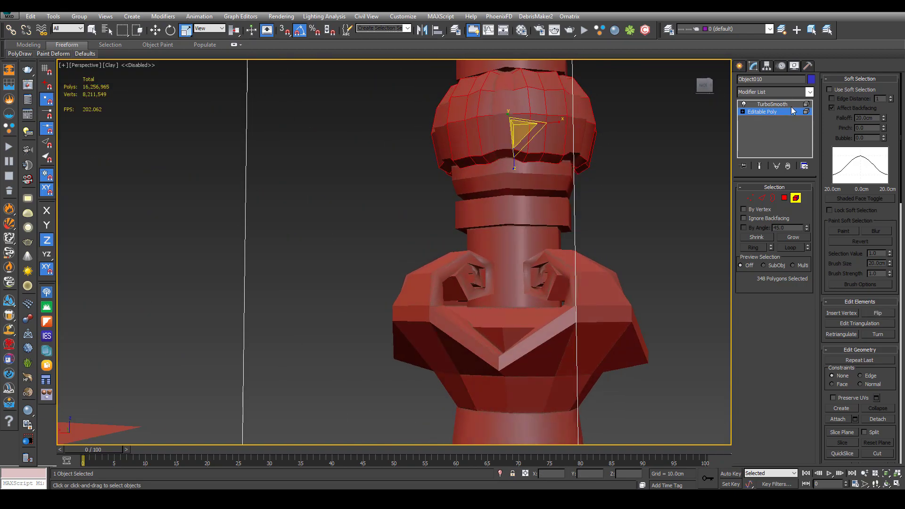
left_click(778, 111)
left_click(777, 105)
left_click(604, 167)
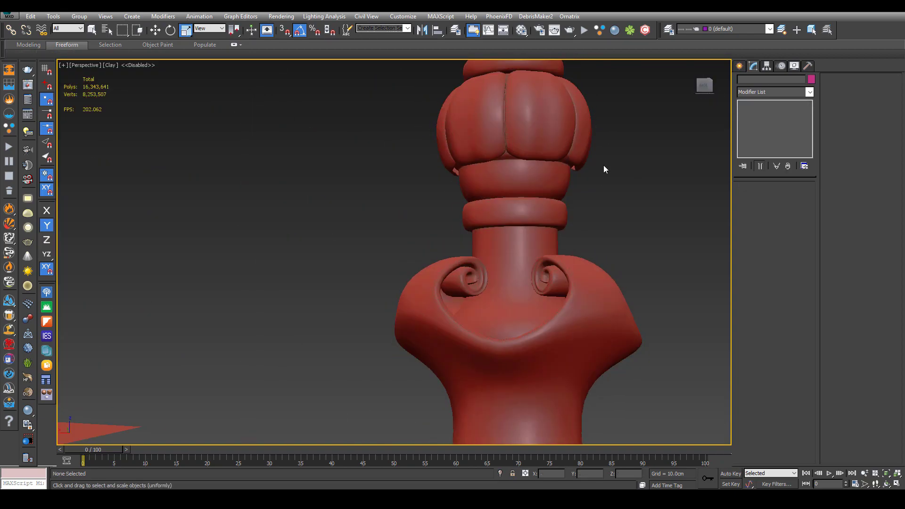
Check the resized bulb's fit and the proportions of the complete column from different sides
scroll(489, 148, "down", 1)
middle_click_drag(501, 159, 518, 173, "alt")
key("z")
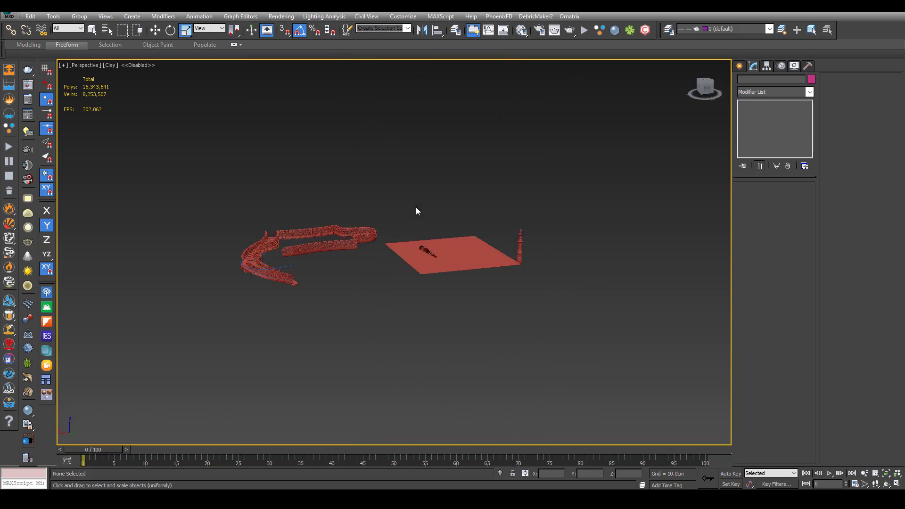
scroll(518, 247, "up", 3)
left_click(518, 247)
key("z")
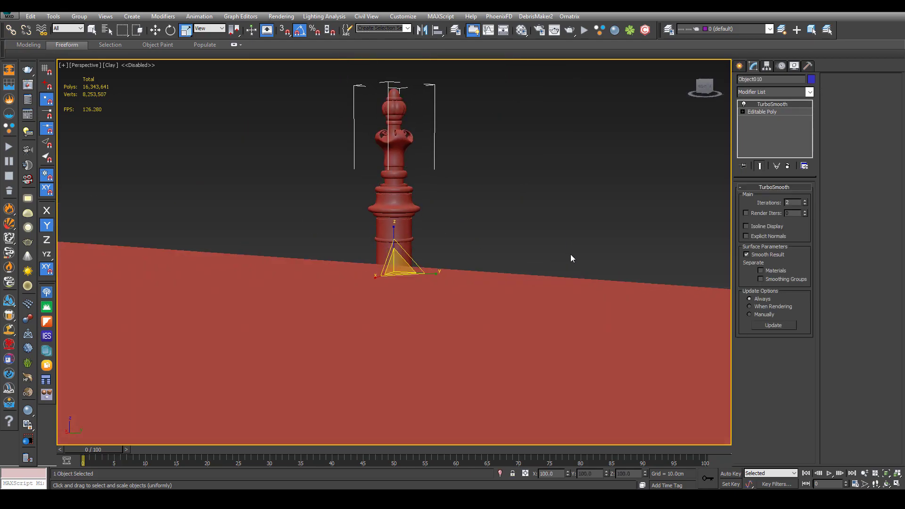
middle_click_drag(570, 258, 422, 267, "alt")
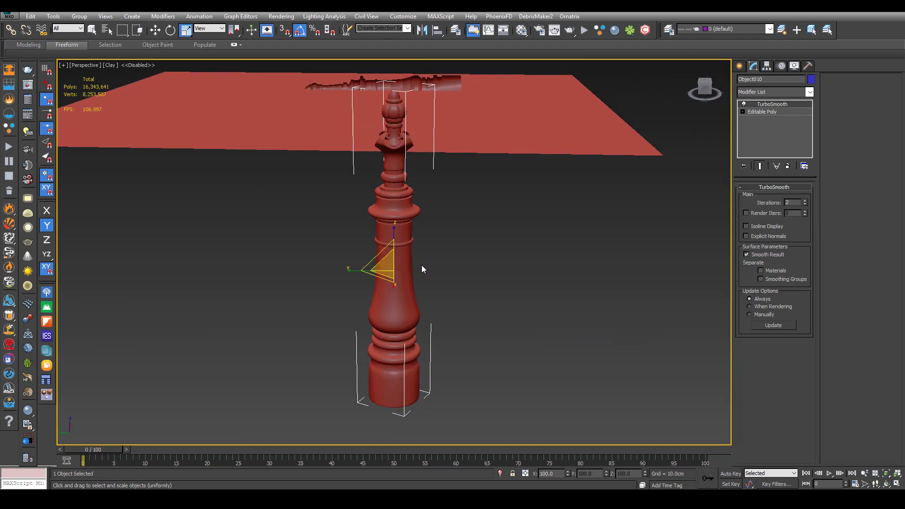
Move the finished column in the top view to the end of the lowest stair steps beside the inner handrail
key("w")
key("t")
scroll(415, 261, "down", 8)
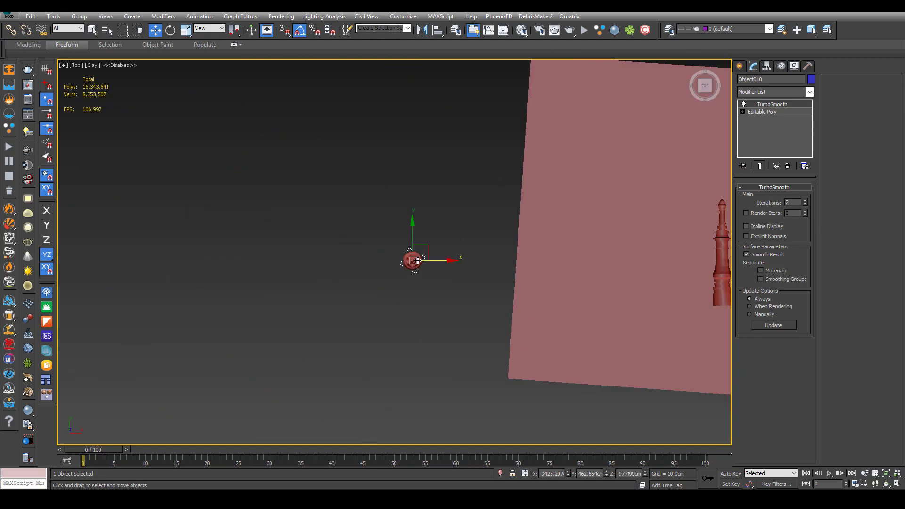
scroll(417, 260, "down", 5)
middle_click_drag(446, 258, 342, 261)
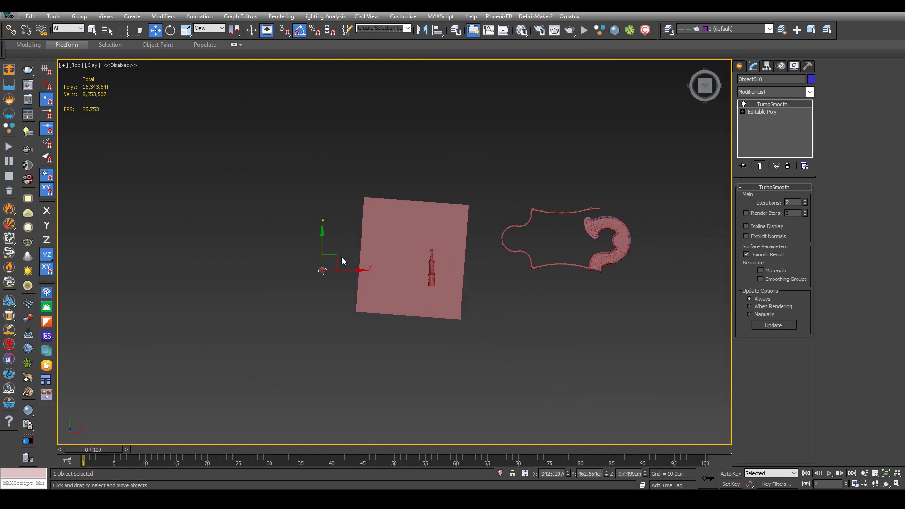
left_click(602, 226)
scroll(605, 221, "up", 10)
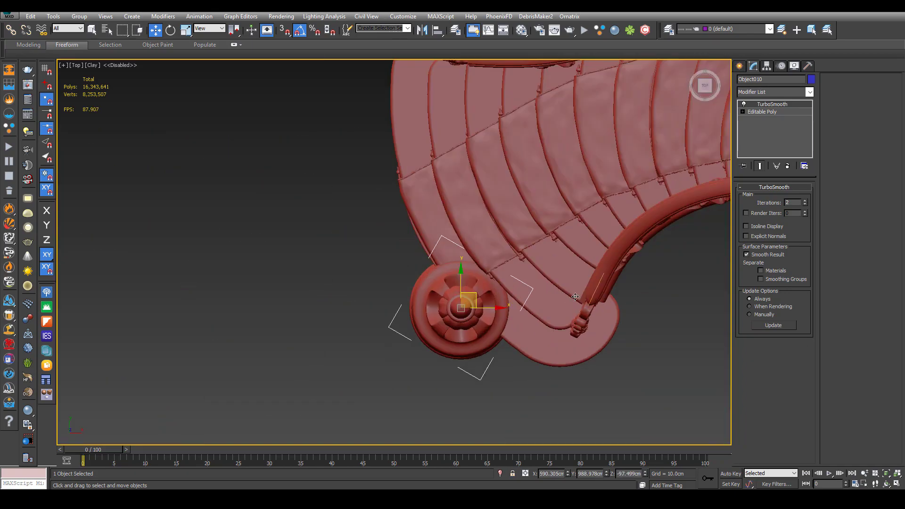
left_click_drag(476, 293, 564, 279)
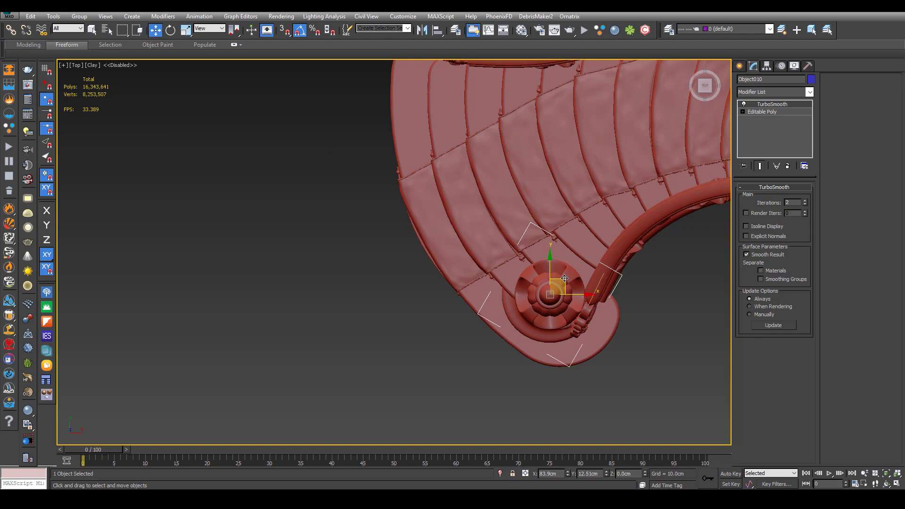
Raise the column vertically in the perspective view until its base reaches the level of the bottom steps
key("p")
middle_click_drag(566, 296, 508, 341, "alt")
scroll(587, 262, "down", 3)
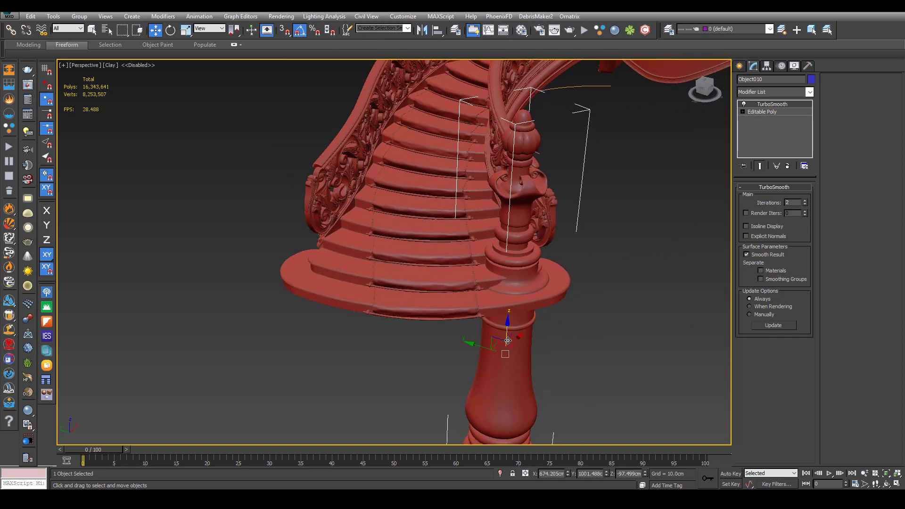
left_click_drag(506, 331, 517, 136)
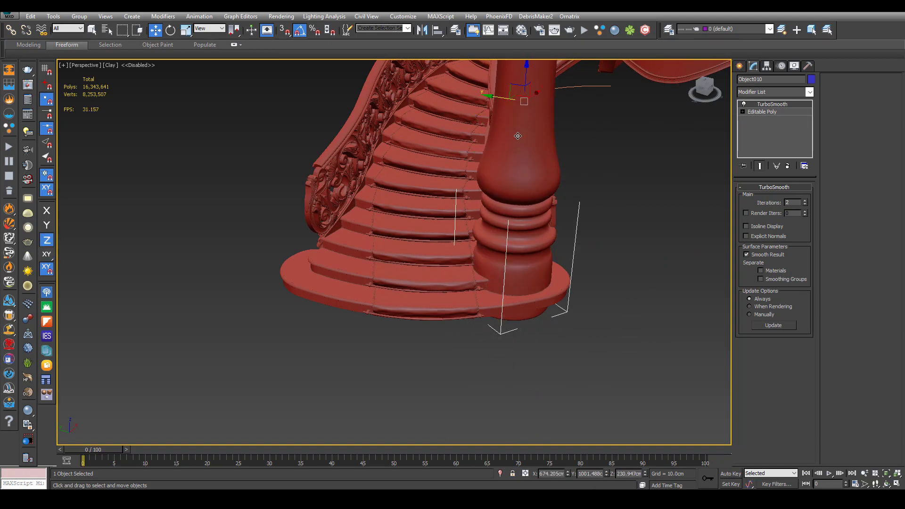
Scale the column down uniformly to about 37% and lower it to a height of about 113 cm at the staircase foot
key("z")
middle_click_drag(527, 152, 401, 264, "alt")
key("r")
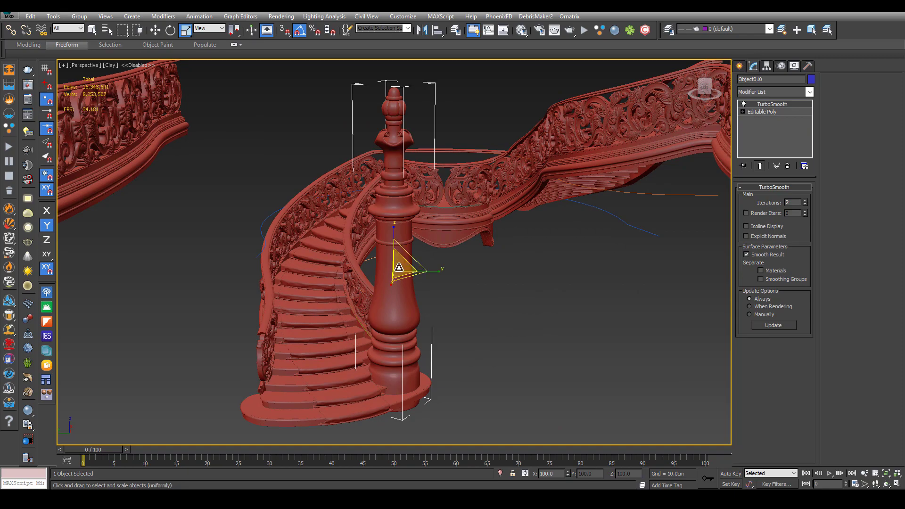
left_click_drag(397, 302, 389, 349)
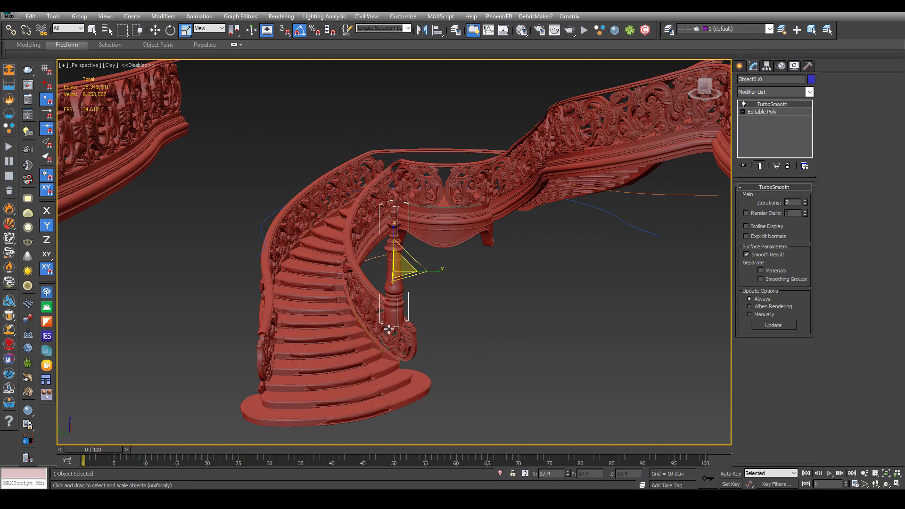
key("w")
left_click_drag(390, 291, 385, 309)
Shift the column outward to the end of the second step, at about X 692 cm, Y 994 cm, and enlarge it uniformly
key("z")
middle_click_drag(385, 309, 398, 268, "alt")
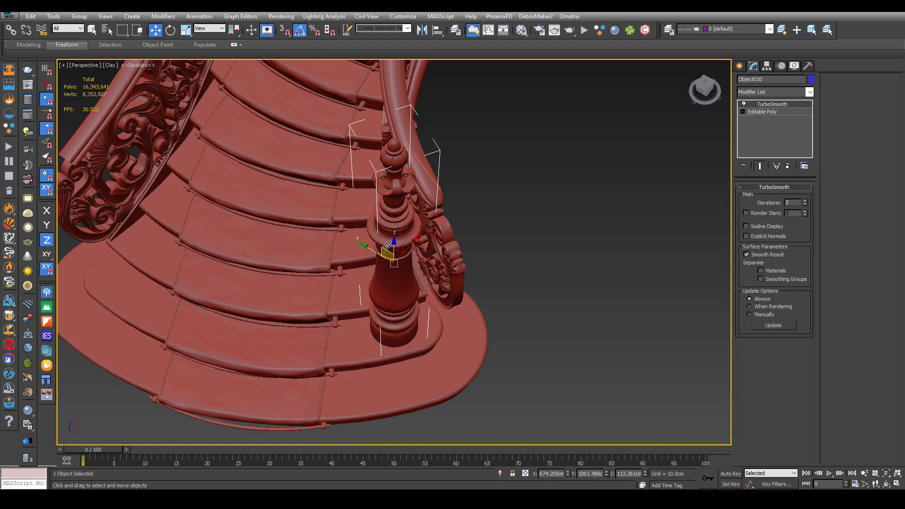
mouse_move(413, 246)
left_mouse_down()
mouse_move(442, 260)
mouse_move(426, 251)
left_mouse_up()
key("r")
key("w")
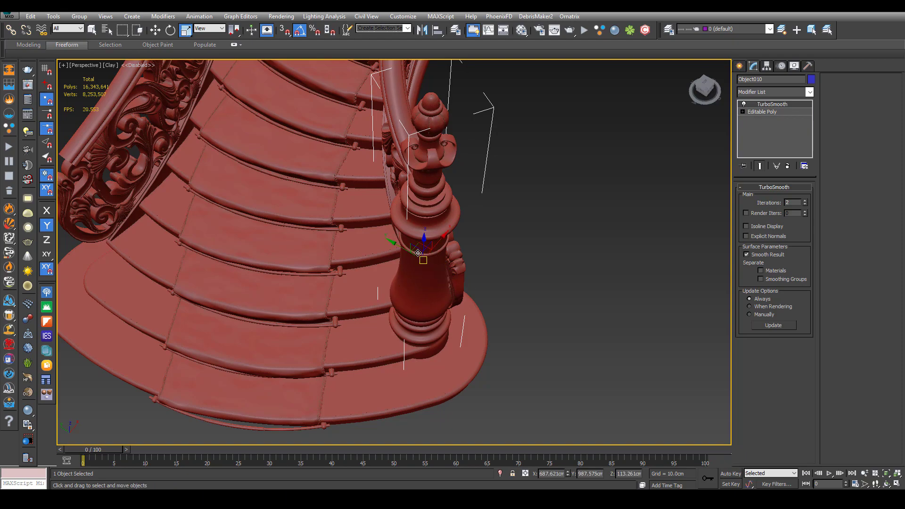
left_click_drag(412, 239, 411, 238)
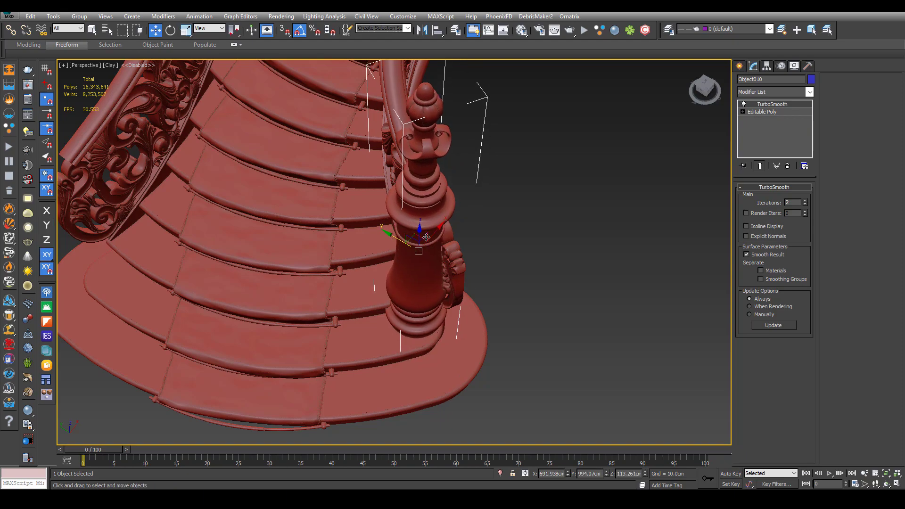
Raise the column to a height of about 132 cm so its base rests on the steps, and deselect it
mouse_move(426, 237)
middle_mouse_down("alt")
mouse_move(461, 202)
mouse_move(422, 242)
middle_mouse_up("alt")
mouse_move(418, 234)
left_mouse_down()
mouse_move(417, 205)
mouse_move(413, 236)
left_mouse_up()
middle_click_drag(413, 236, 374, 231, "alt")
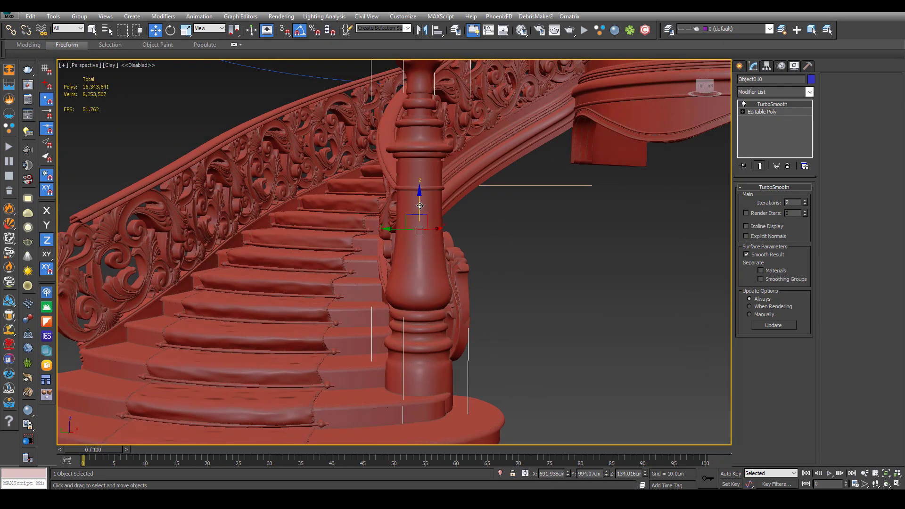
left_click_drag(421, 206, 420, 210)
middle_click_drag(401, 250, 489, 267, "alt")
scroll(429, 242, "down", 5)
left_click(481, 268)
Examine the newel post's position and proportions in the staircase reference photo in Windows Photo Viewer, and return to 3ds Max
key("alt+Tab")
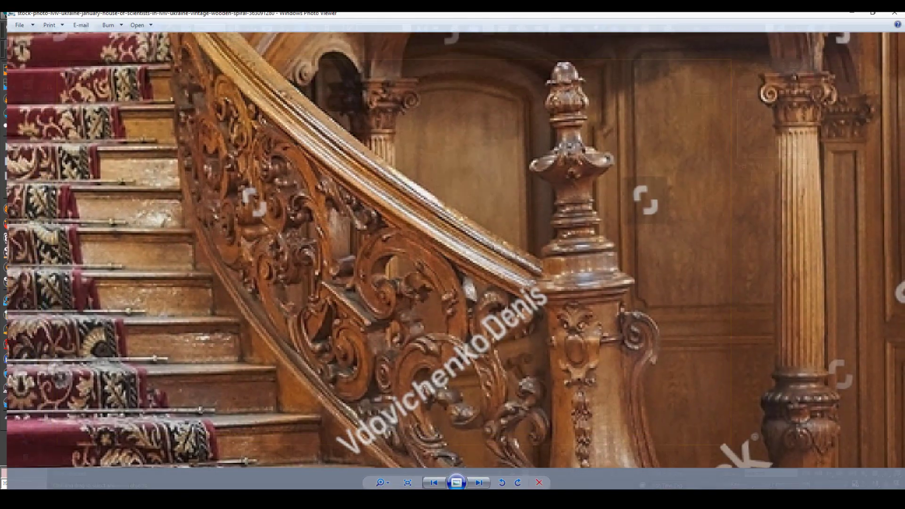
scroll(452, 246, "up", 2)
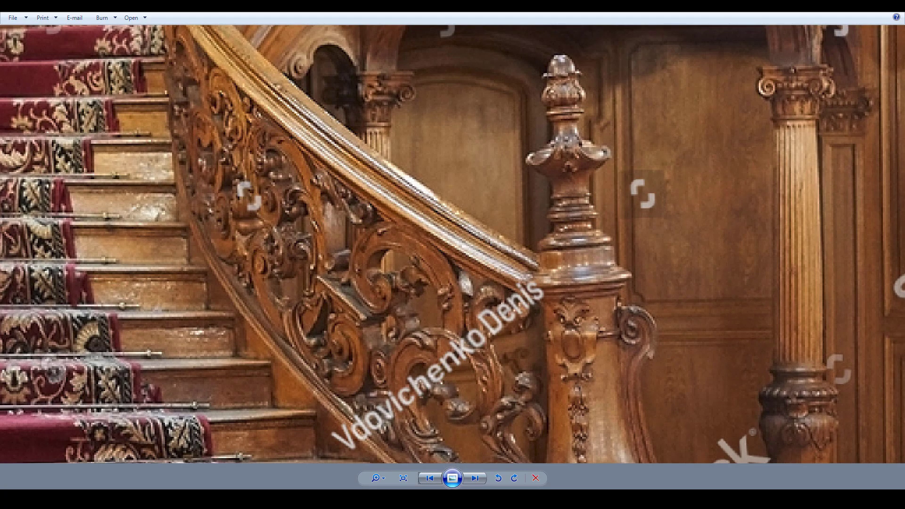
scroll(474, 285, "down", 4)
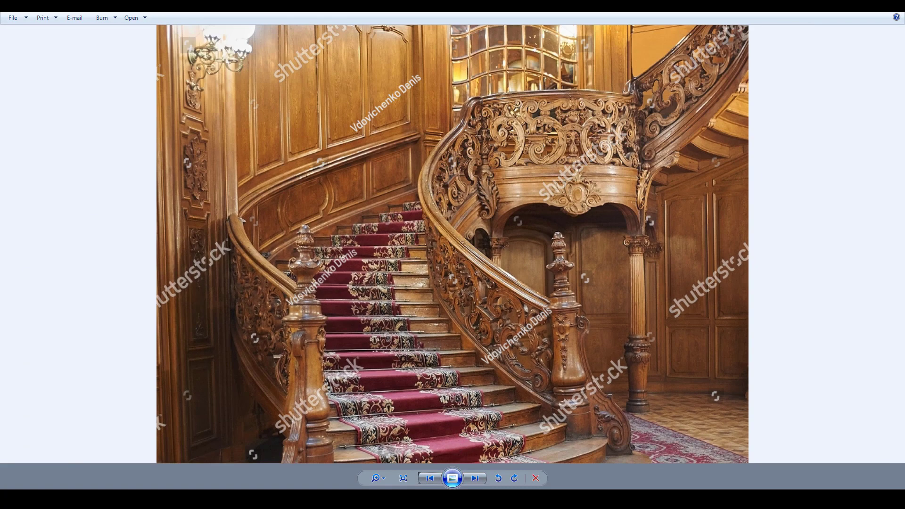
key("alt+Tab")
key("alt+Tab")
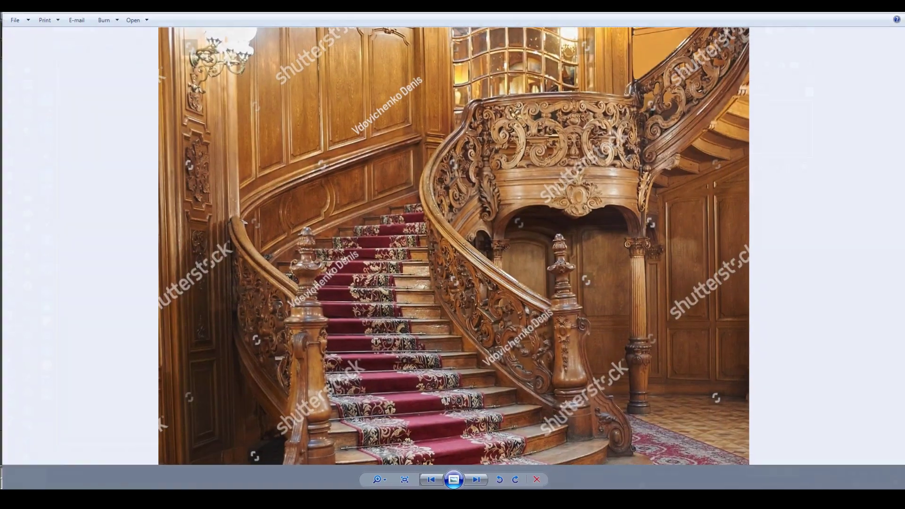
key("alt+Tab")
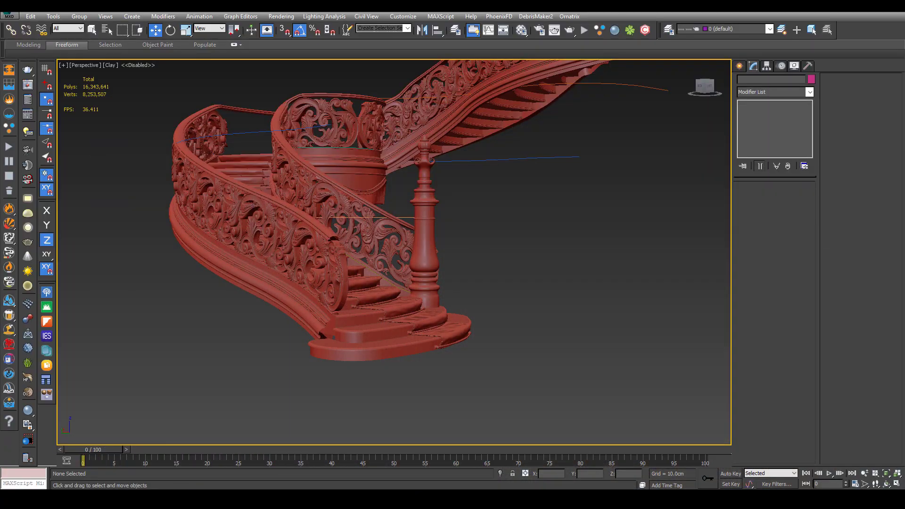
Select the column and slide it horizontally to about X 688 cm, Y 983 cm, in front of the handrail's scrolled end
left_click(428, 226)
scroll(424, 235, "up", 6)
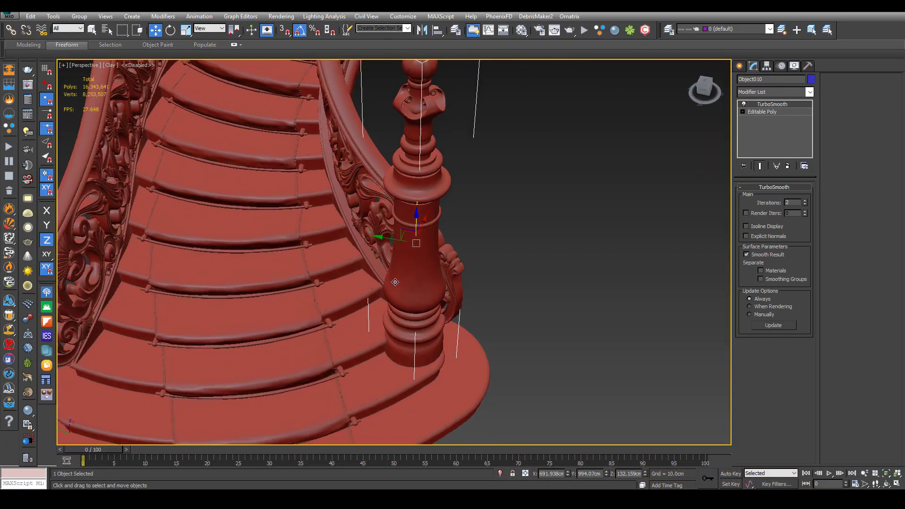
middle_click_drag(395, 282, 388, 243, "alt")
left_click_drag(407, 232, 413, 233)
middle_click_drag(375, 206, 371, 218, "alt")
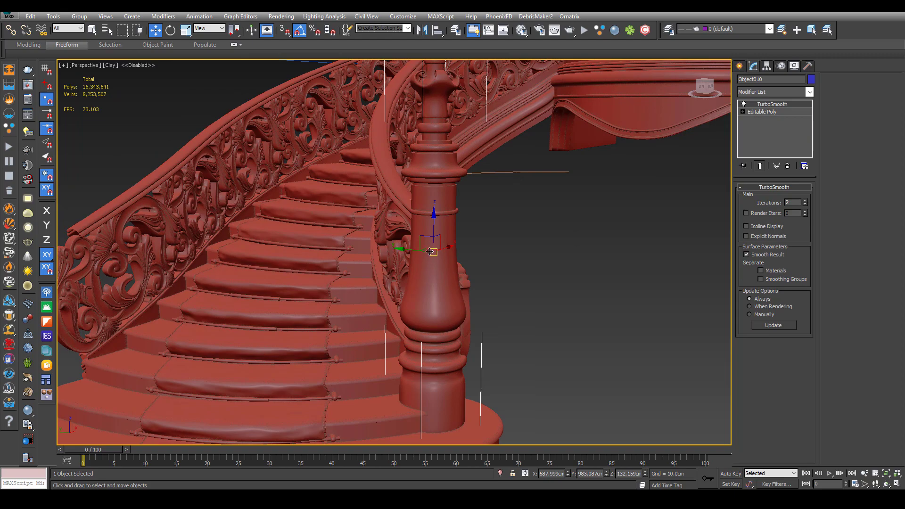
Scale the column down uniformly to about 38%, lower it onto the step and nudge it horizontally against the handrail's end
key("r")
left_click_drag(433, 253, 433, 265)
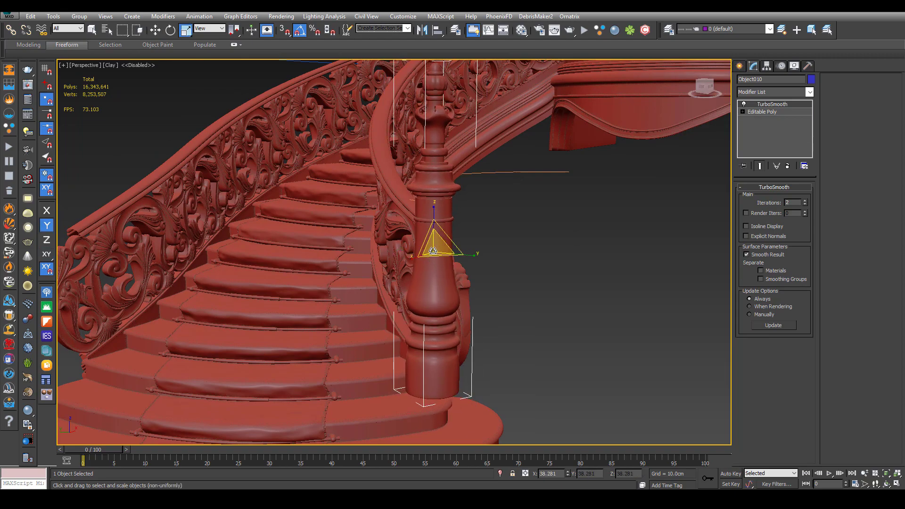
key("w")
left_click_drag(432, 227, 432, 256)
middle_click_drag(432, 256, 417, 268, "alt")
left_click_drag(407, 254, 406, 254)
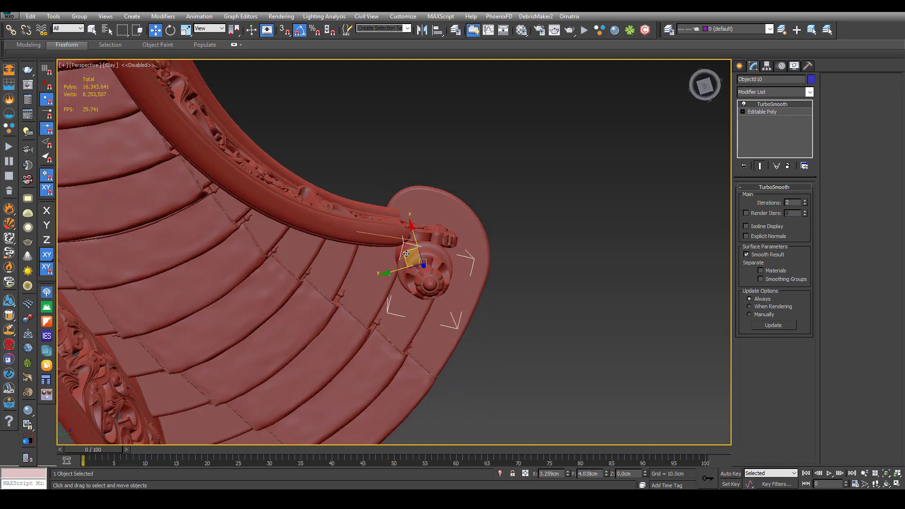
Check the column's size and placement against the railing and lowest steps from different sides of the staircase
middle_click_drag(408, 254, 406, 178, "alt")
scroll(406, 174, "down", 5)
left_click(461, 220)
middle_click_drag(426, 221, 429, 303, "alt")
scroll(440, 226, "up", 10)
left_click(440, 227)
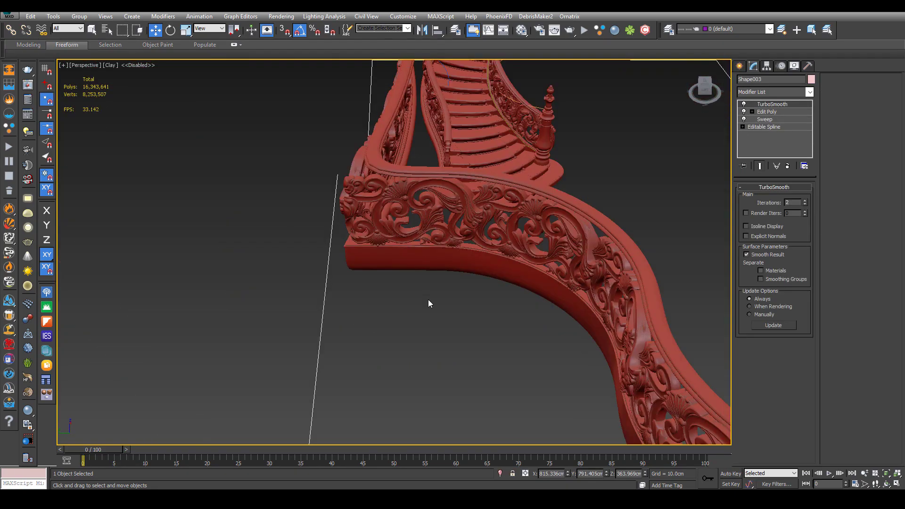
left_click(651, 138)
middle_click_drag(651, 139, 315, 306, "alt")
scroll(370, 276, "up", 8)
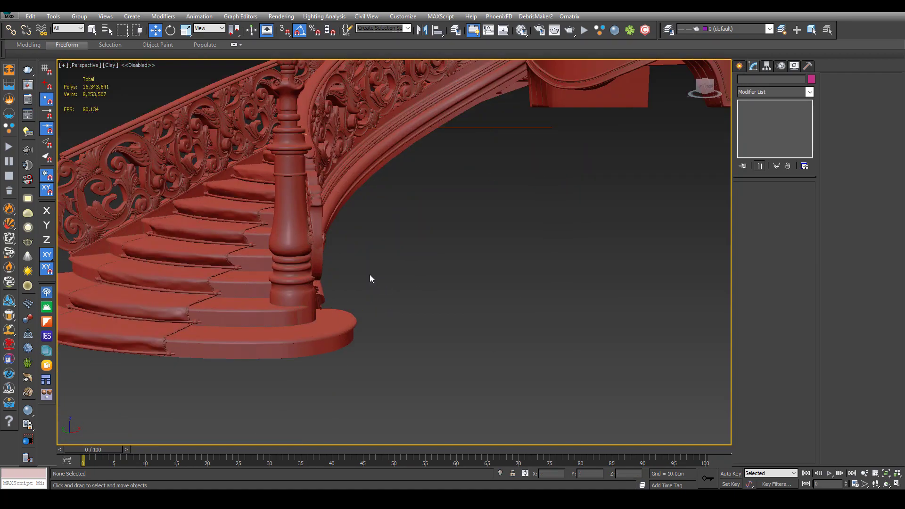